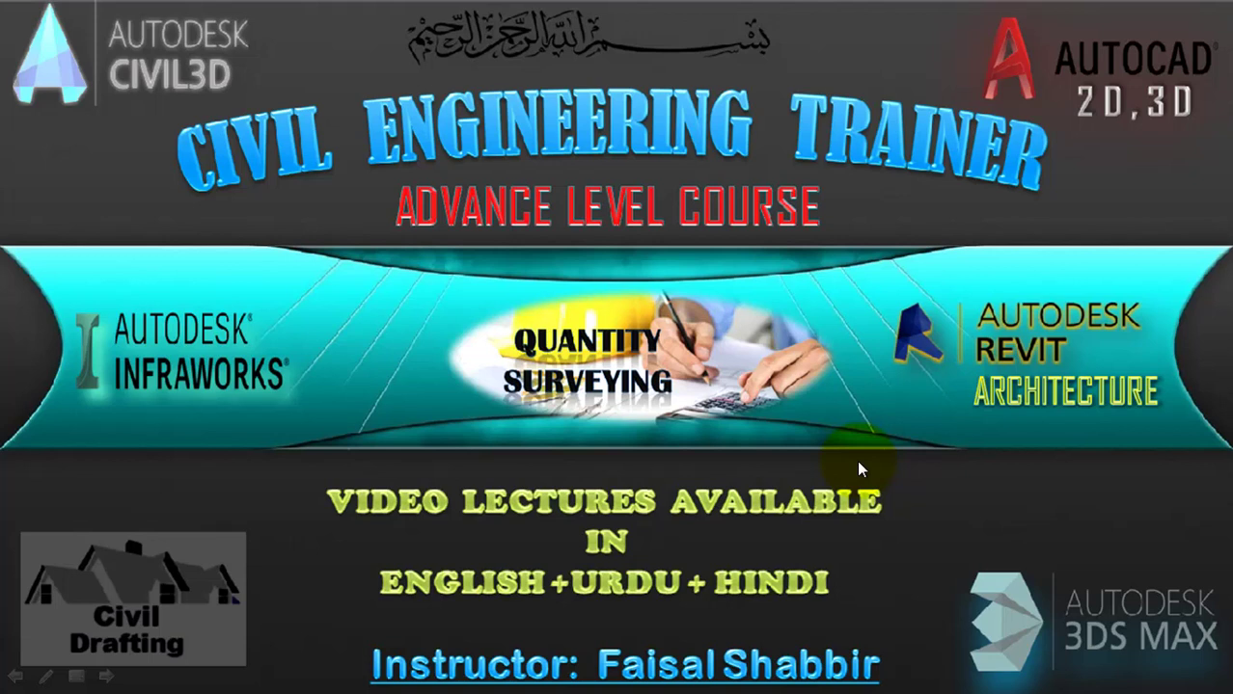
Advance the slideshow past the title and WEL COME slides to the course slide.
left_click(749, 400)
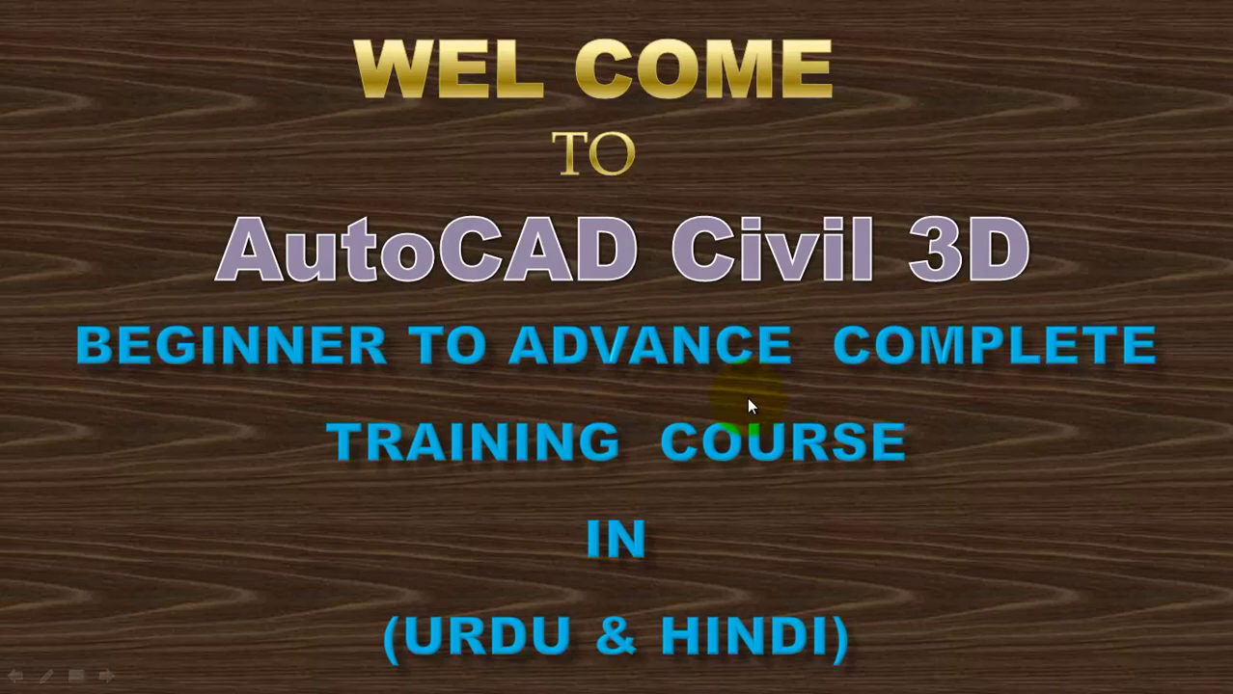
left_click(747, 398)
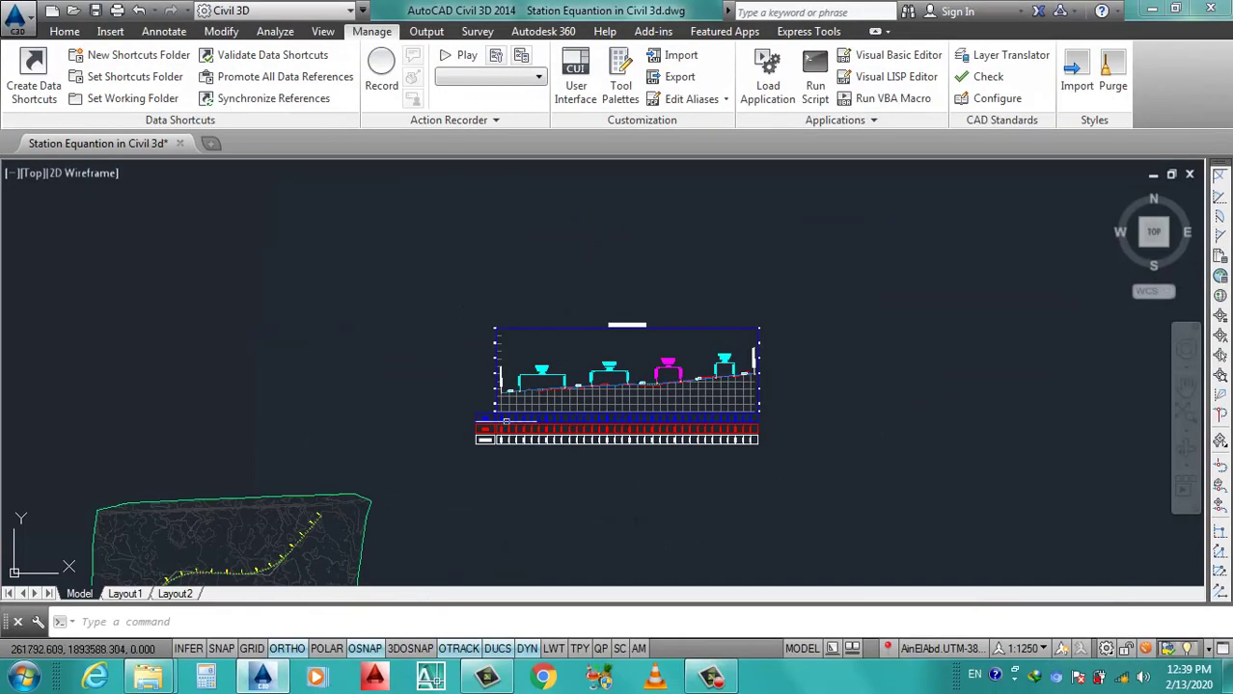
Zoom around the plan drawing and select the Cross Road alignment.
scroll(428, 466, "up", 2)
scroll(427, 466, "up", 2)
scroll(328, 473, "up", 4)
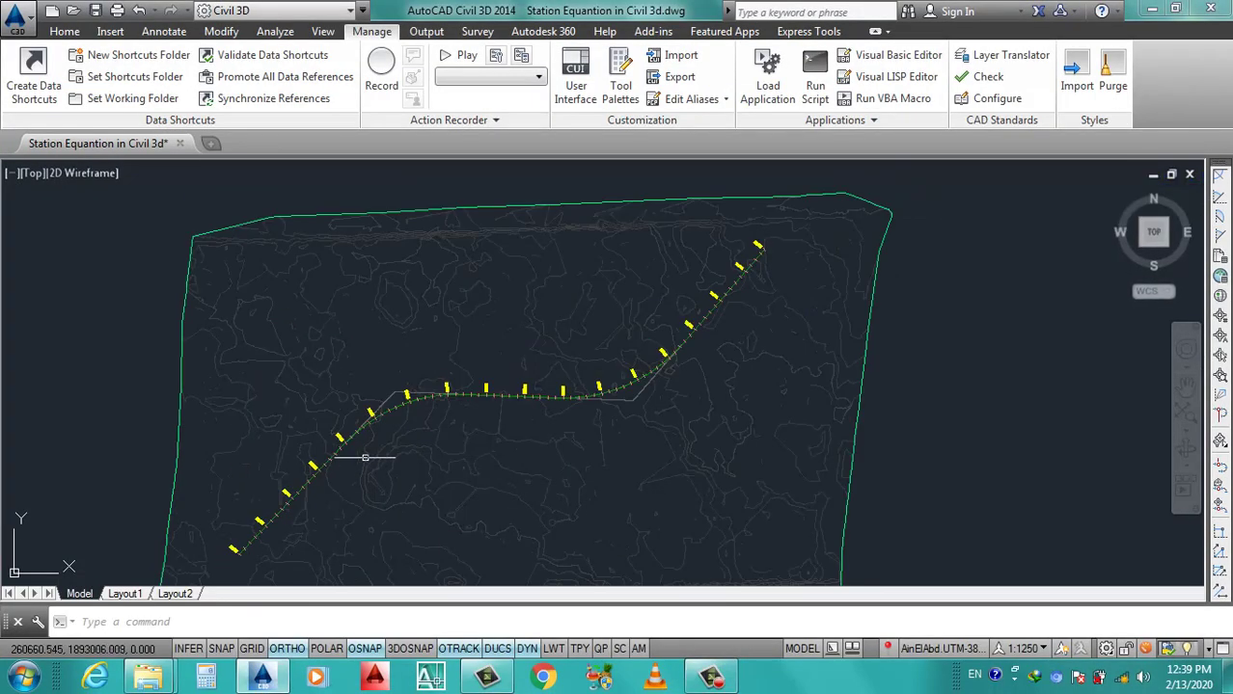
scroll(352, 461, "down", 2)
scroll(344, 468, "down", 3)
scroll(924, 207, "up", 2)
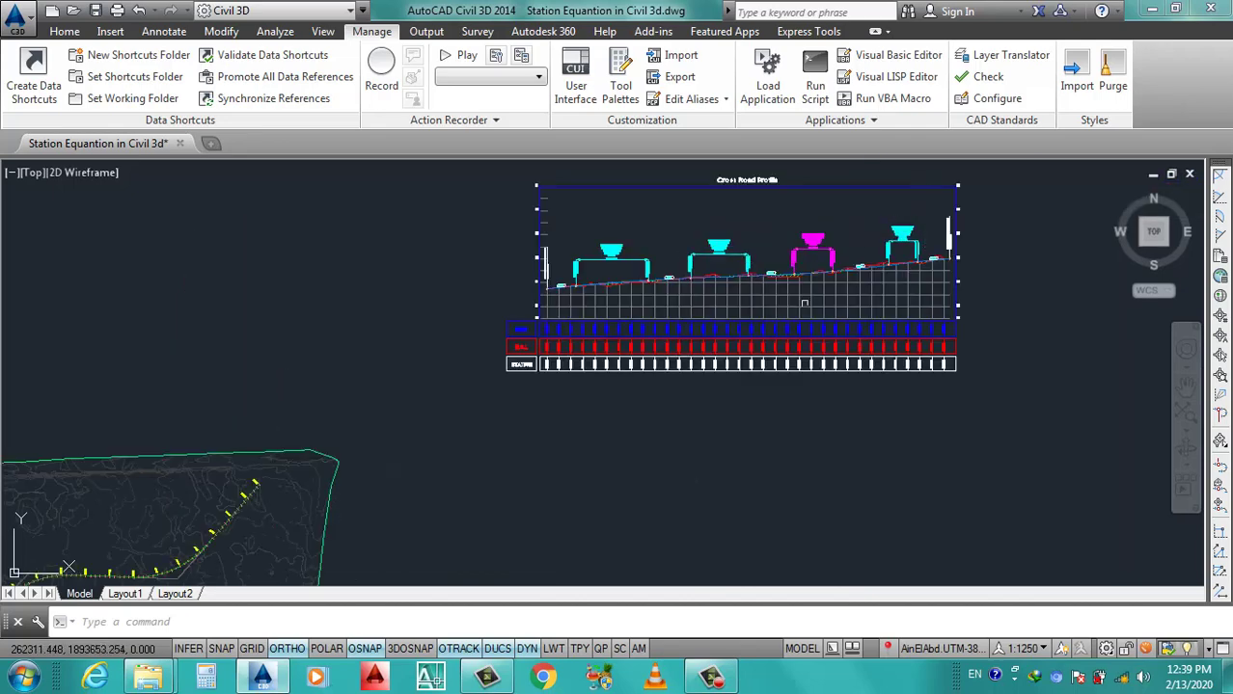
scroll(804, 303, "up", 2)
scroll(381, 376, "up", 2)
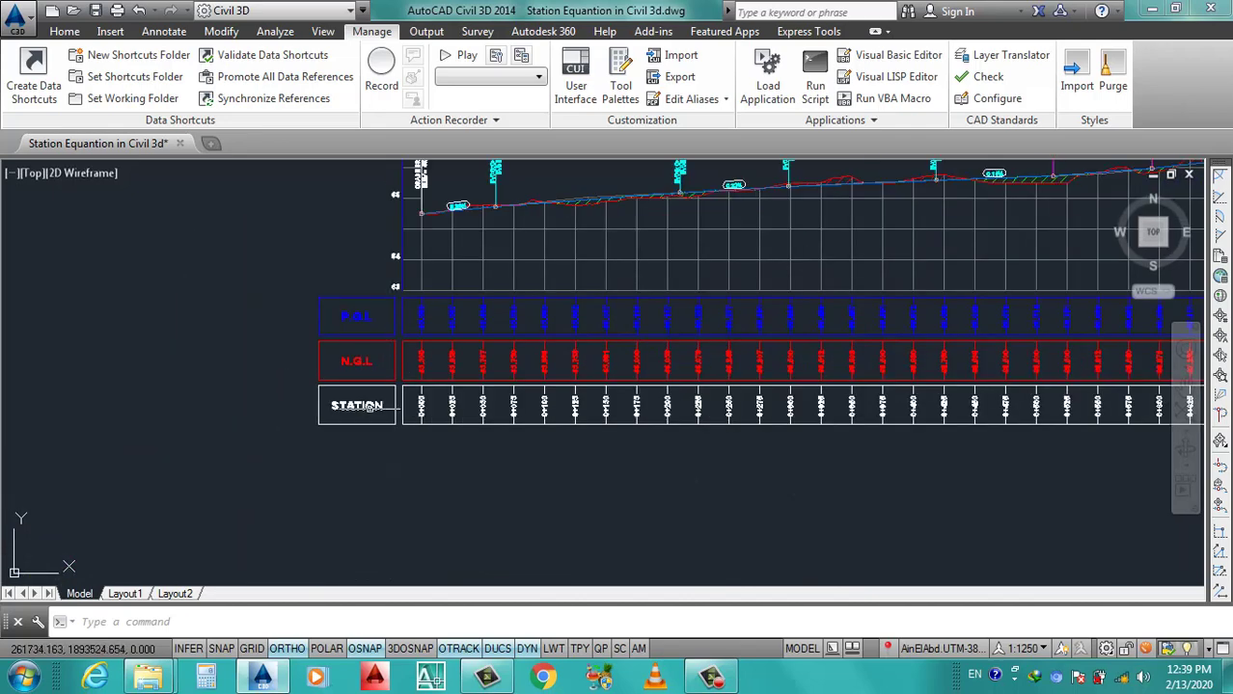
scroll(501, 338, "down", 2)
scroll(483, 347, "down", 1)
scroll(443, 415, "up", 3)
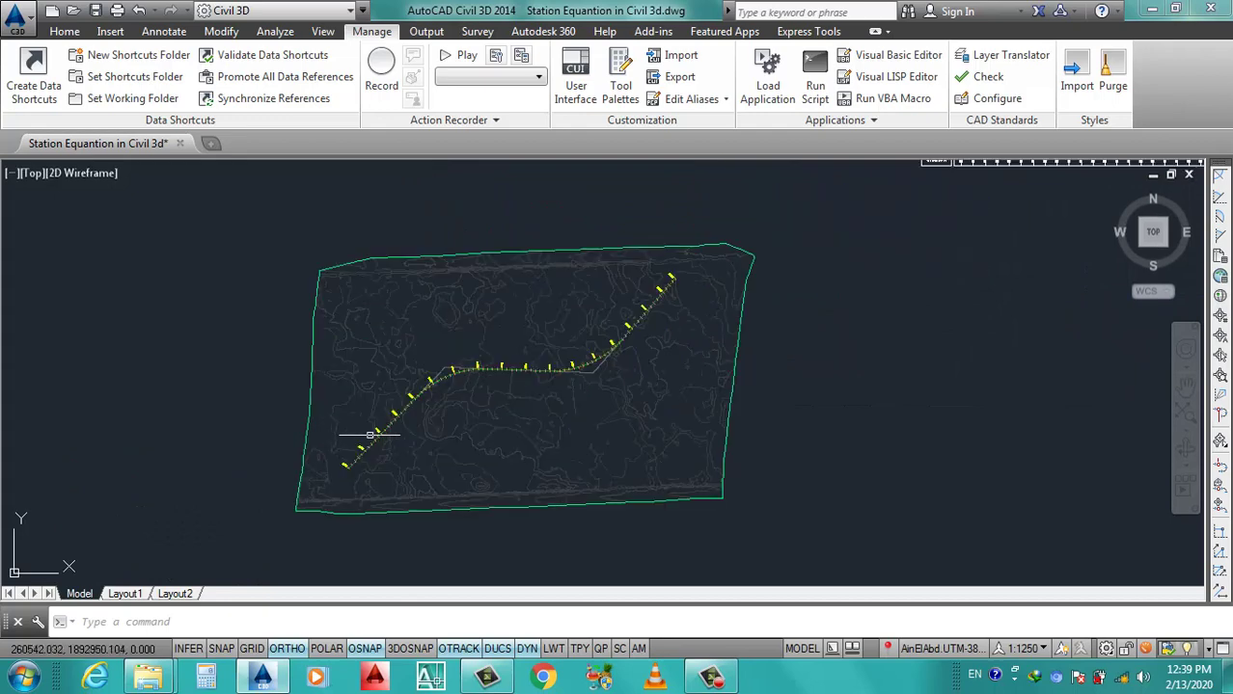
scroll(446, 415, "up", 1)
scroll(395, 425, "down", 2)
scroll(386, 421, "up", 4)
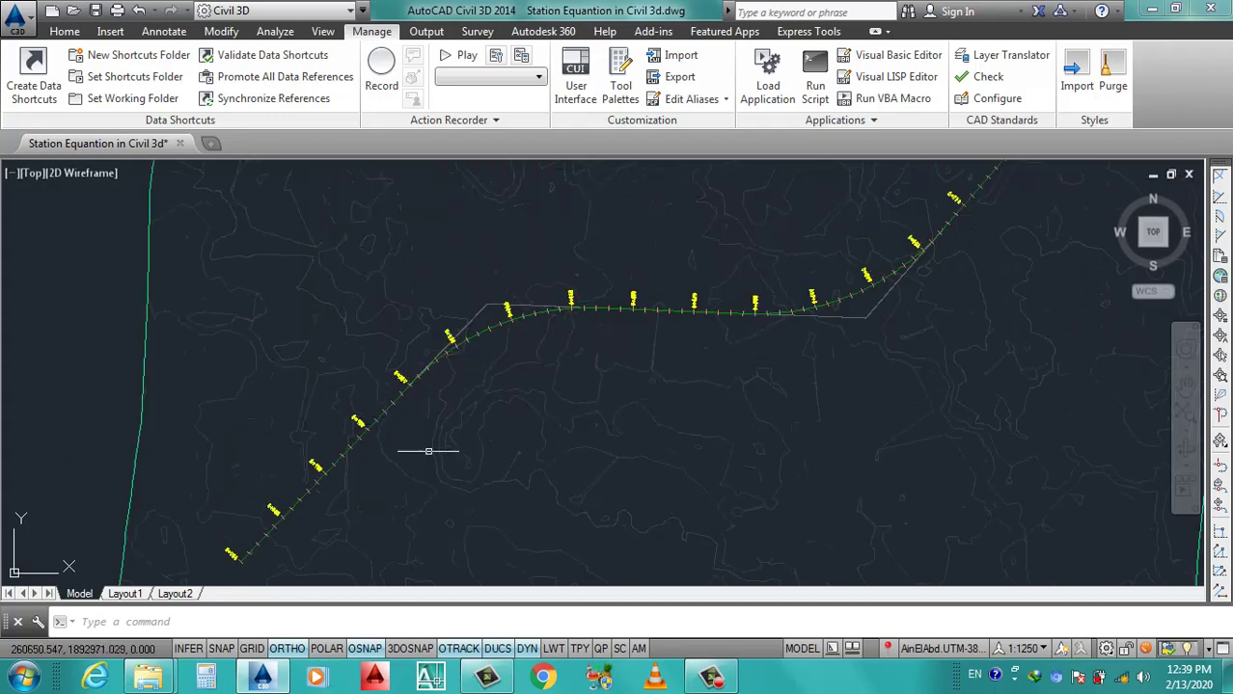
scroll(407, 441, "down", 2)
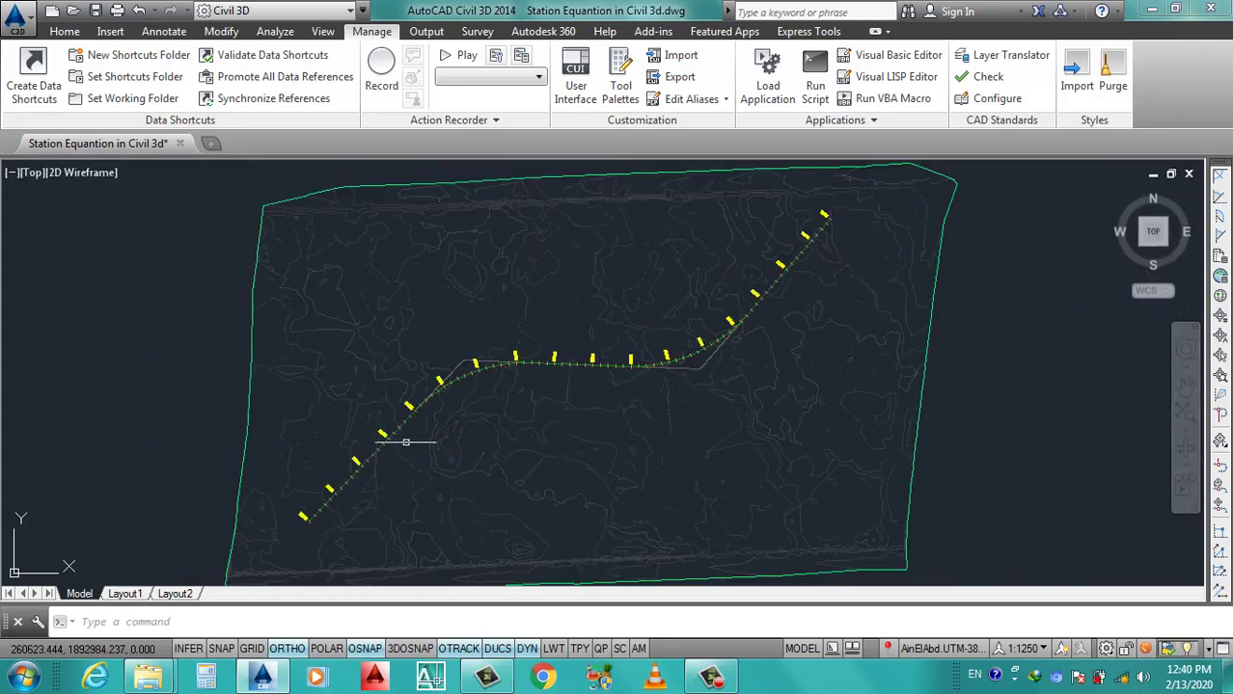
scroll(413, 432, "up", 2)
scroll(414, 432, "up", 2)
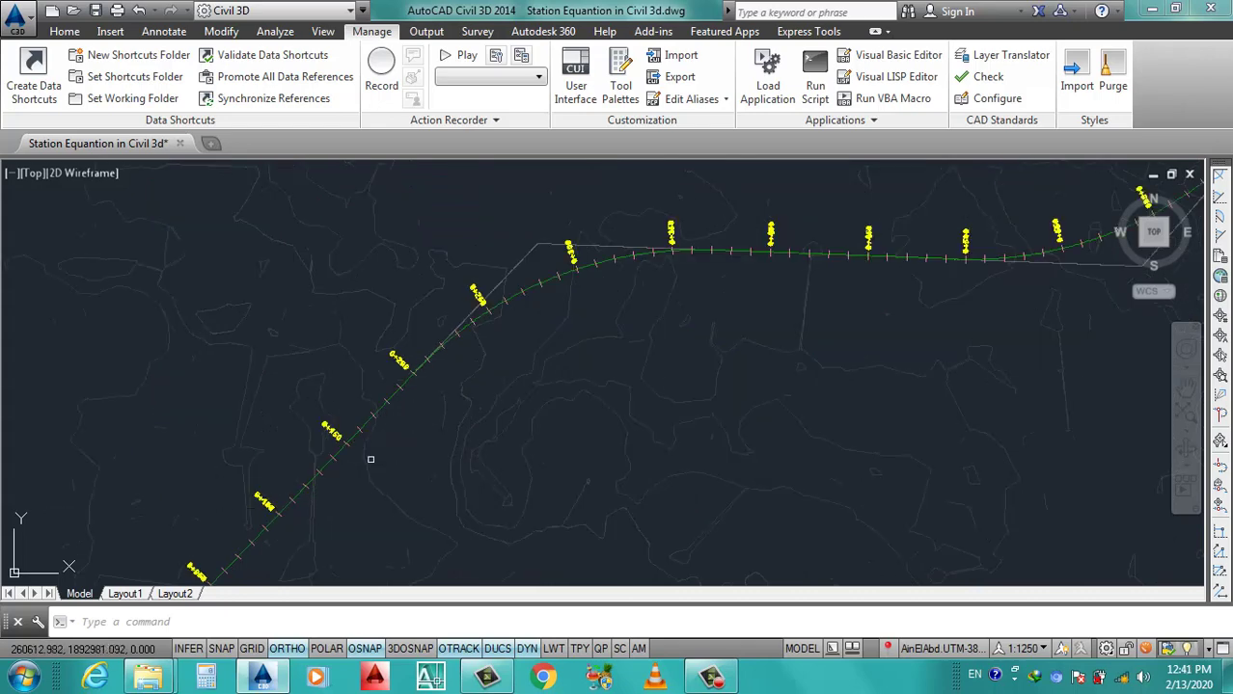
scroll(370, 460, "down", 3)
scroll(319, 494, "up", 5)
scroll(328, 487, "down", 2)
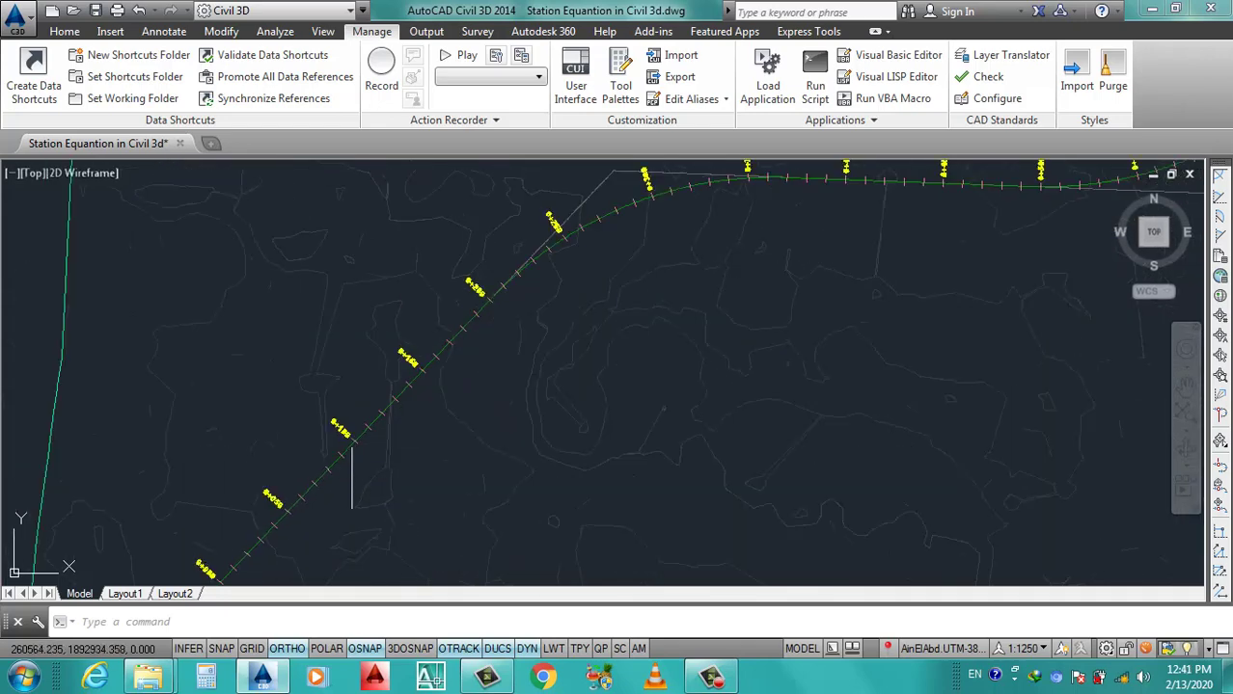
scroll(352, 477, "up", 2)
left_click(323, 454)
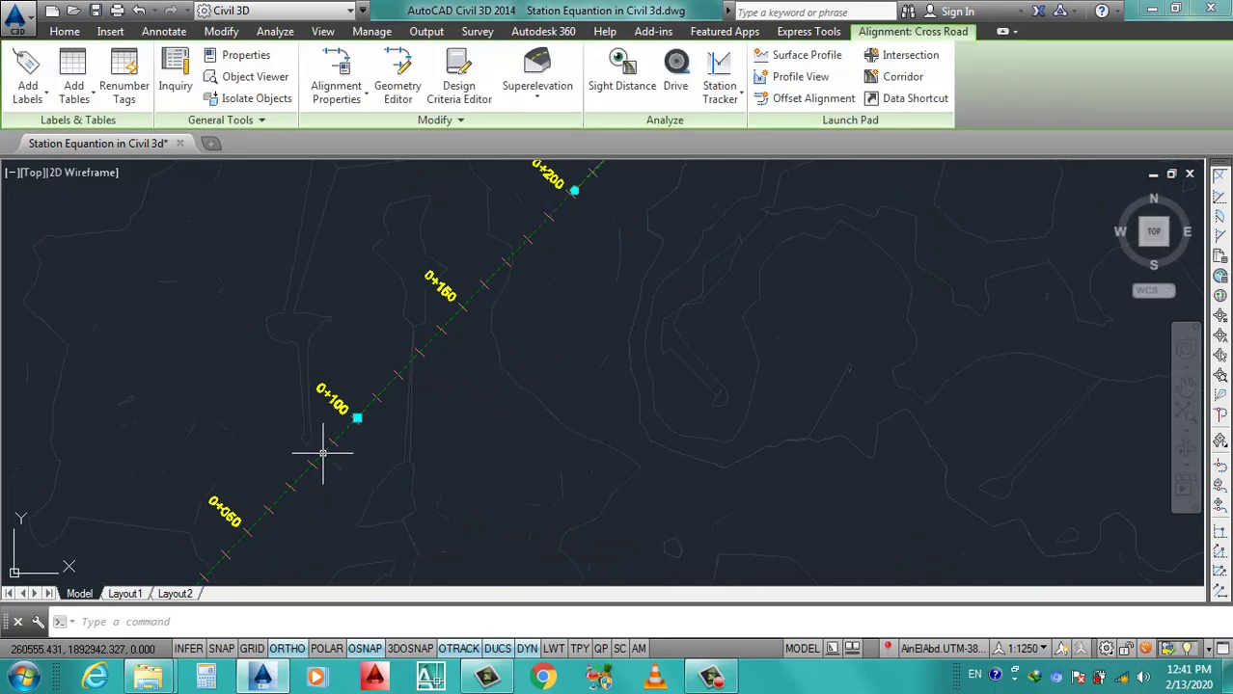
Open Cross Road's Alignment Properties at the Station Control tab, moving the dialog aside.
right_click(323, 453)
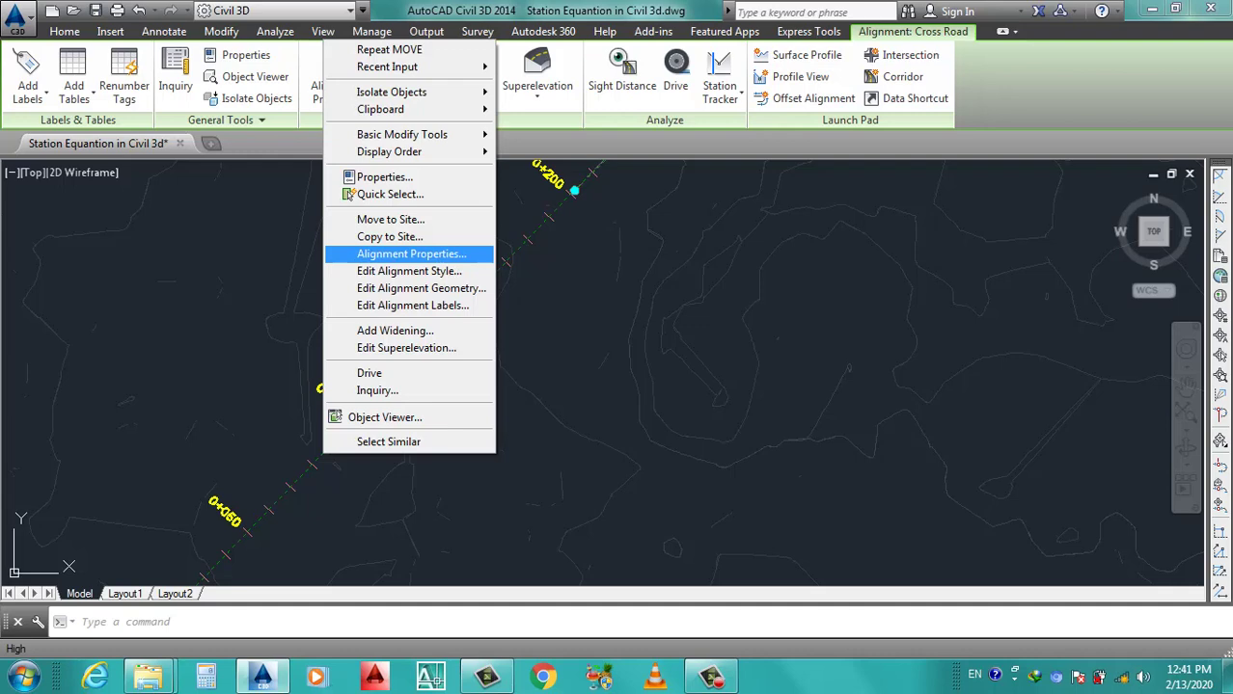
left_click(410, 254)
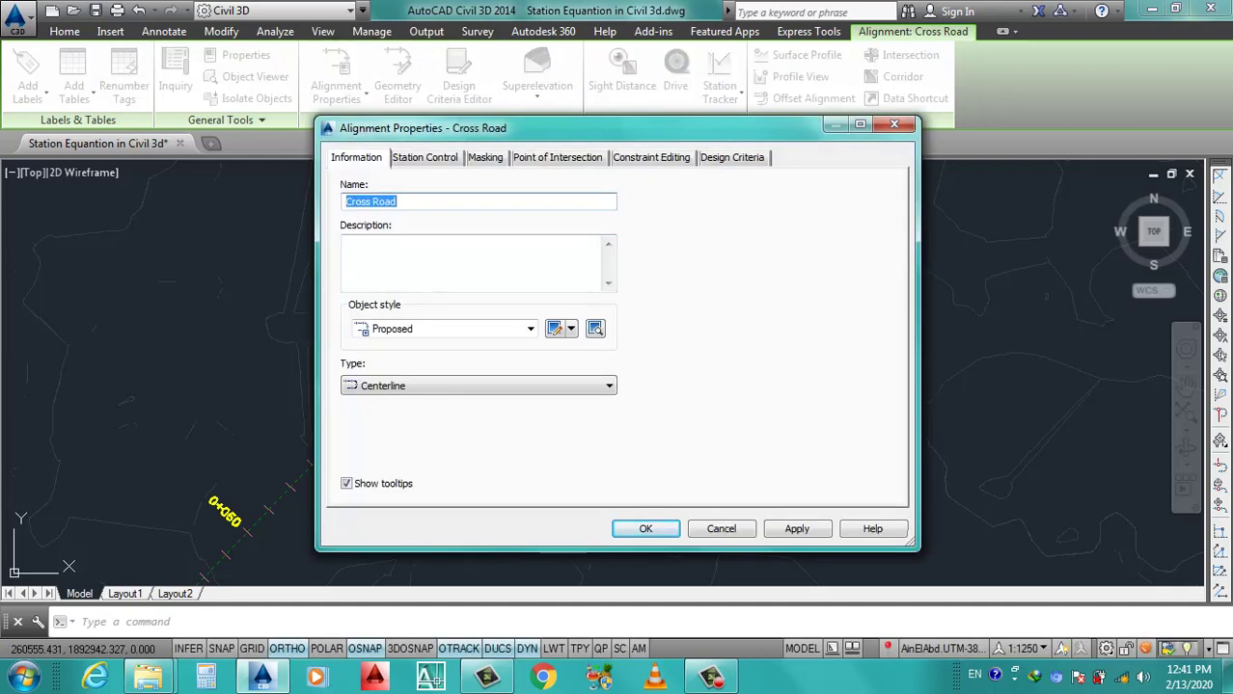
left_click_drag(578, 128, 630, 131)
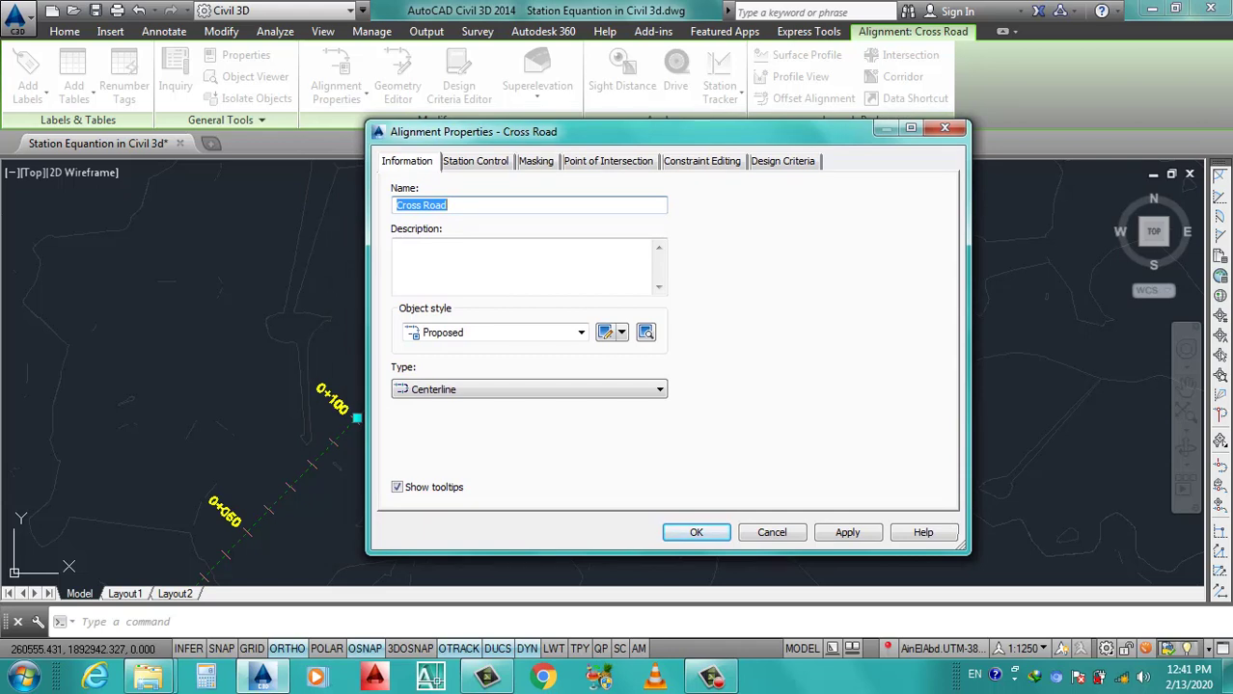
left_click(476, 161)
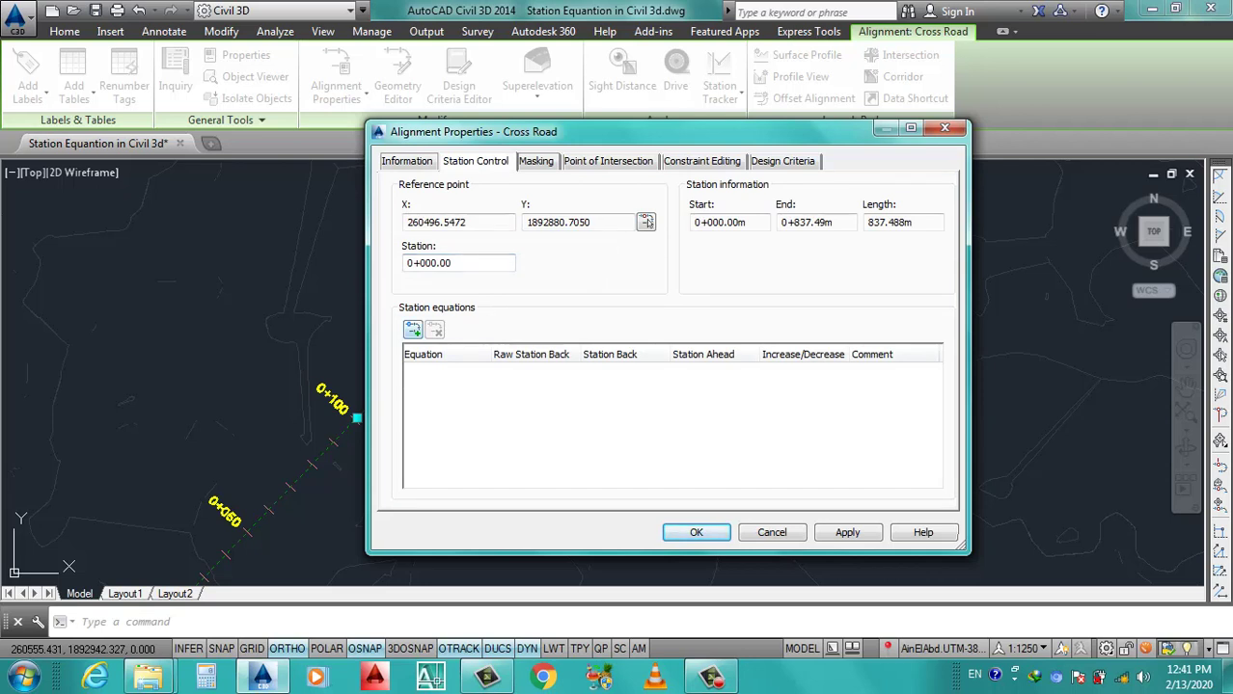
Add the first station equation by picking station 0+124.12 on the alignment.
left_click(413, 330)
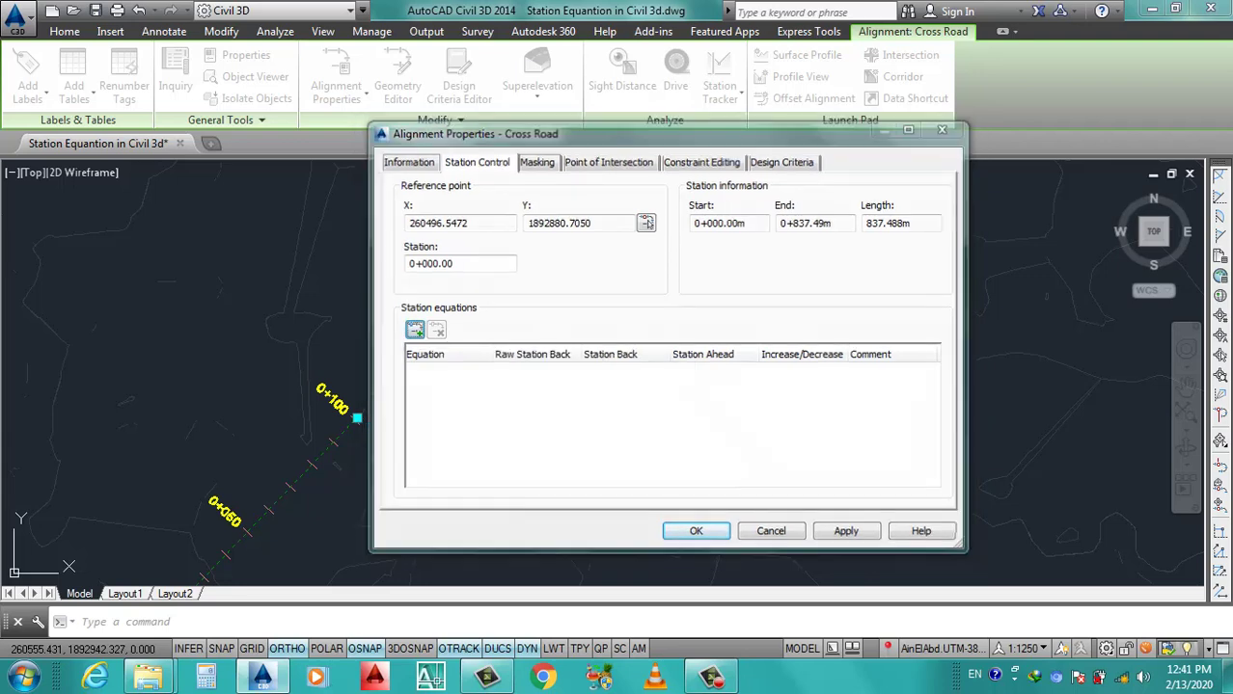
scroll(431, 359, "down", 4)
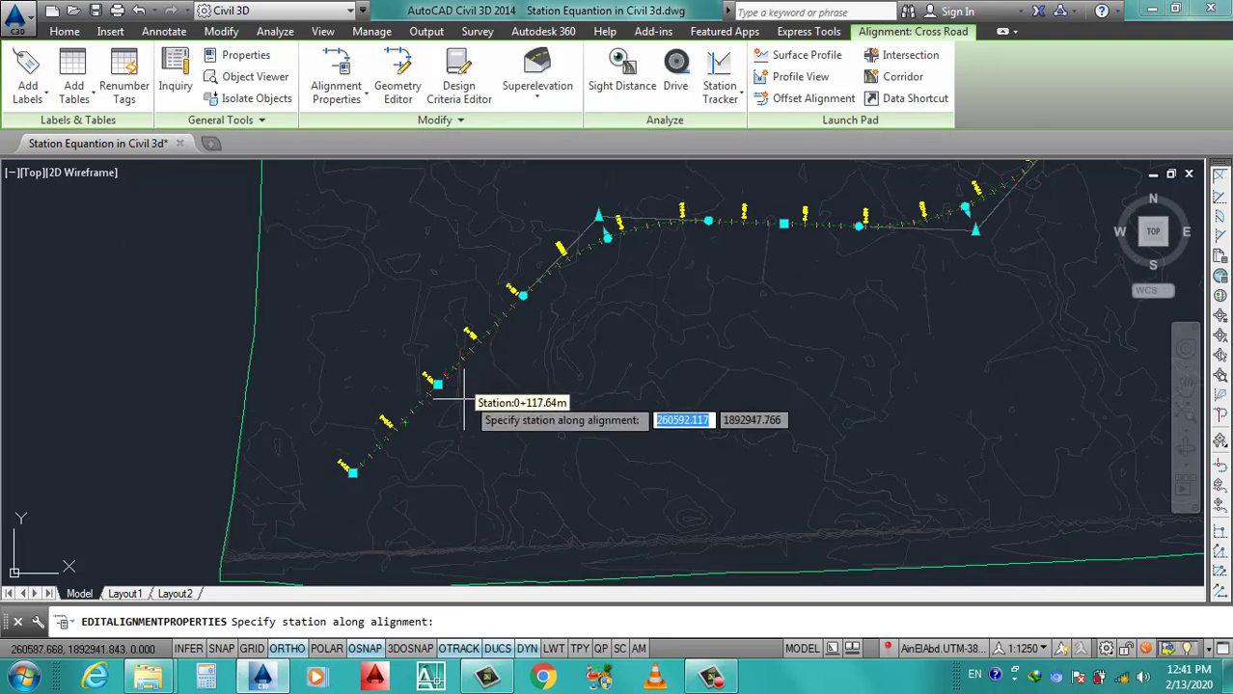
scroll(430, 439, "up", 1)
scroll(424, 386, "up", 2)
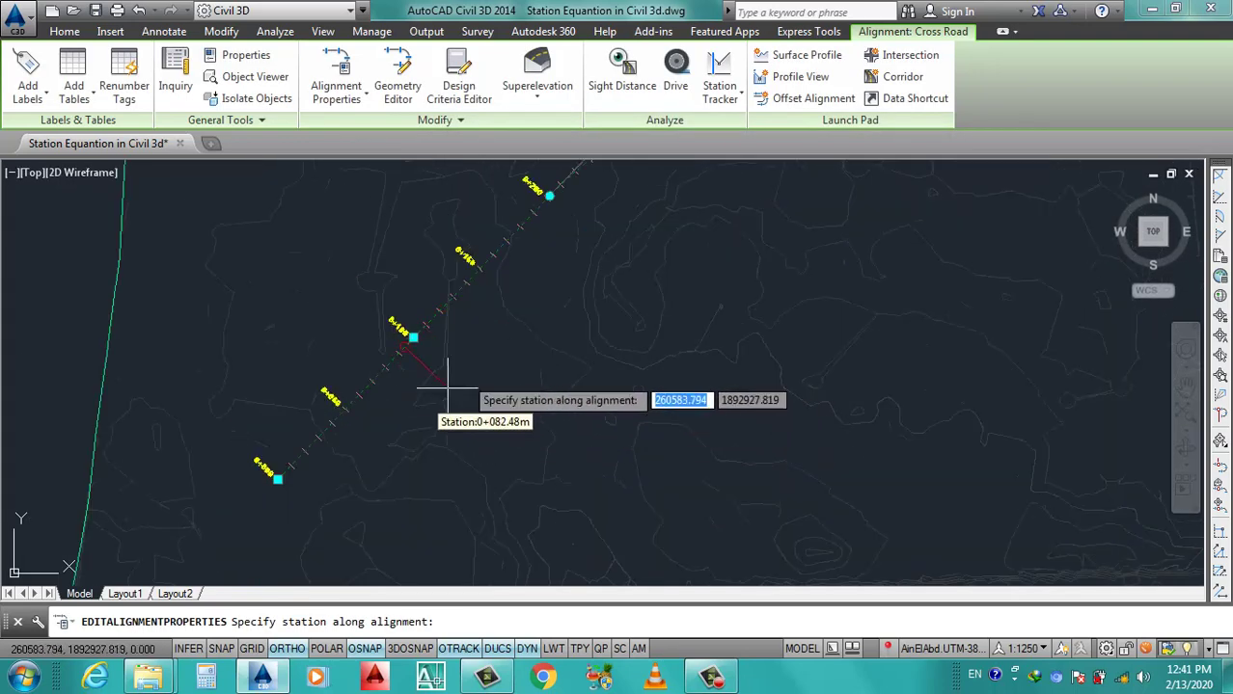
scroll(454, 338, "up", 1)
scroll(454, 338, "up", 1)
scroll(449, 342, "down", 1)
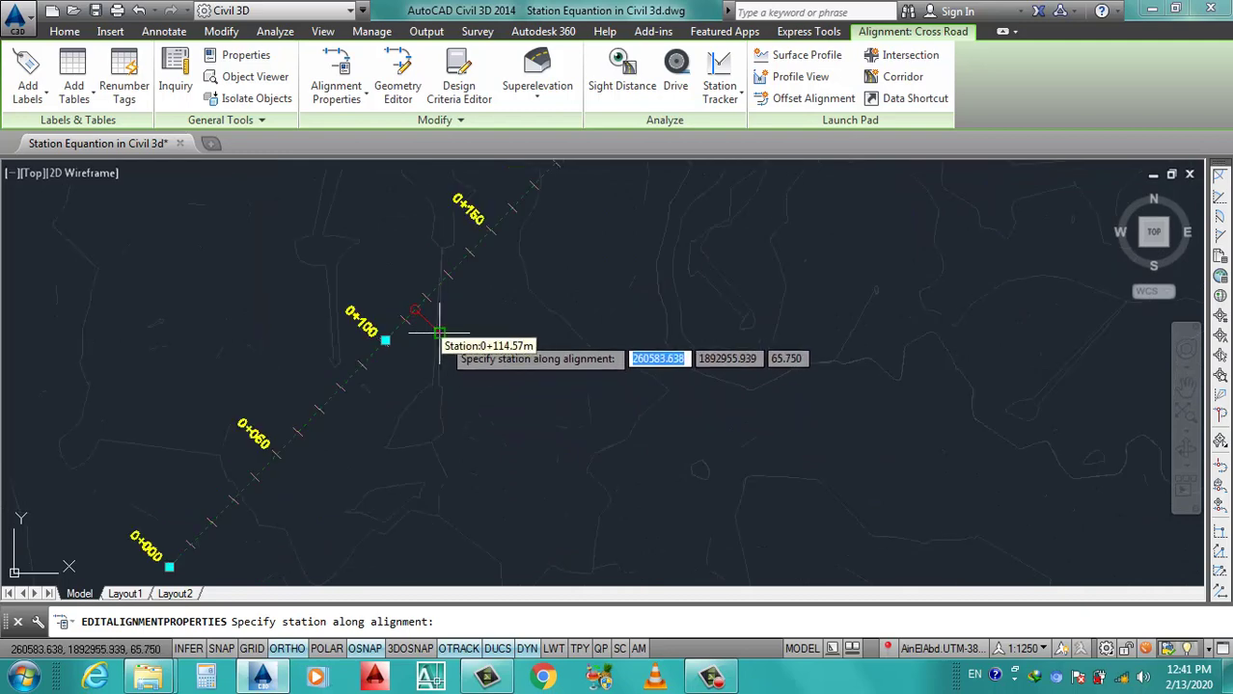
scroll(432, 304, "up", 2)
scroll(434, 285, "up", 2)
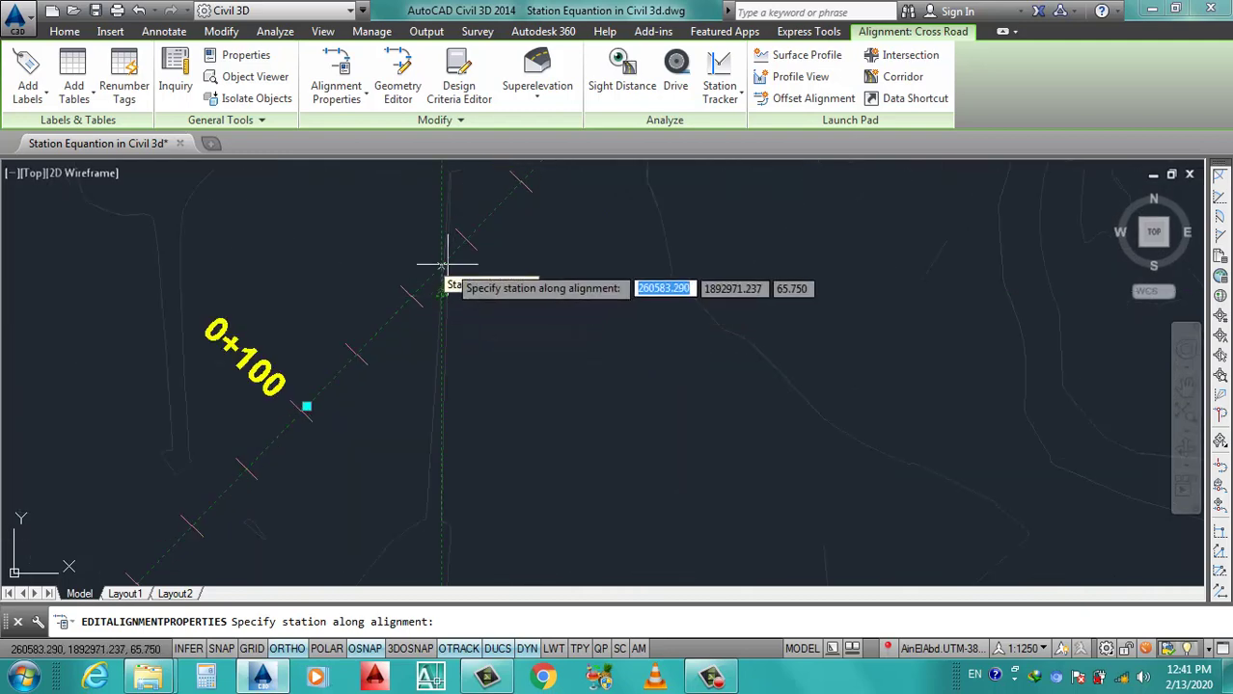
scroll(442, 279, "up", 1)
left_click(418, 275)
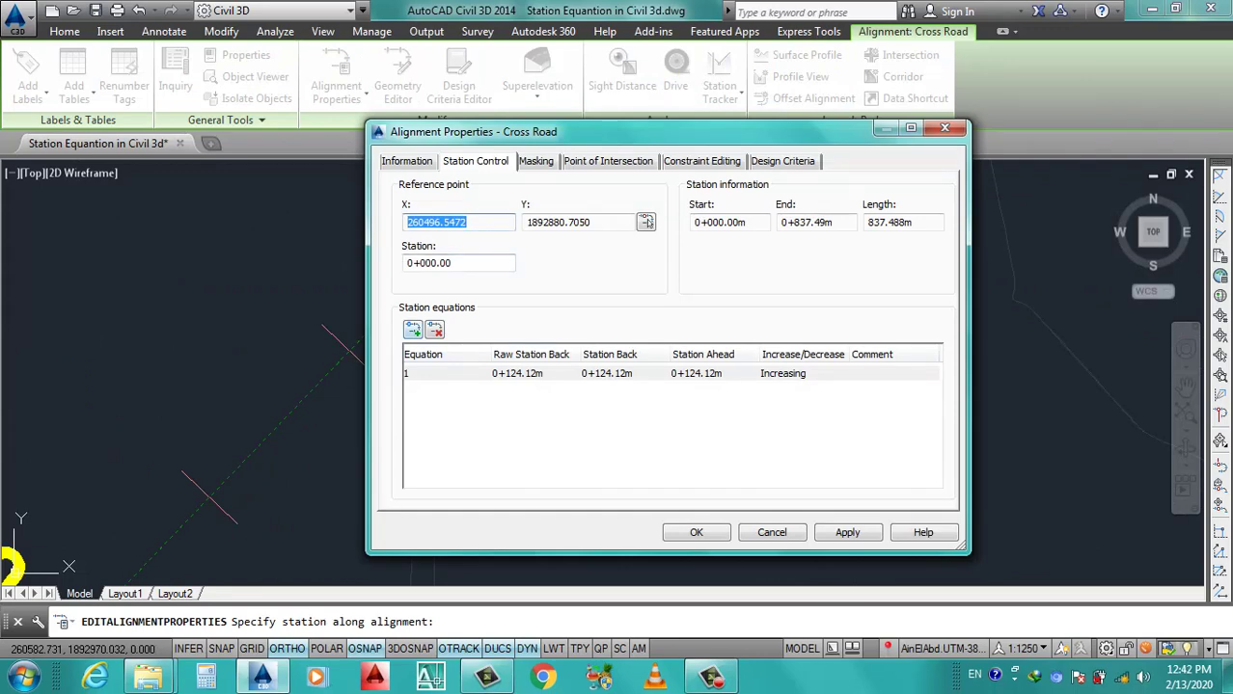
Add a second station equation picked at station 0+235.09.
left_click(646, 222)
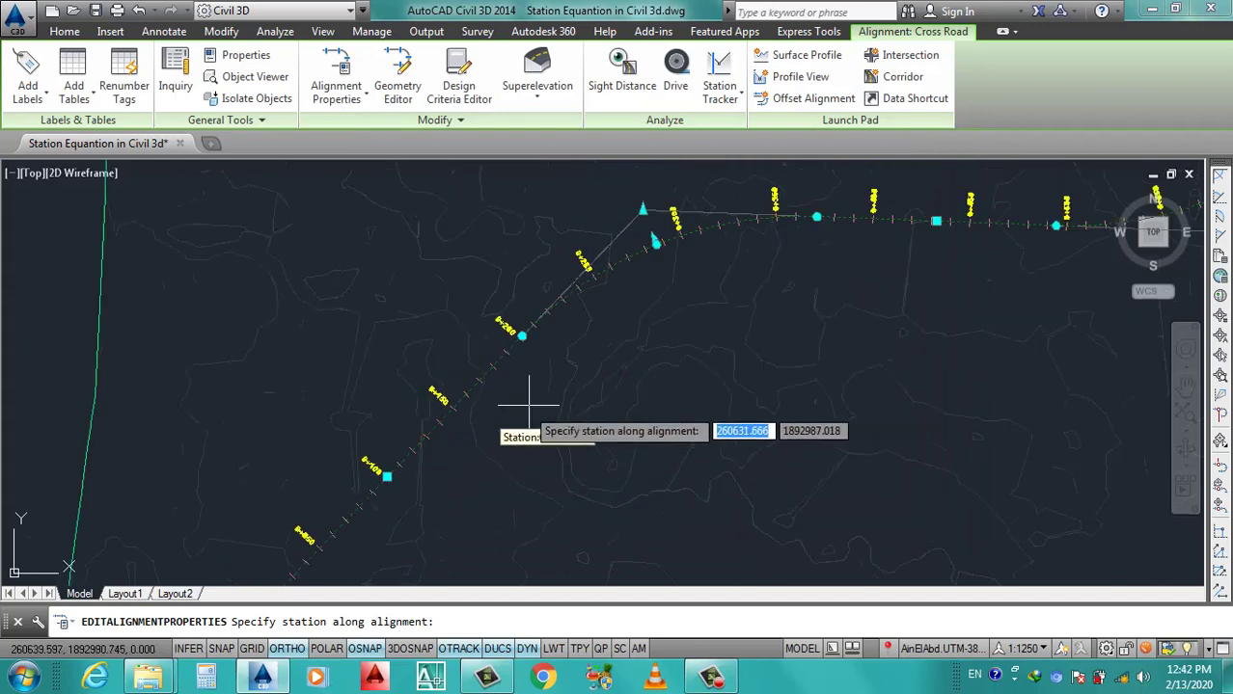
scroll(507, 400, "up", 2)
scroll(502, 357, "up", 2)
scroll(514, 328, "up", 2)
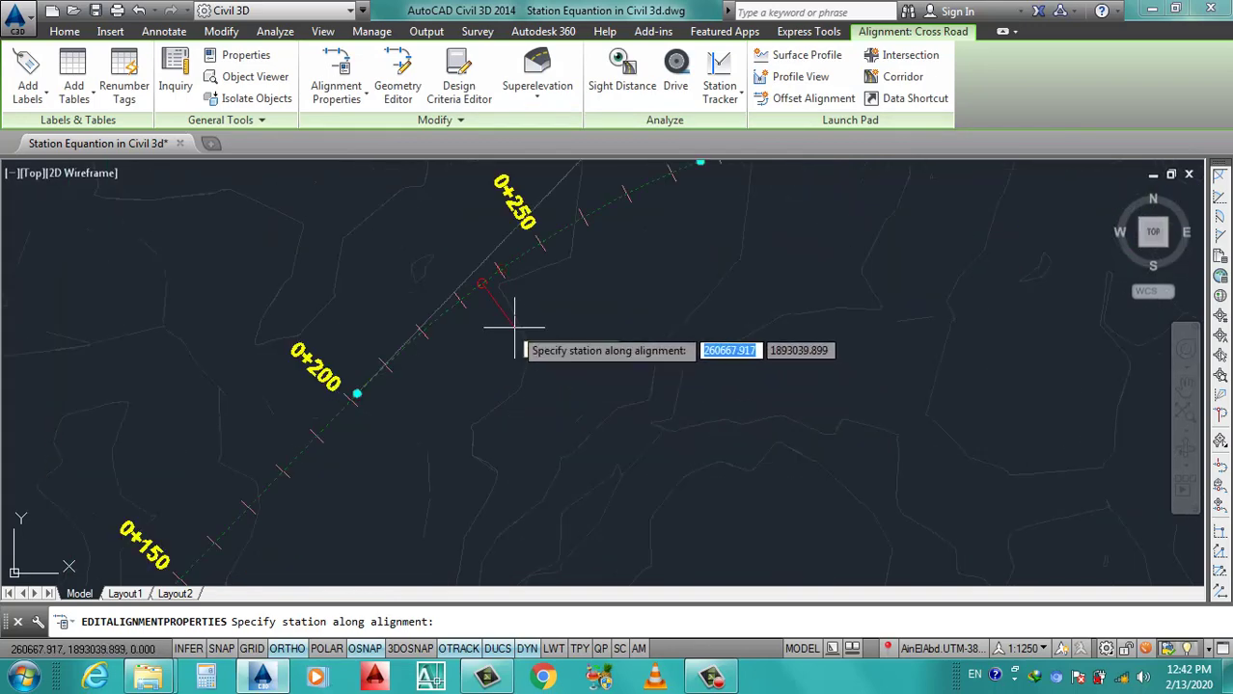
scroll(514, 328, "up", 2)
left_click(477, 281)
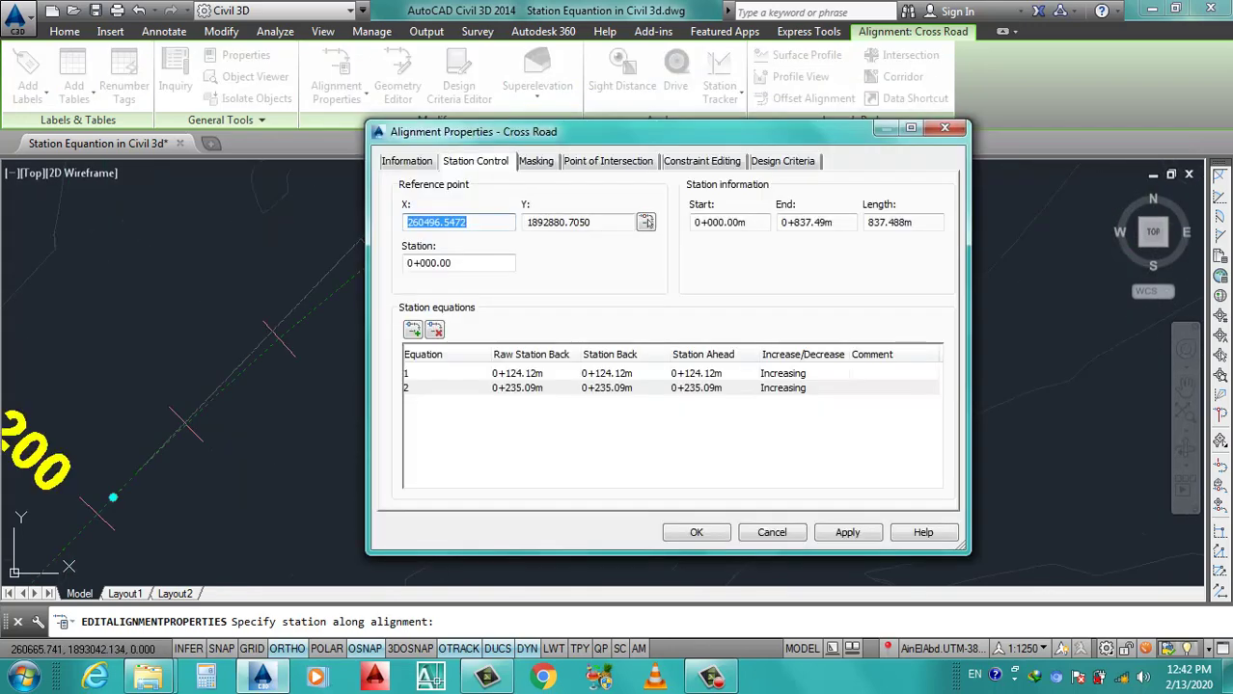
Add a third station equation by entering station 0+385.85.
left_click(645, 222)
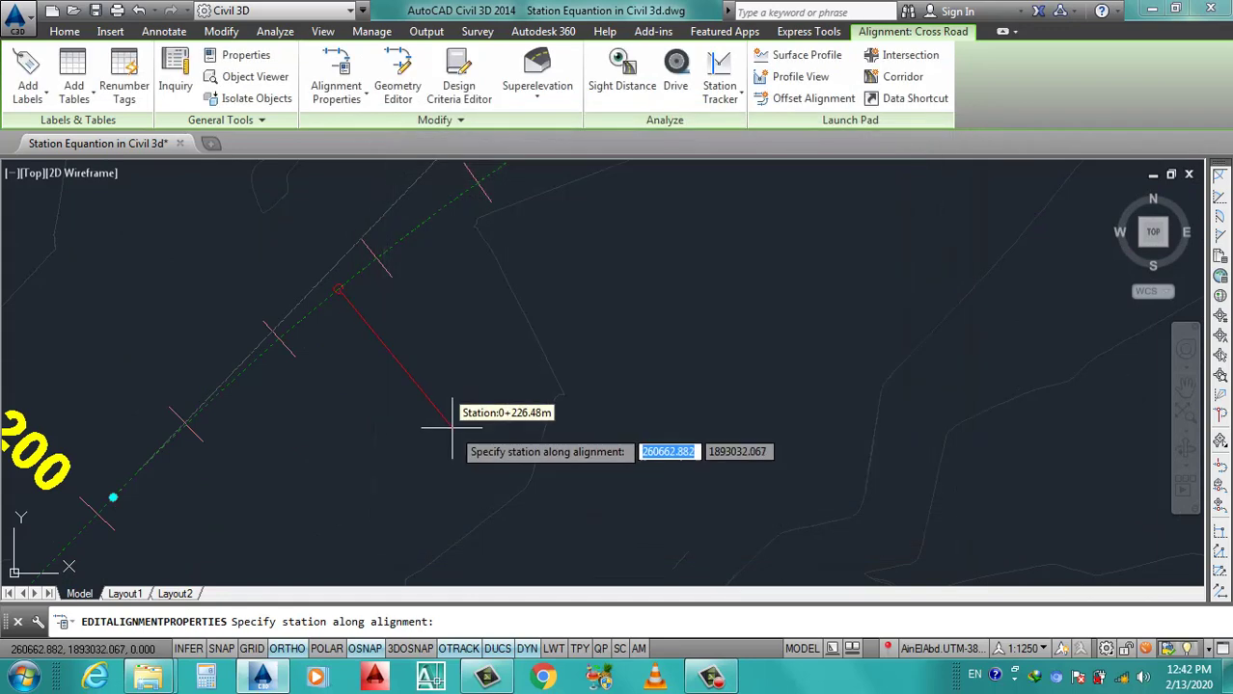
scroll(434, 492, "down", 3)
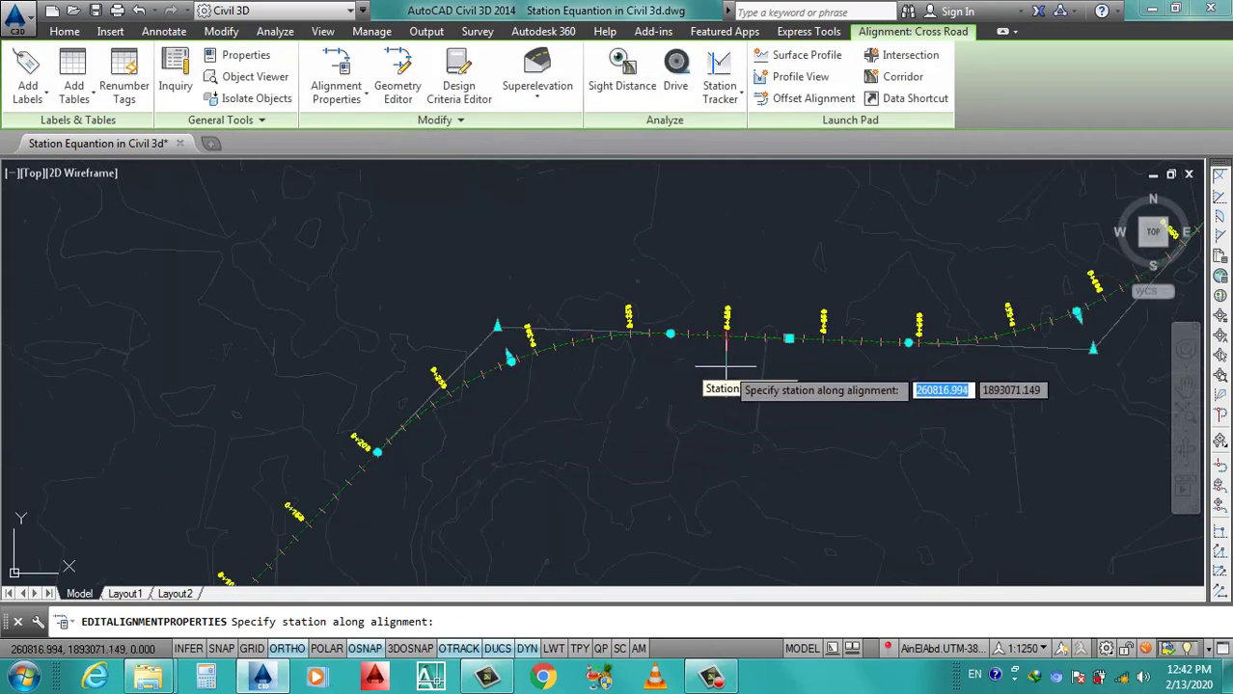
scroll(726, 367, "up", 3)
scroll(657, 370, "up", 2)
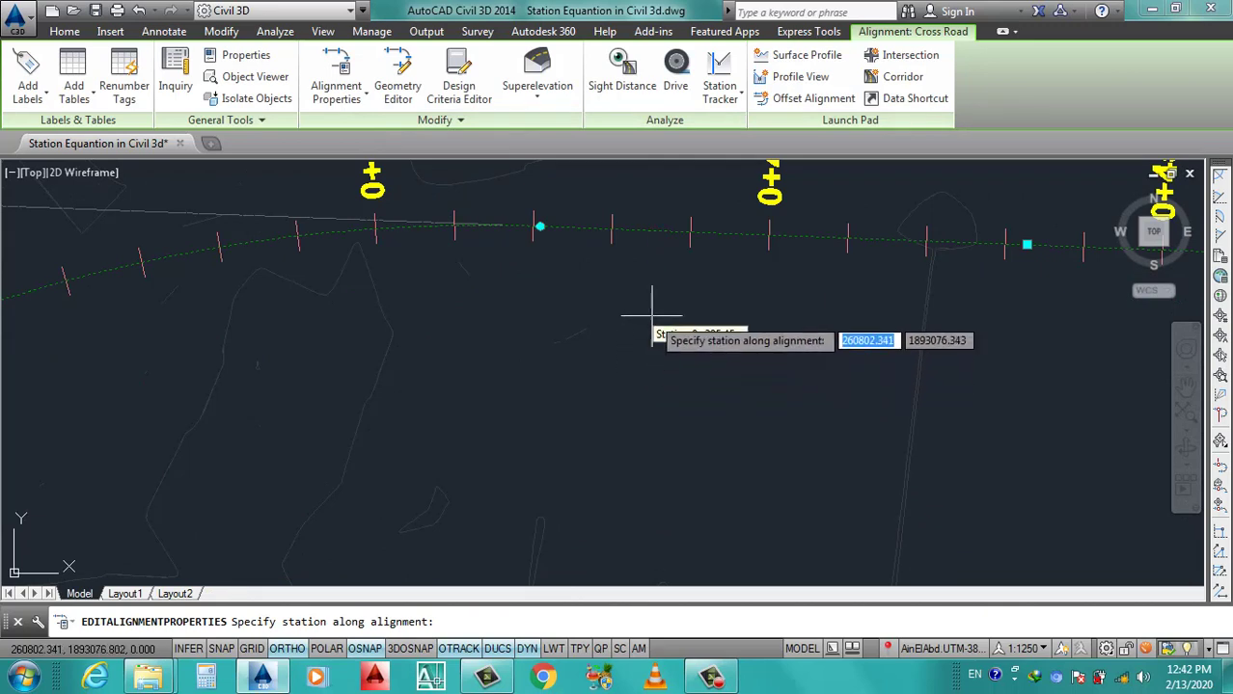
scroll(656, 255, "up", 3)
scroll(656, 256, "up", 2)
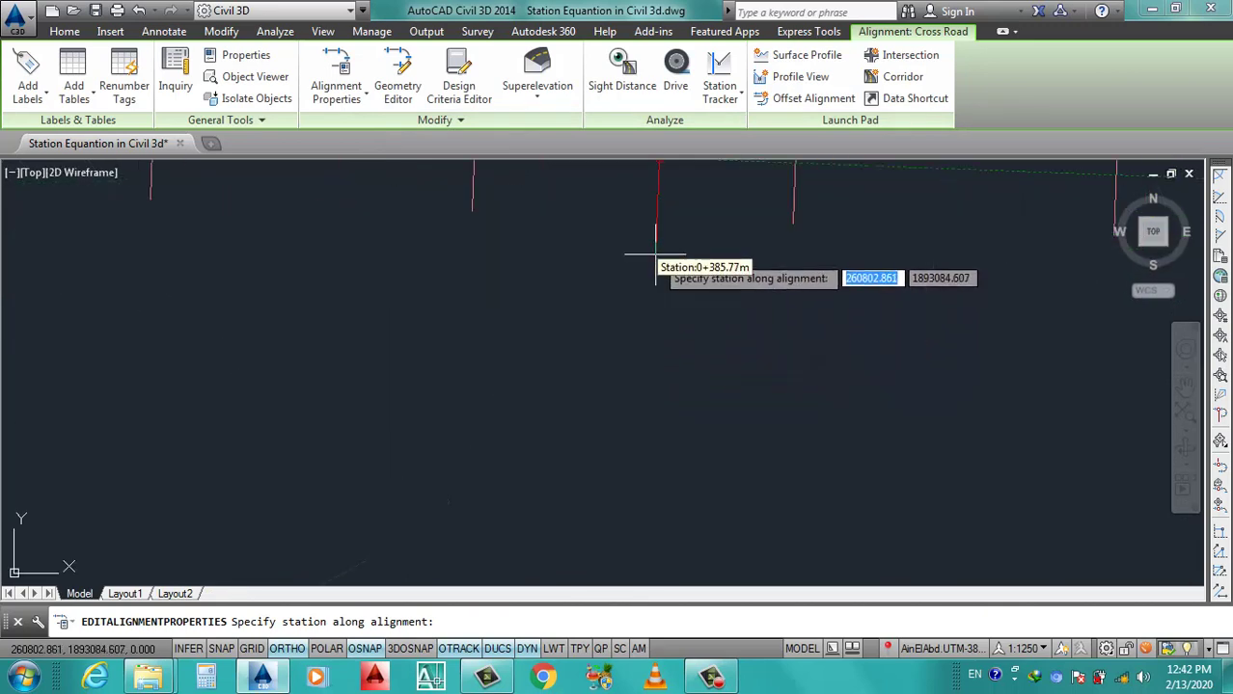
mouse_move(658, 271)
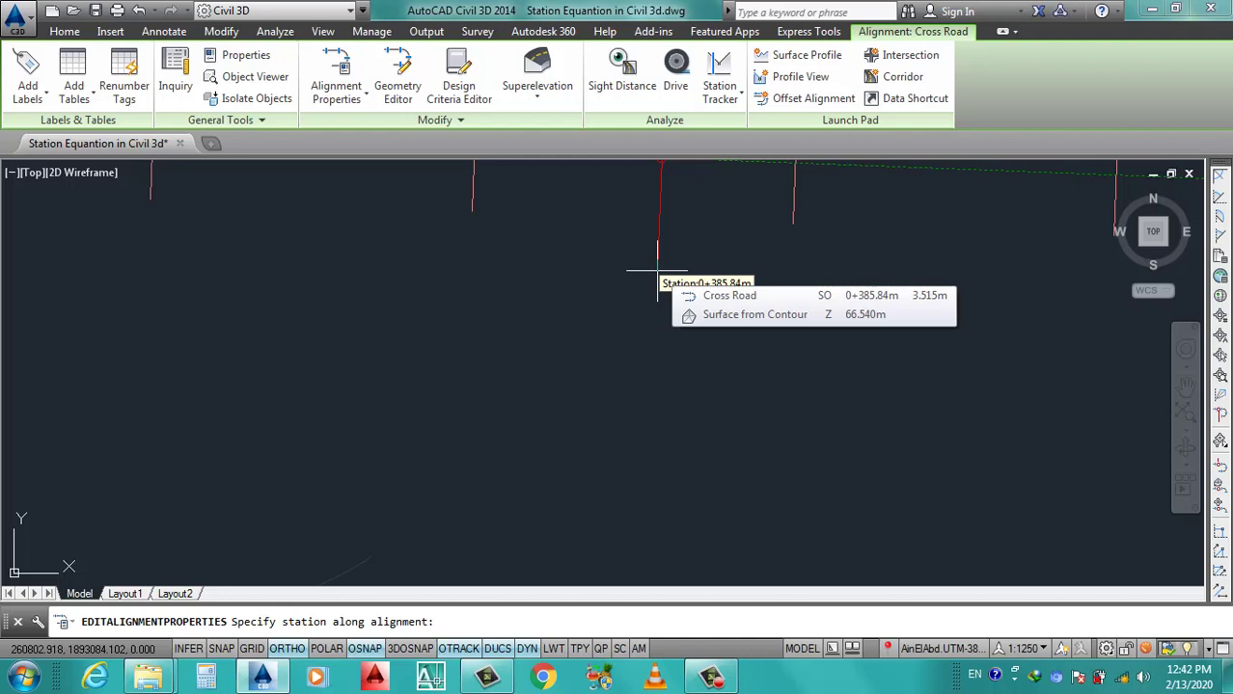
type("0")
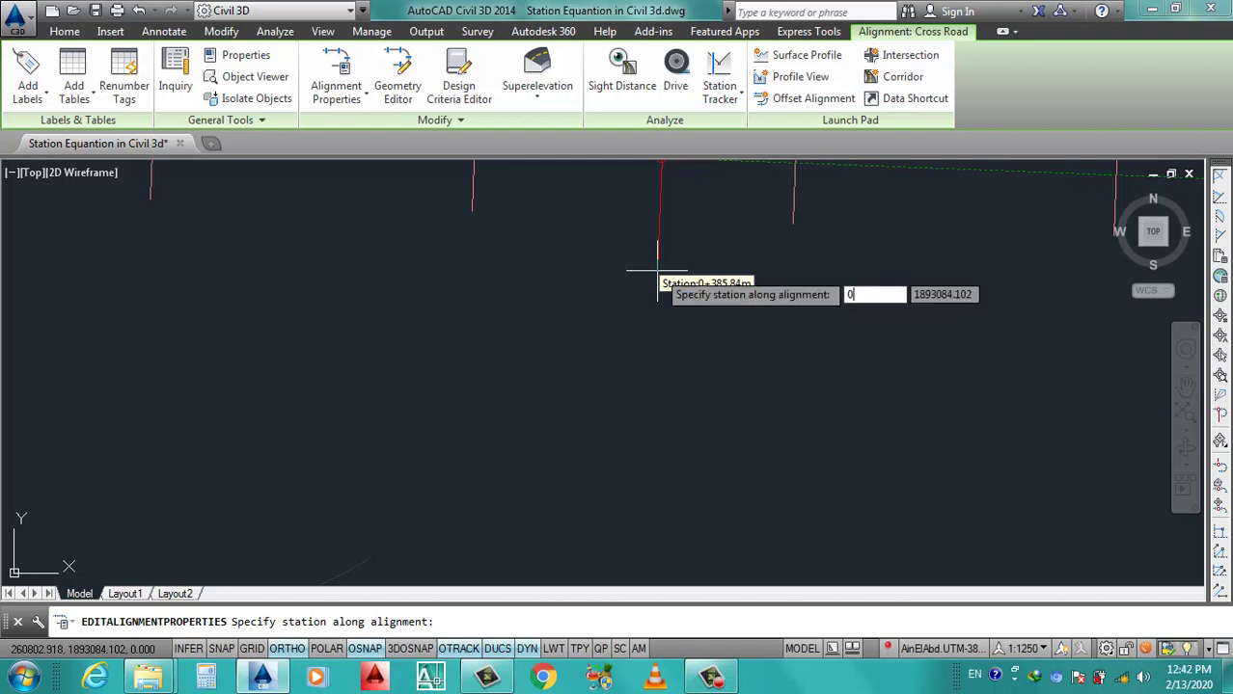
type("+3")
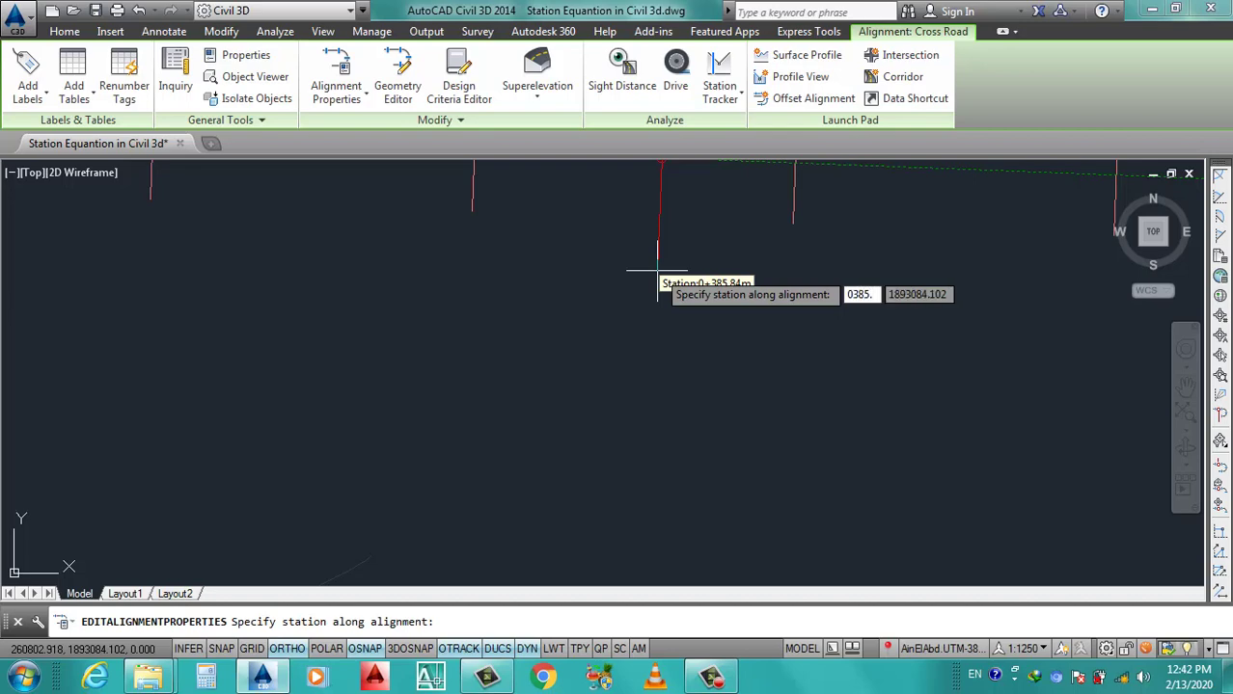
type("85")
key("Return")
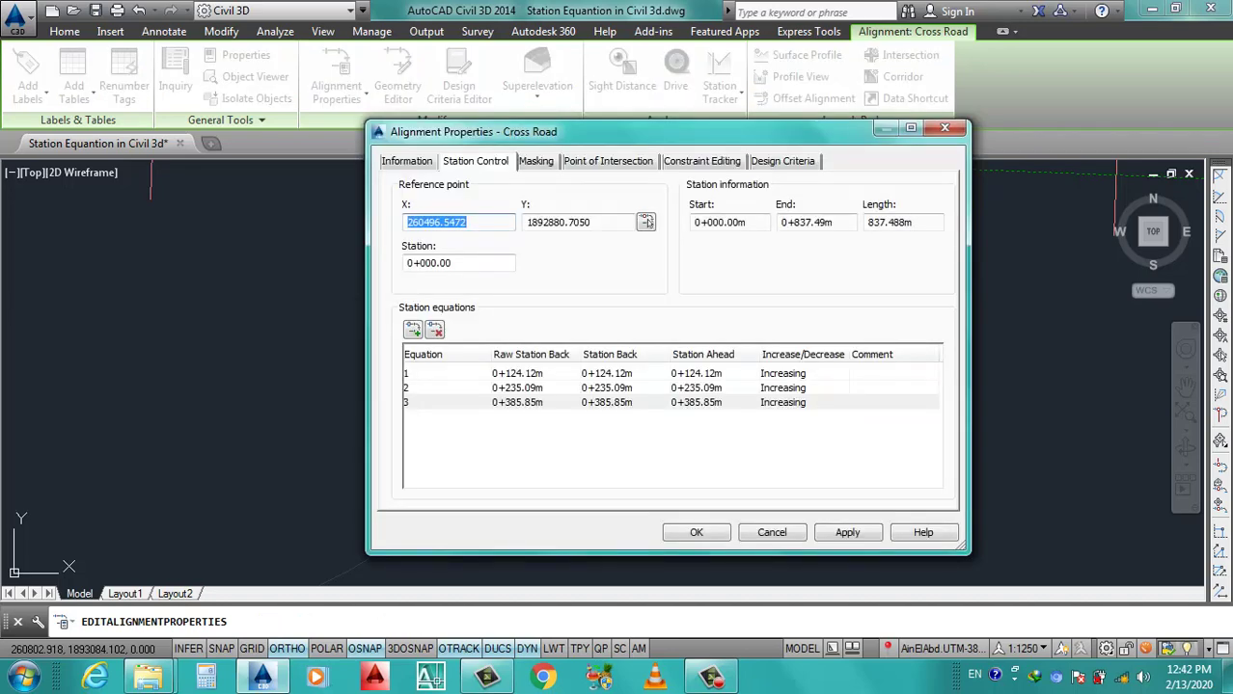
Add two more station equations picked at stations 0+455.47 and 0+705.45.
left_click(412, 330)
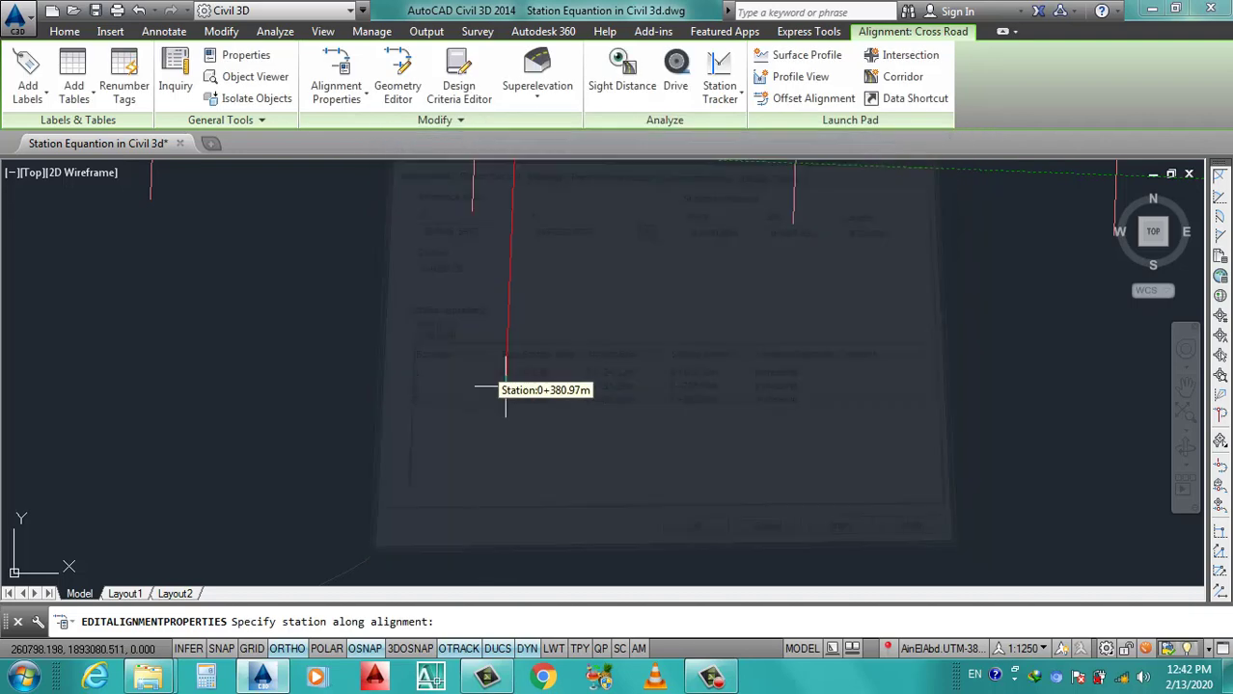
scroll(734, 436, "up", 3)
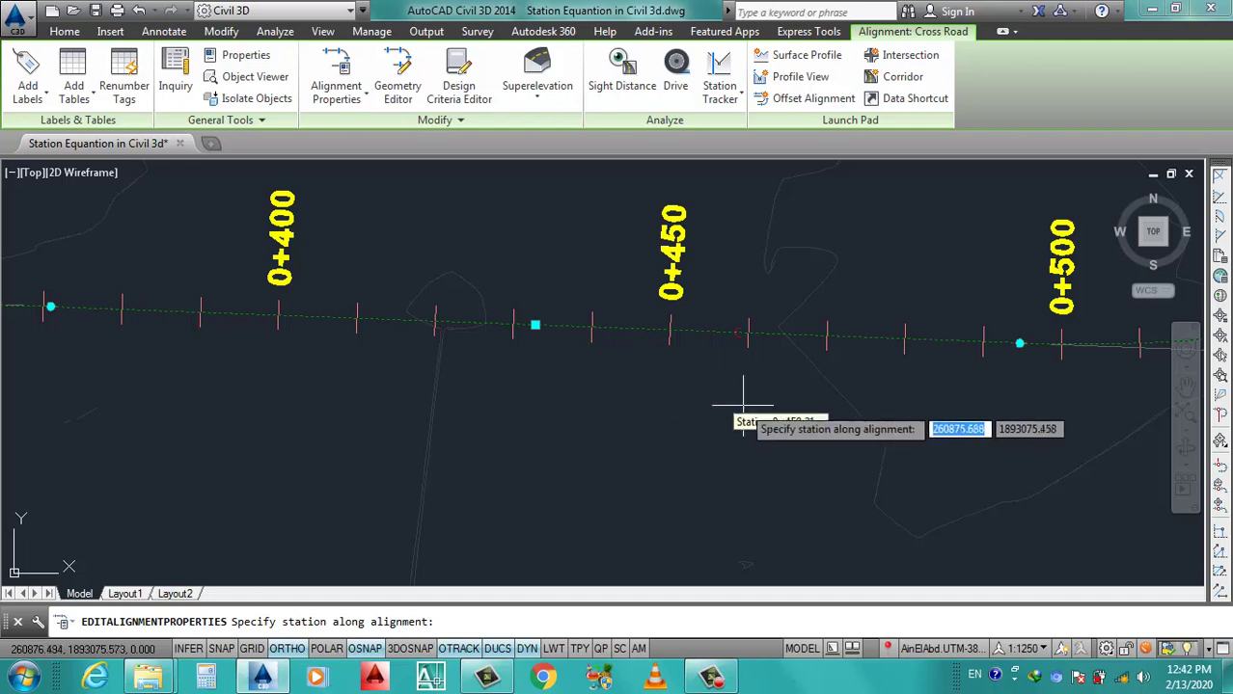
left_click(709, 371)
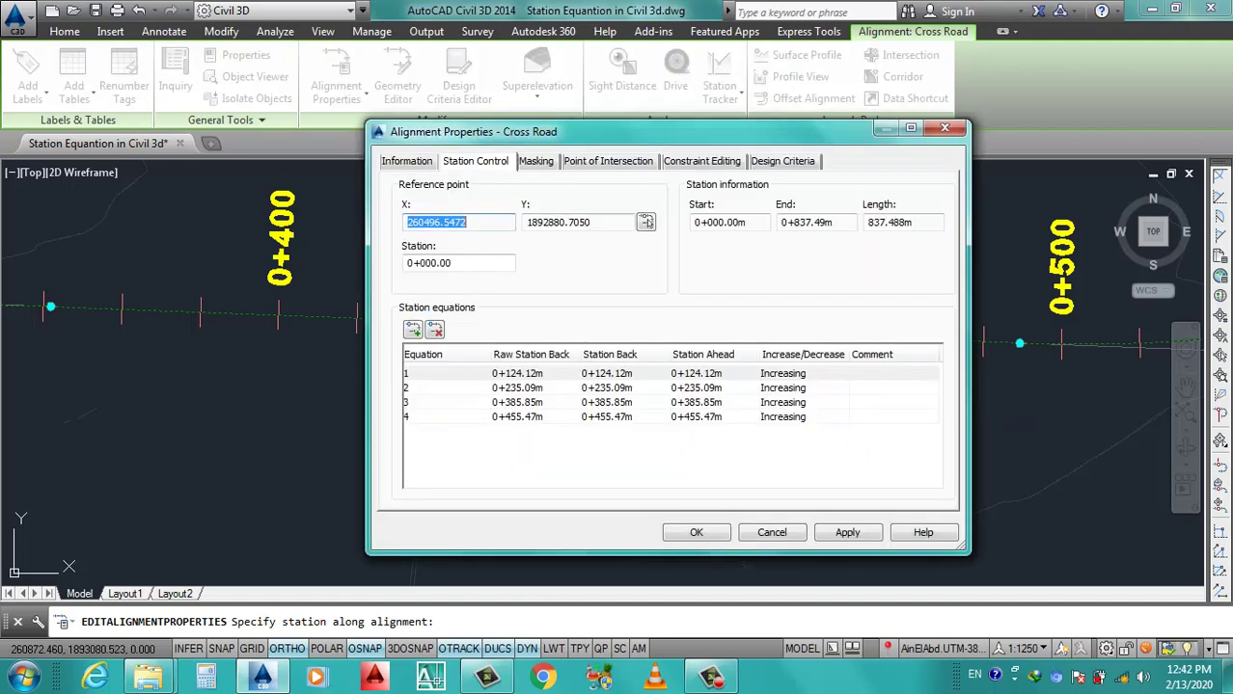
left_click(645, 222)
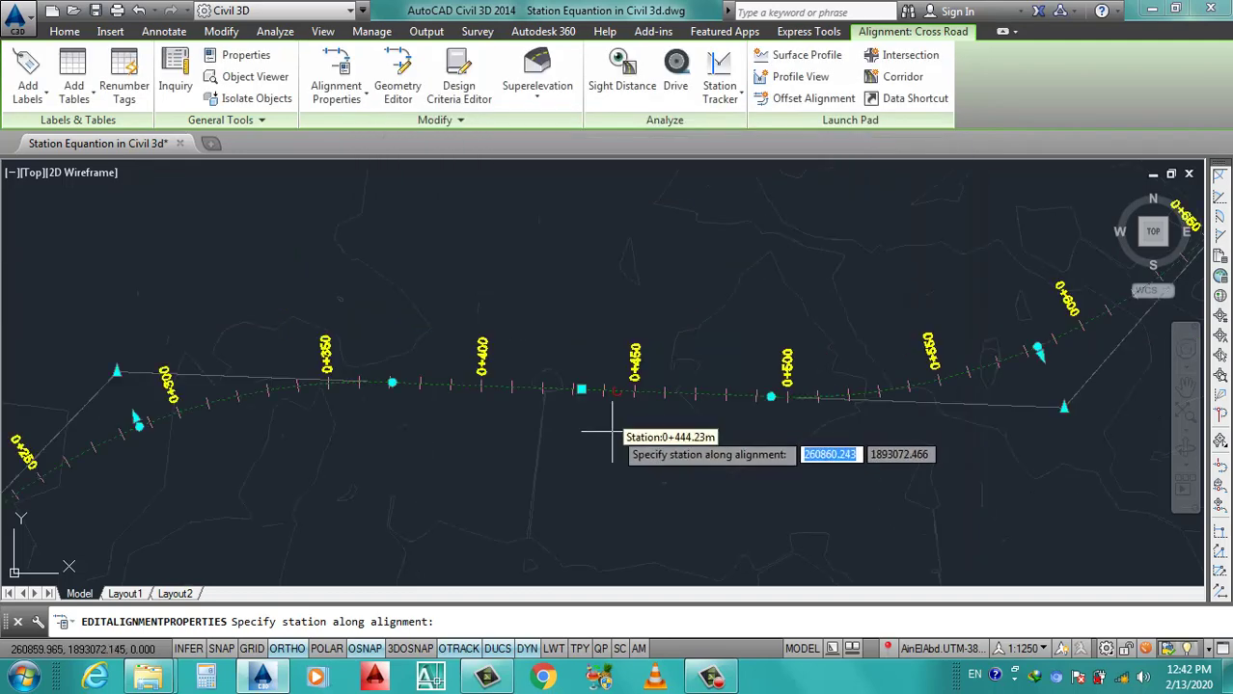
scroll(591, 424, "down", 4)
scroll(781, 463, "up", 2)
scroll(818, 359, "up", 2)
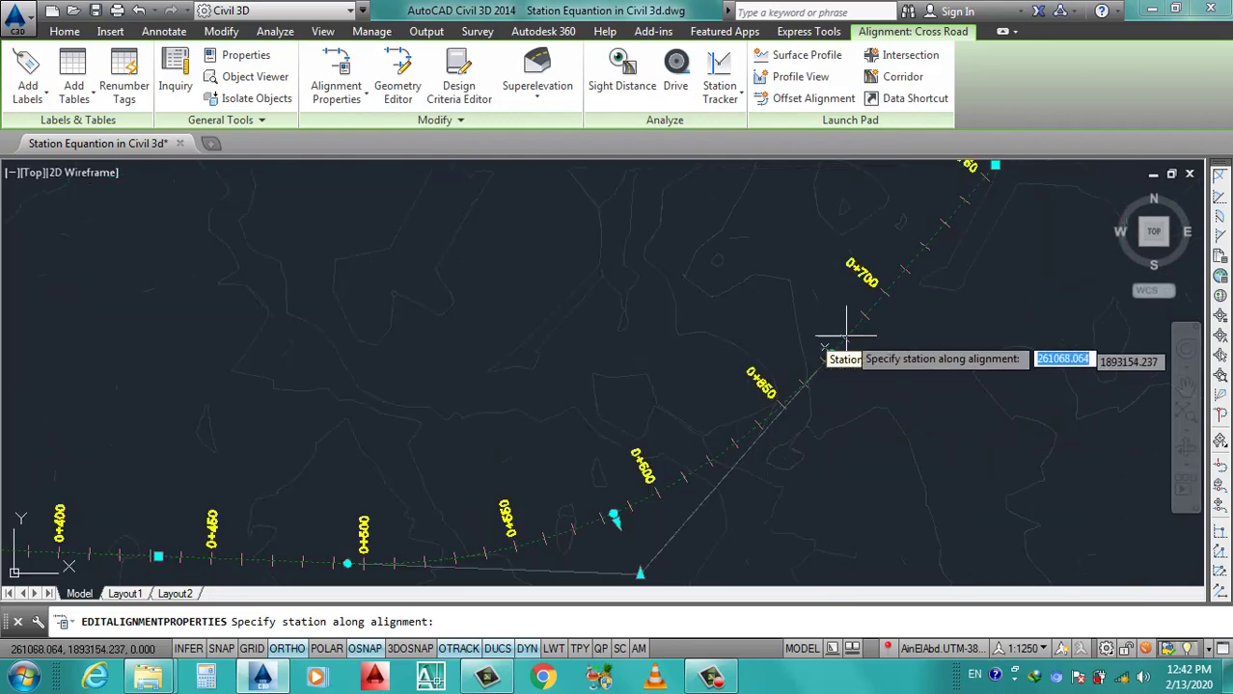
scroll(840, 353, "up", 3)
left_click(890, 301)
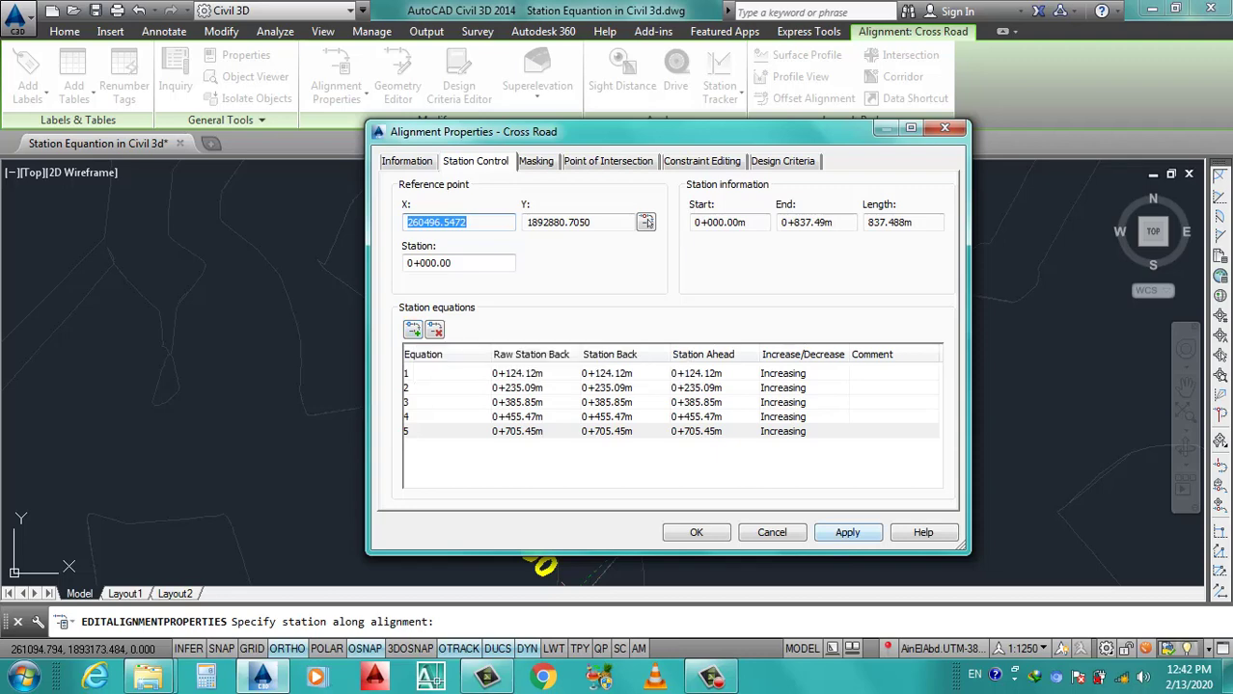
Accept the five station equations, close Alignment Properties and deselect the alignment.
left_click(700, 531)
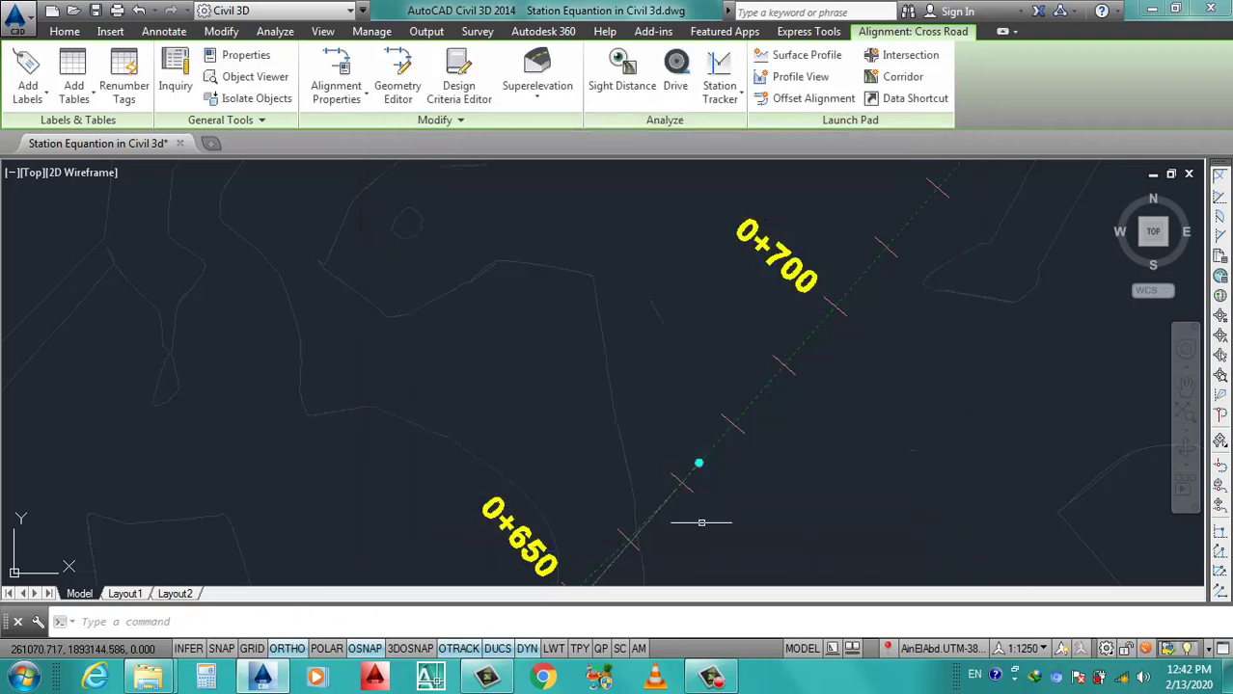
scroll(661, 341, "down", 5)
scroll(663, 349, "down", 4)
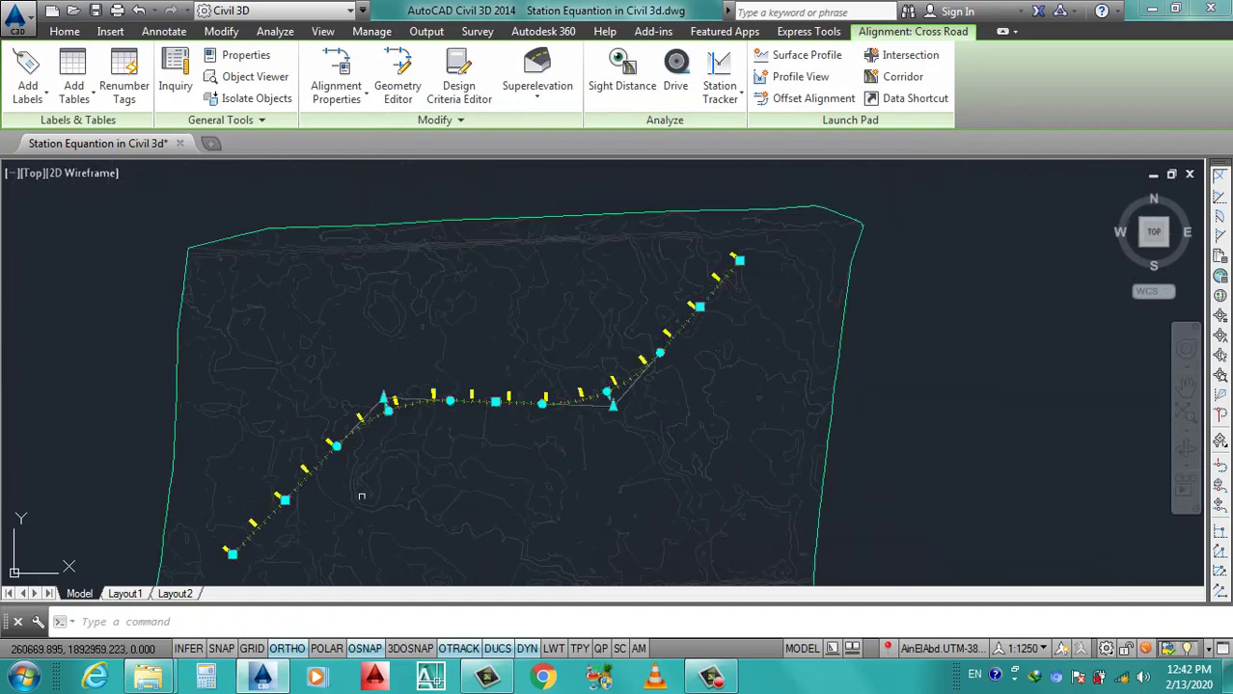
scroll(274, 532, "up", 7)
scroll(397, 480, "down", 5)
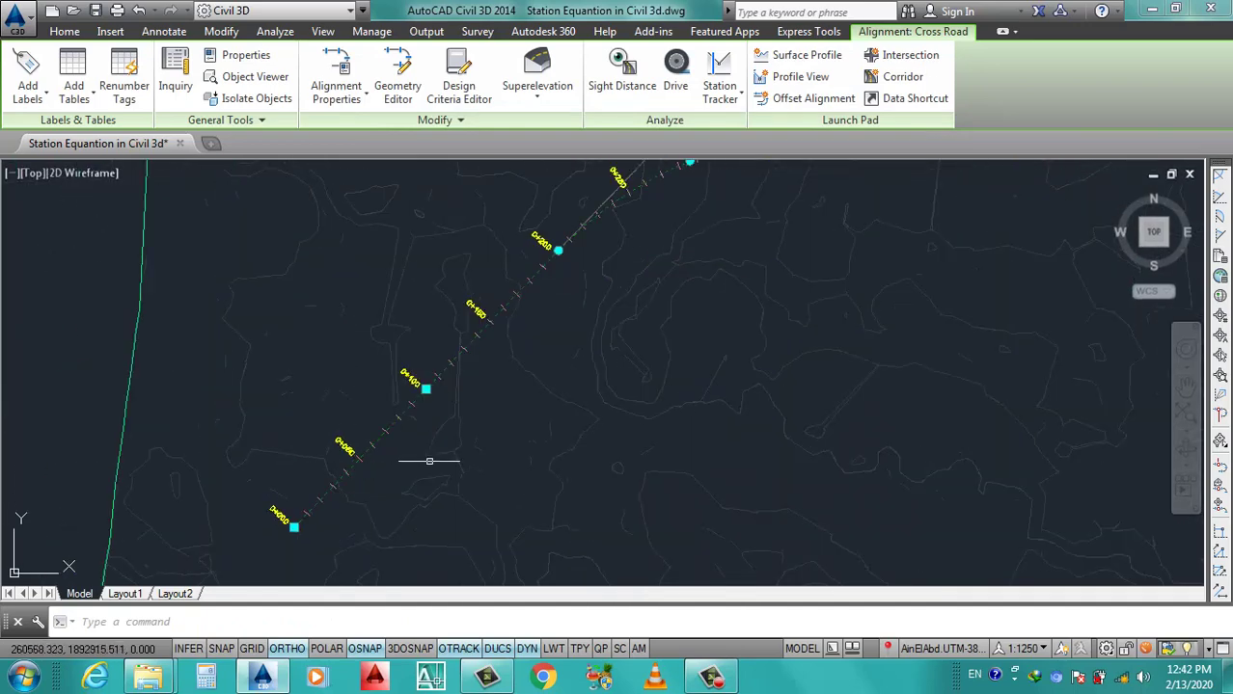
scroll(426, 459, "down", 1)
scroll(395, 393, "down", 1)
scroll(395, 394, "up", 2)
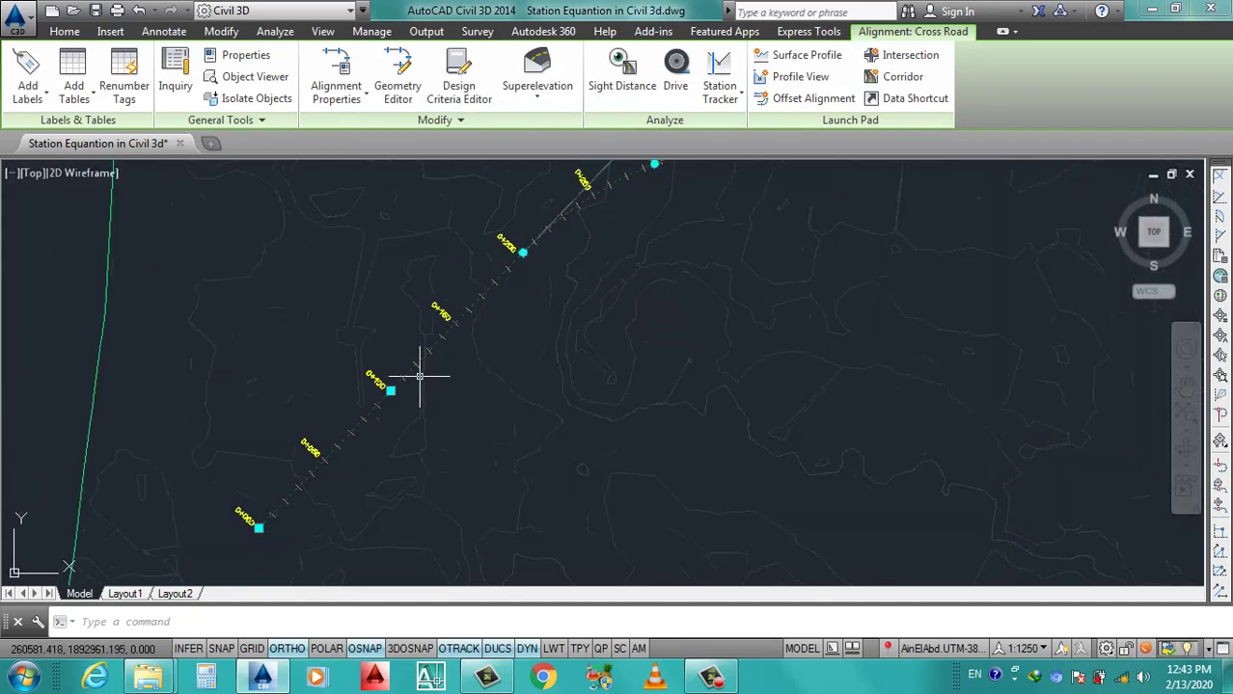
key("Escape")
Add a Station Equations label set to Cross Road via Edit Alignment Labels.
scroll(385, 405, "up", 1)
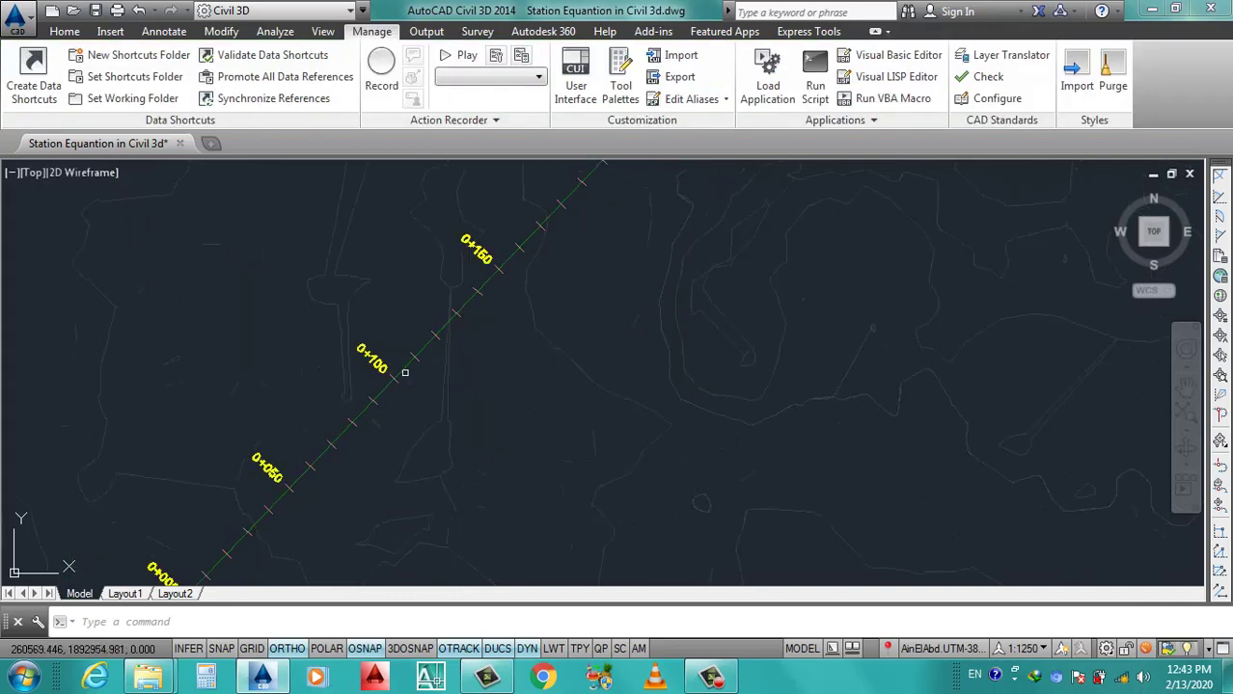
left_click(403, 367)
right_click(405, 369)
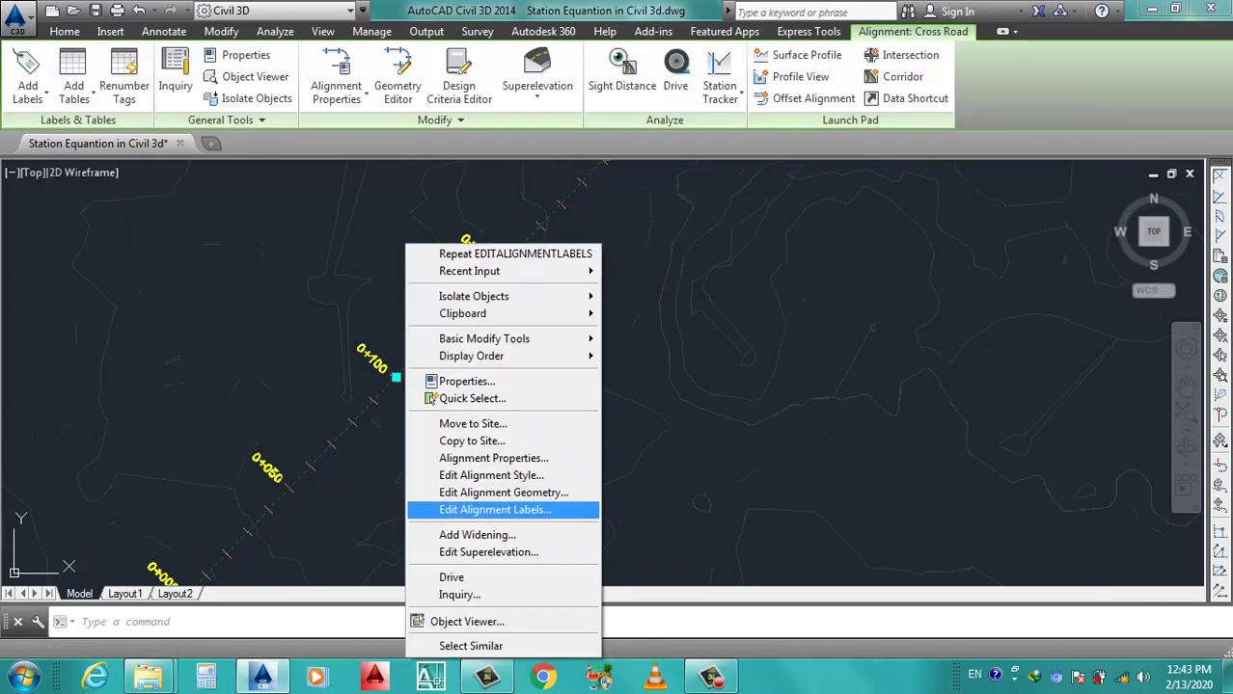
left_click(494, 509)
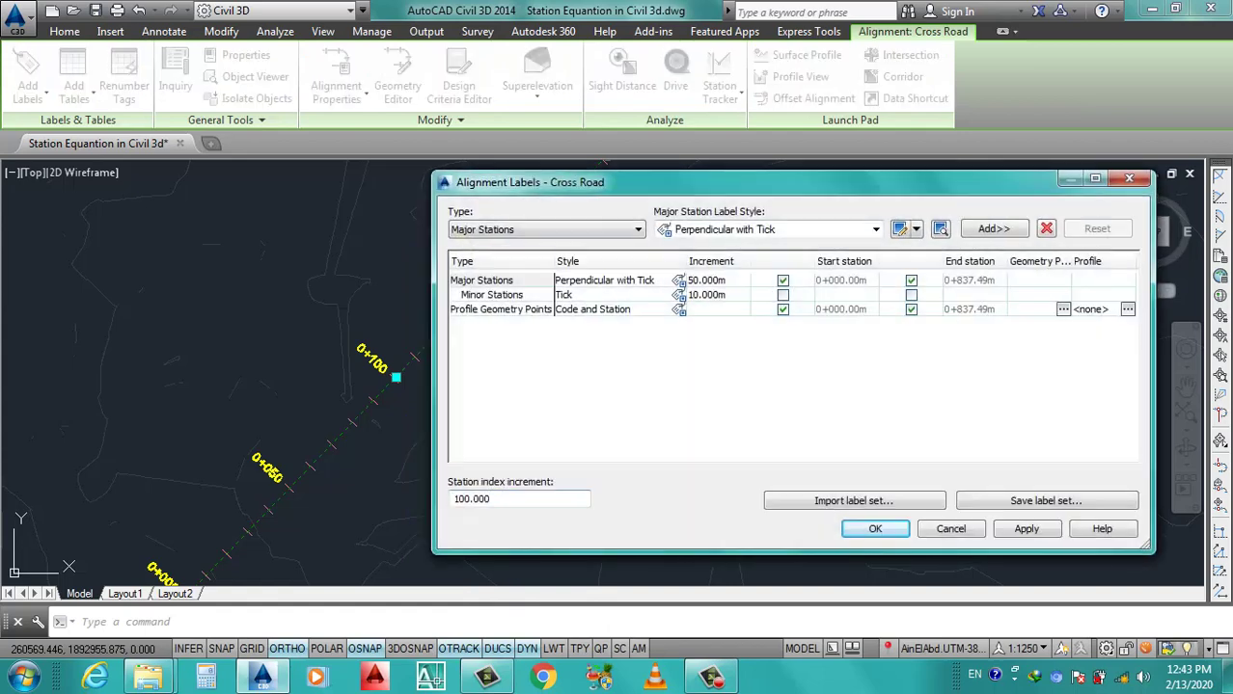
left_click(545, 229)
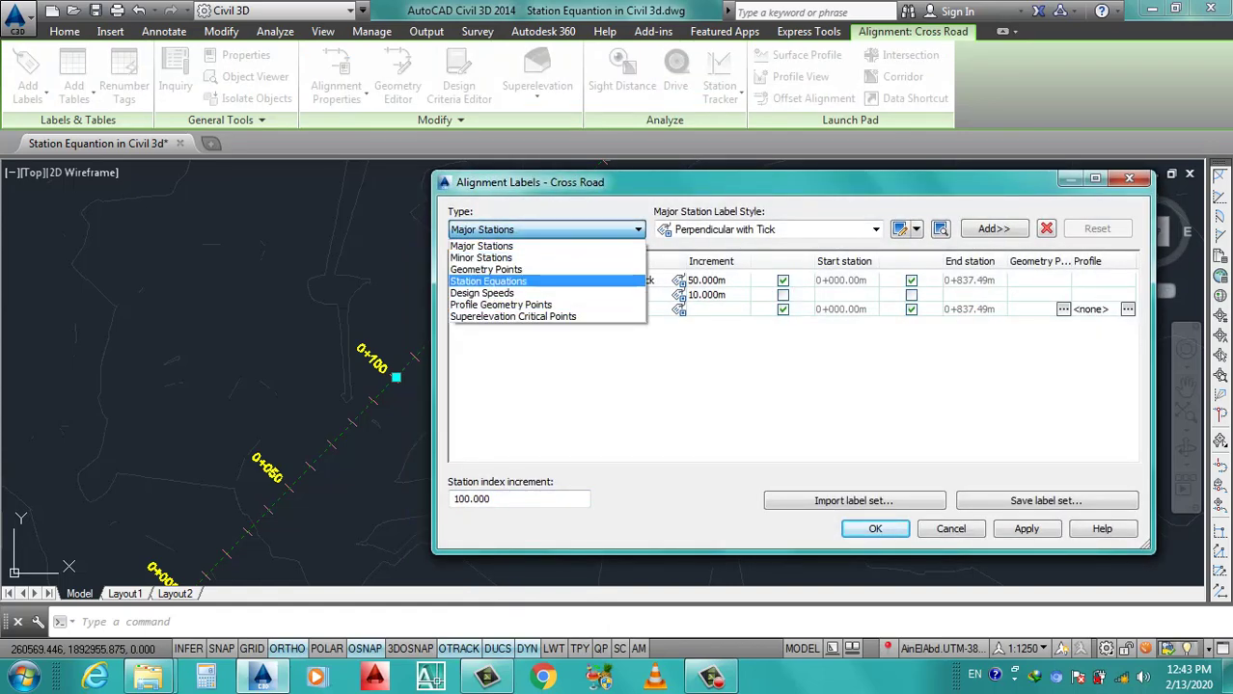
left_click(488, 281)
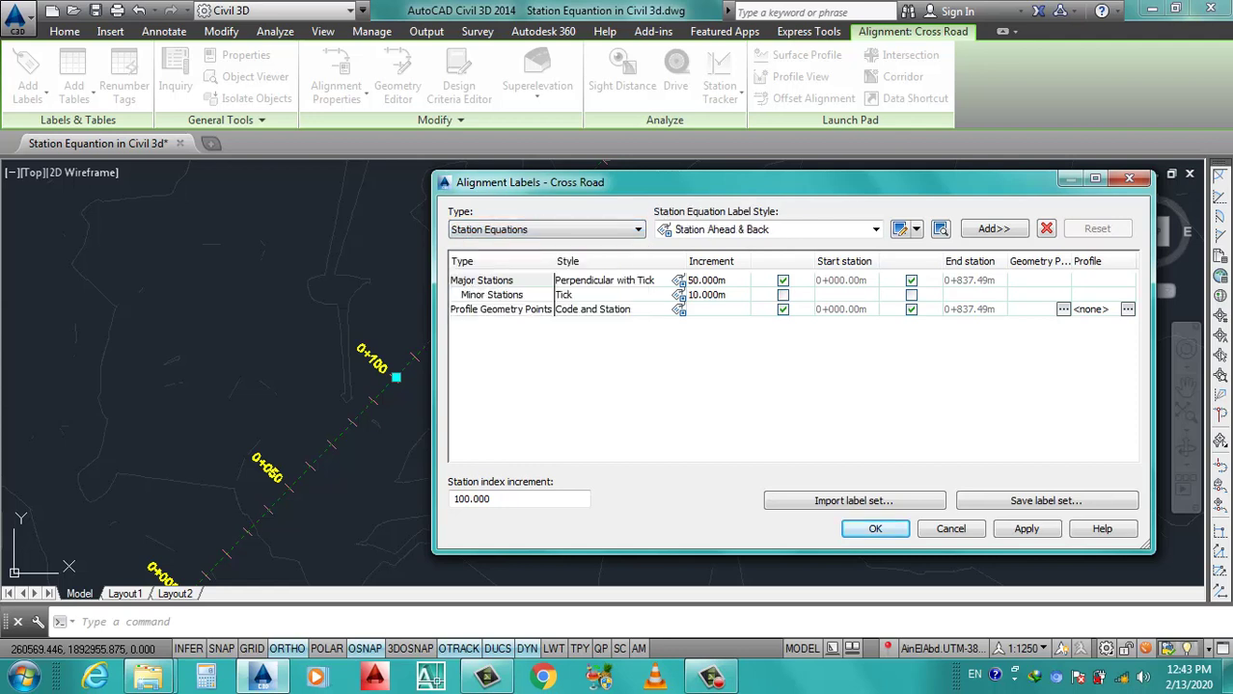
left_click(993, 229)
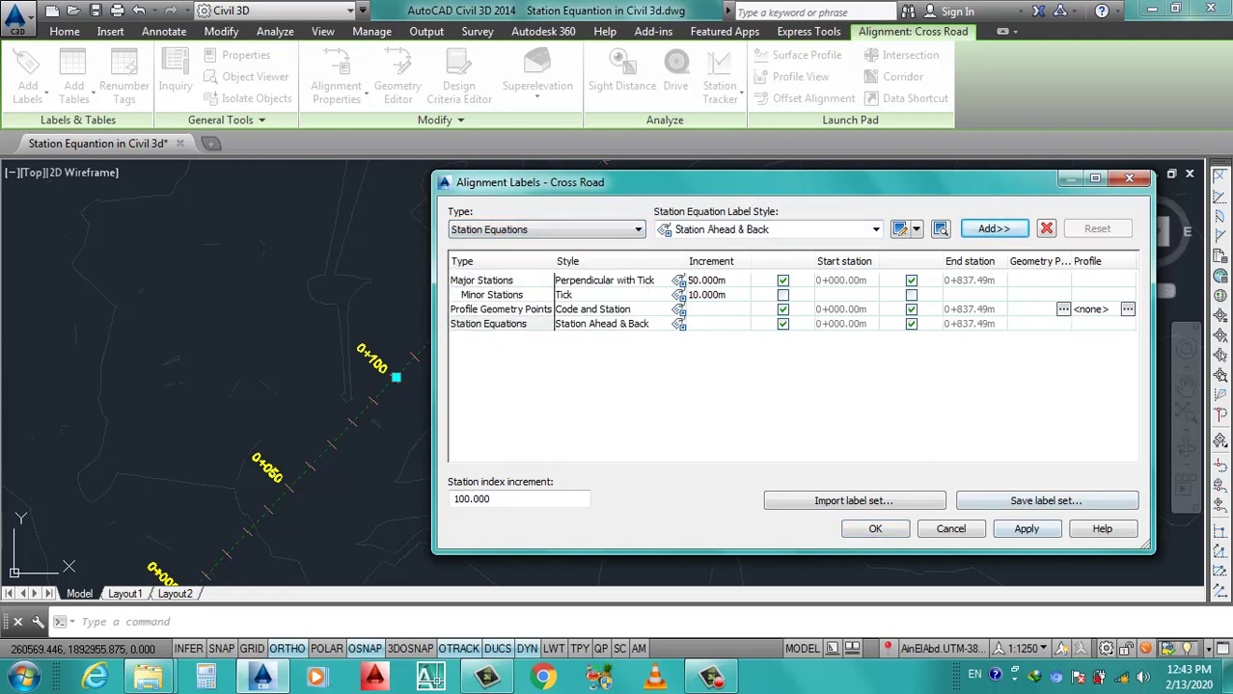
left_click(1025, 529)
left_click(875, 529)
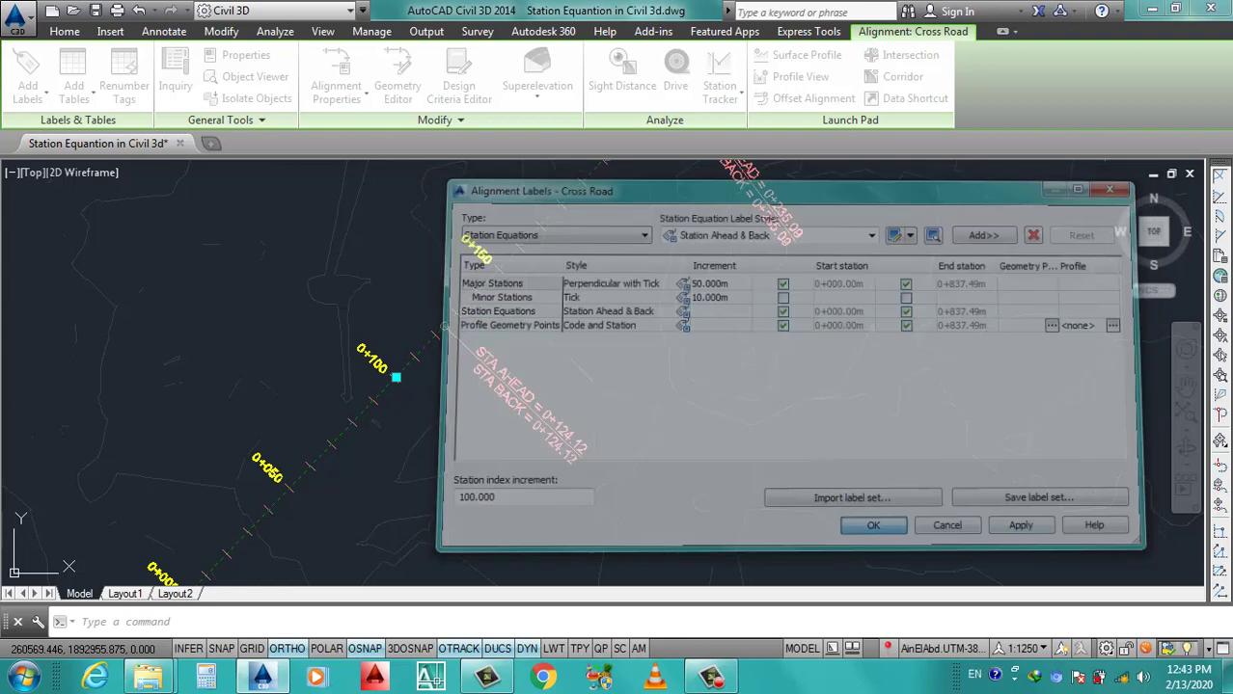
scroll(441, 461, "down", 4)
scroll(463, 446, "down", 2)
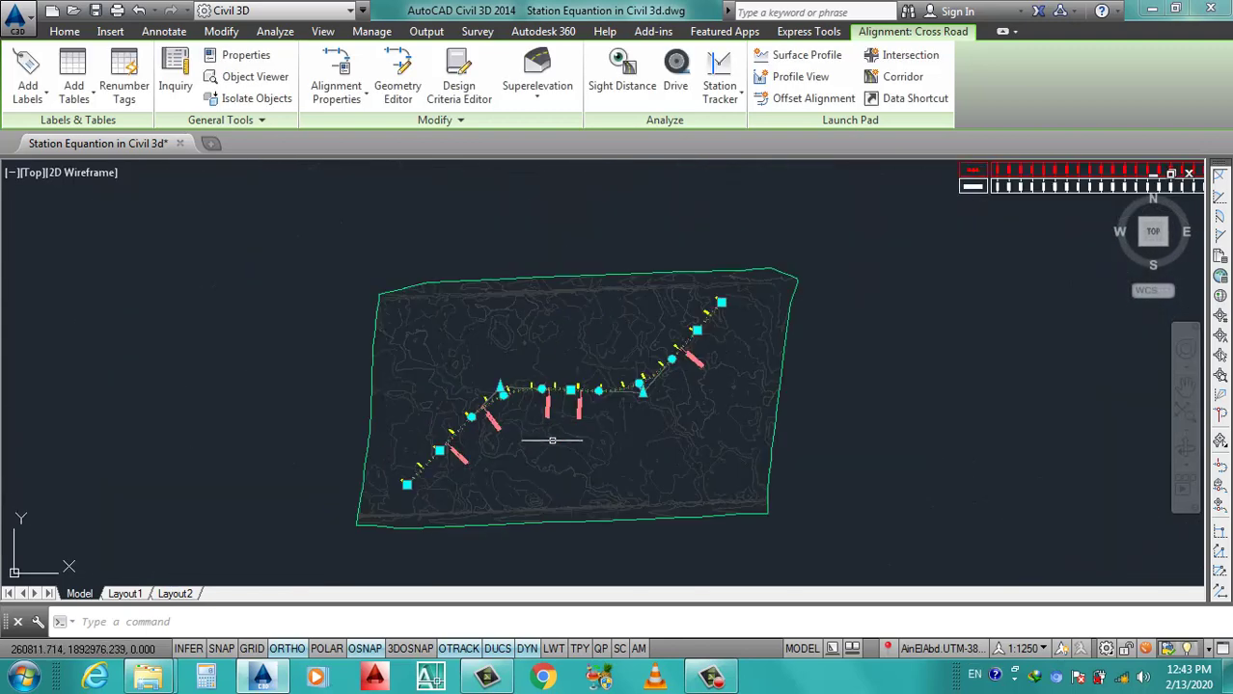
Reopen Edit Alignment Labels from a station equation label's shortcut menu.
scroll(674, 380, "up", 2)
scroll(637, 385, "up", 2)
scroll(686, 376, "down", 1)
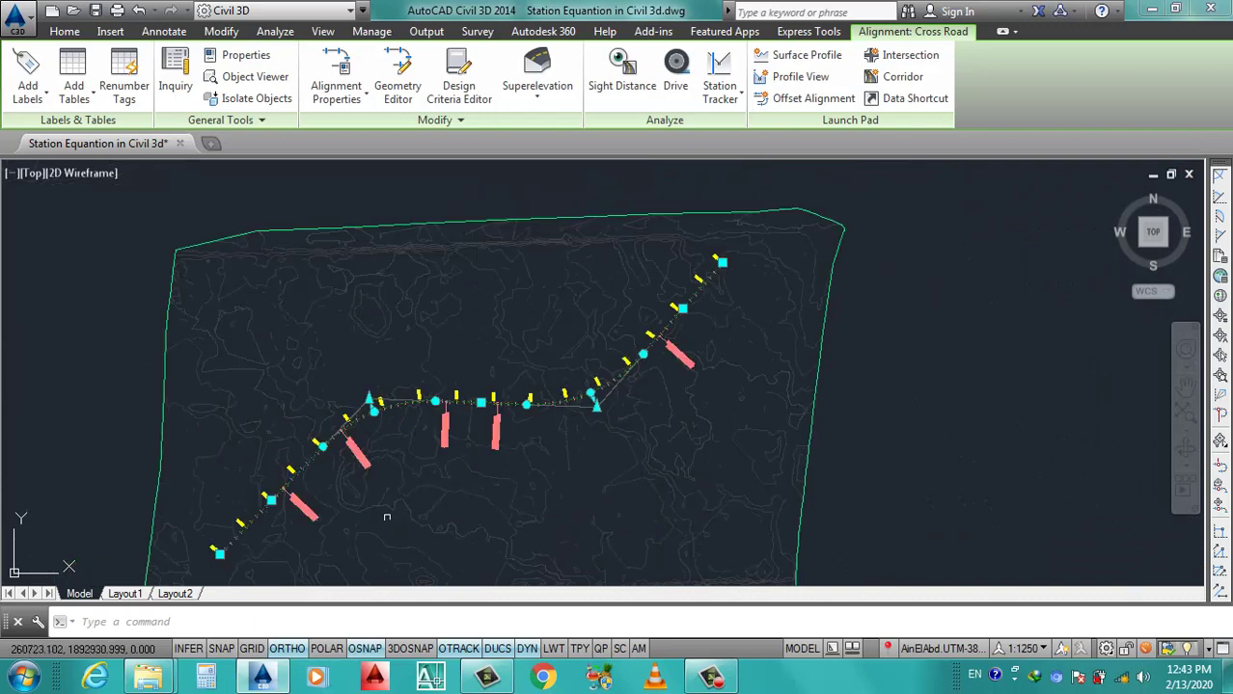
key("Escape")
scroll(386, 518, "up", 2)
scroll(436, 468, "up", 2)
scroll(437, 468, "down", 2)
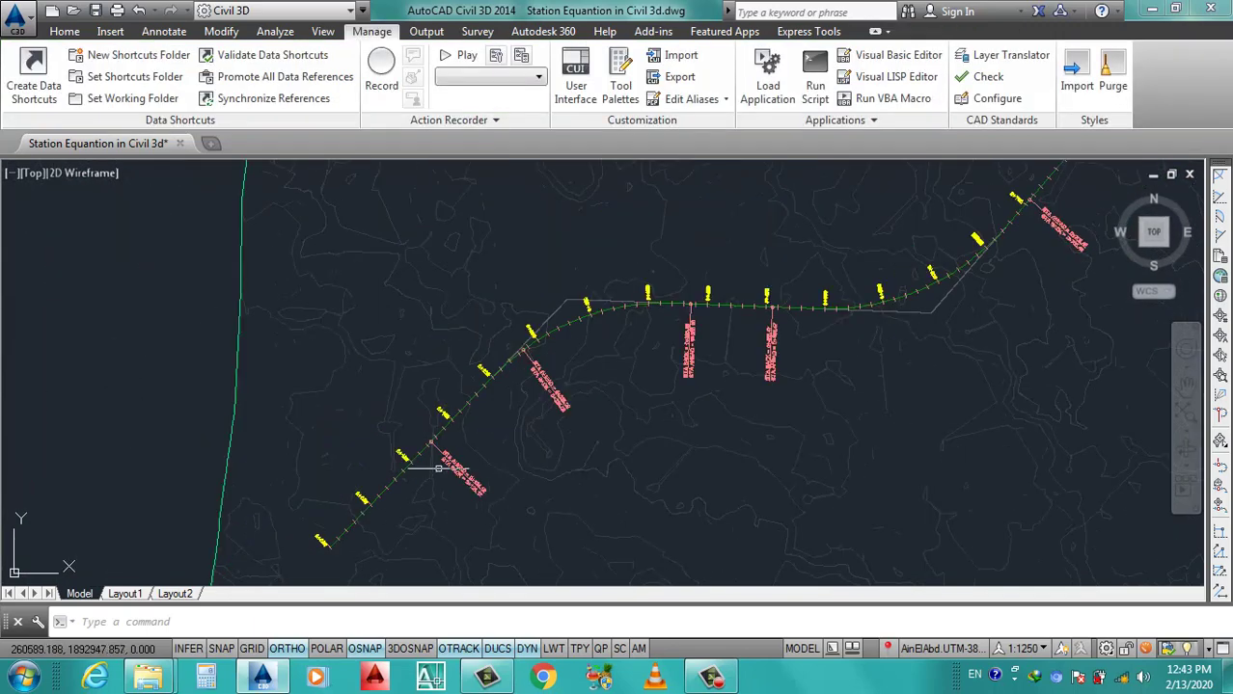
scroll(436, 468, "up", 3)
scroll(432, 394, "up", 2)
left_click(426, 381)
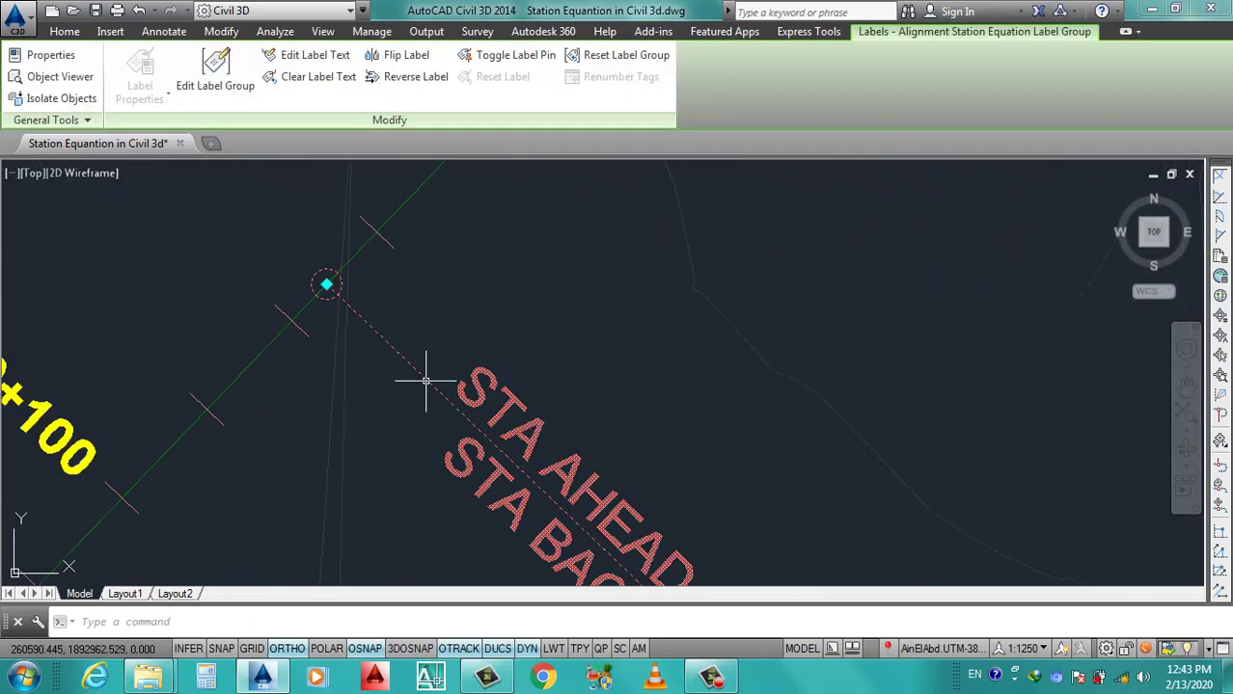
right_click(425, 381)
left_click(521, 250)
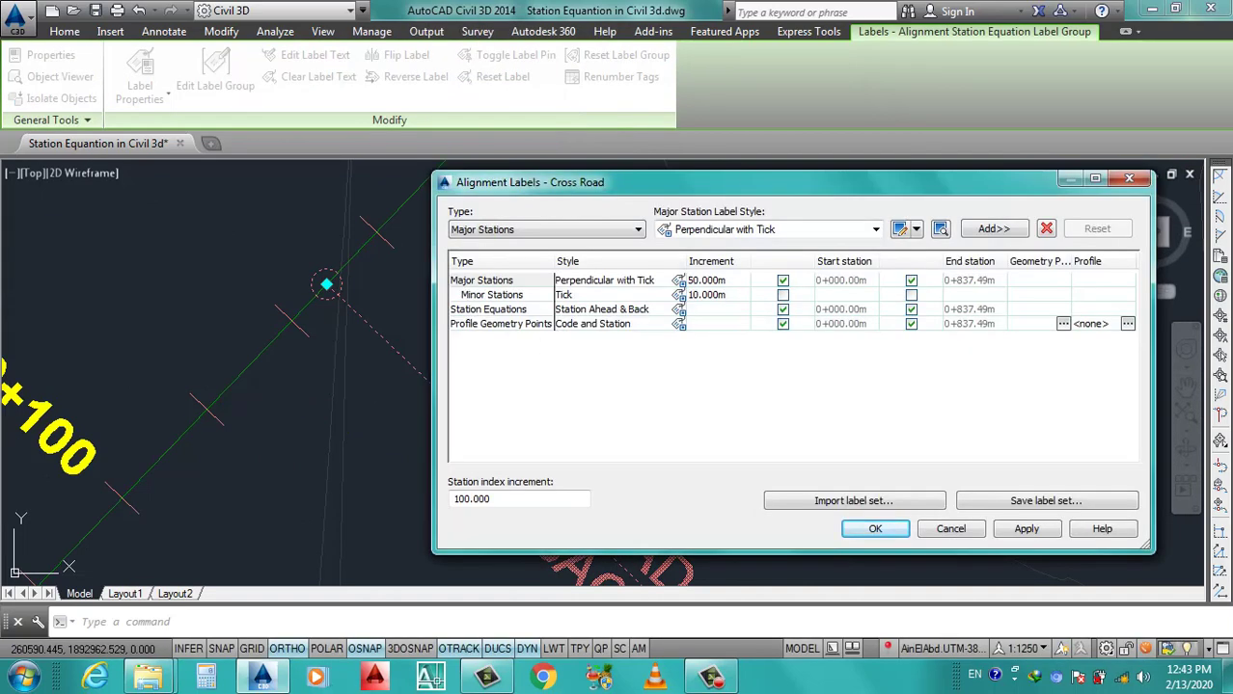
Edit the Station Ahead & Back style and select Station Ahead's Contents on the Layout tab.
left_click(679, 308)
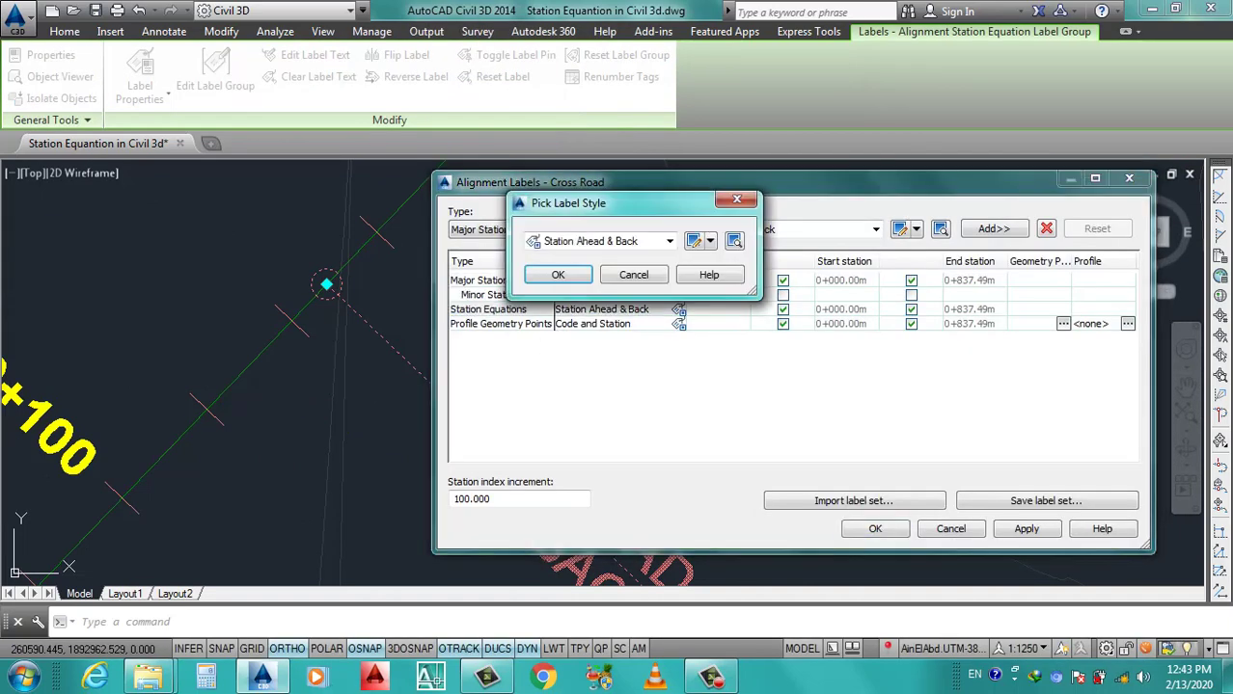
left_click(694, 241)
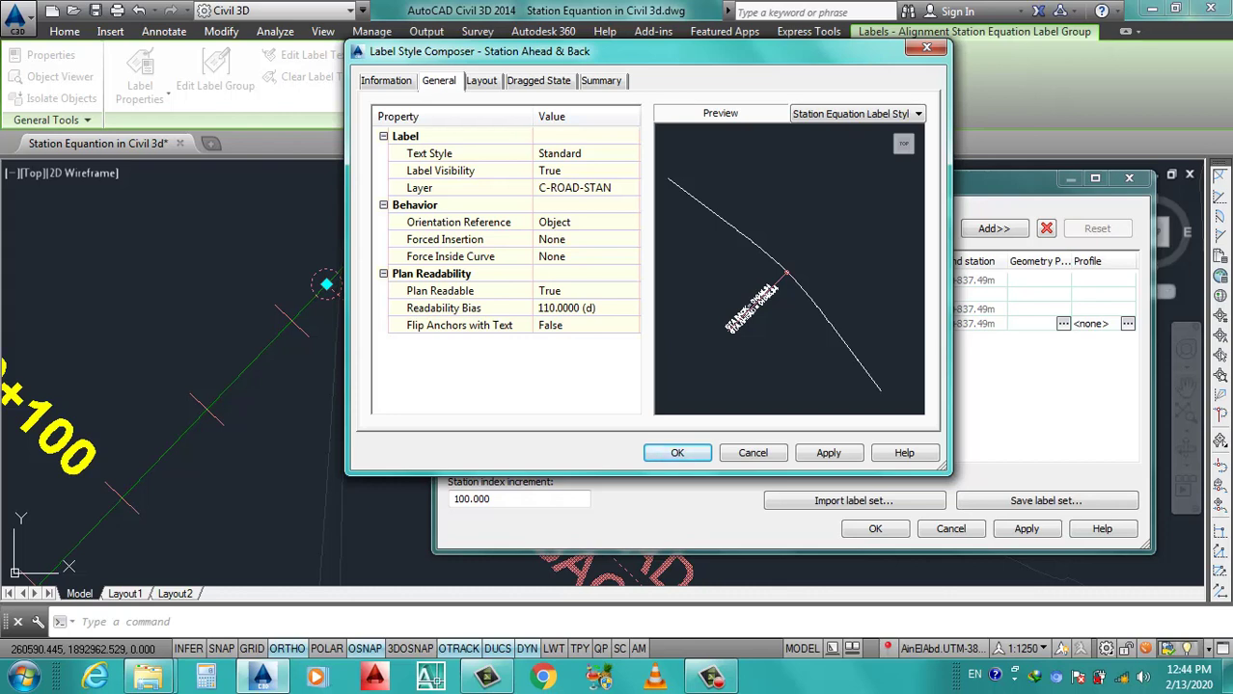
left_click(481, 80)
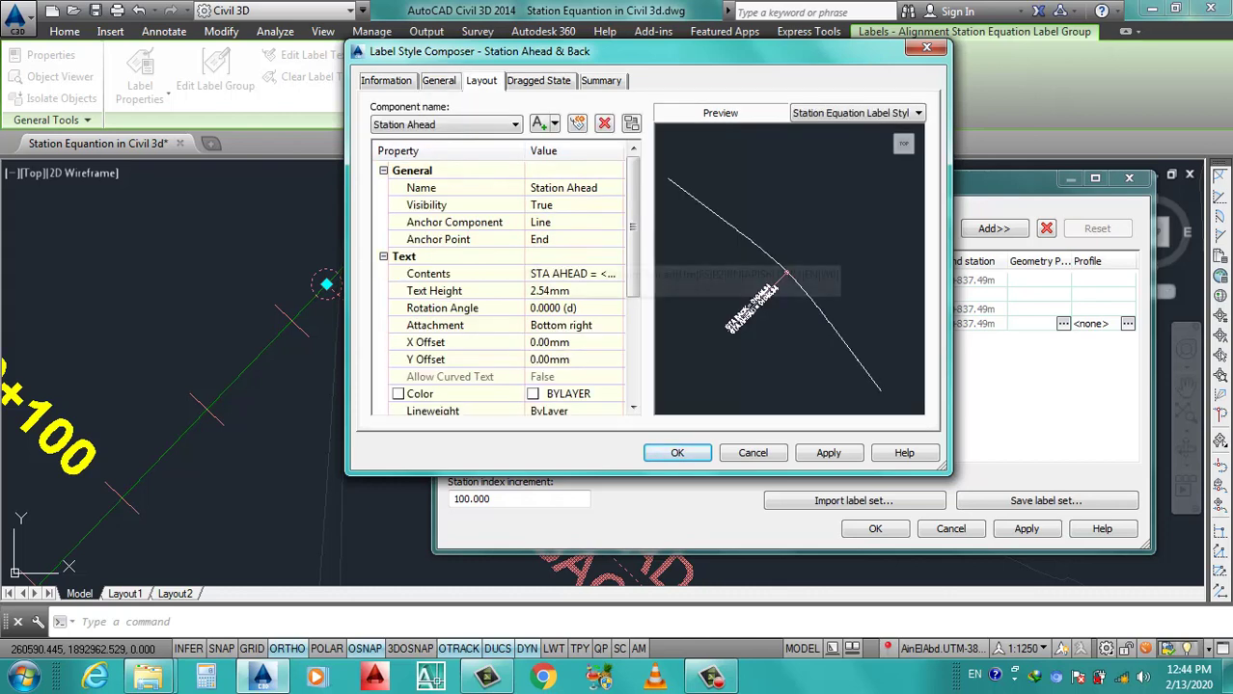
left_click(516, 124)
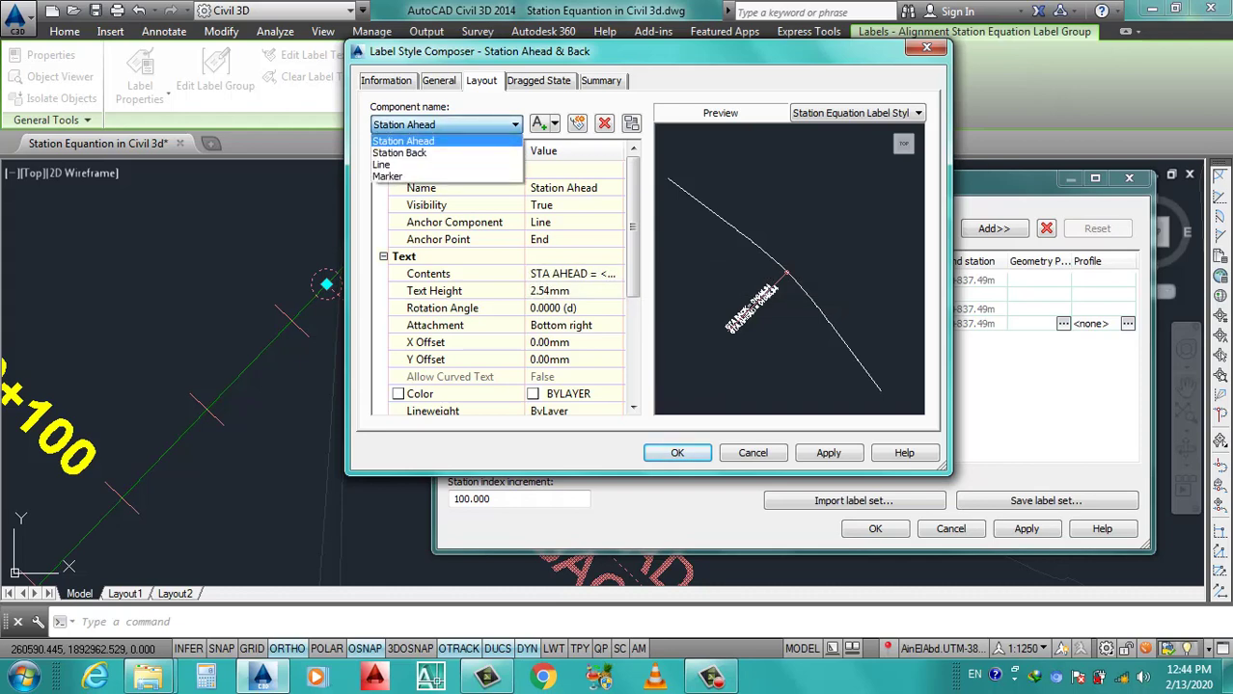
key("Escape")
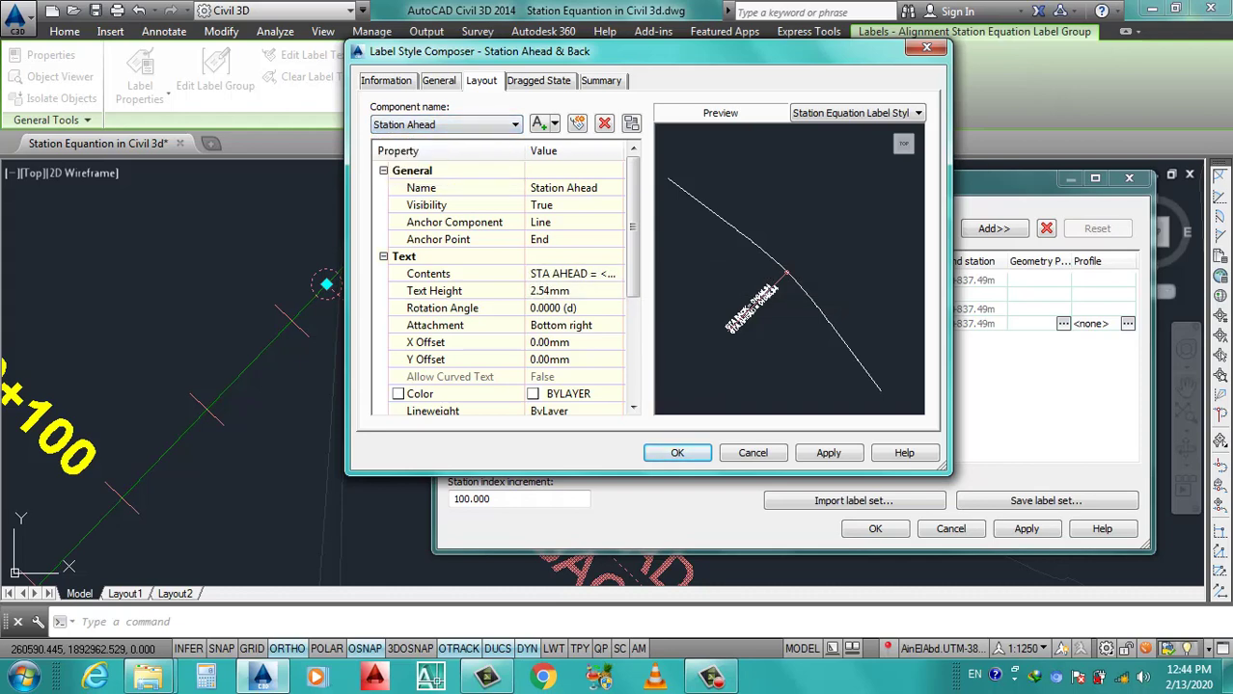
key("alt+Down")
key("Escape")
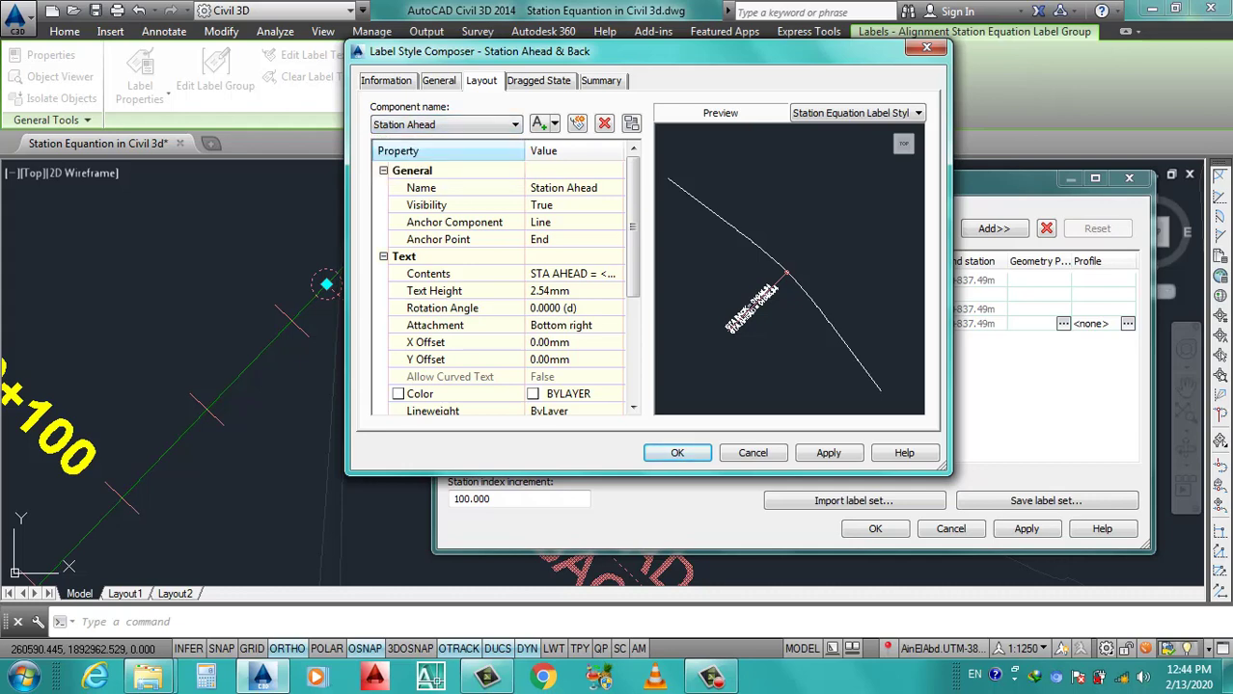
left_click(569, 274)
Make the Station Ahead contents text green and bold.
left_click(615, 274)
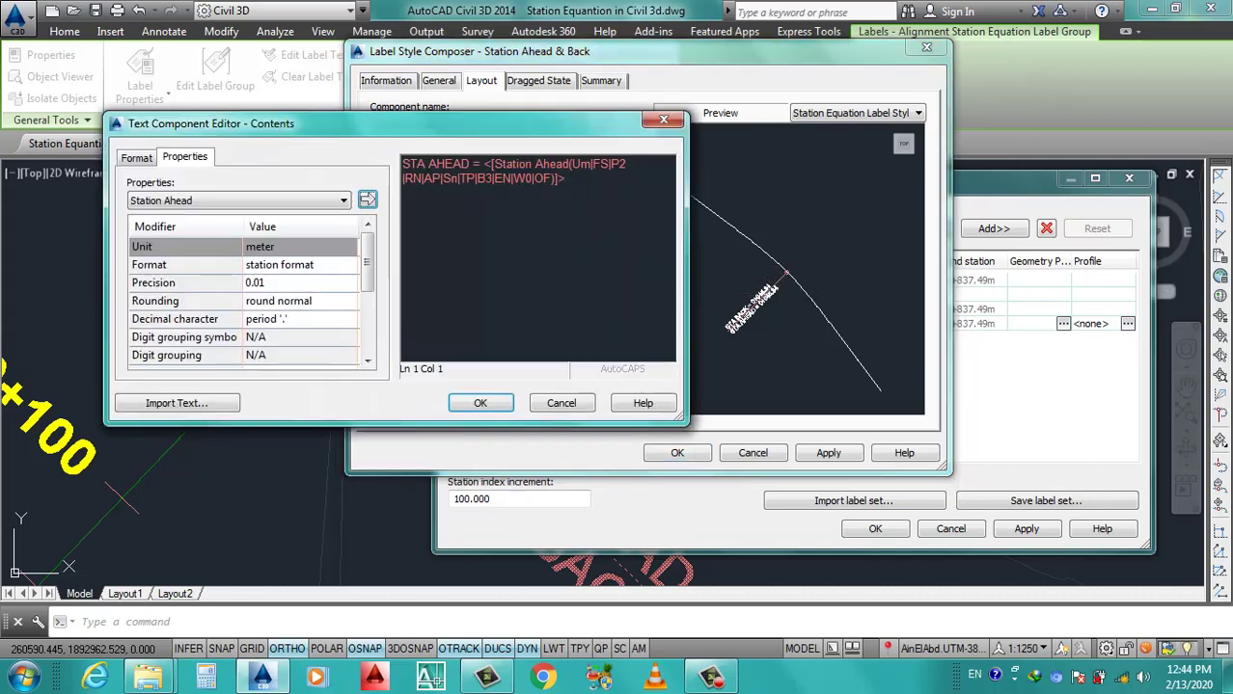
key("ctrl+a")
left_click(136, 158)
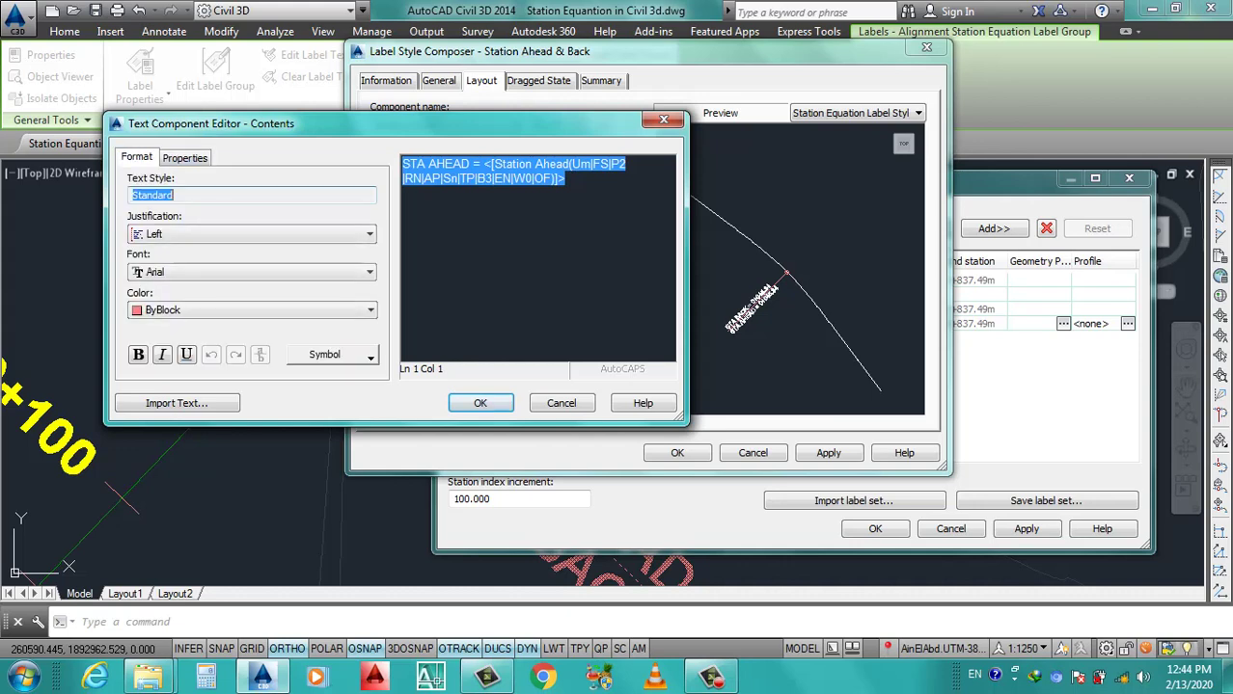
left_click(251, 310)
left_click(156, 364)
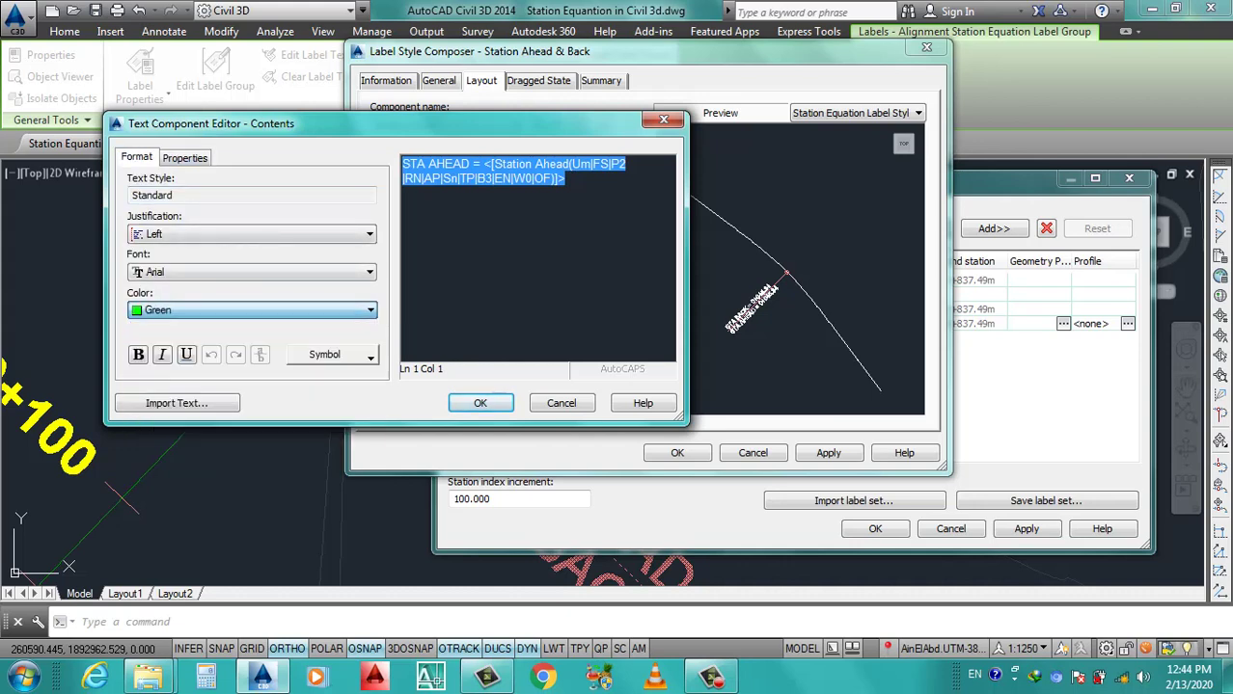
left_click(138, 354)
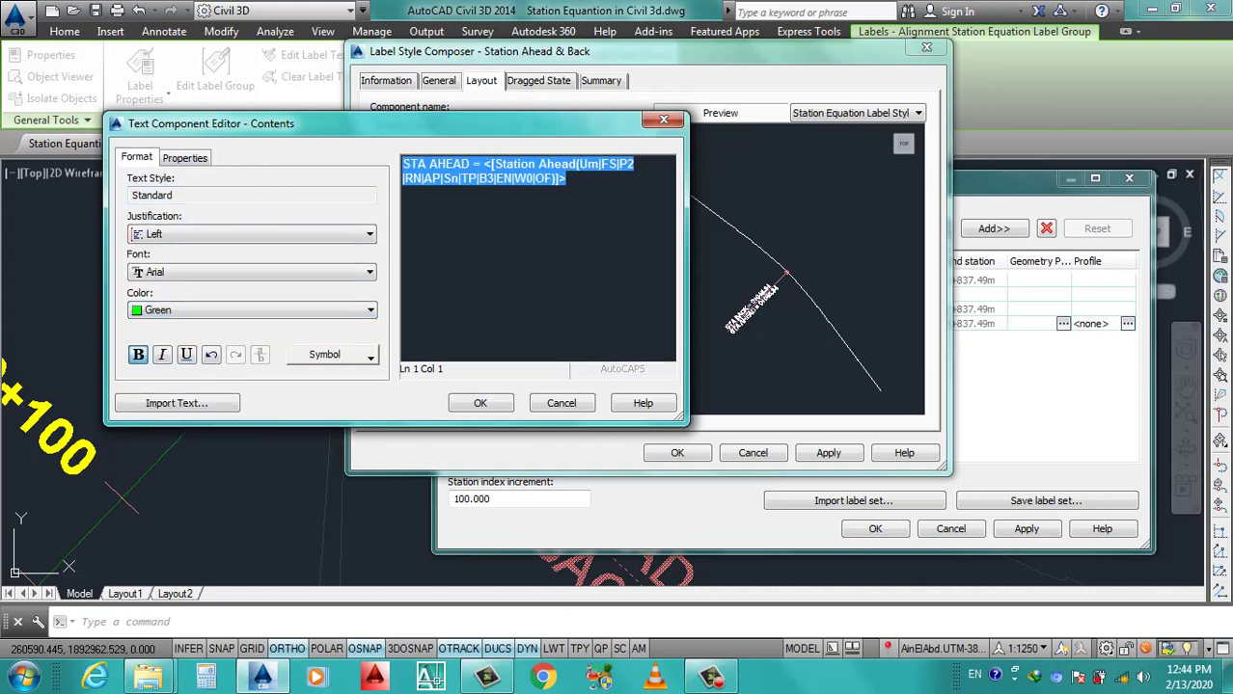
left_click(479, 403)
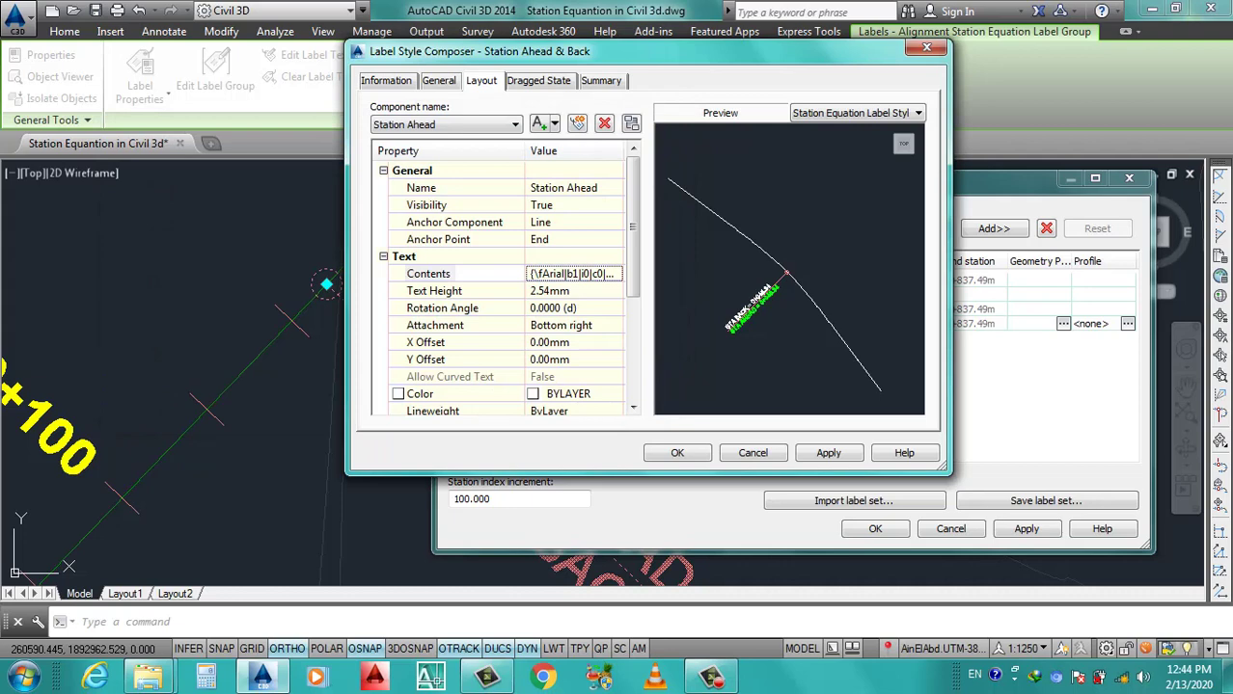
Make the Station Back contents text green and bold as well.
left_click(515, 125)
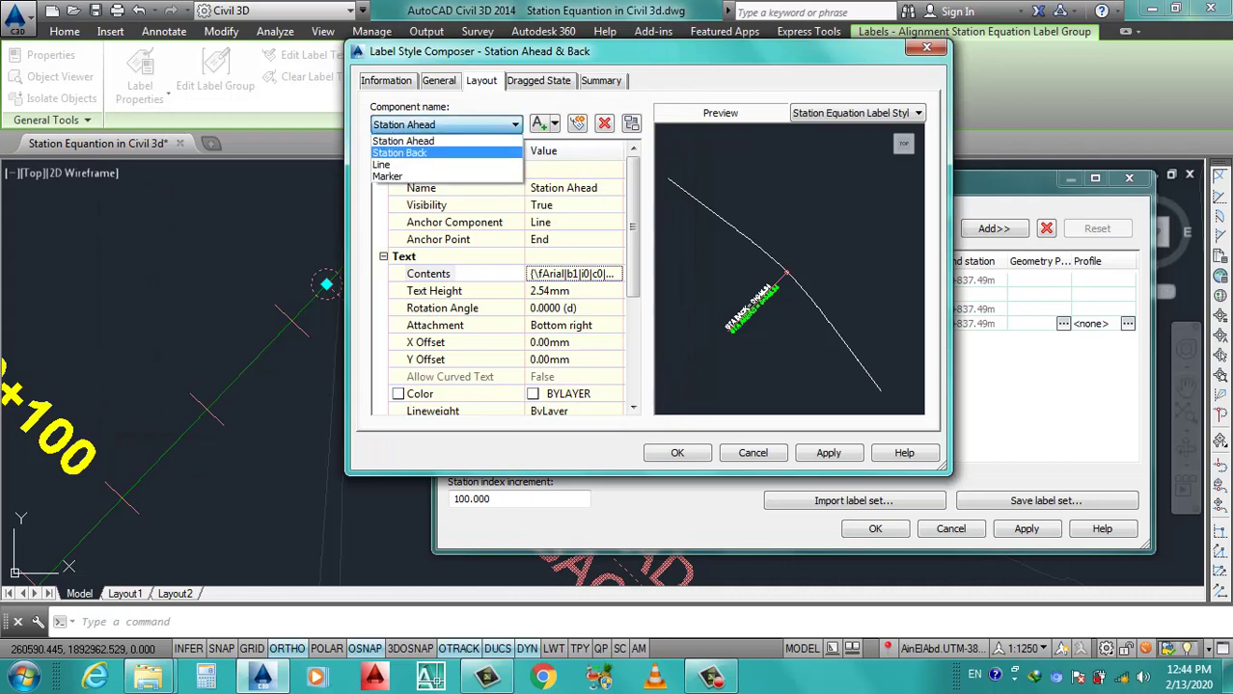
left_click(399, 153)
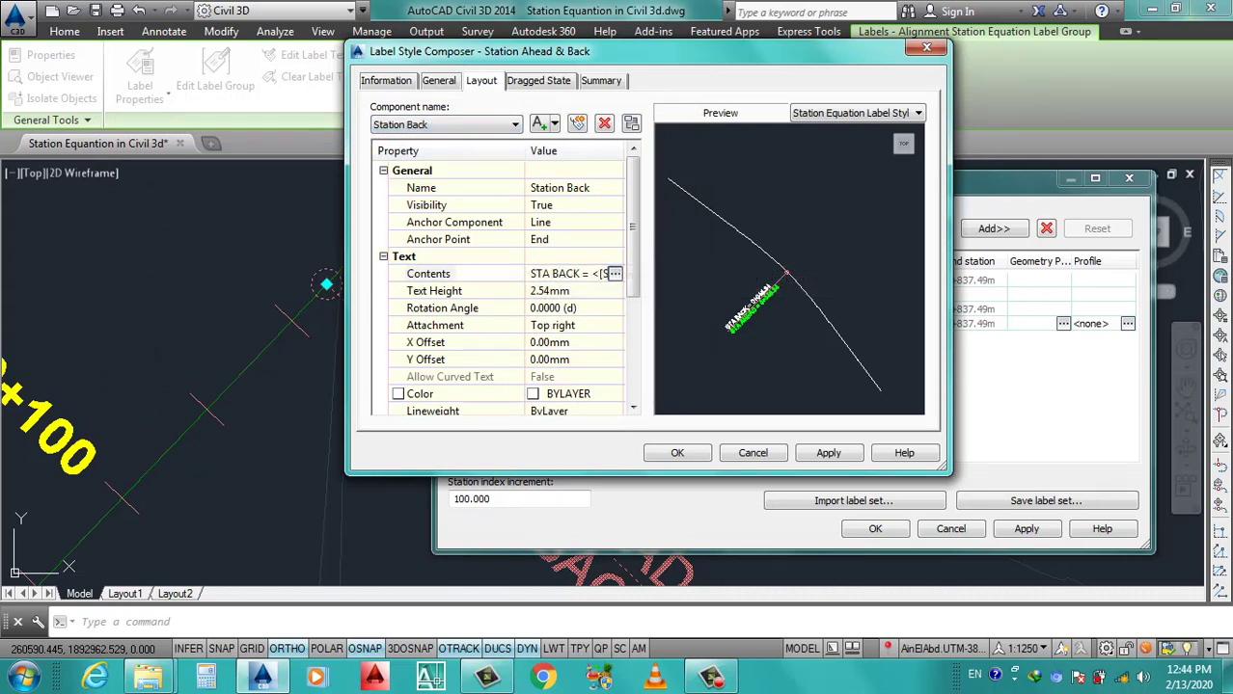
left_click(615, 274)
key("ctrl+a")
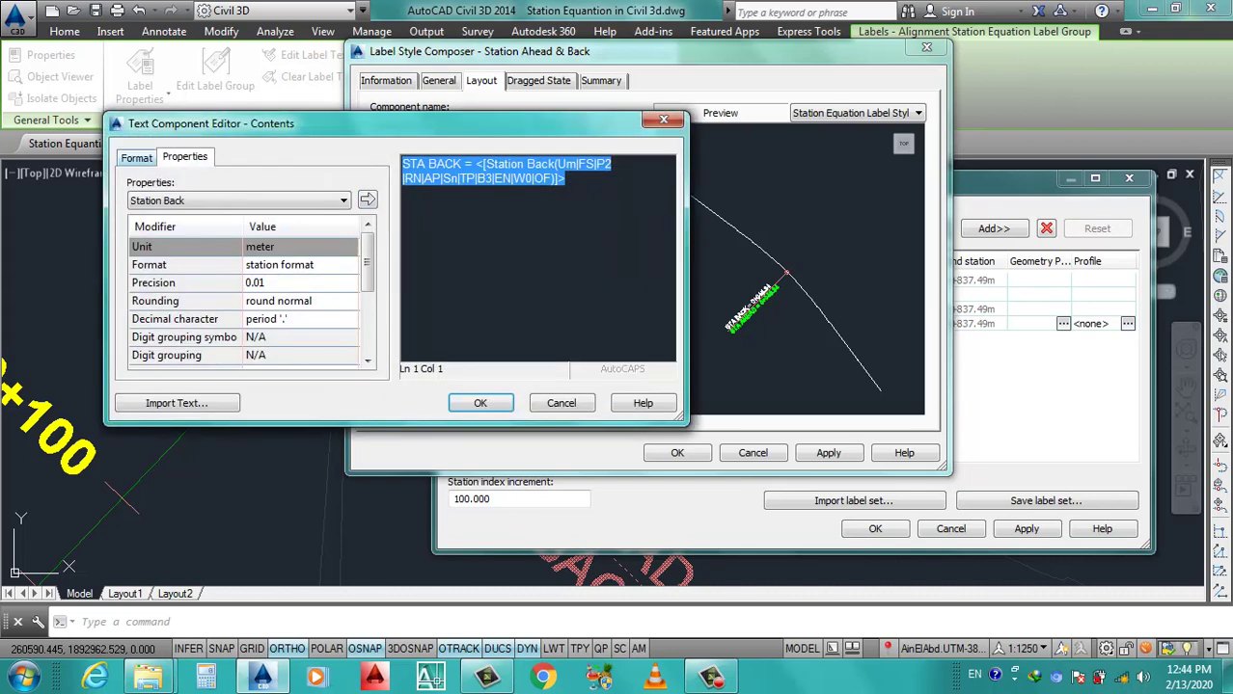
left_click(136, 157)
left_click(250, 310)
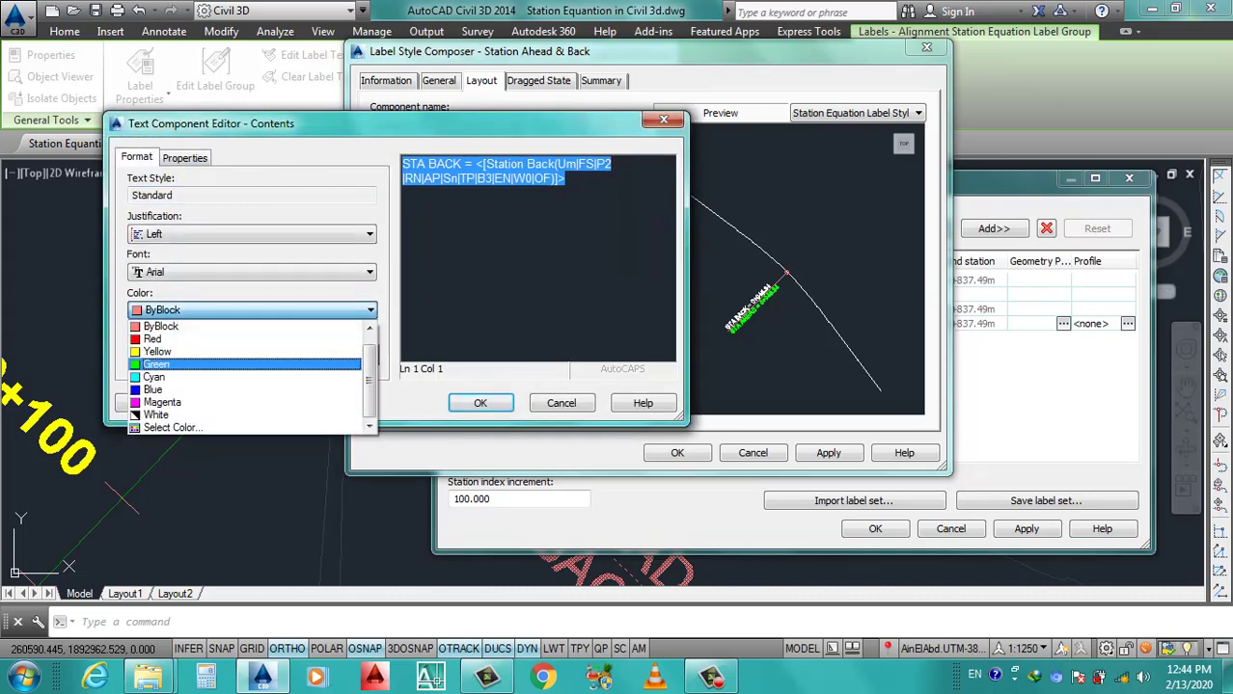
left_click(155, 363)
left_click(138, 354)
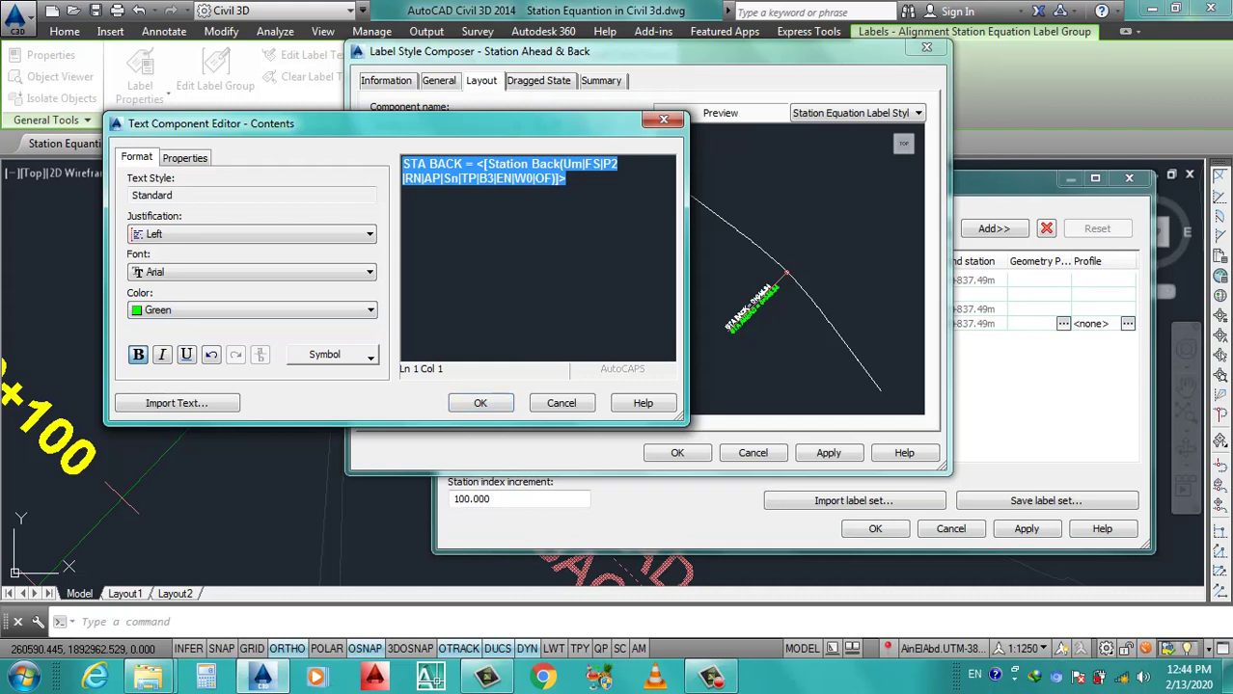
left_click(184, 157)
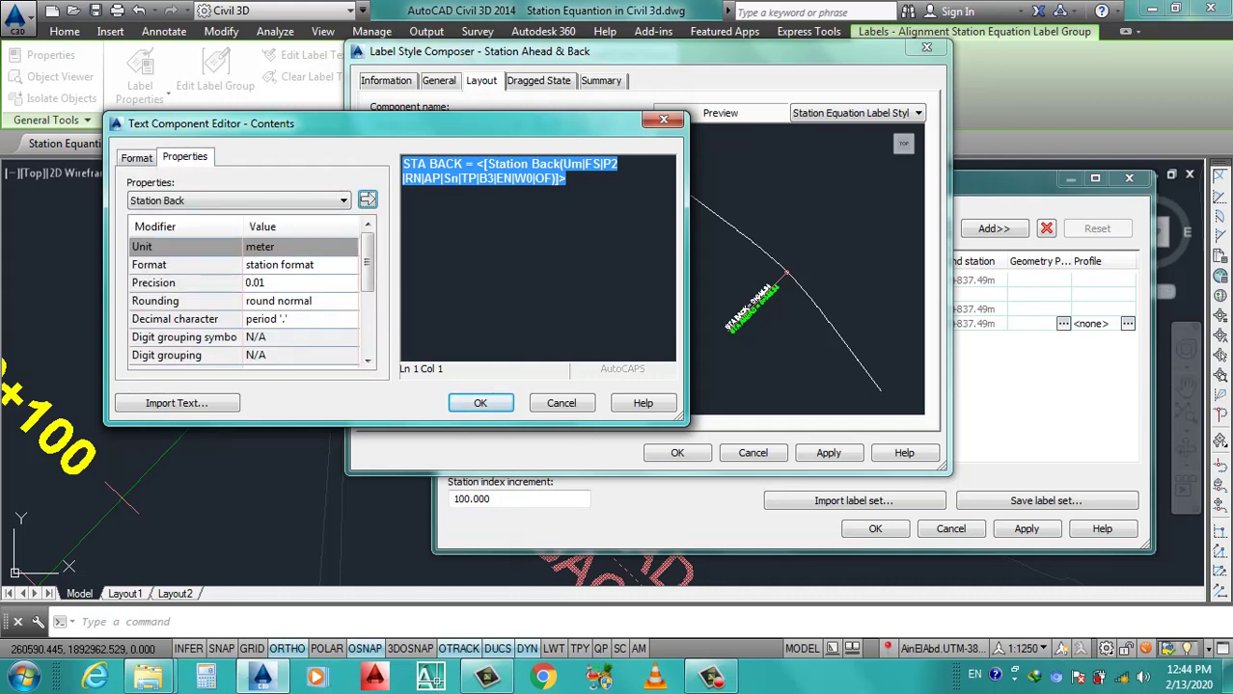
left_click(481, 403)
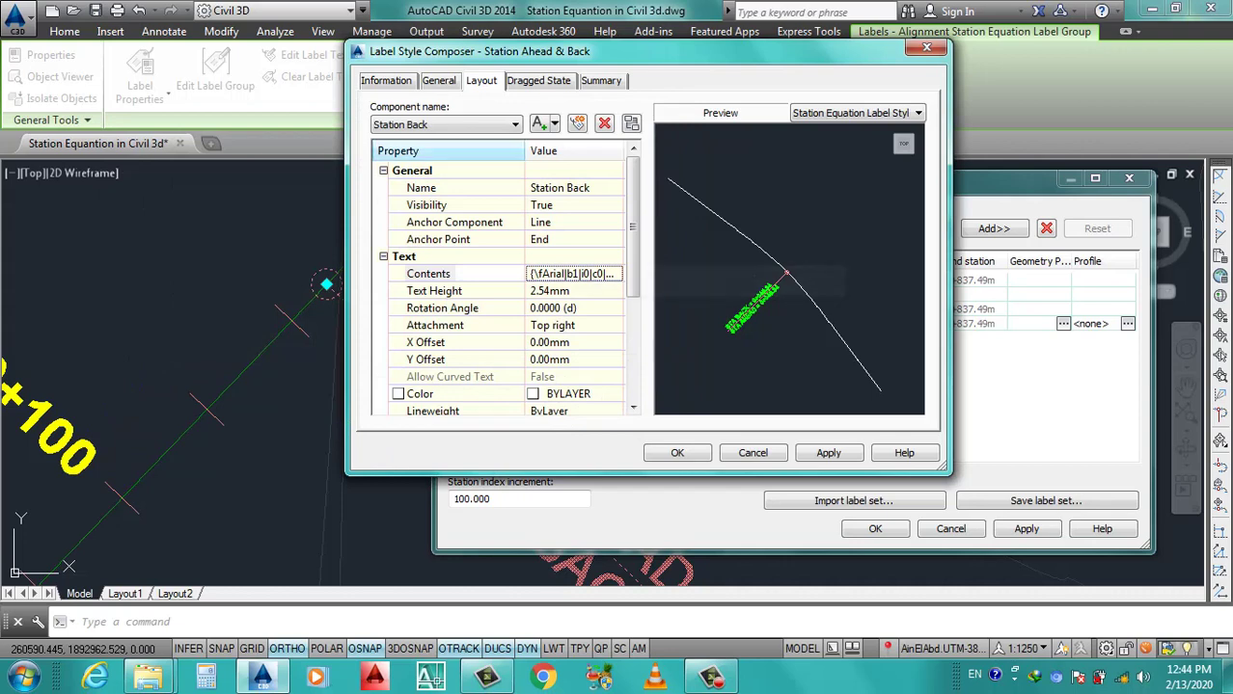
Select the leader Line component, then bring up the General settings.
left_click(515, 124)
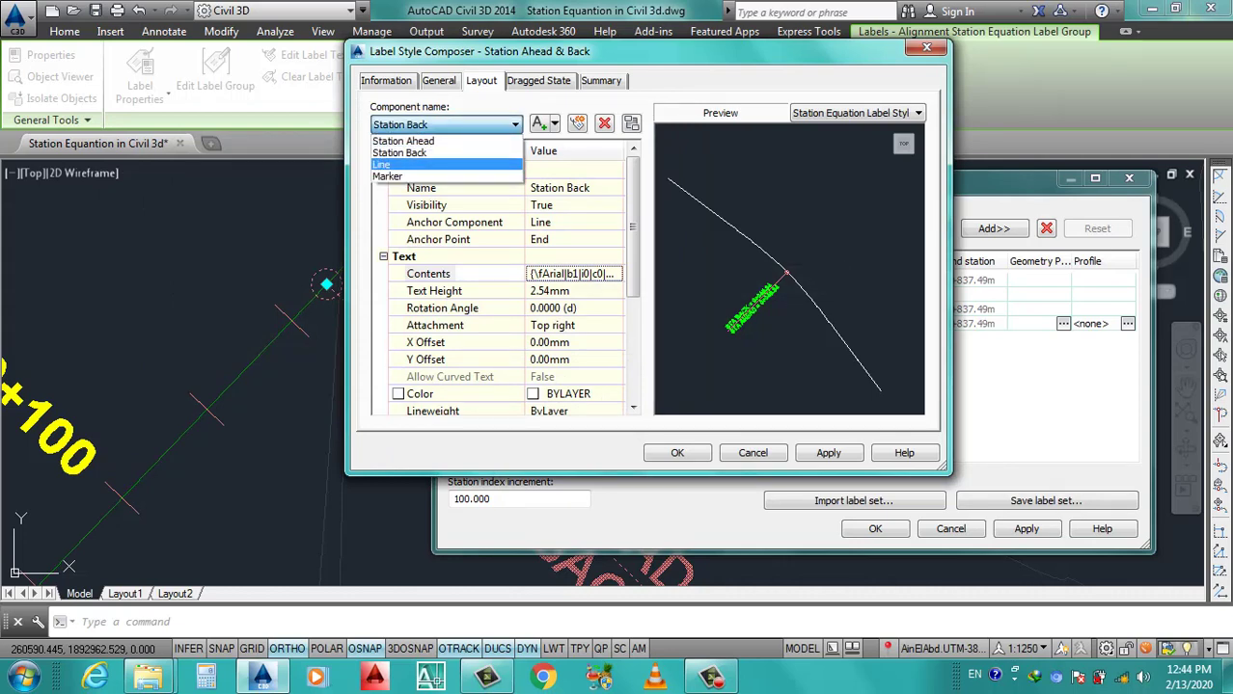
left_click(395, 164)
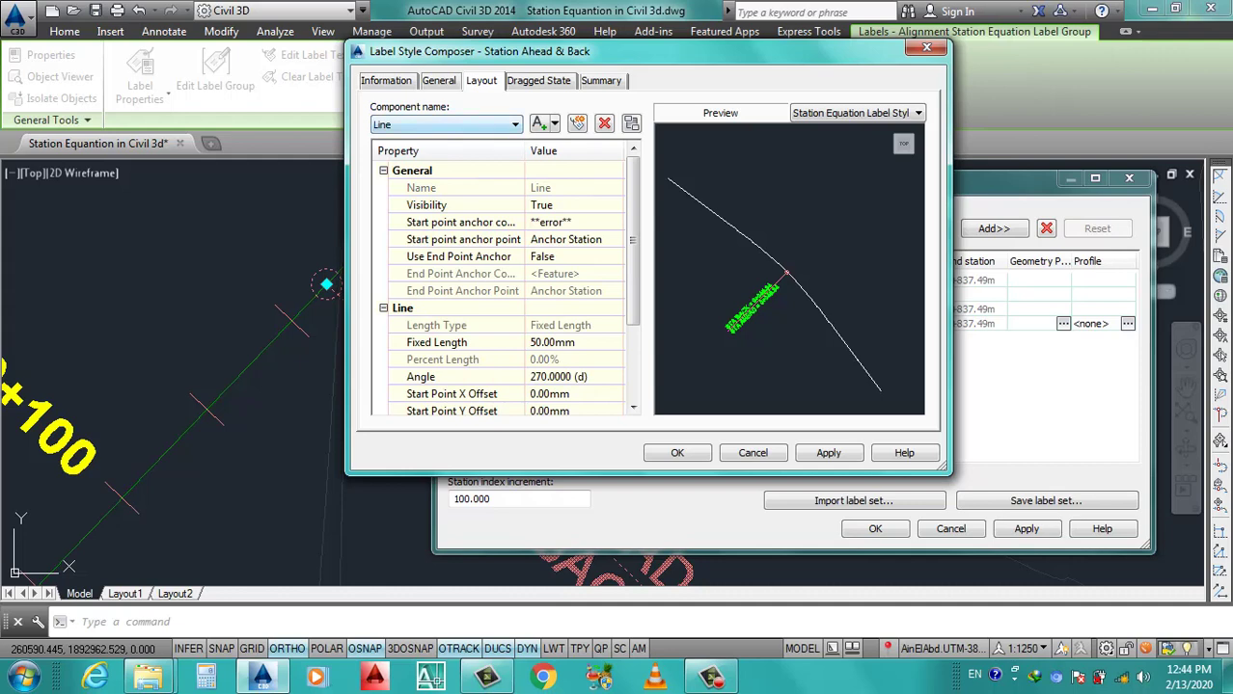
left_click(515, 125)
left_click(395, 164)
left_click(438, 80)
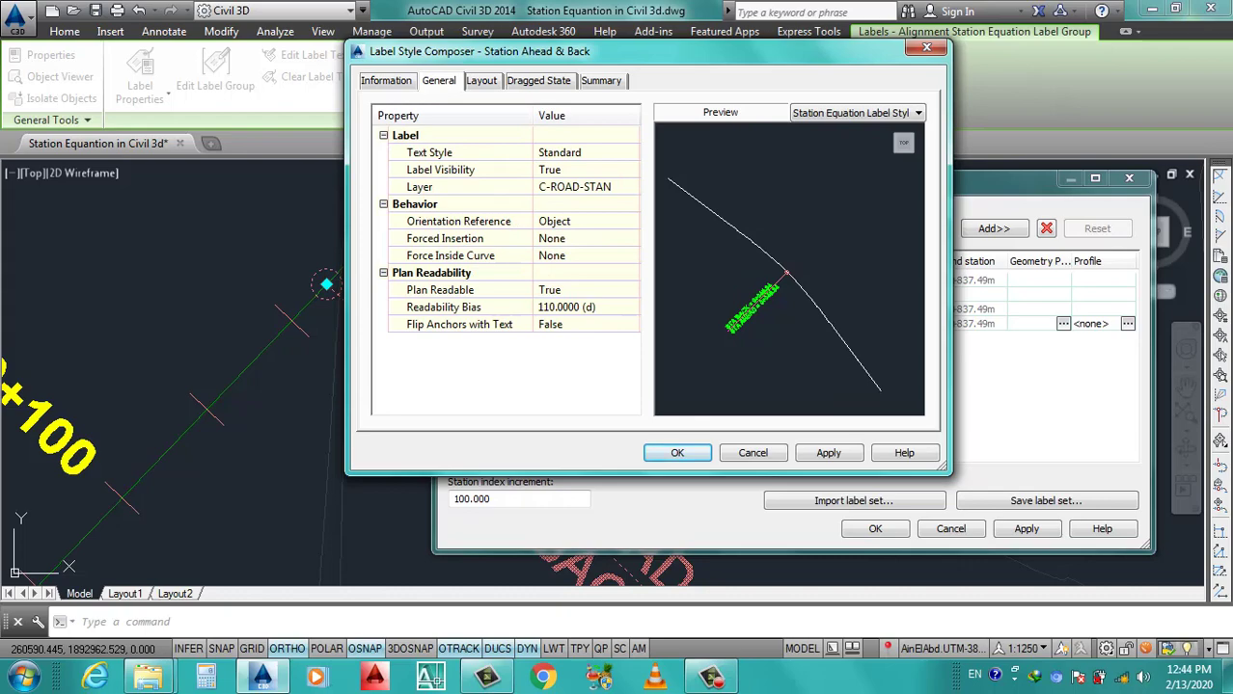
Create a new green layer, Layer13, and put the Station Ahead & Back style on it.
left_click(579, 187)
left_click(630, 187)
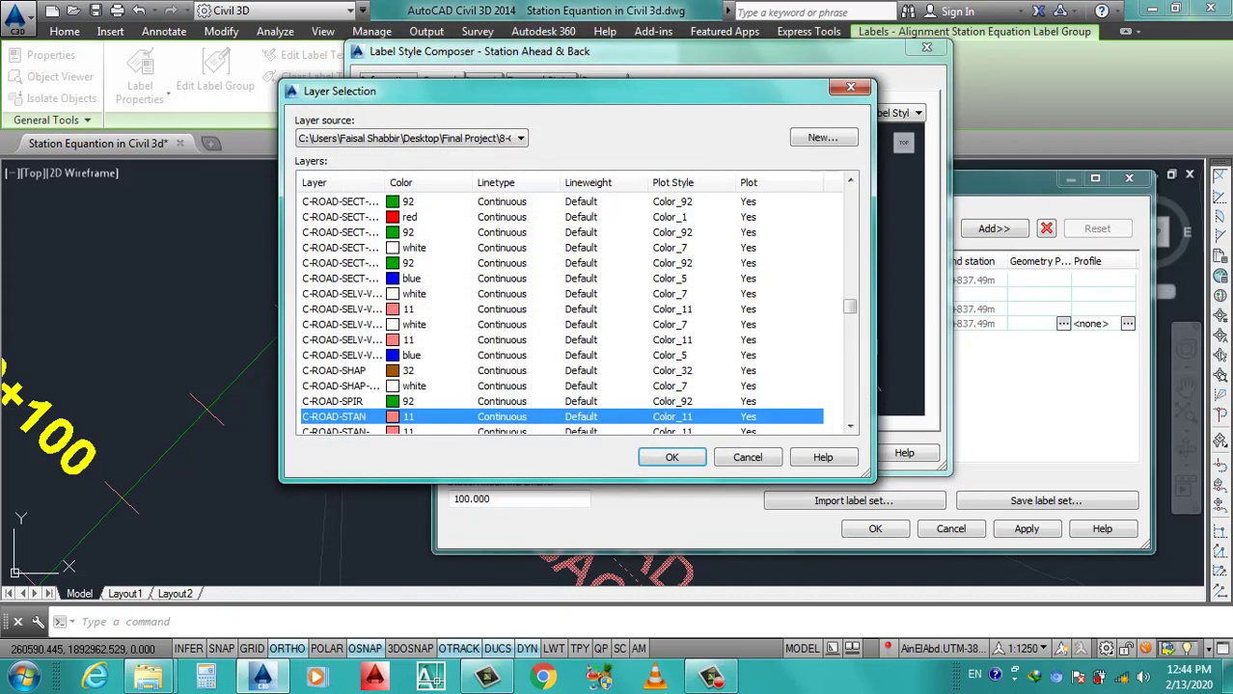
key("Return")
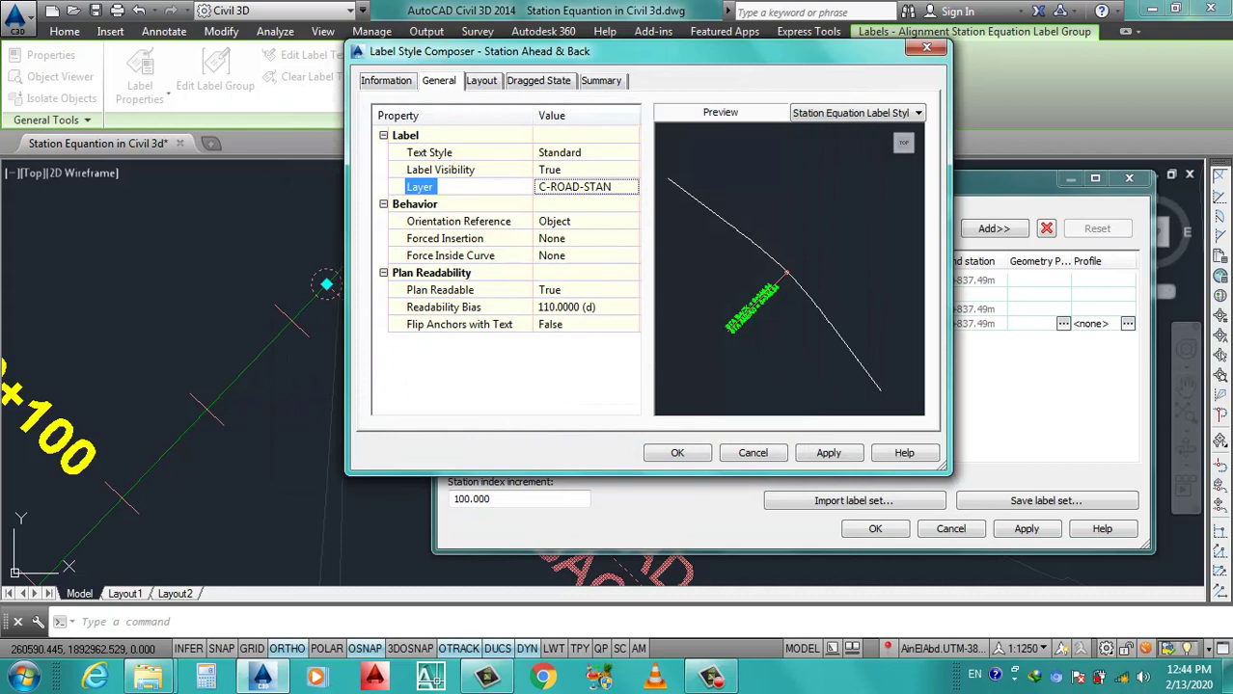
left_click(579, 187)
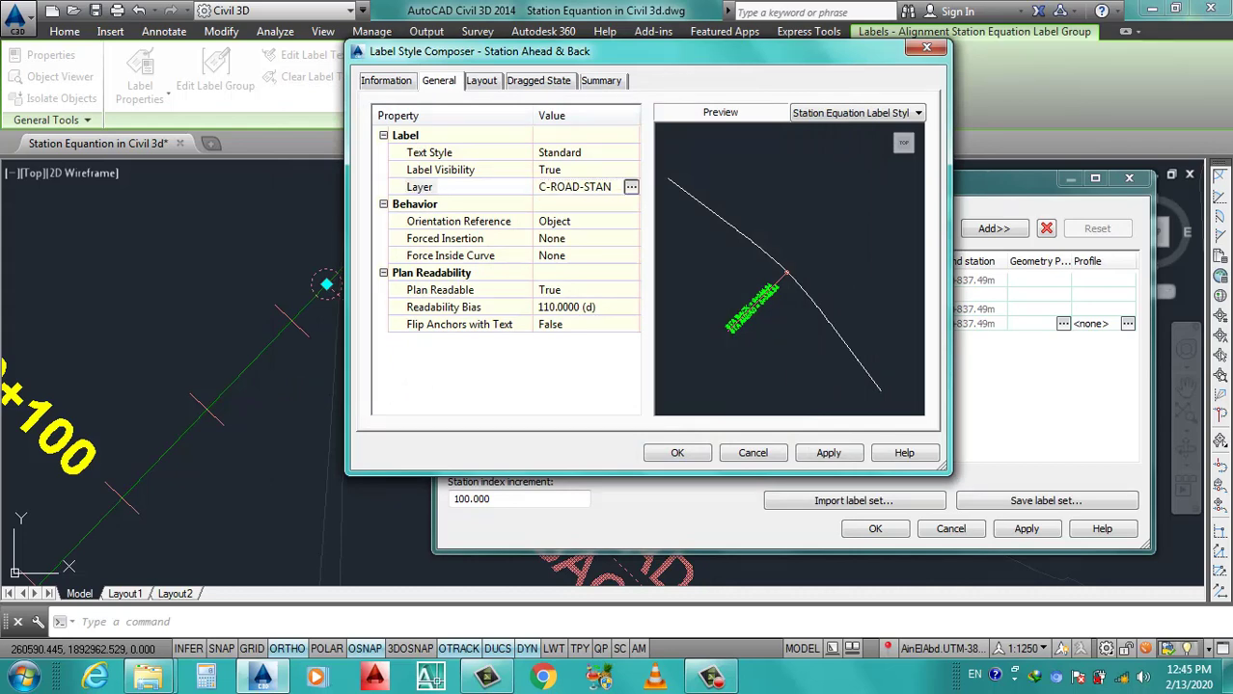
left_click(631, 186)
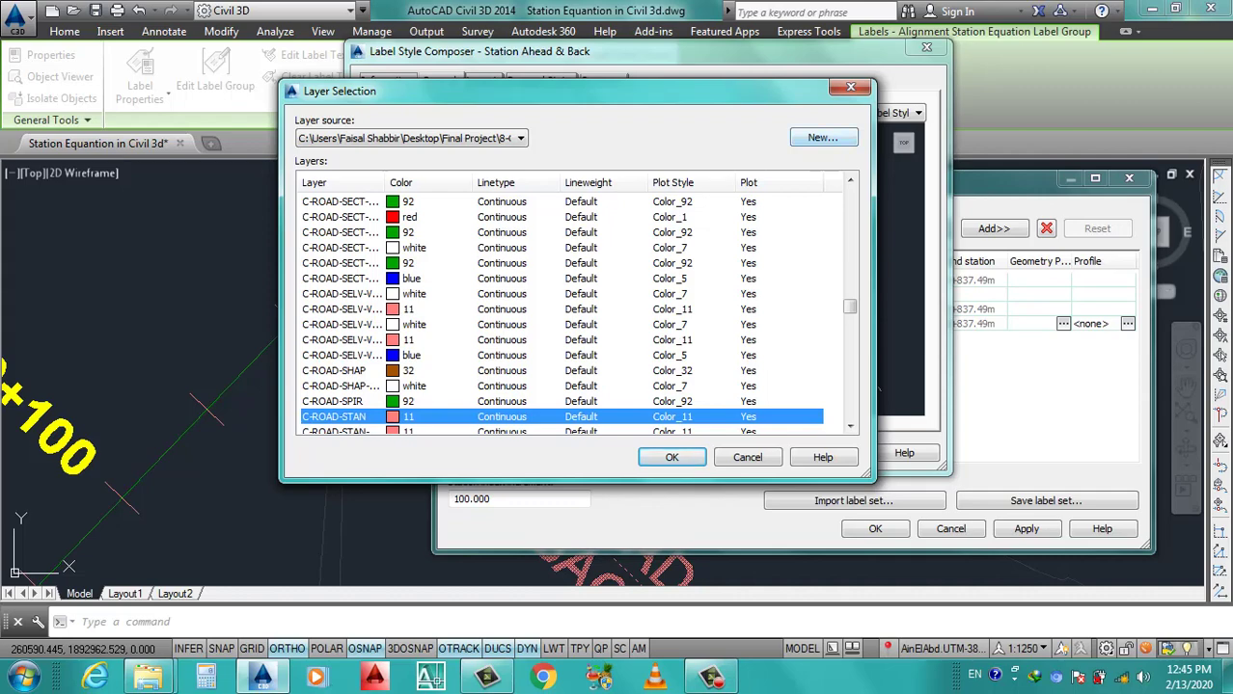
left_click(823, 137)
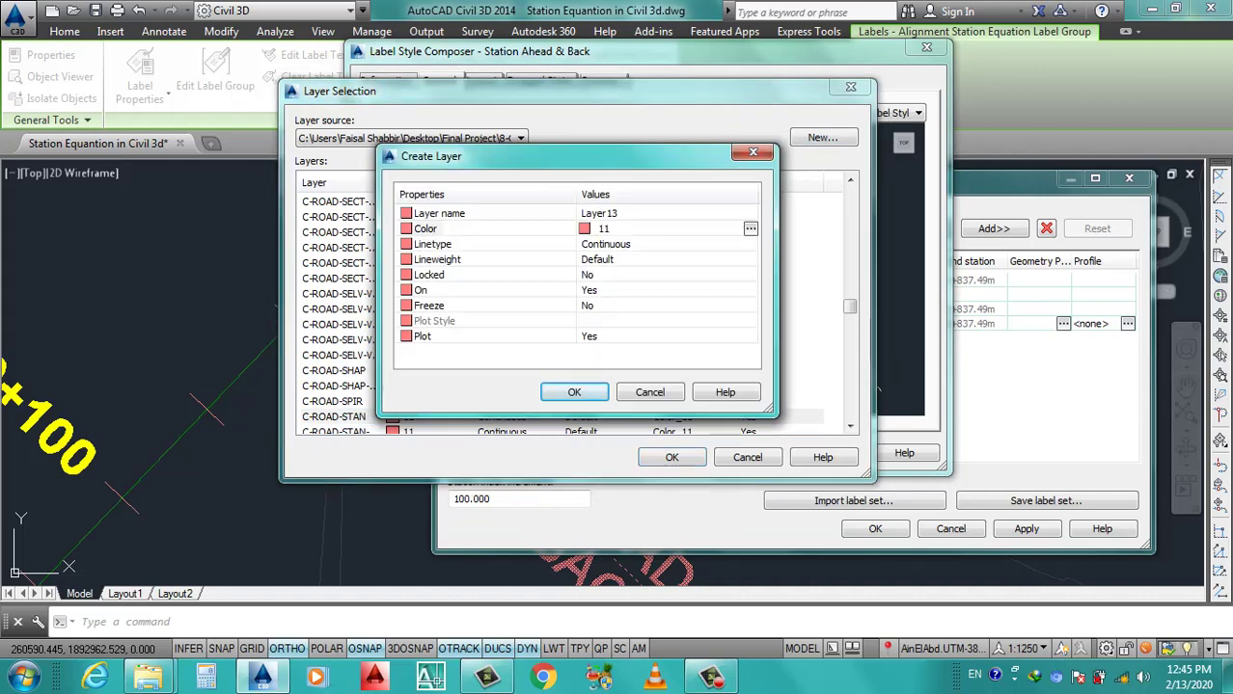
left_click(750, 228)
left_click(328, 393)
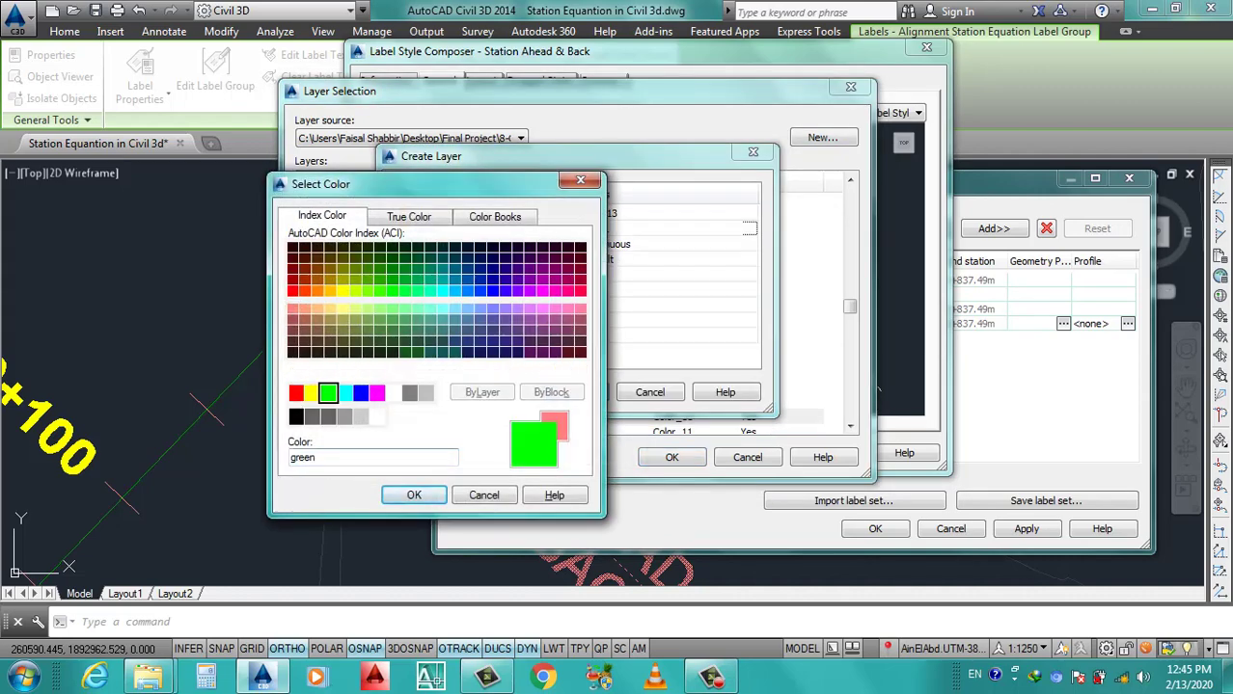
left_click(414, 495)
left_click(574, 390)
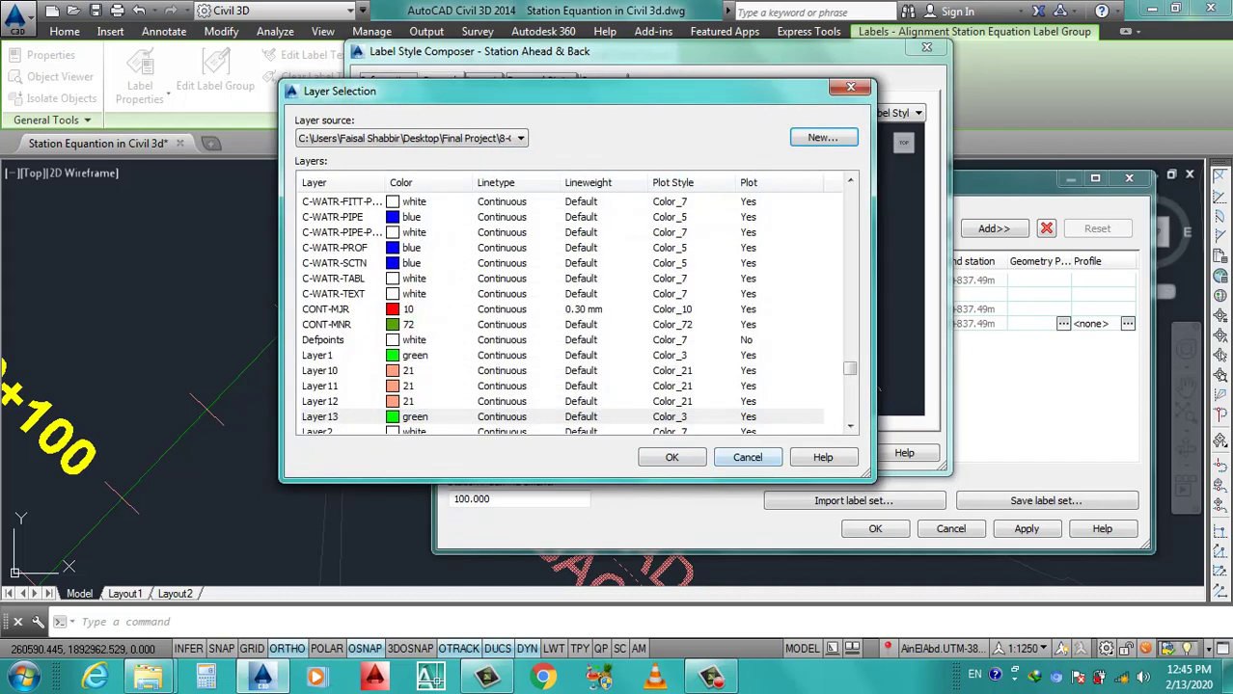
left_click(671, 457)
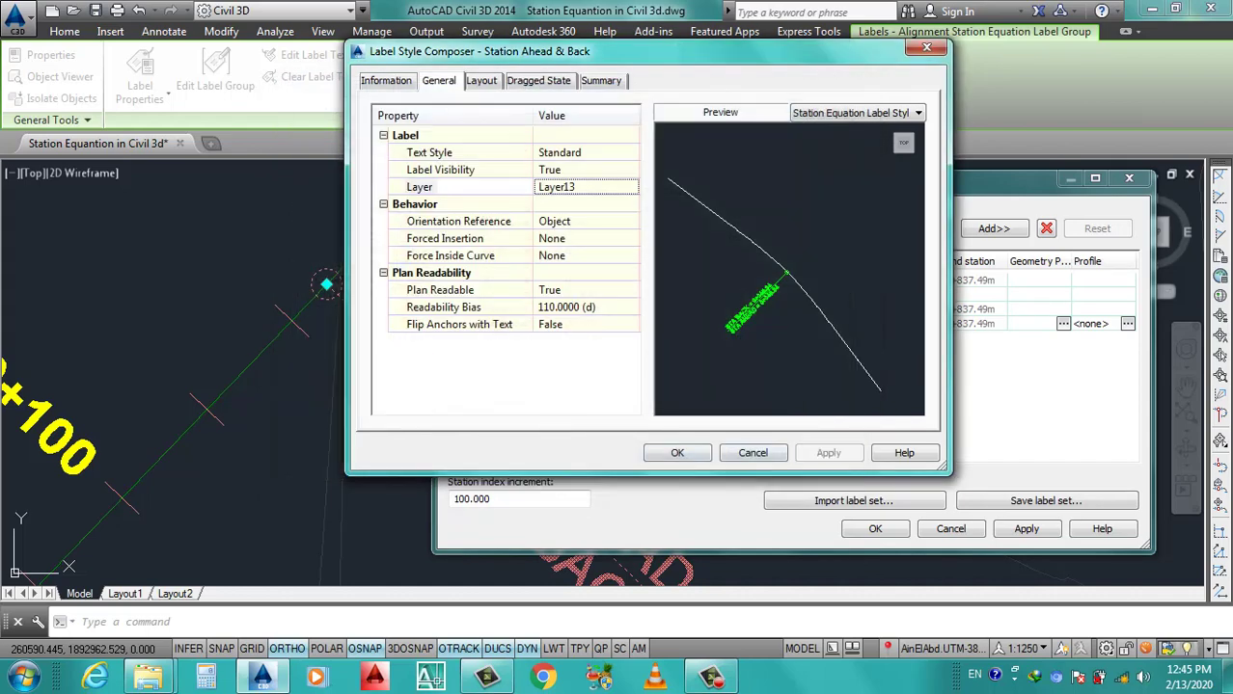
Save the Station Ahead & Back style and apply it to Cross Road's station equation labels.
left_click(677, 452)
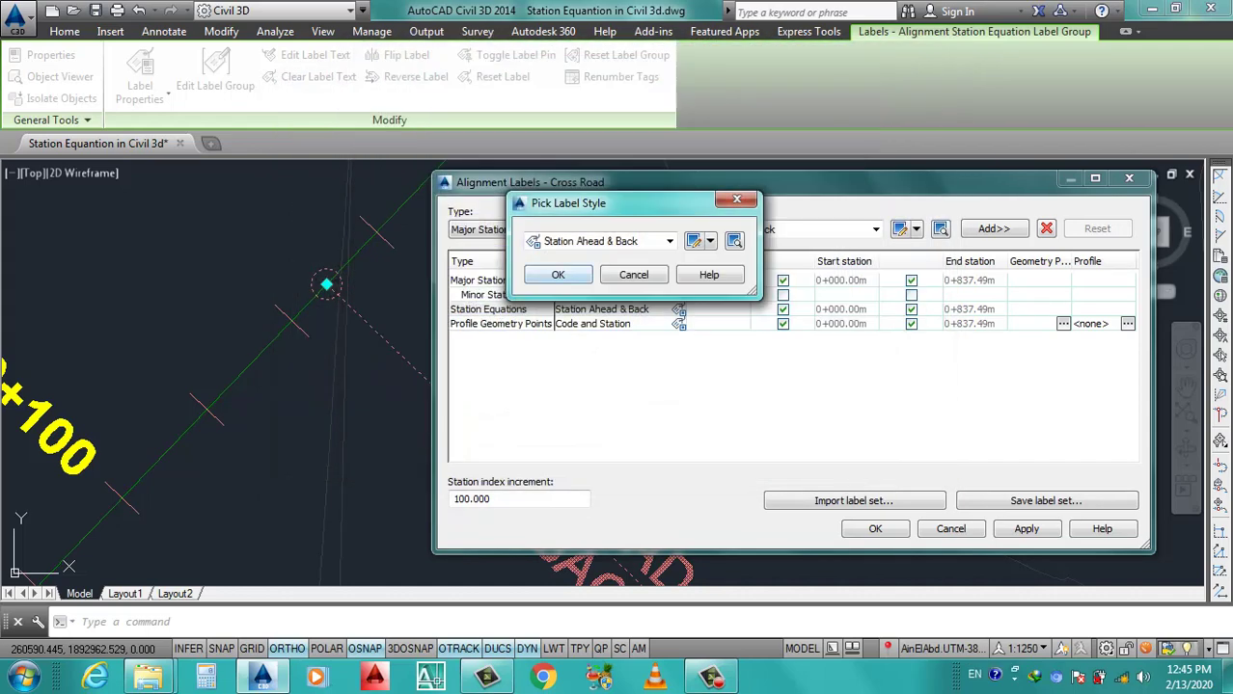
left_click(558, 275)
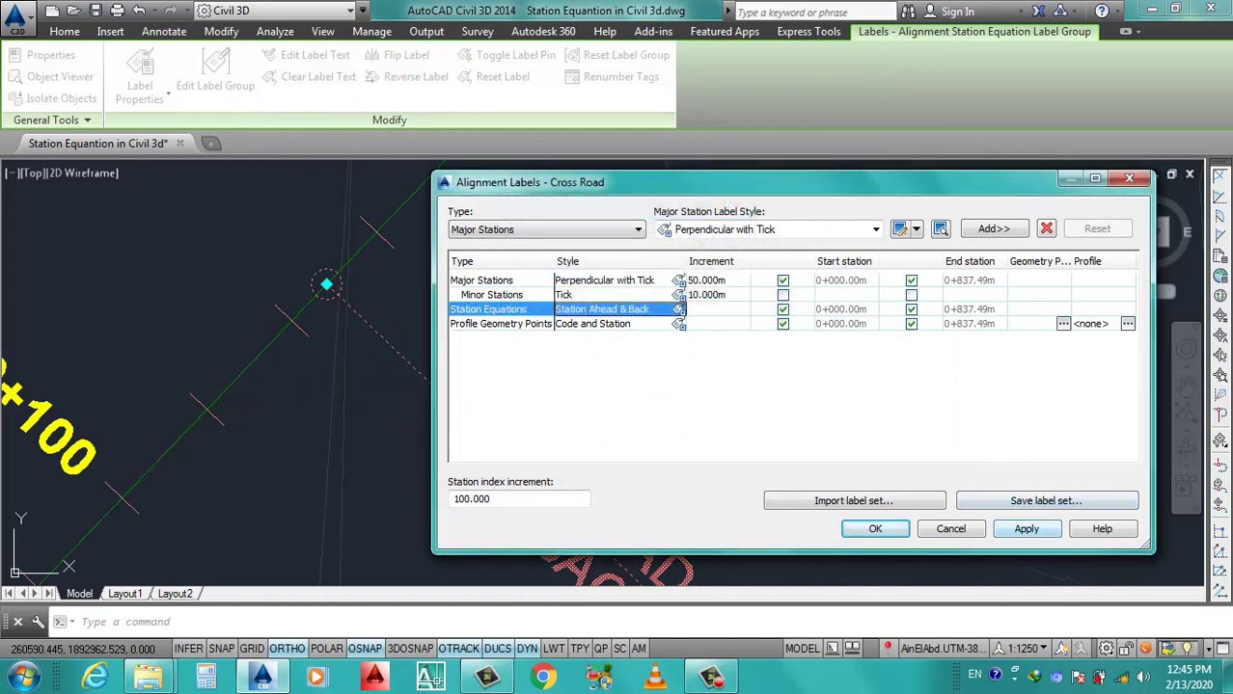
left_click(875, 529)
Zoom out from the alignment plan and zoom in until the profile view fills the screen.
scroll(495, 403, "down", 5)
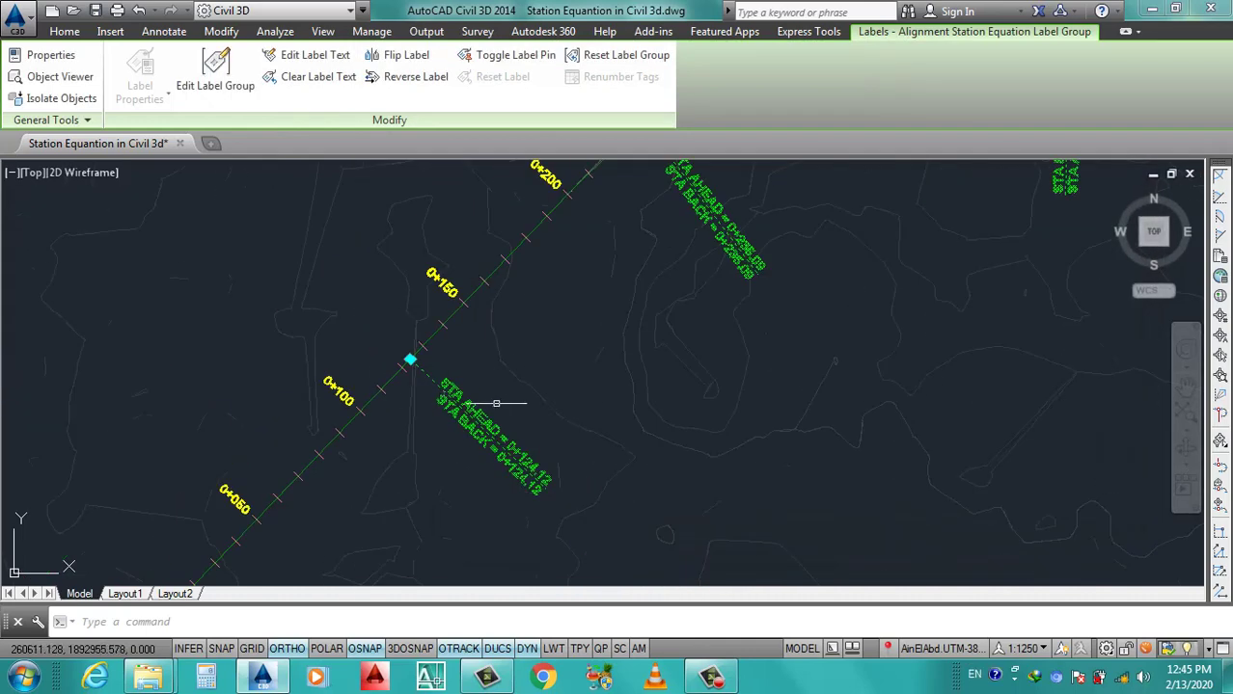
scroll(496, 403, "down", 2)
key("Escape")
scroll(449, 412, "down", 2)
scroll(478, 393, "down", 2)
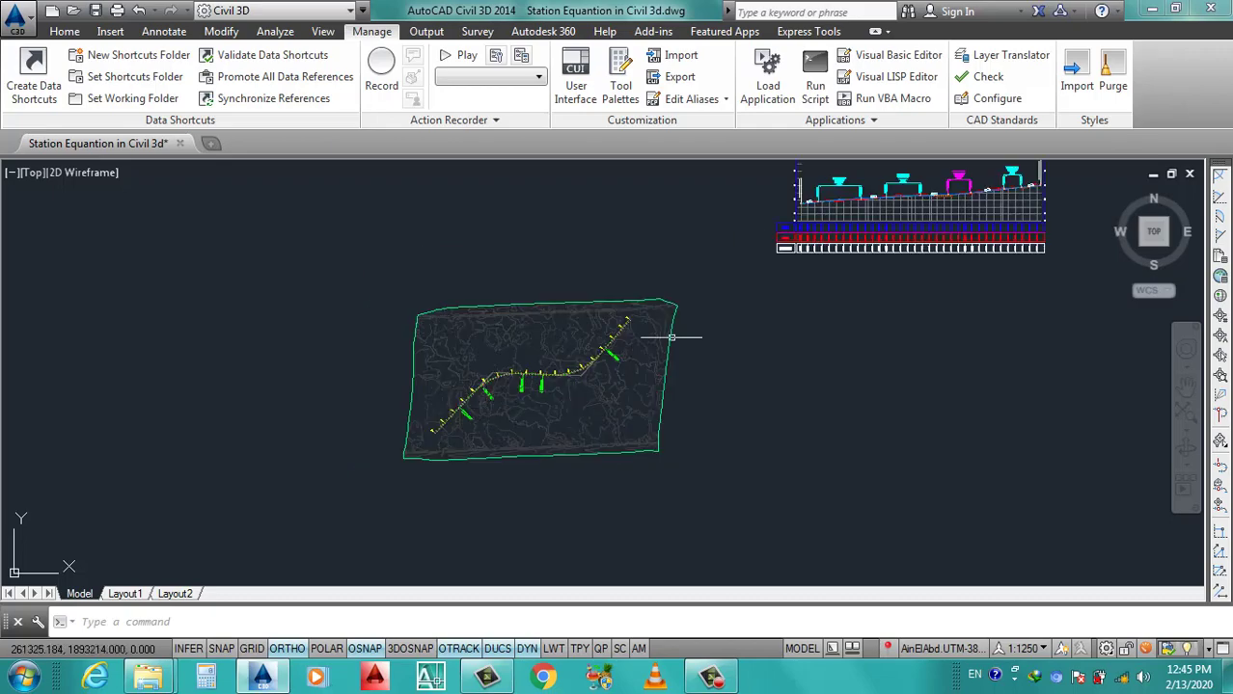
scroll(868, 215, "up", 5)
scroll(694, 316, "down", 3)
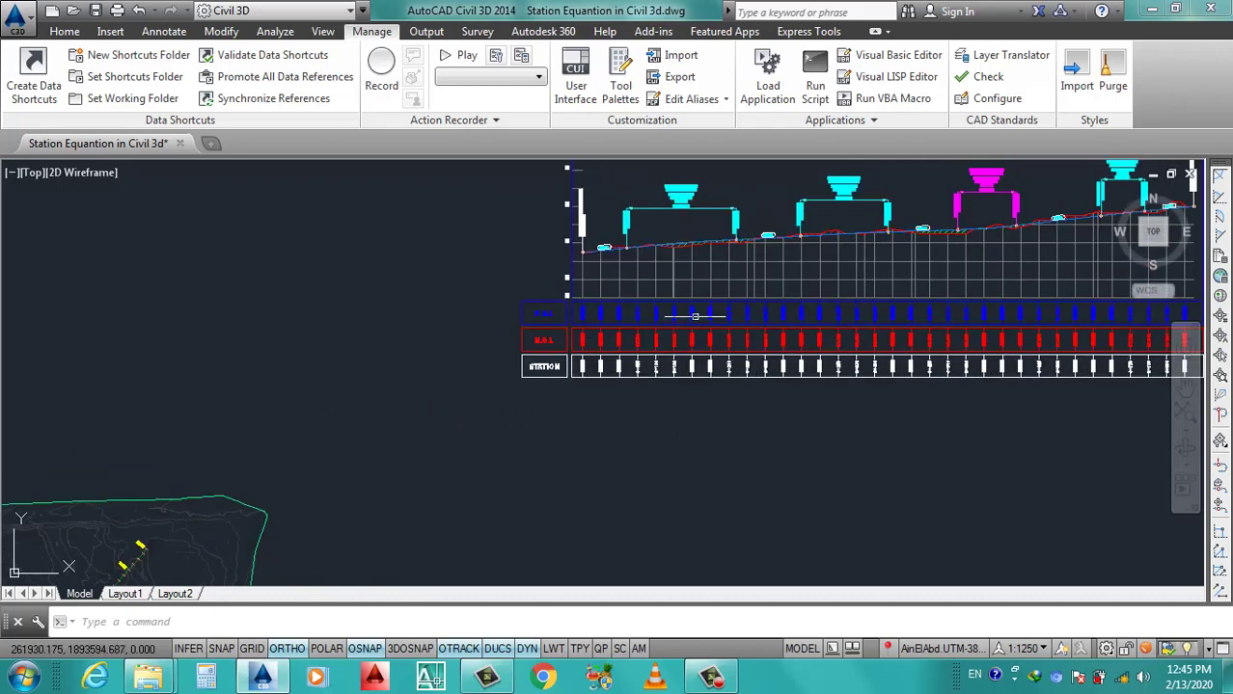
scroll(695, 315, "up", 3)
scroll(656, 376, "down", 3)
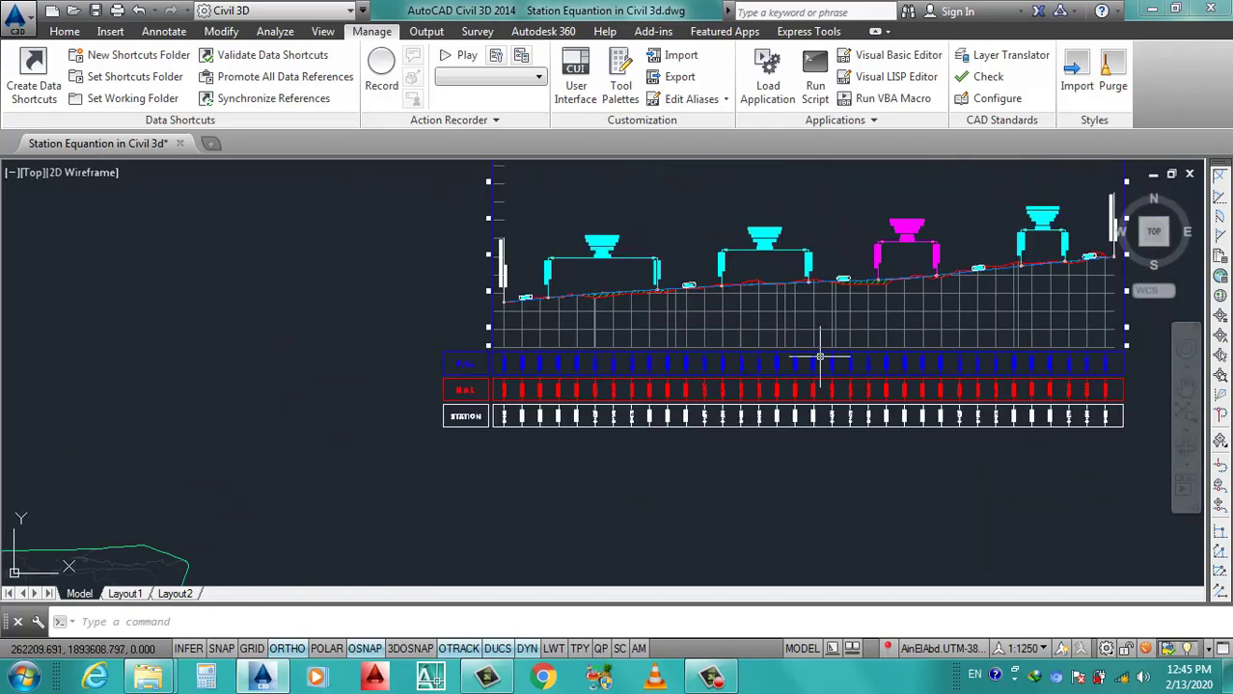
scroll(815, 355, "up", 2)
scroll(636, 350, "up", 3)
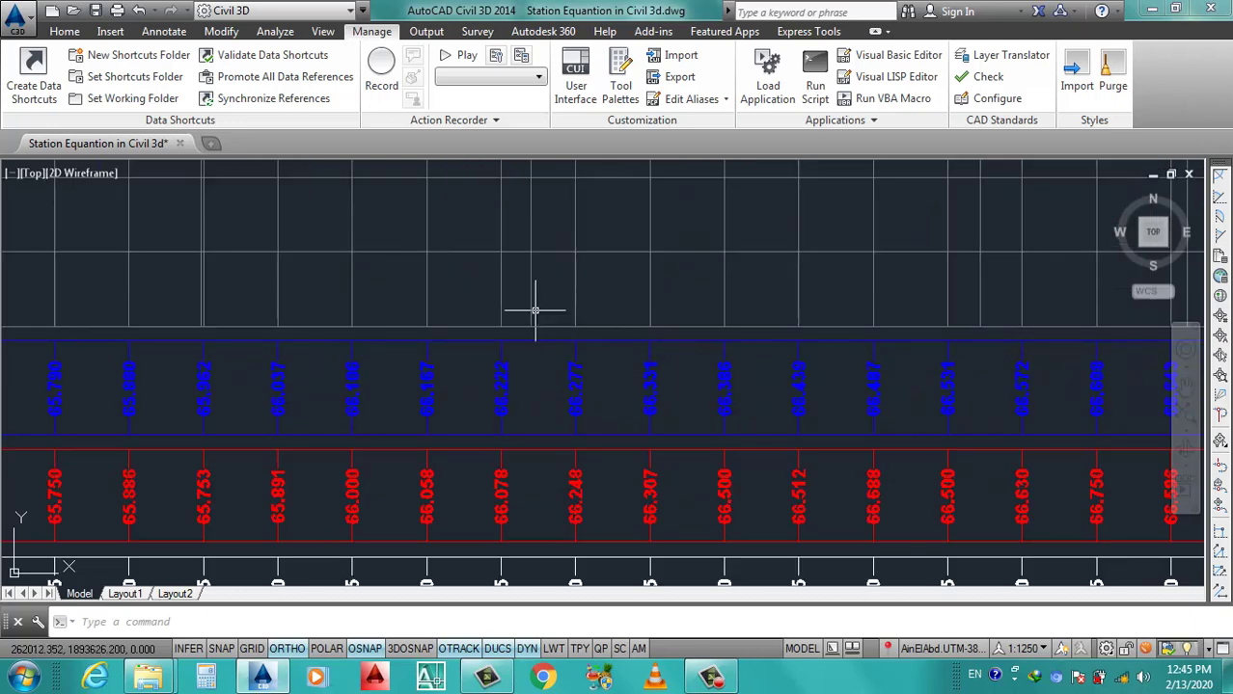
scroll(530, 310, "down", 1)
scroll(504, 407, "down", 2)
scroll(705, 396, "down", 2)
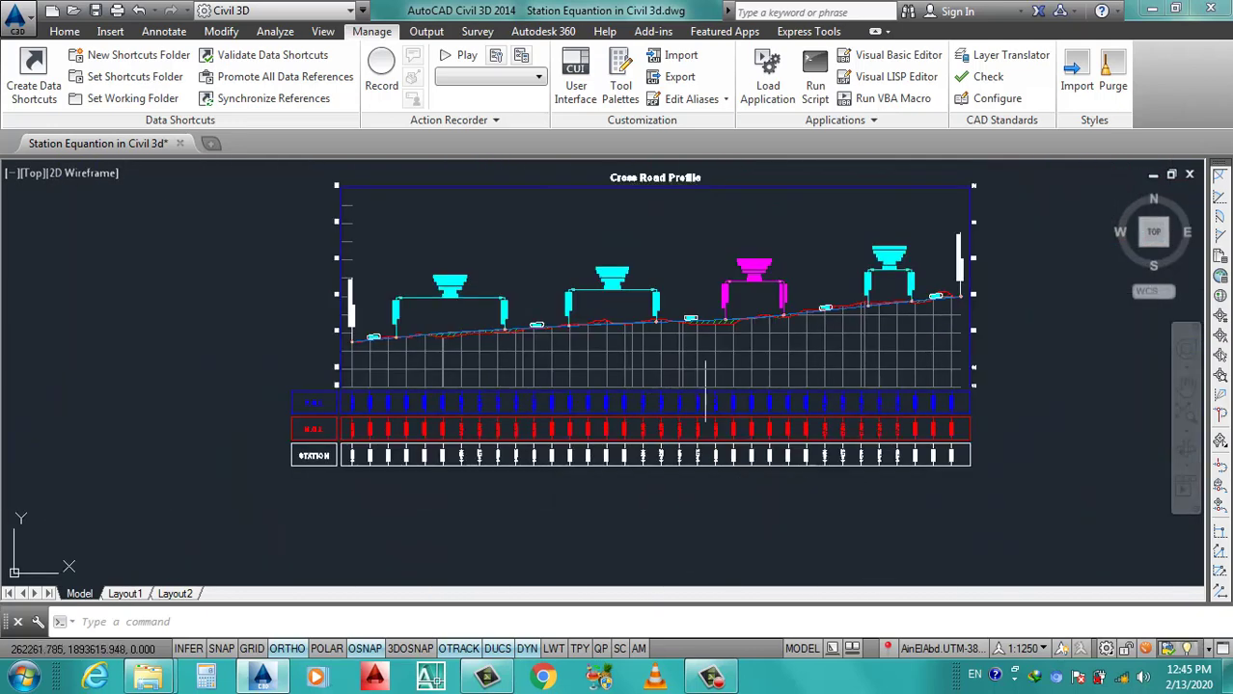
scroll(665, 383, "up", 4)
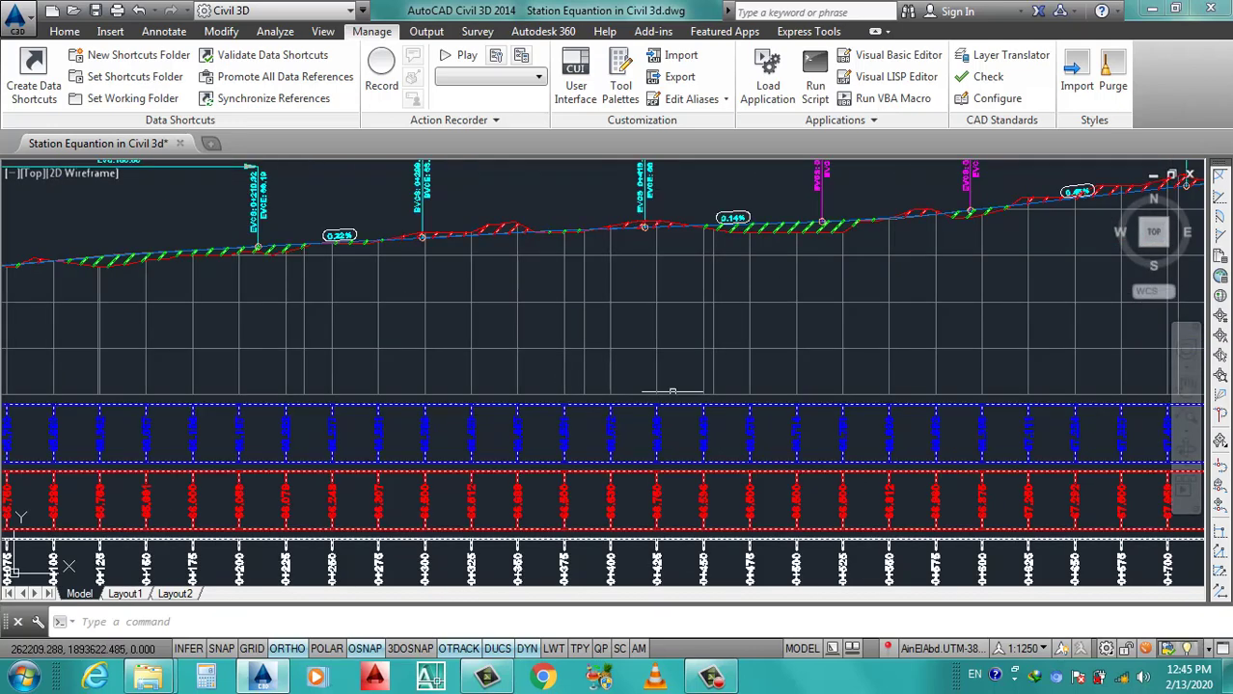
scroll(713, 366, "down", 4)
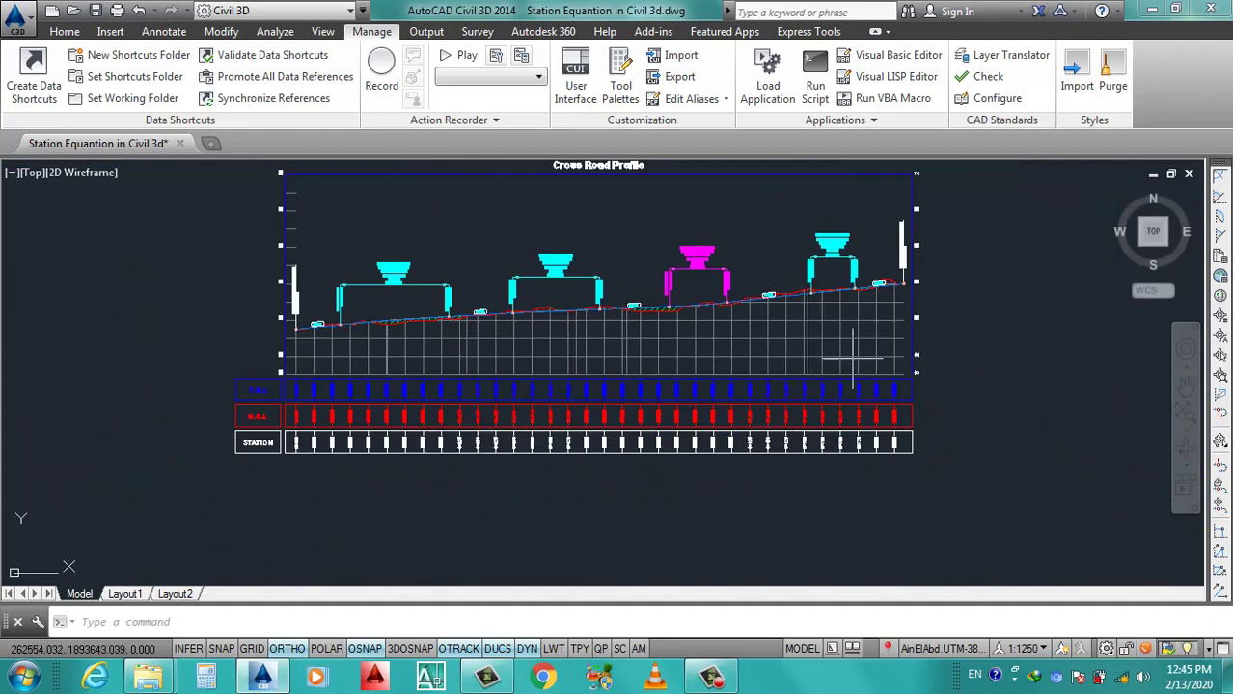
scroll(852, 357, "up", 2)
scroll(774, 386, "down", 4)
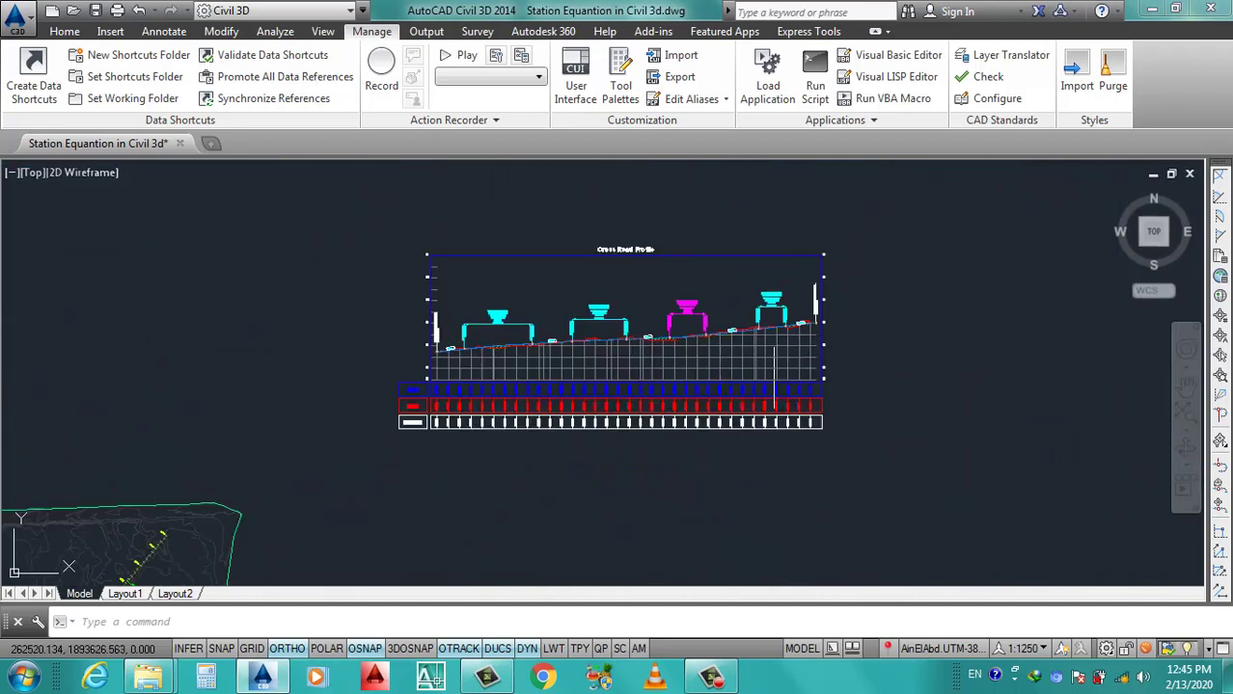
scroll(773, 386, "down", 3)
scroll(522, 388, "up", 4)
scroll(523, 388, "up", 3)
scroll(523, 388, "up", 2)
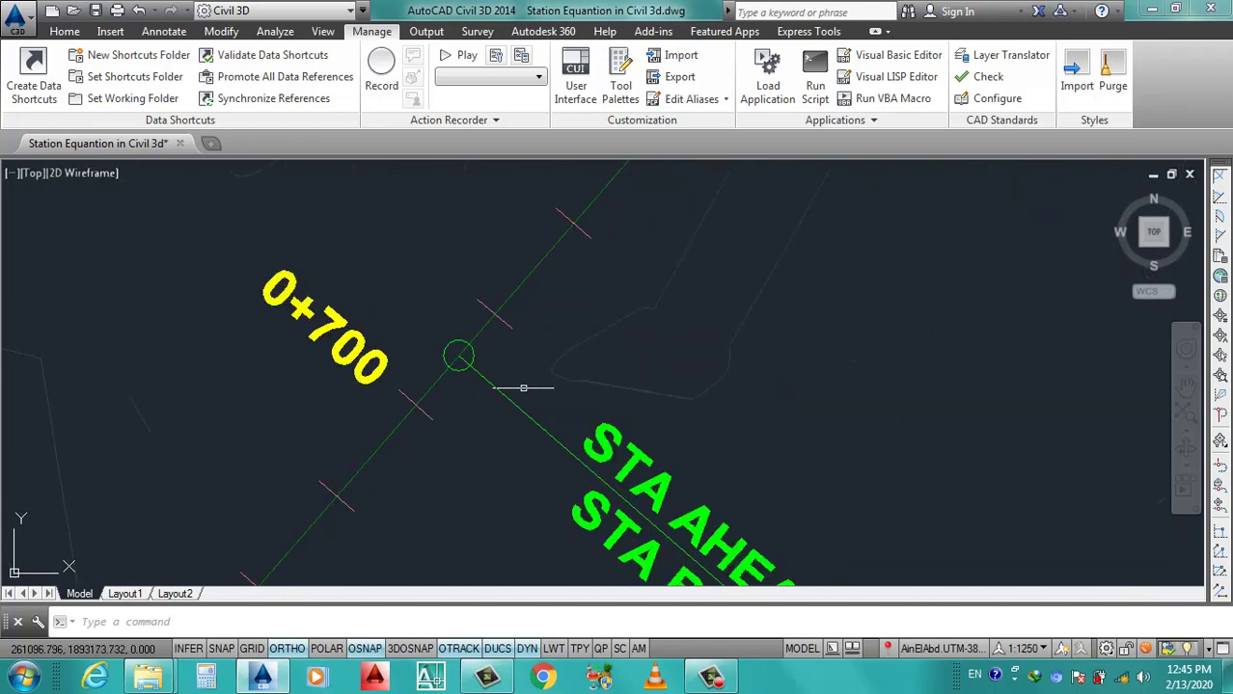
scroll(586, 378, "down", 3)
scroll(559, 425, "down", 2)
scroll(501, 449, "up", 1)
scroll(424, 444, "up", 2)
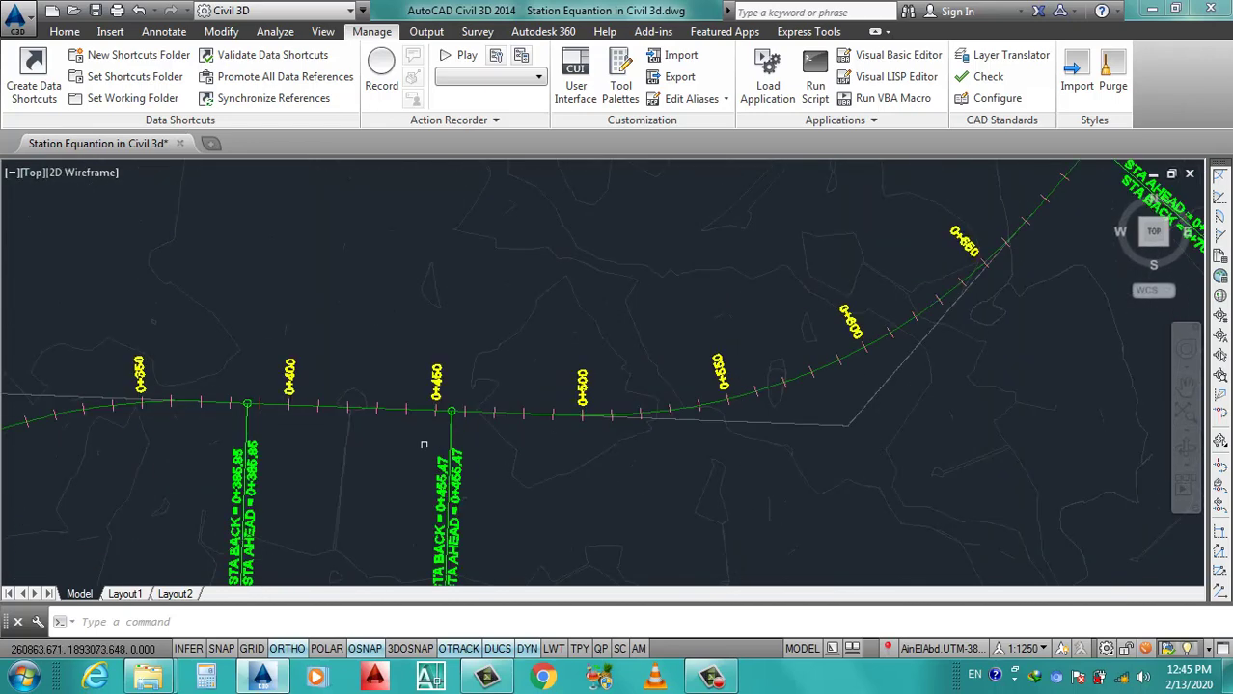
scroll(424, 444, "down", 1)
scroll(427, 428, "down", 3)
scroll(447, 428, "down", 2)
scroll(336, 477, "up", 1)
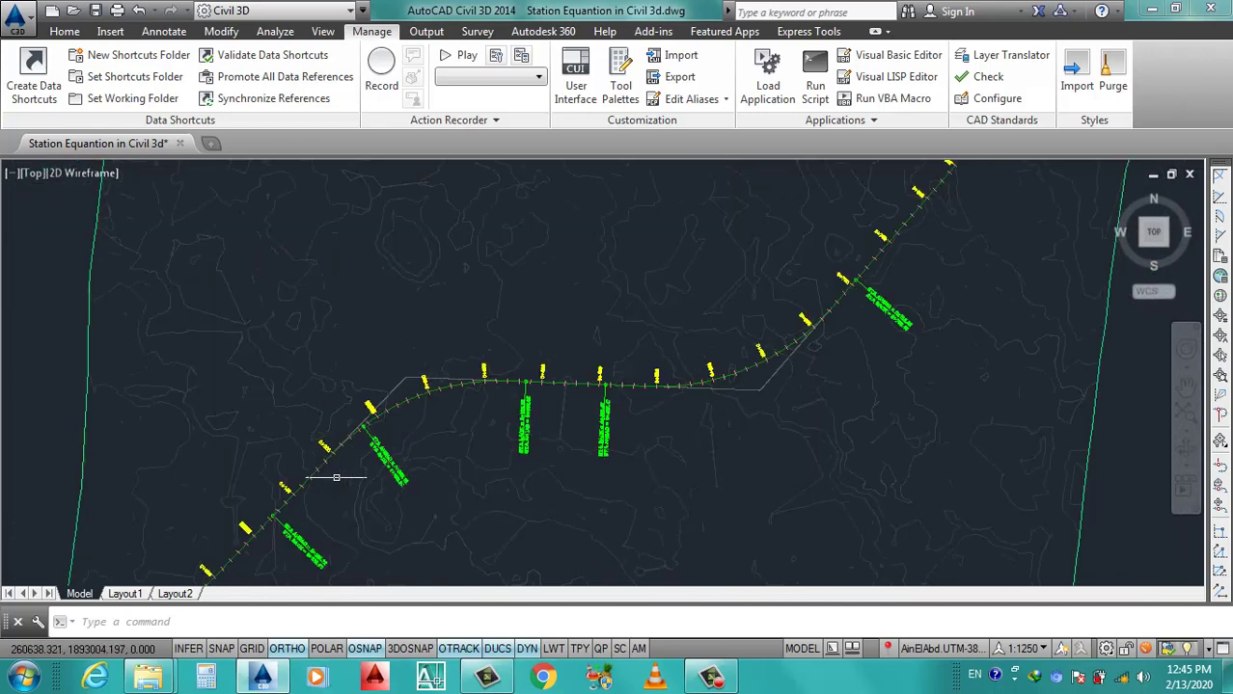
scroll(336, 476, "up", 2)
scroll(358, 444, "down", 2)
scroll(385, 413, "up", 4)
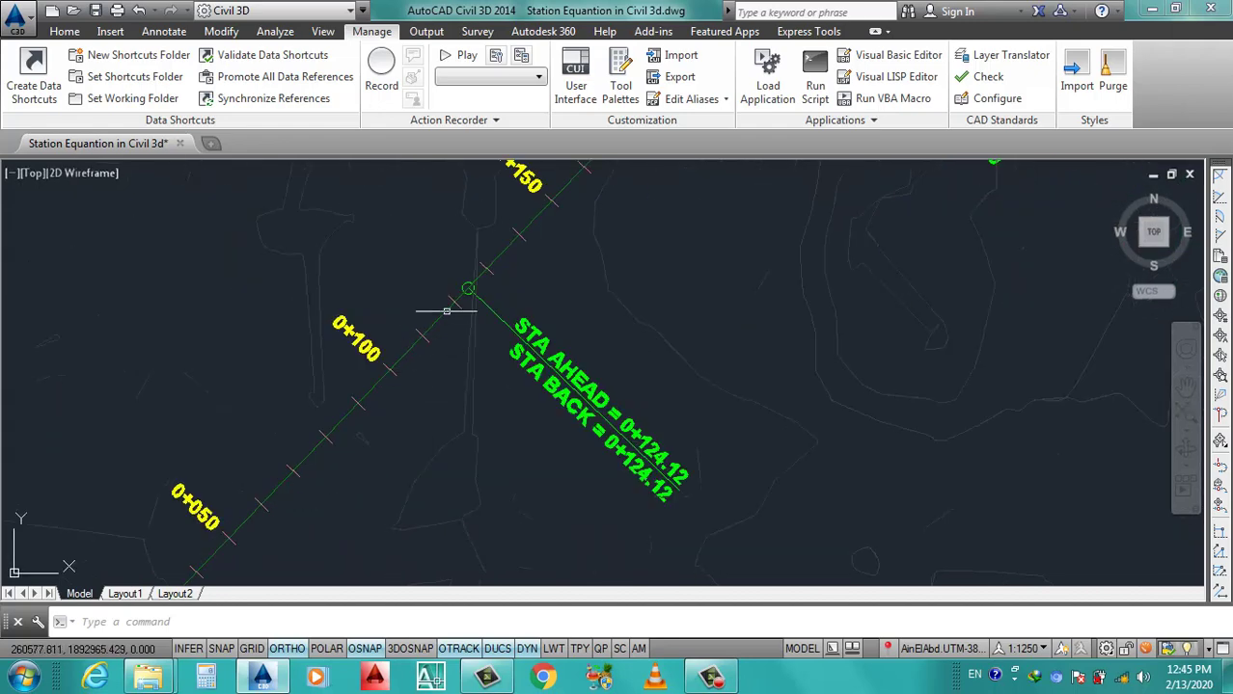
scroll(447, 311, "down", 1)
scroll(432, 371, "down", 4)
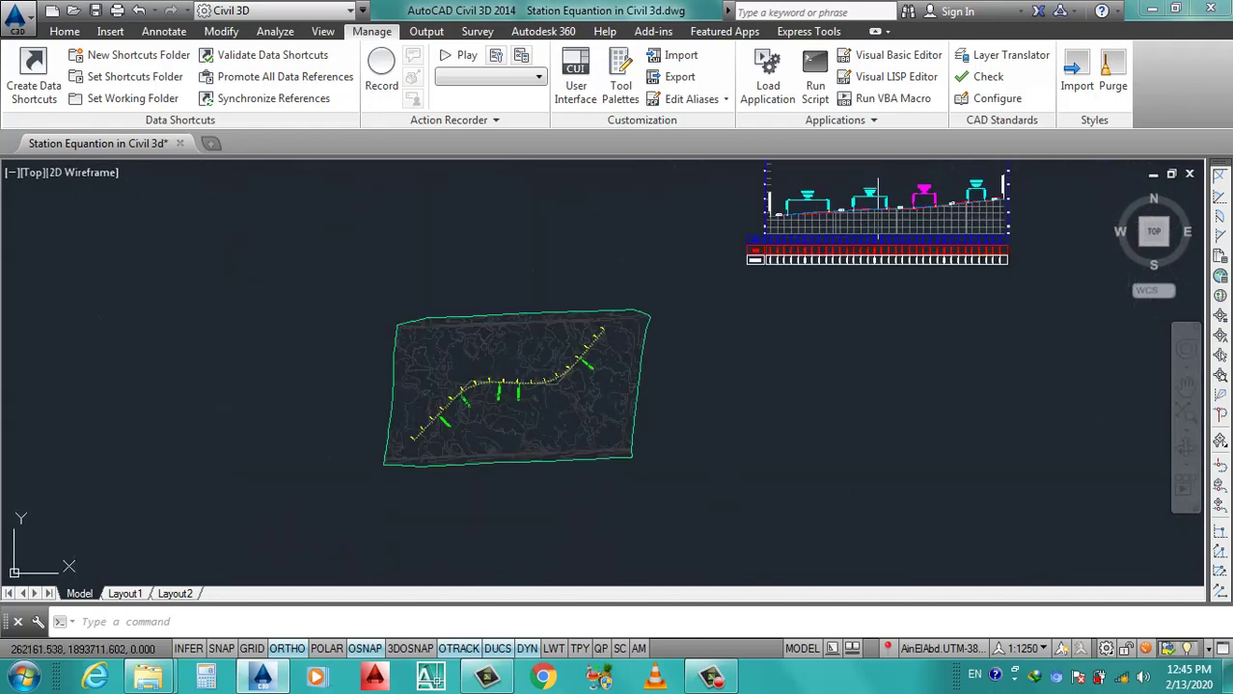
scroll(877, 209, "up", 4)
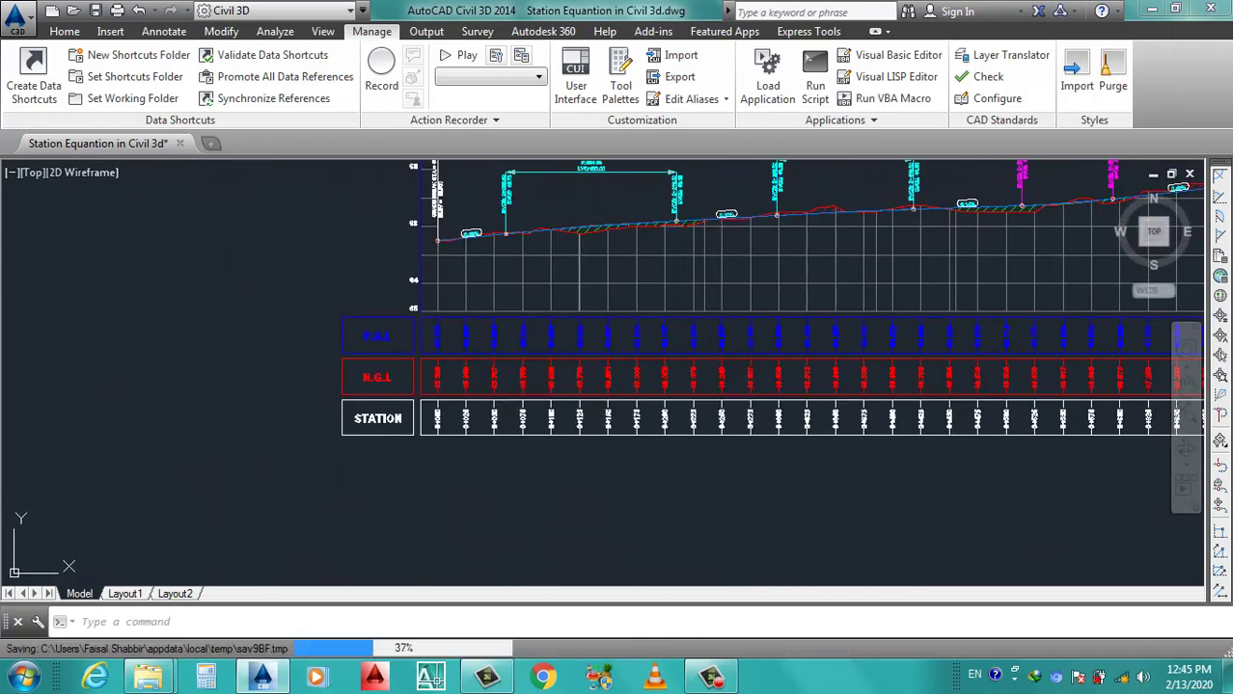
Open Cross Road4's Profile View Properties bands and edit the P.G.L Faisal band's style.
left_click(494, 290)
right_click(494, 291)
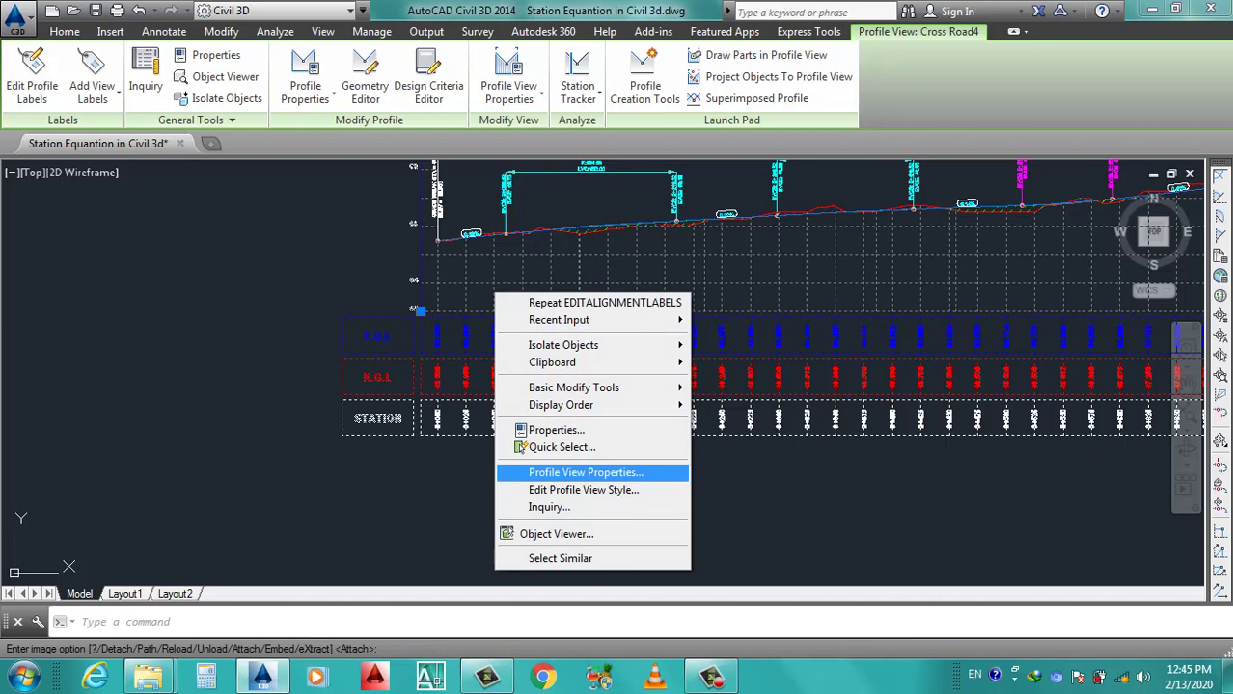
left_click(579, 473)
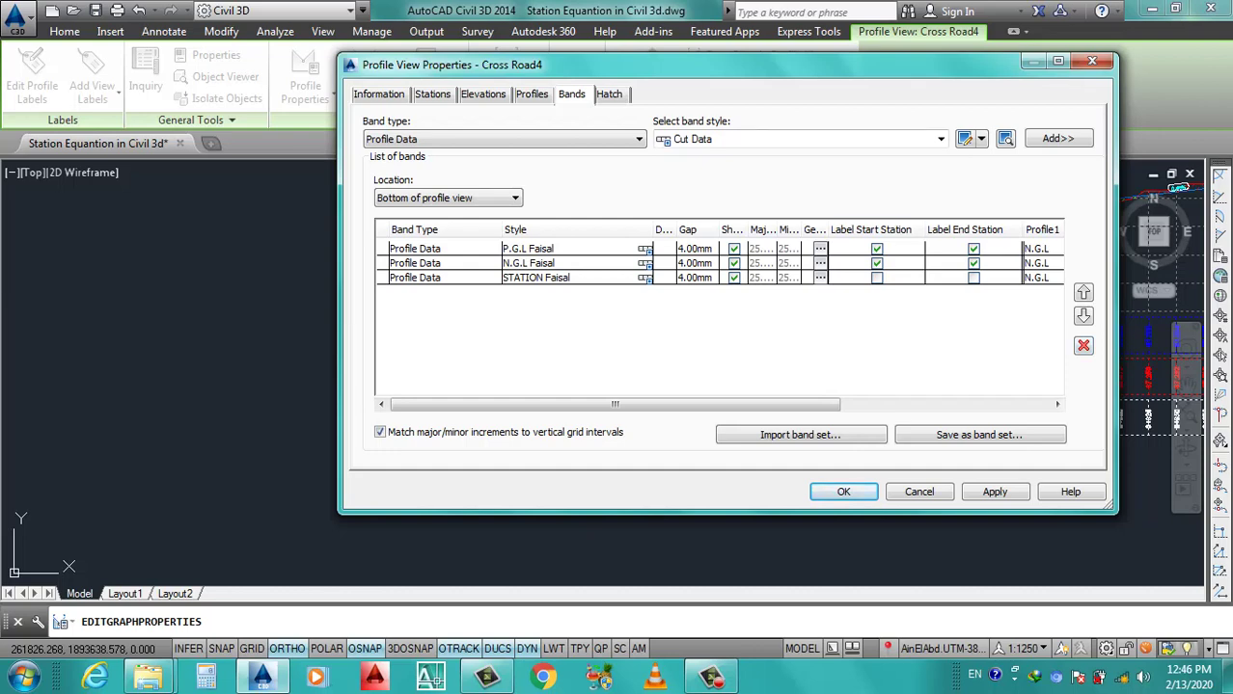
left_click_drag(579, 64, 196, 132)
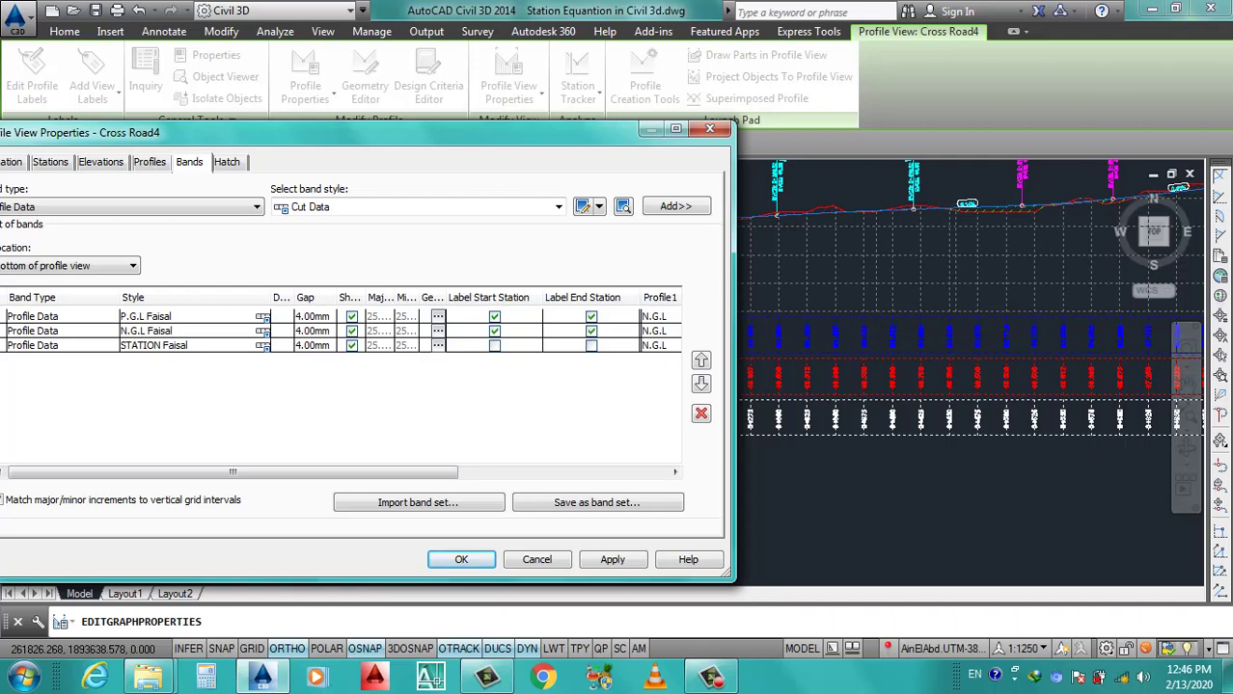
left_click_drag(386, 132, 704, 137)
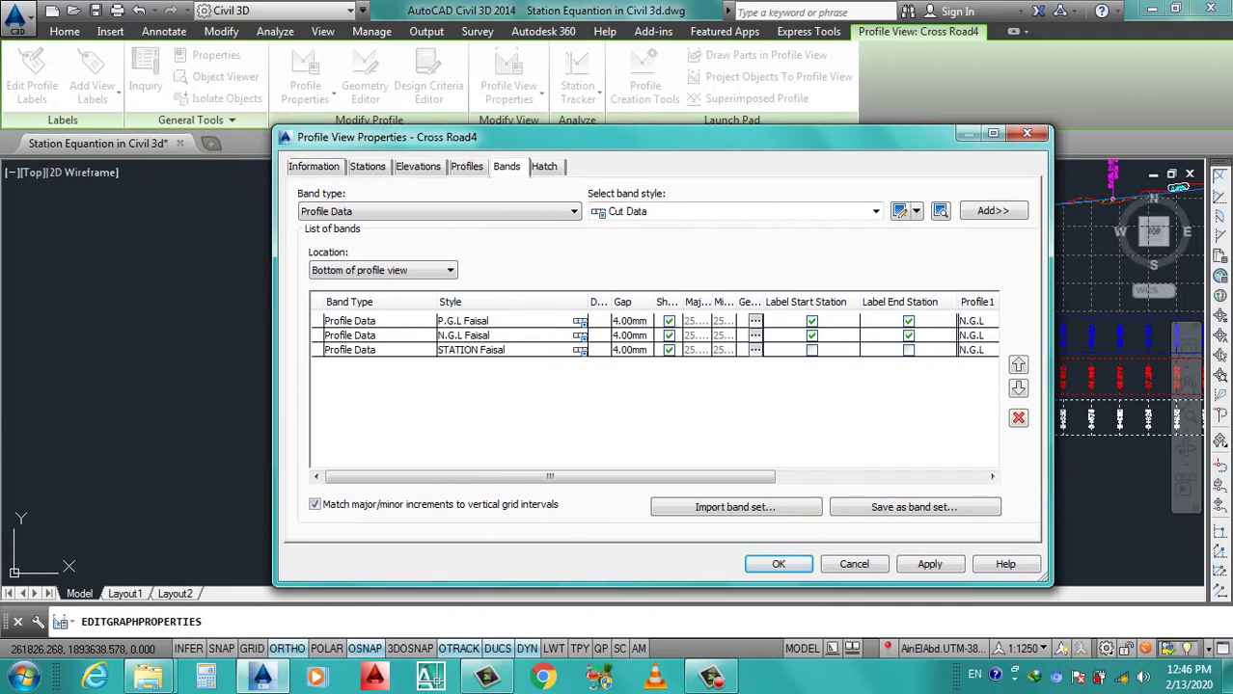
left_click(578, 322)
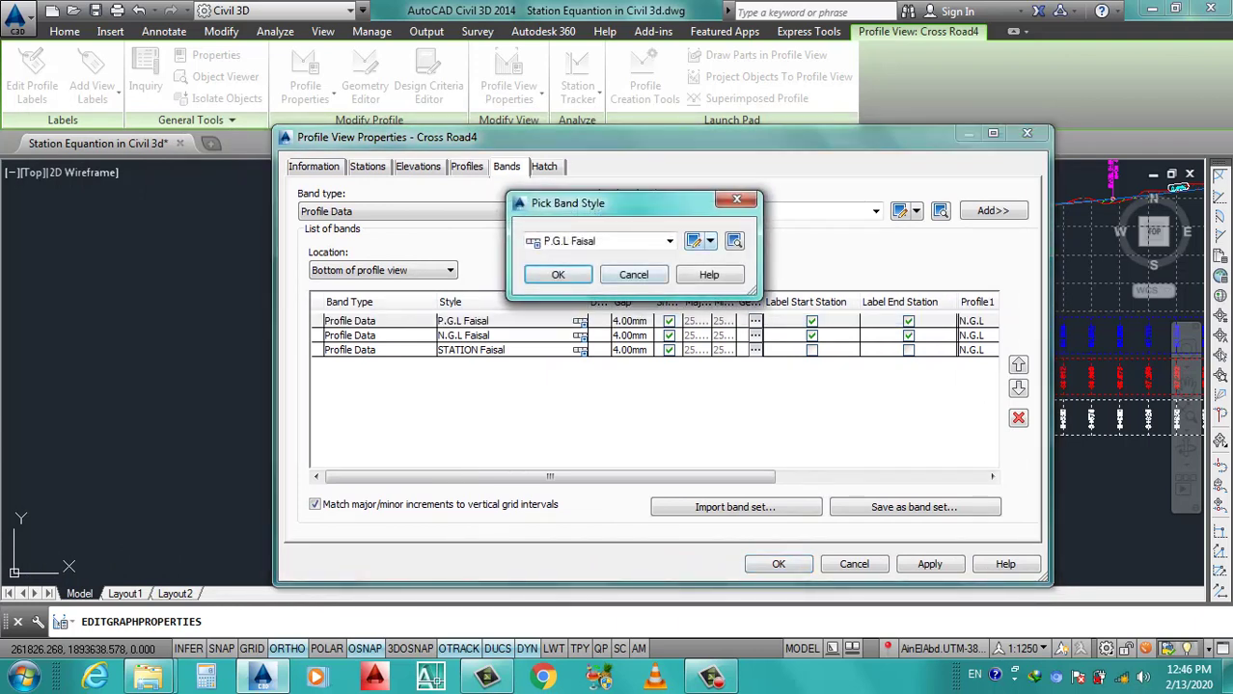
In the P.G.L Faisal band style, show labels and ticks at station equations with blue ticks.
left_click(693, 241)
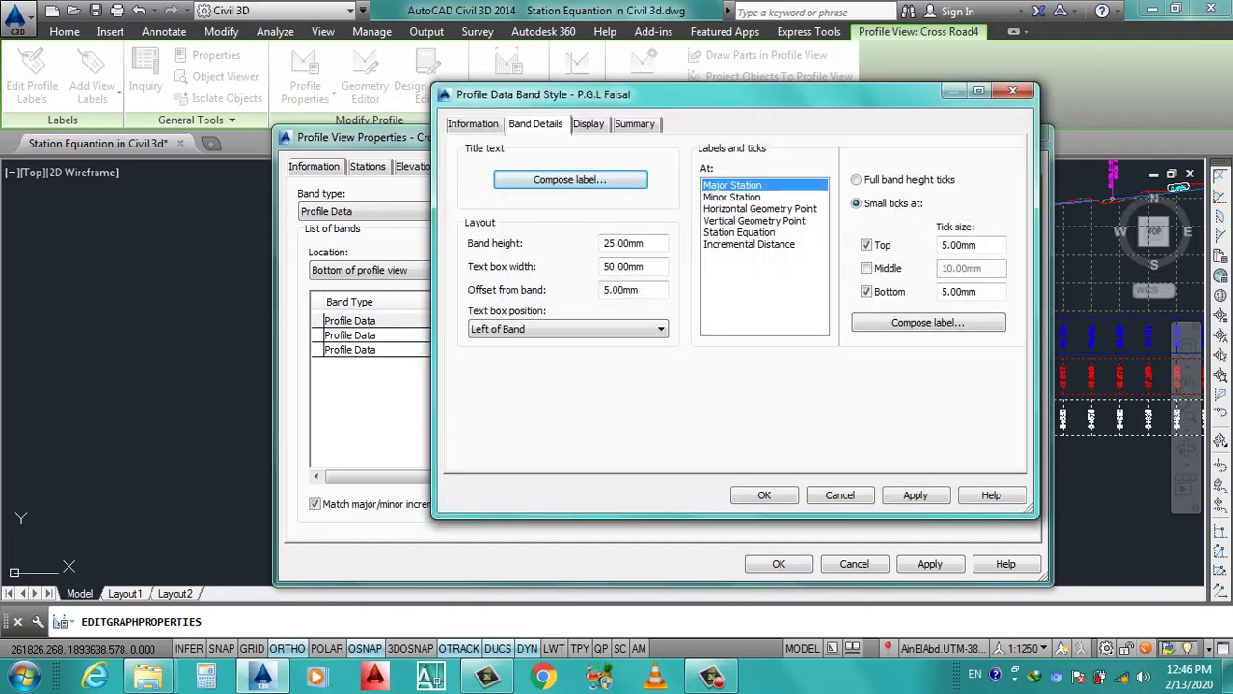
left_click_drag(656, 94, 512, 100)
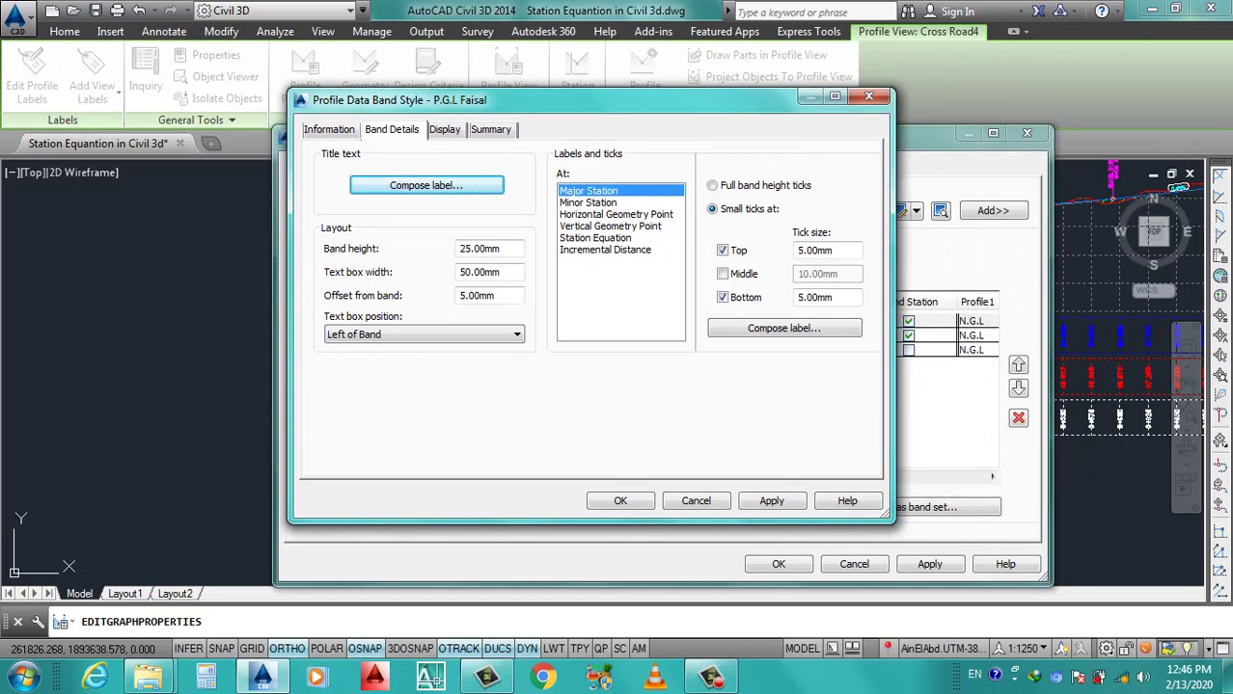
key("ctrl+Tab")
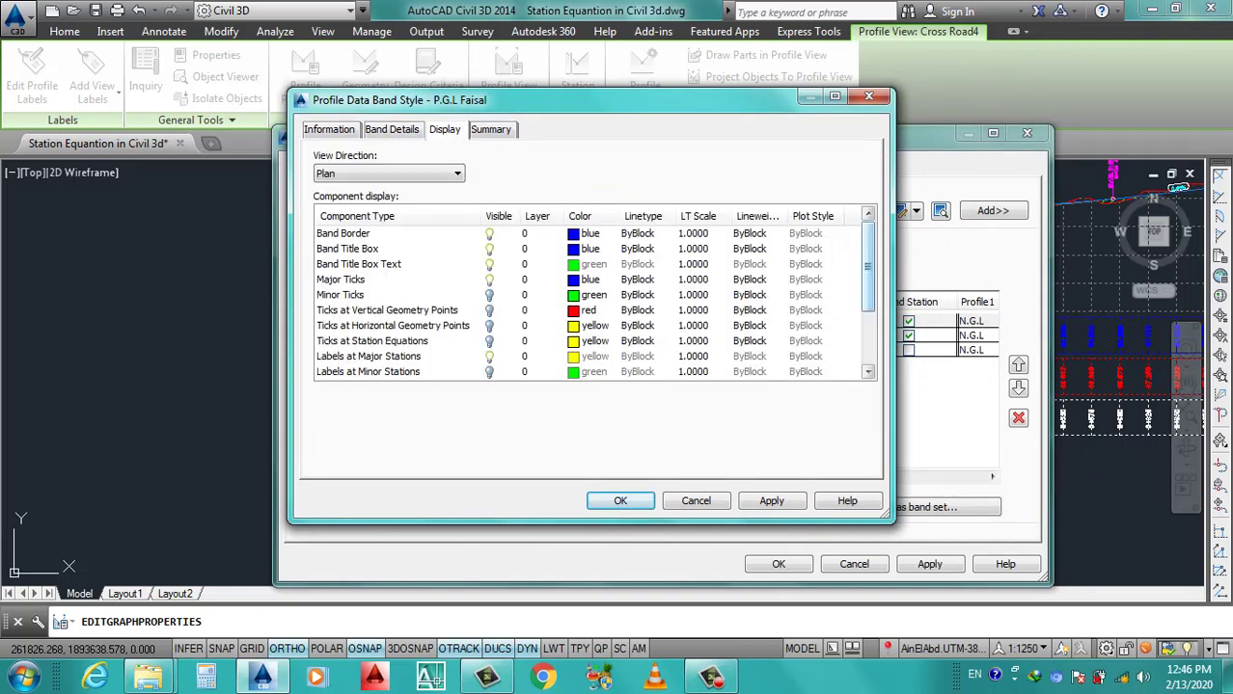
scroll(592, 302, "down", 2)
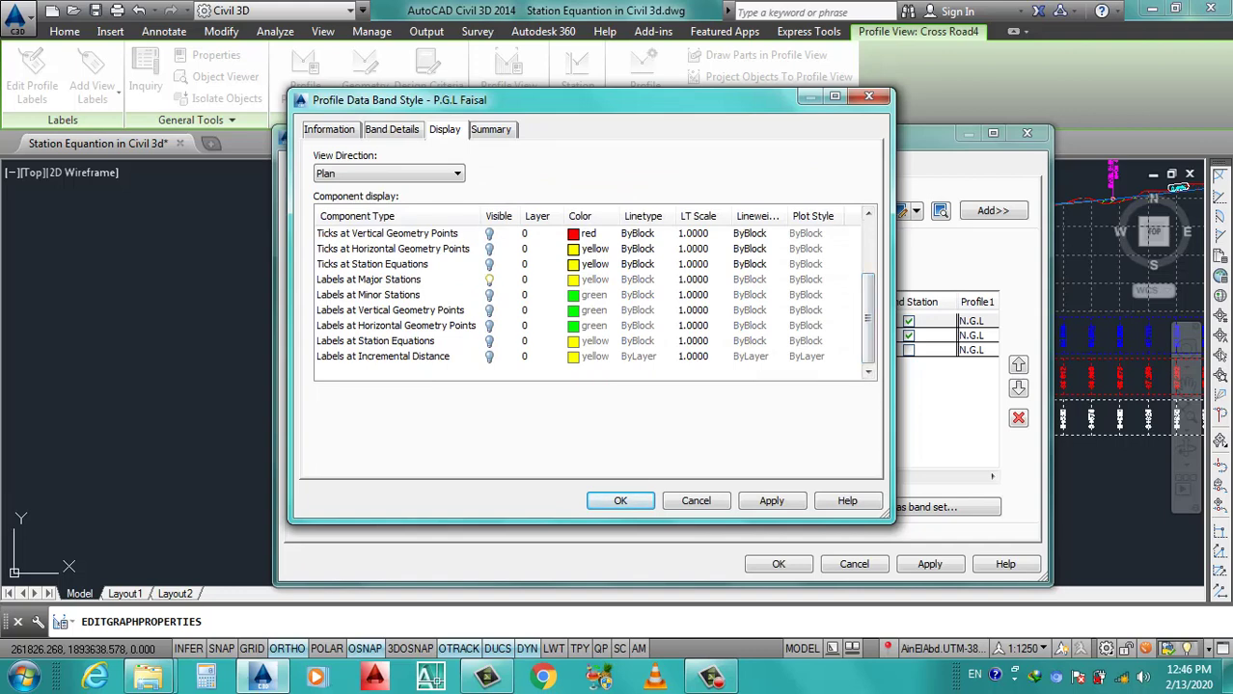
left_click(489, 341)
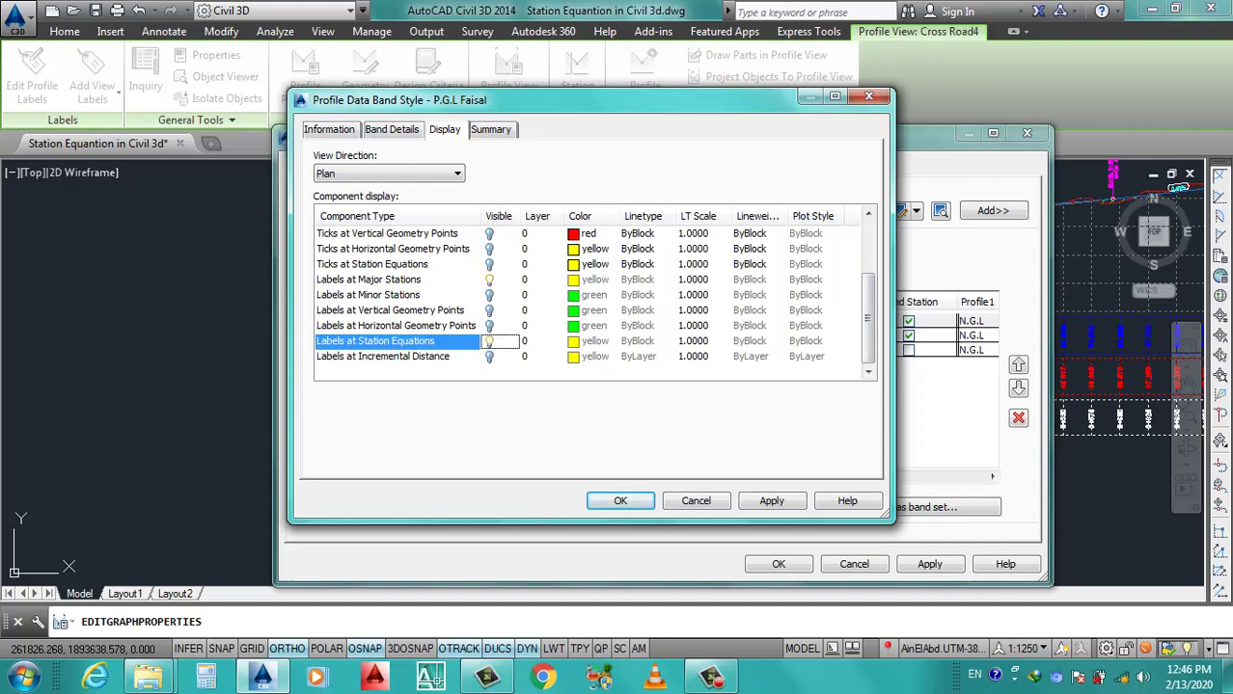
left_click(489, 263)
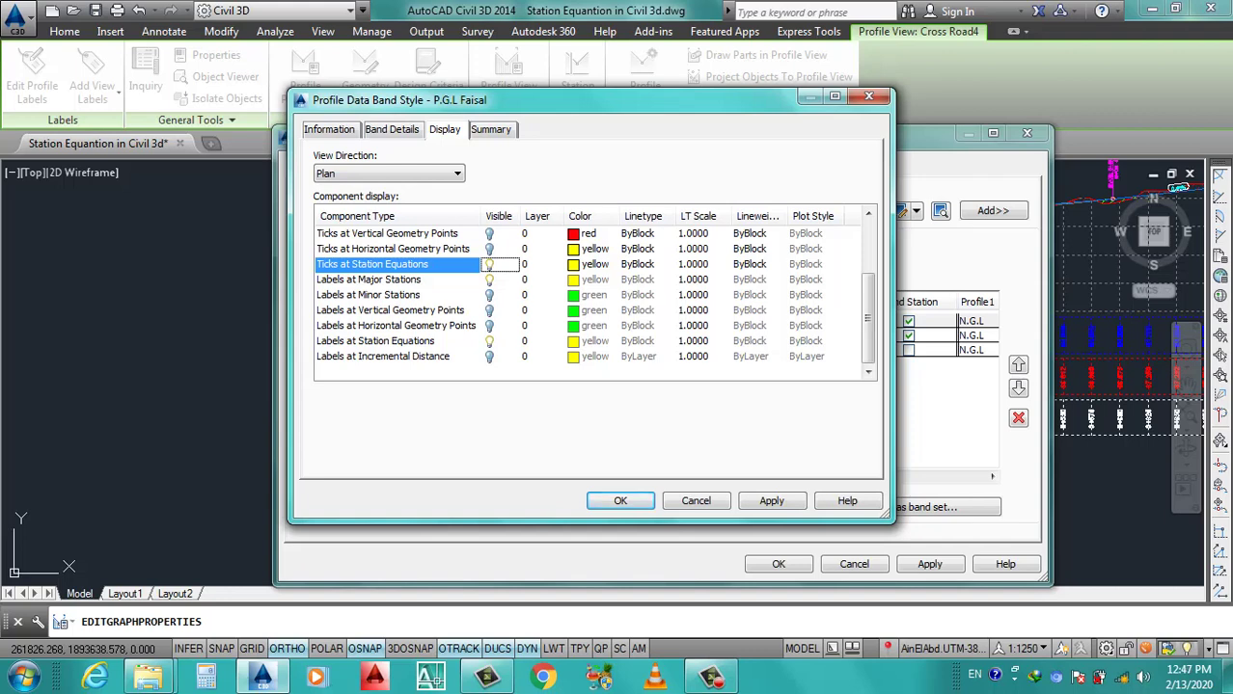
left_click(573, 264)
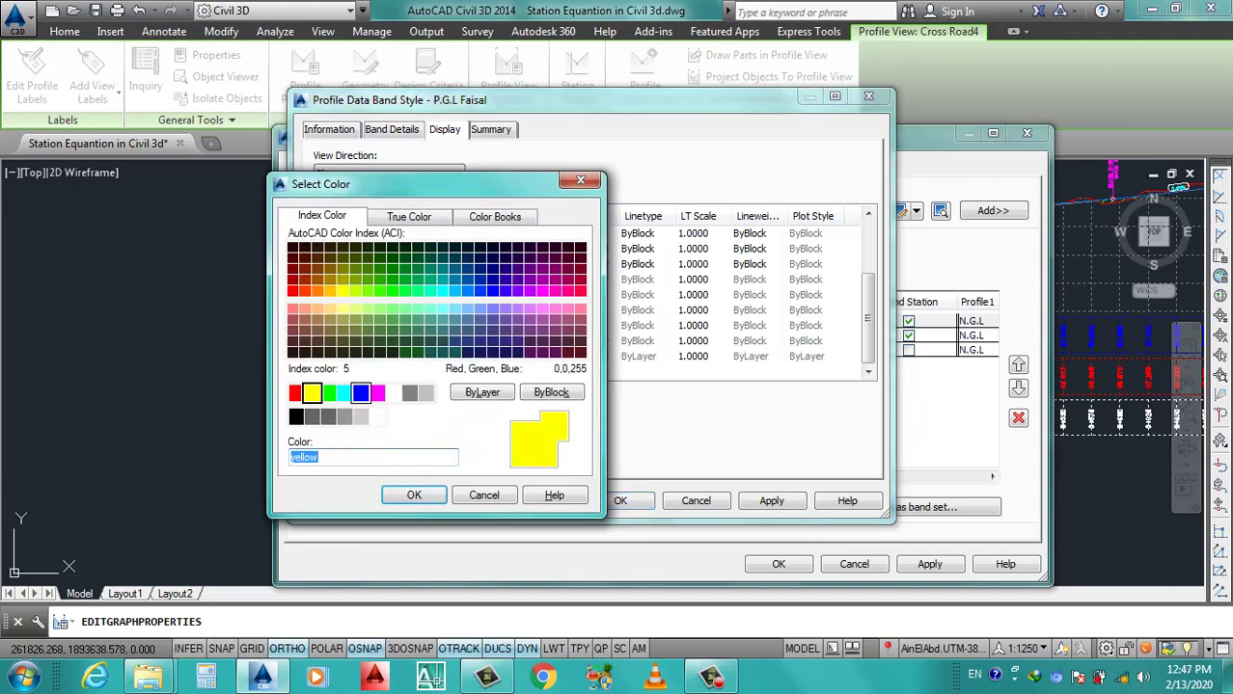
left_click(360, 392)
left_click(414, 495)
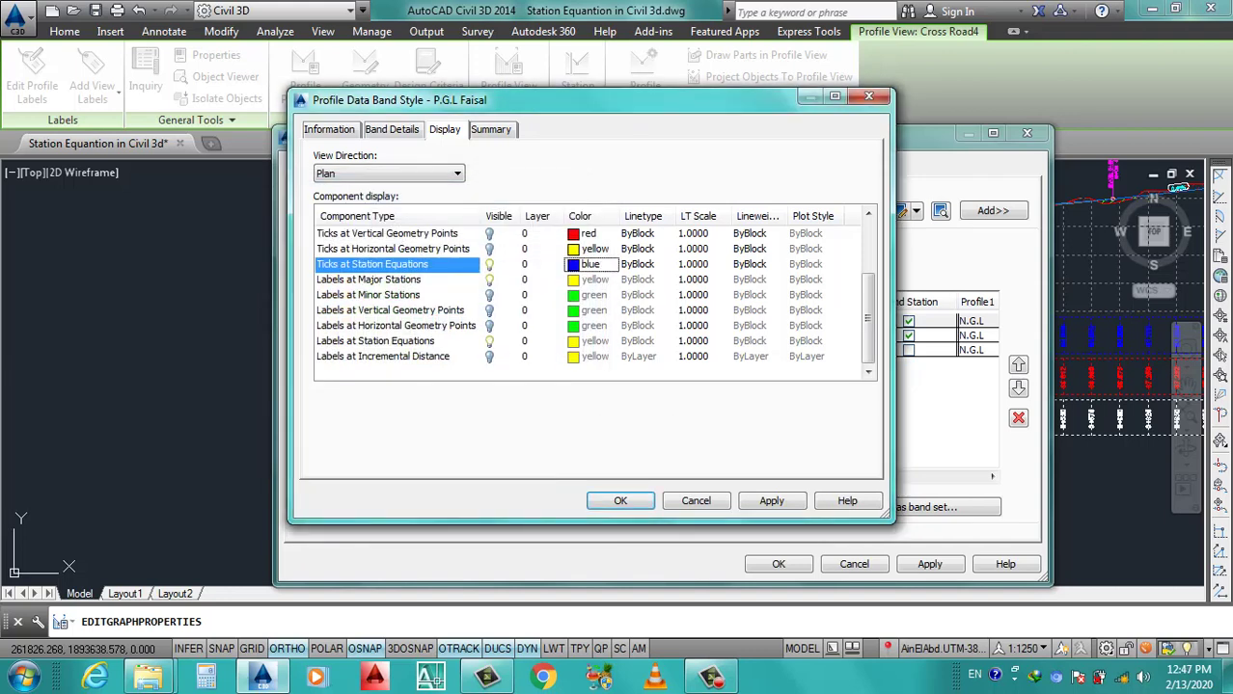
Save the band style changes, then reopen P.G.L Faisal at its Band Details settings.
left_click(590, 340)
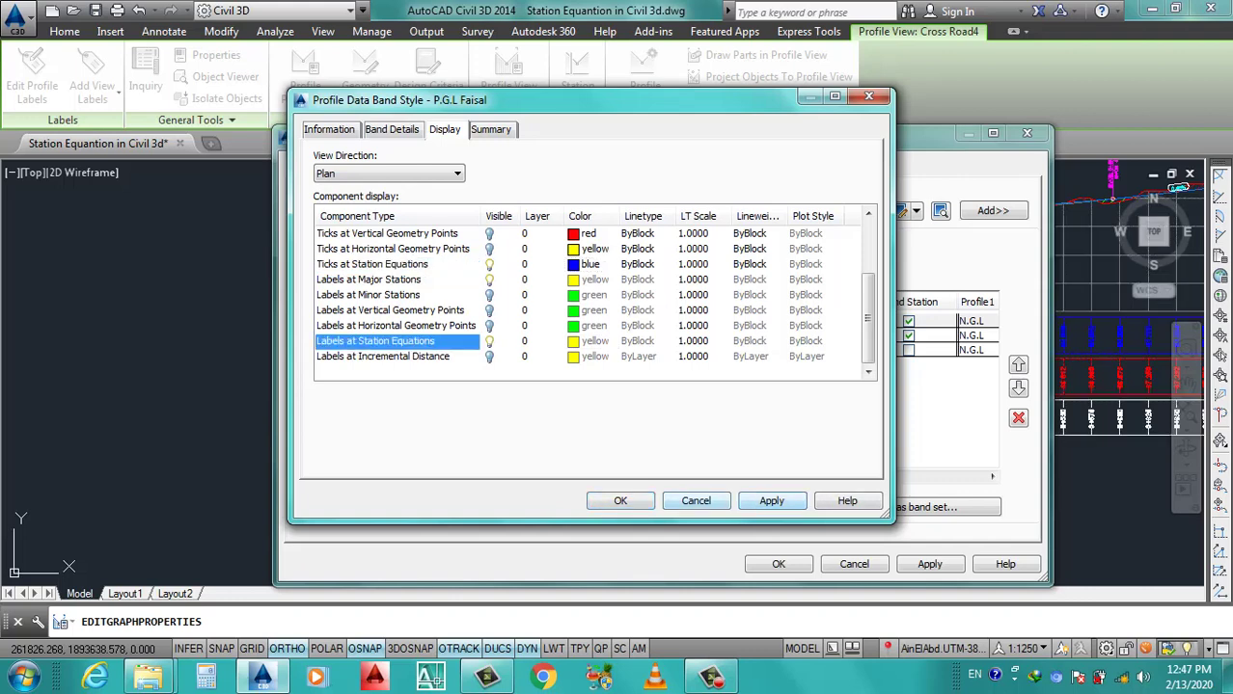
key("Return")
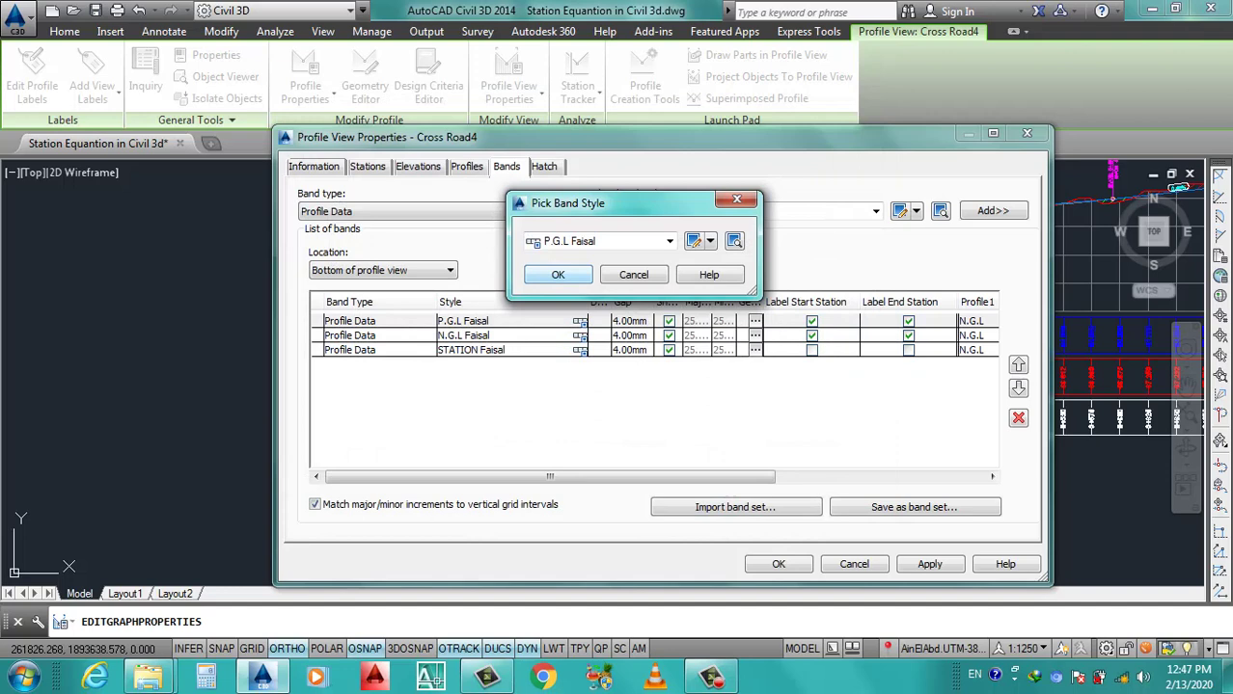
left_click(694, 241)
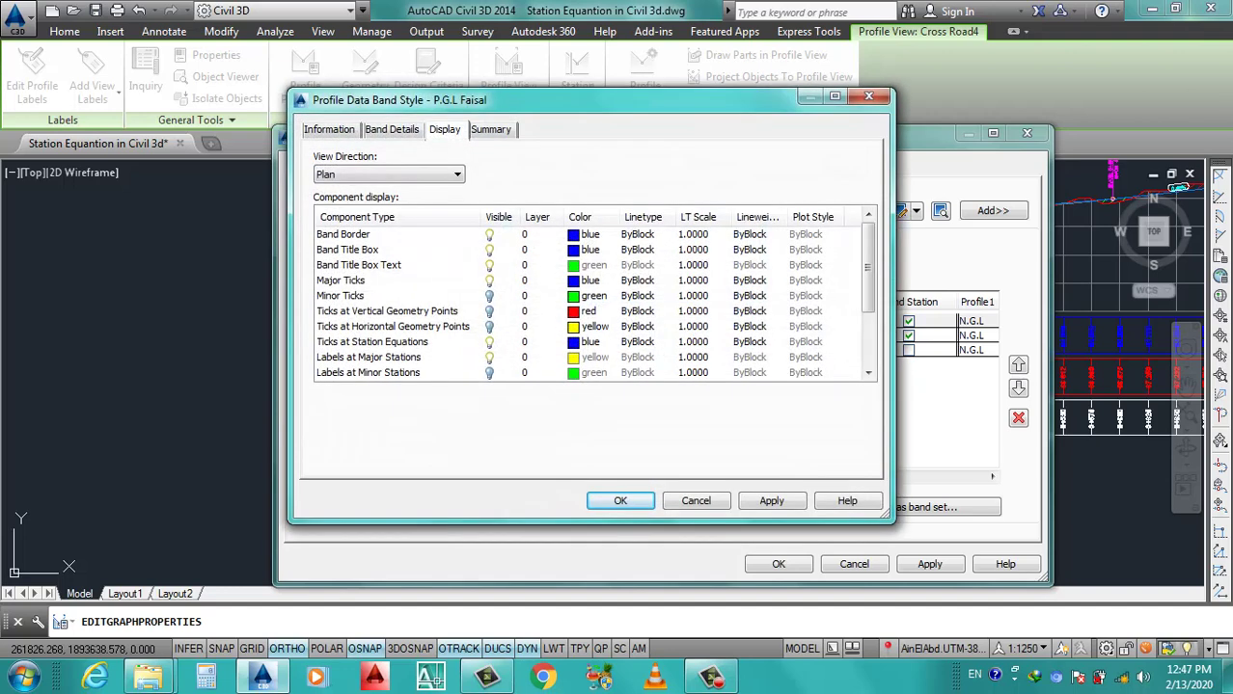
key("ctrl+shift+Tab")
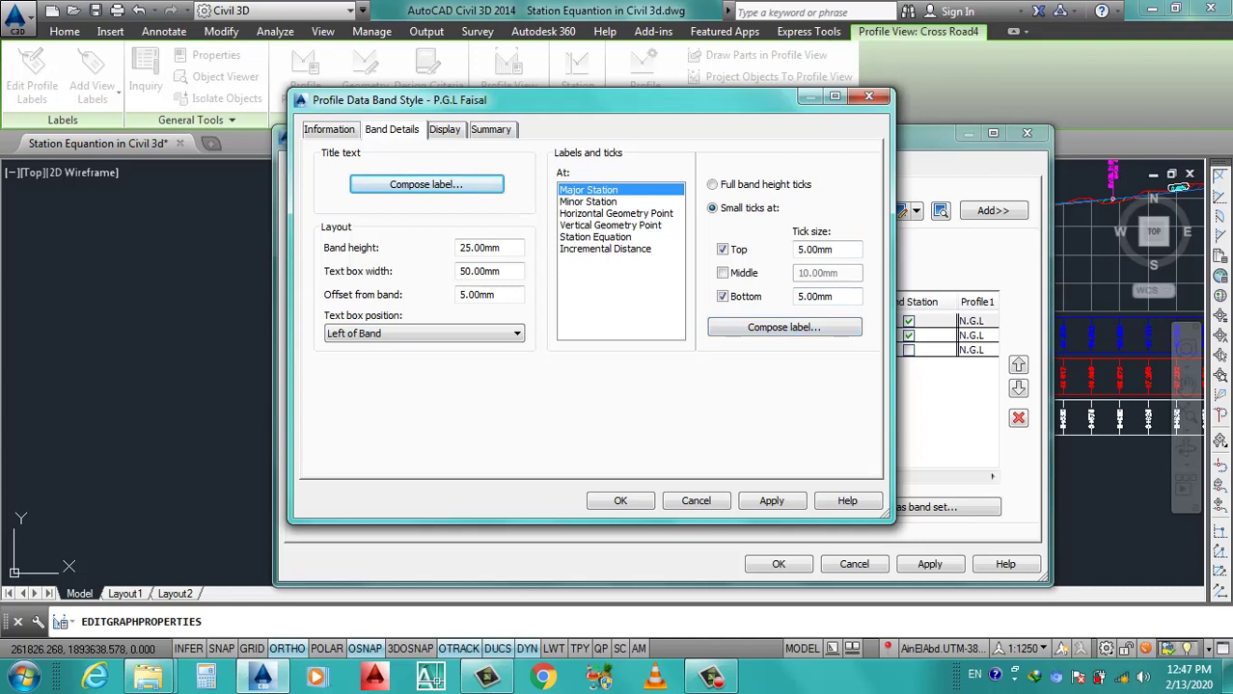
Compose the Station Equation label, keeping Station Value as the selected component.
left_click(595, 237)
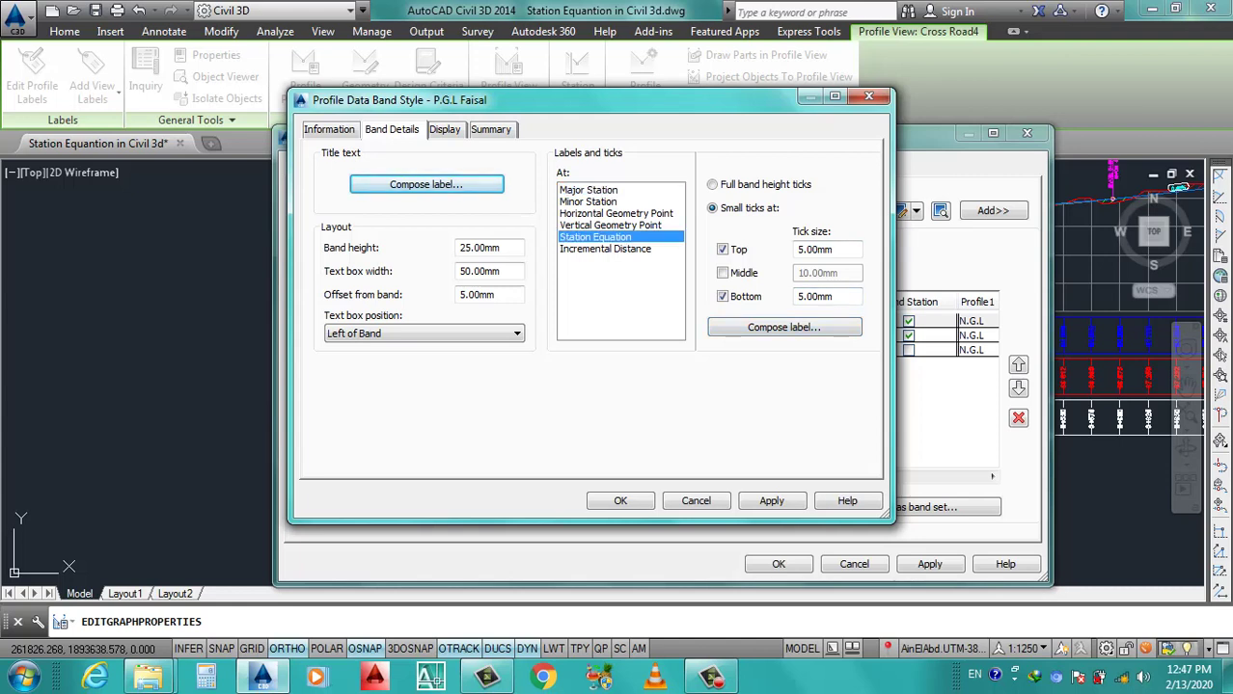
left_click(783, 327)
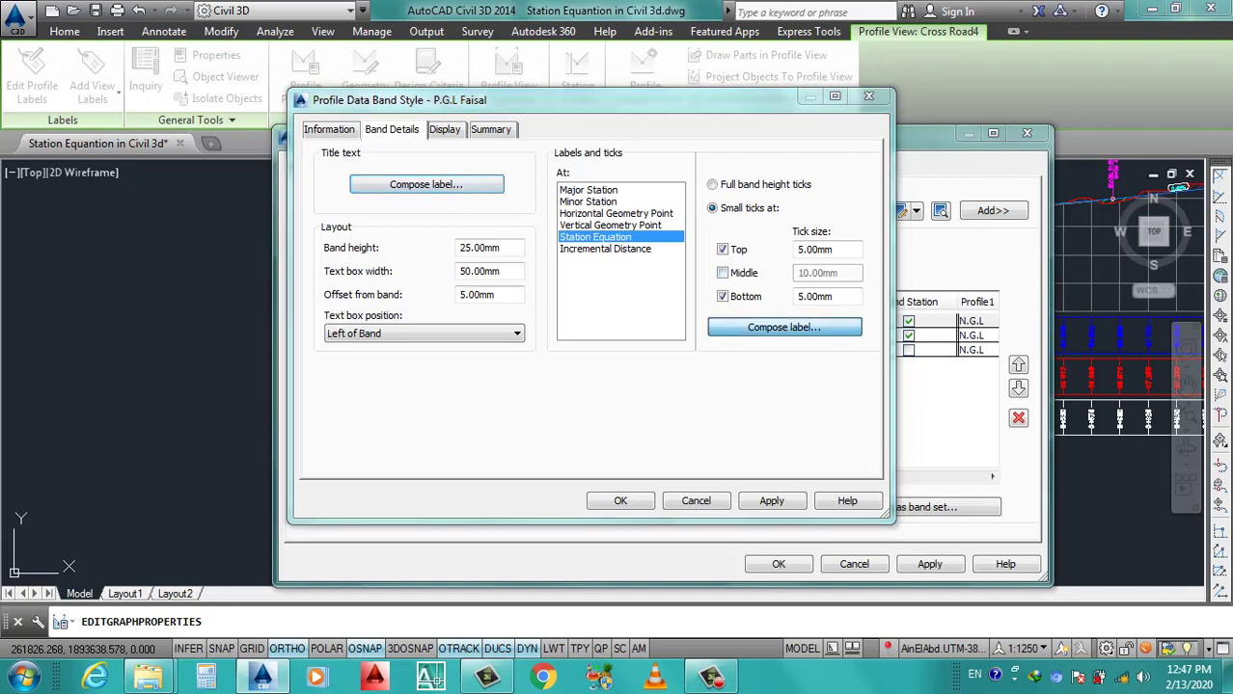
left_click(445, 126)
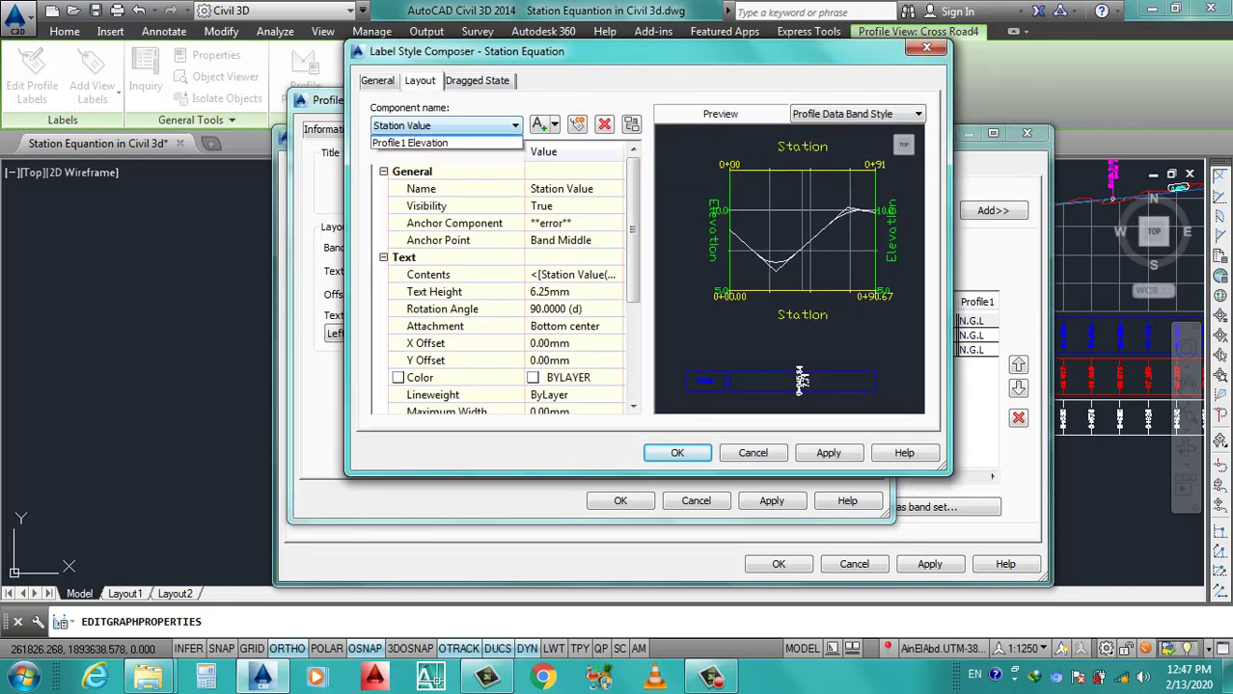
left_click(410, 154)
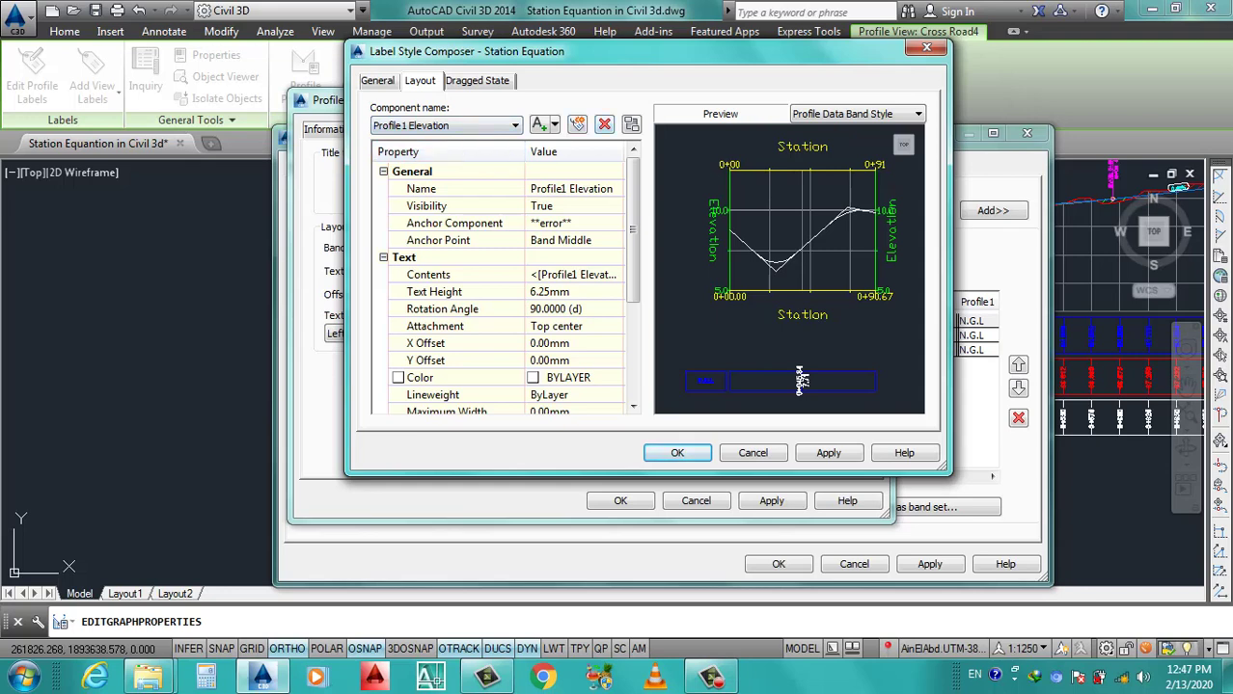
left_click(445, 125)
left_click(400, 142)
left_click(446, 126)
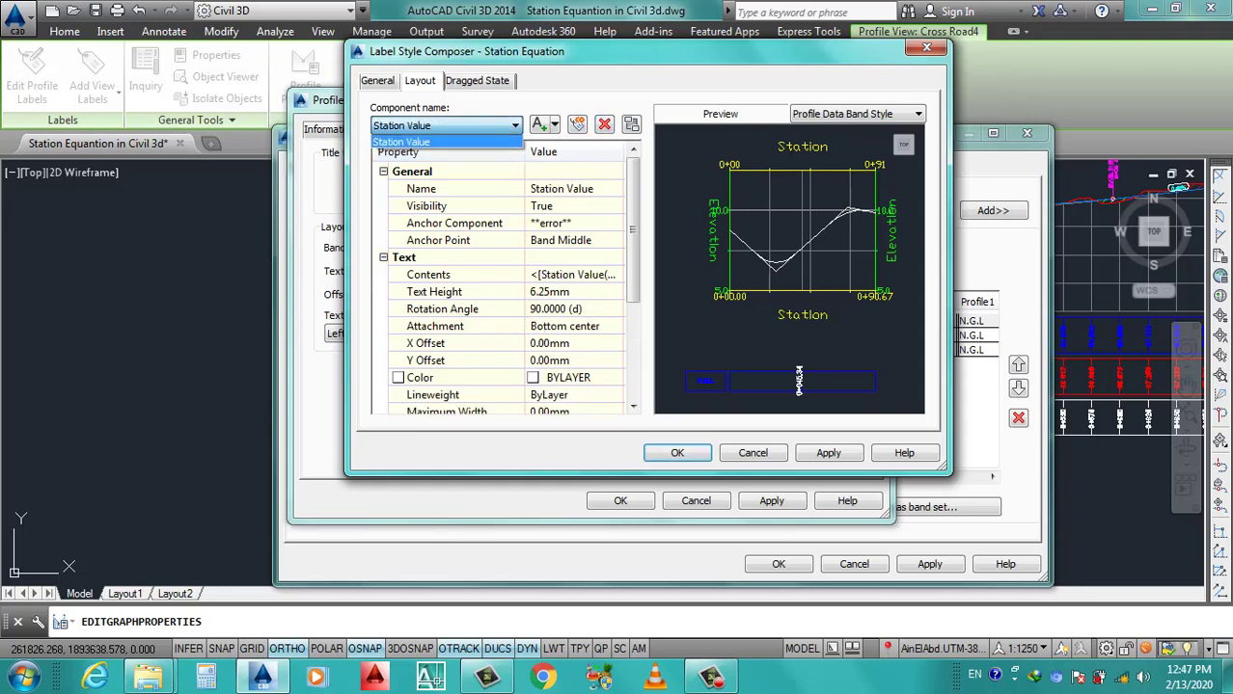
left_click(401, 141)
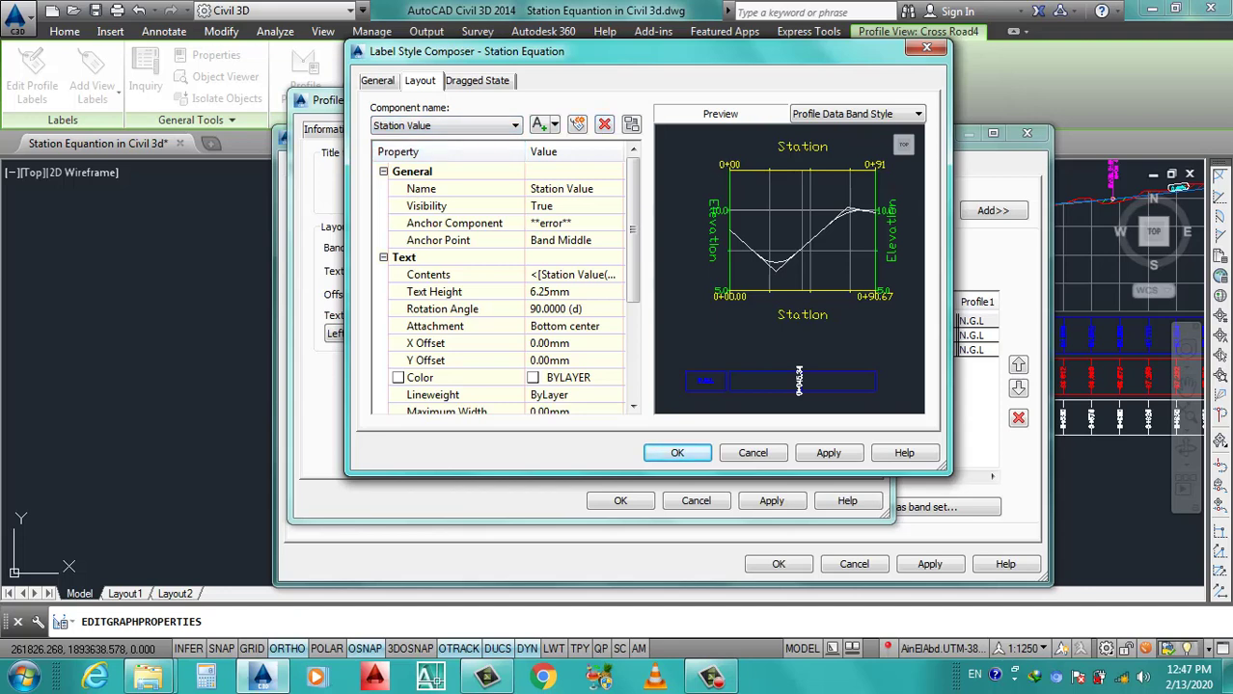
Rename the Station Value component to P.G.L and open its contents' property list.
left_click(573, 188)
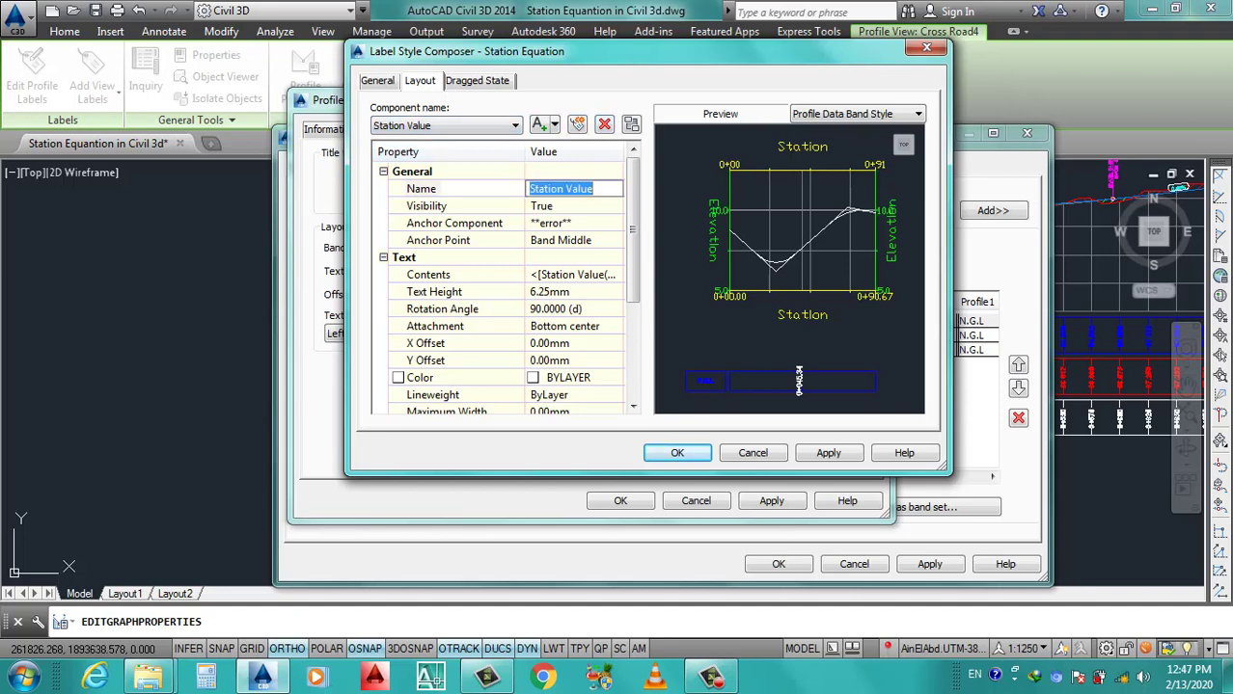
left_click_drag(502, 51, 457, 84)
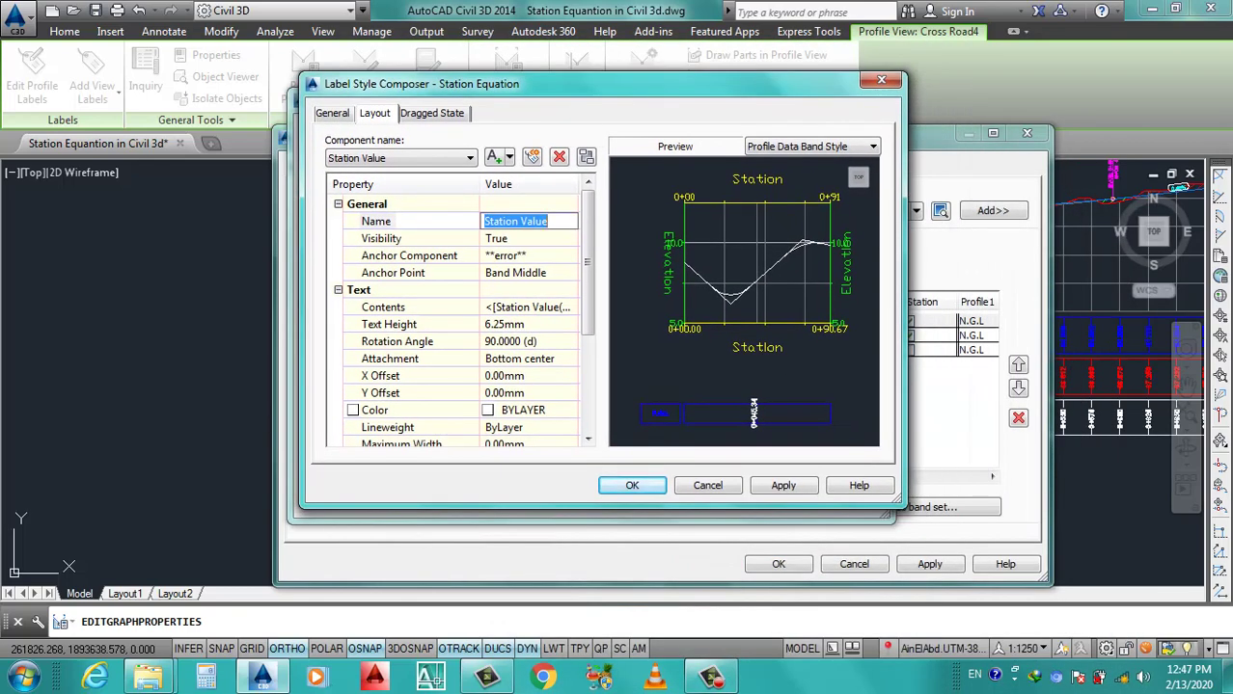
type("p.")
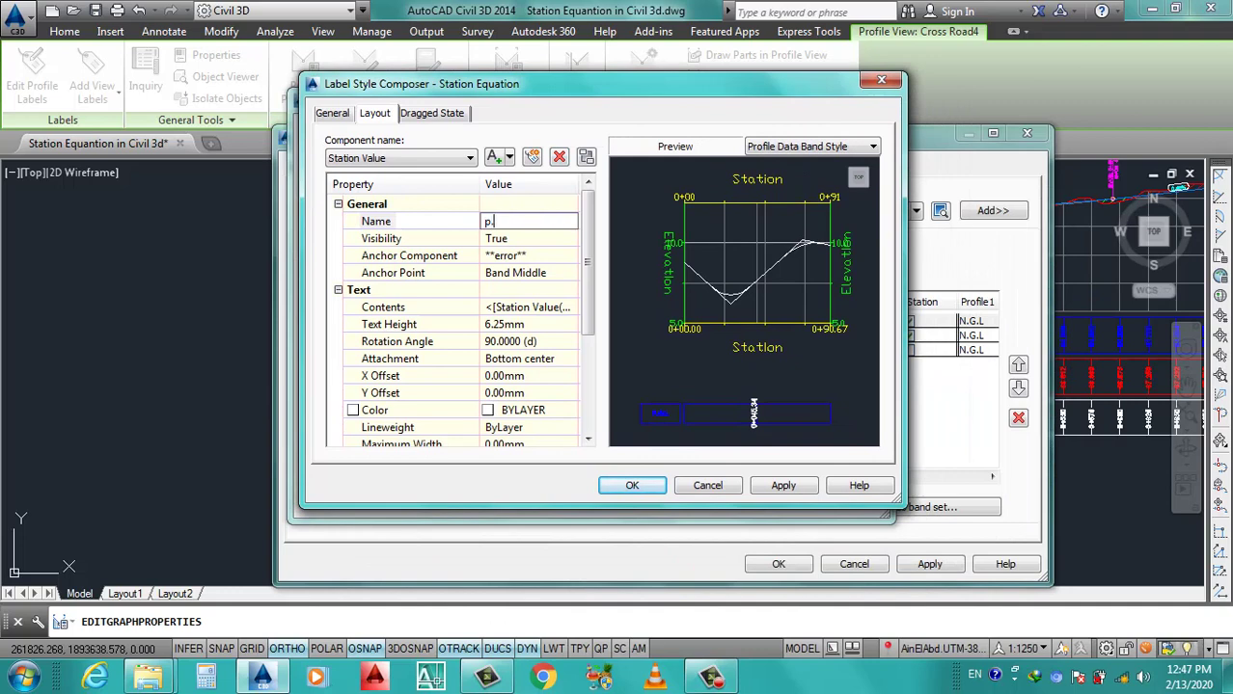
key("BackSpace")
type("P.G")
type(".L")
left_click(511, 306)
left_click(569, 307)
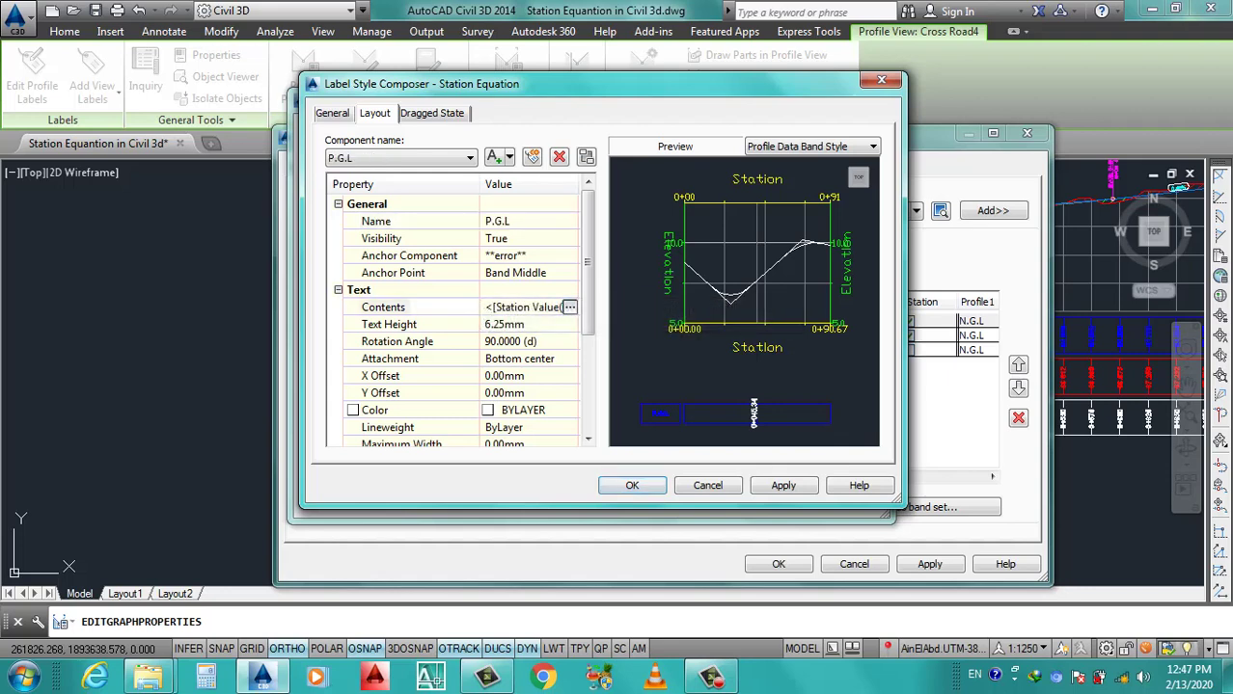
left_click_drag(605, 178, 423, 164)
left_click(337, 201)
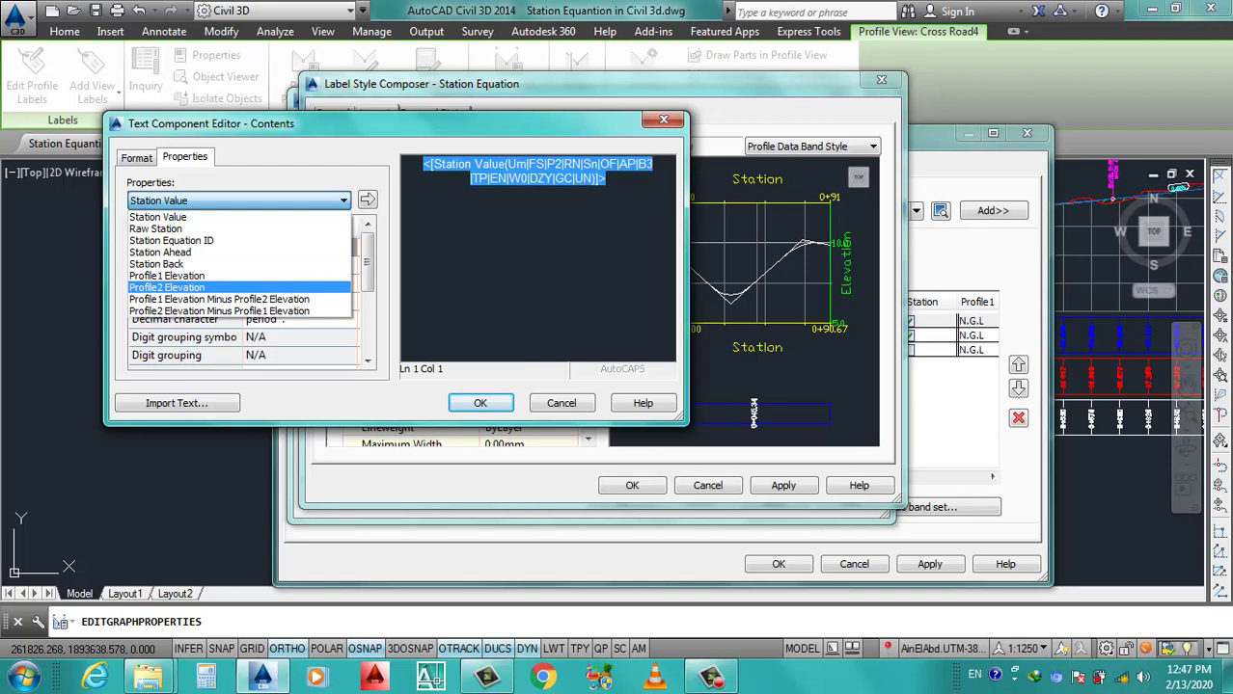
Insert Profile2 Elevation into the P.G.L contents and format the text bold and blue.
key("Return")
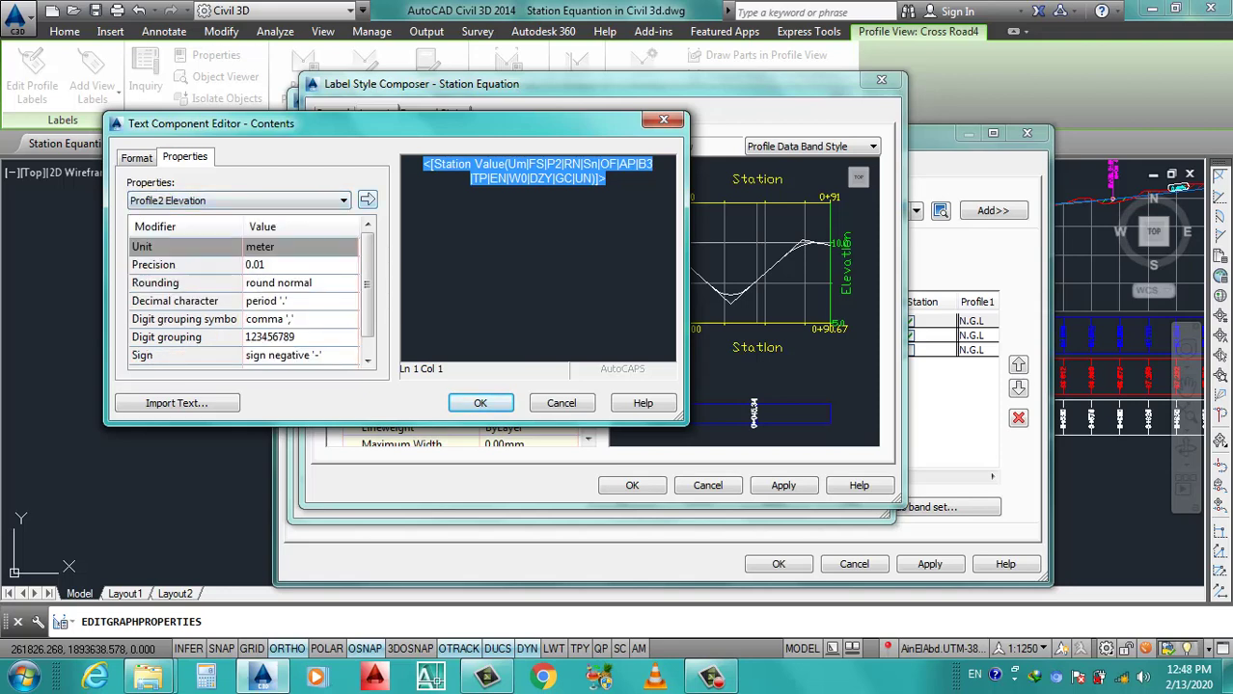
left_click(367, 200)
left_click(136, 157)
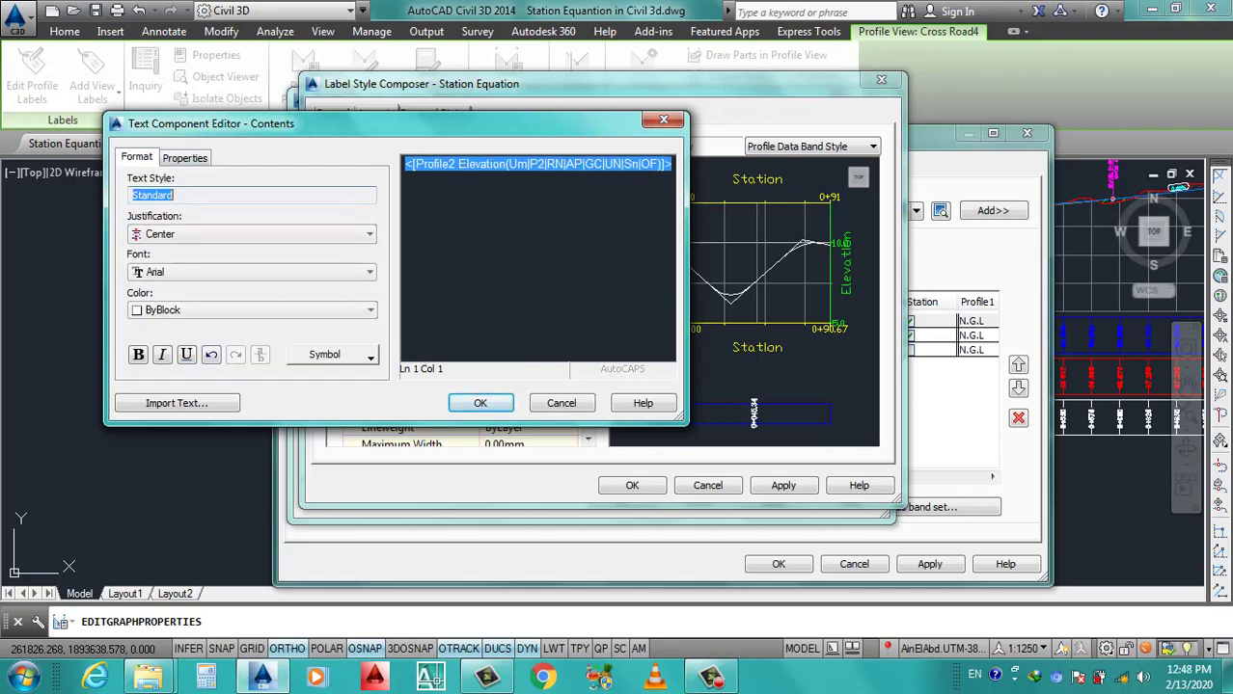
left_click(250, 310)
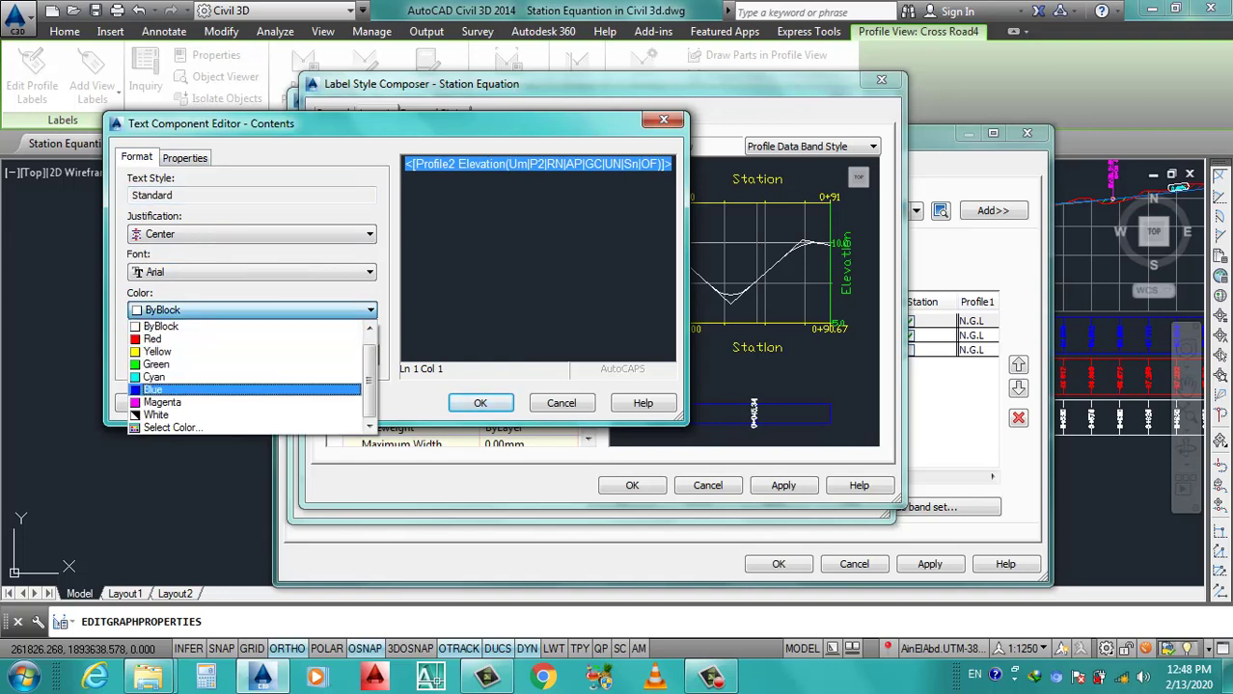
left_click(155, 389)
key("ctrl+b")
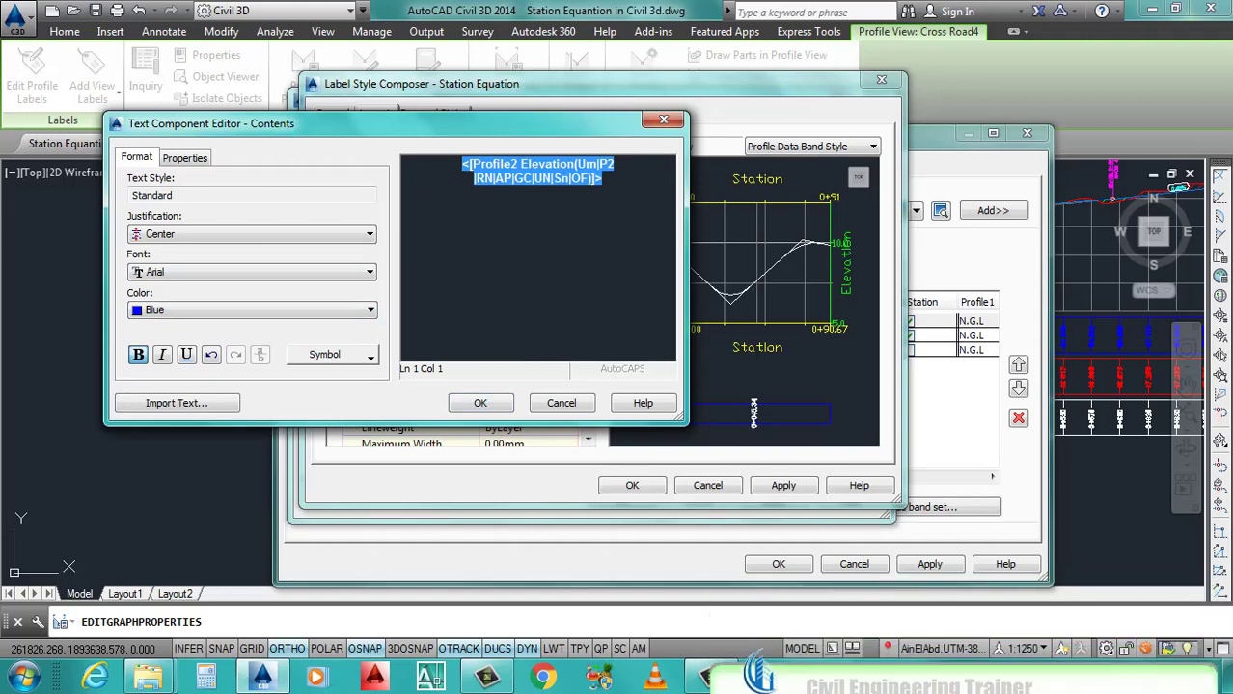
left_click(480, 403)
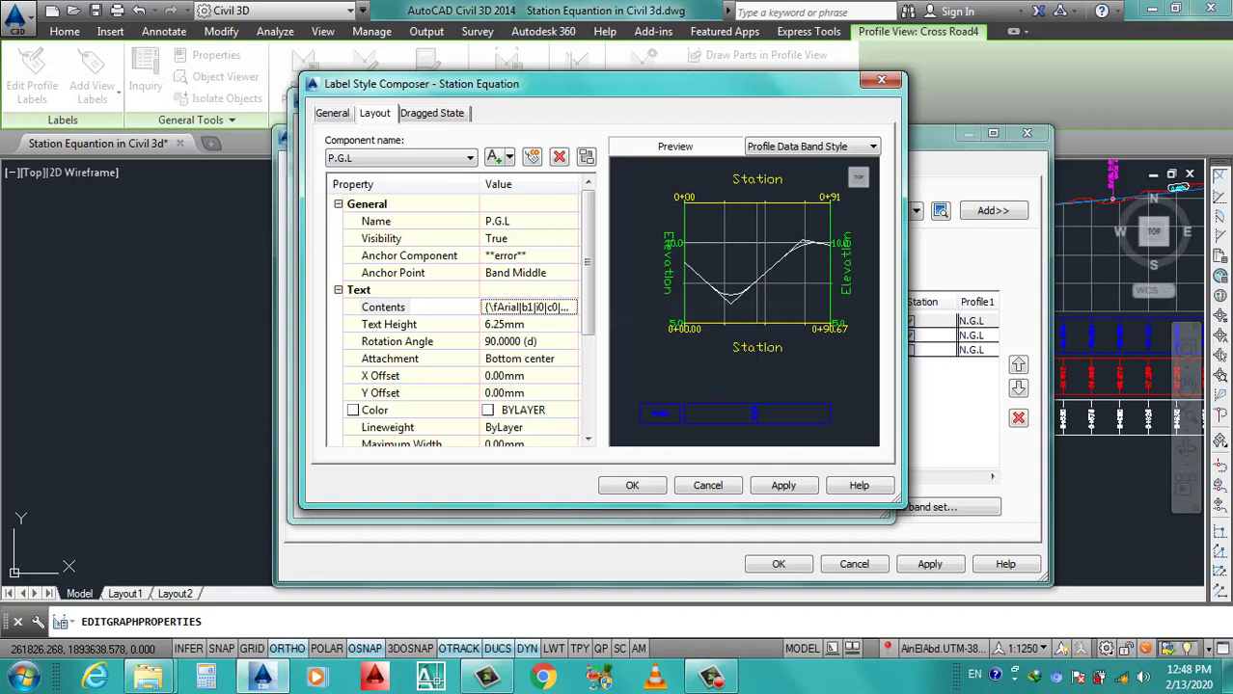
Give the P.G.L component Middle center attachment, 3.50 text height and blue colour.
left_click(516, 272)
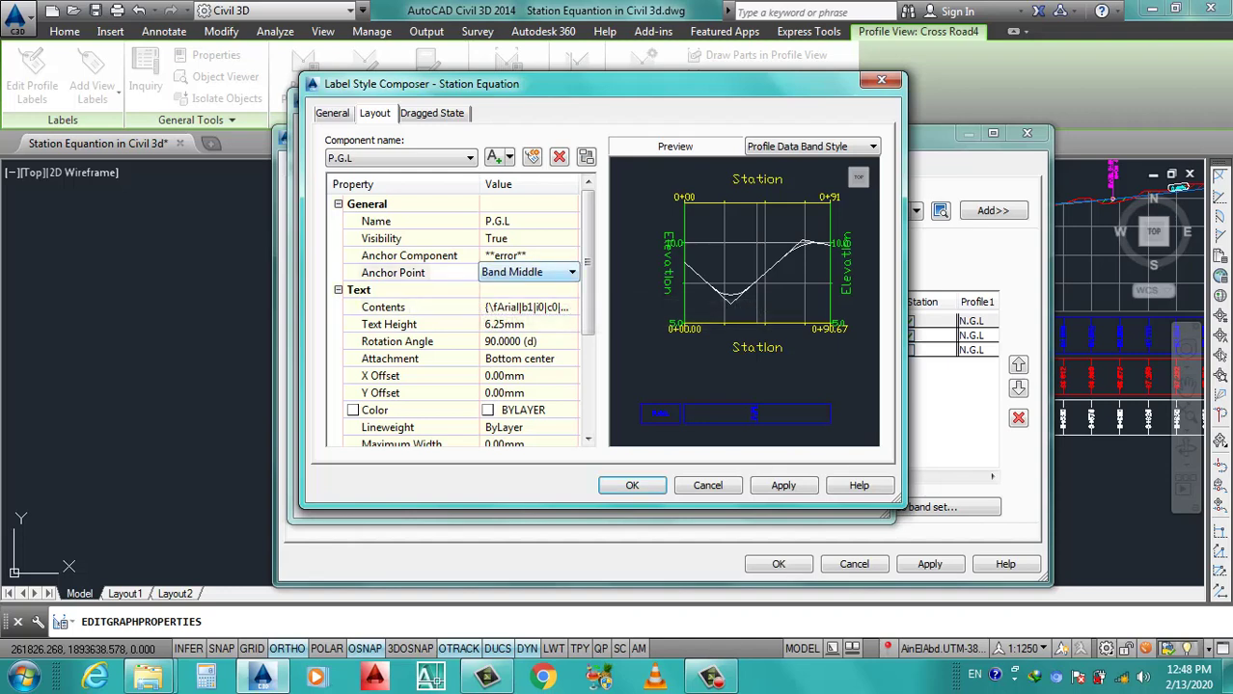
left_click(528, 358)
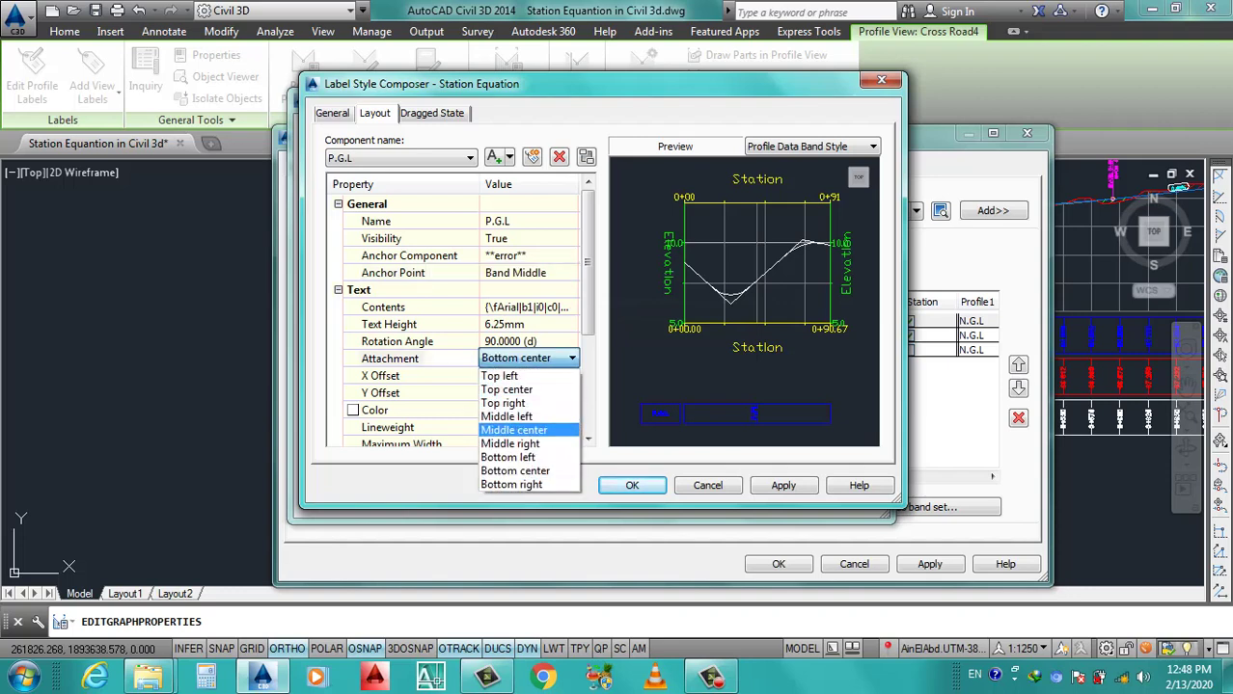
left_click(513, 430)
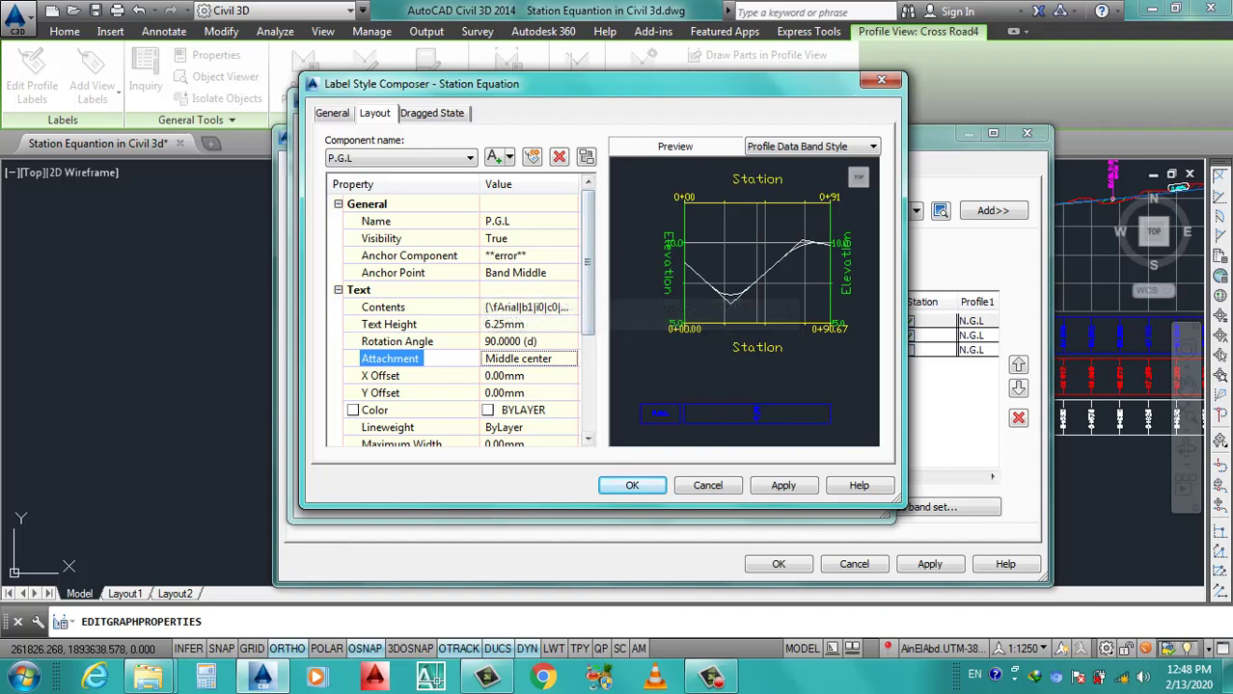
left_click(503, 324)
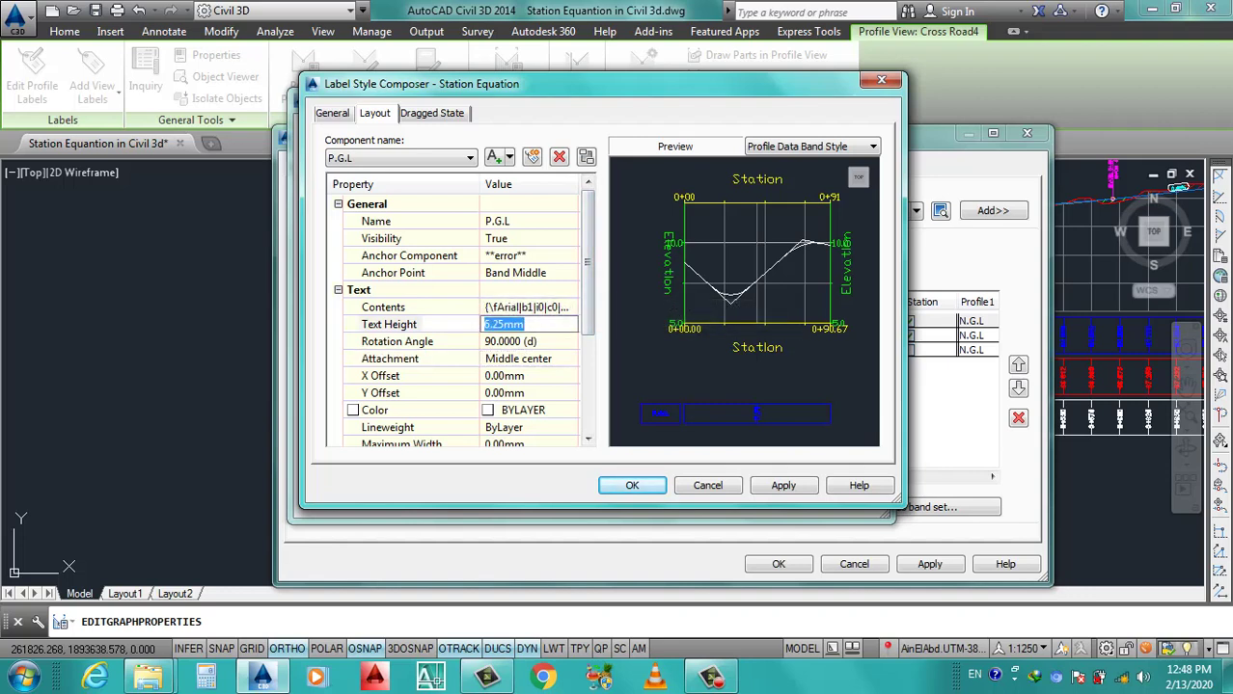
type("3.50")
left_click(506, 341)
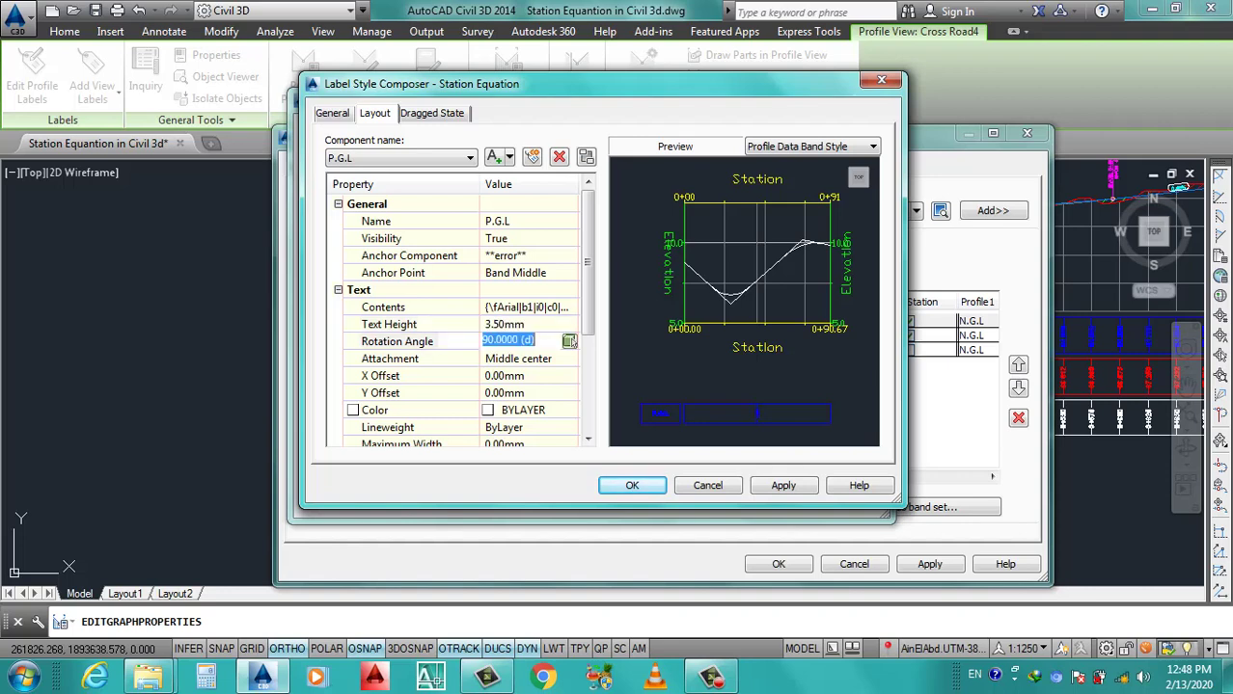
scroll(570, 342, "down", 1)
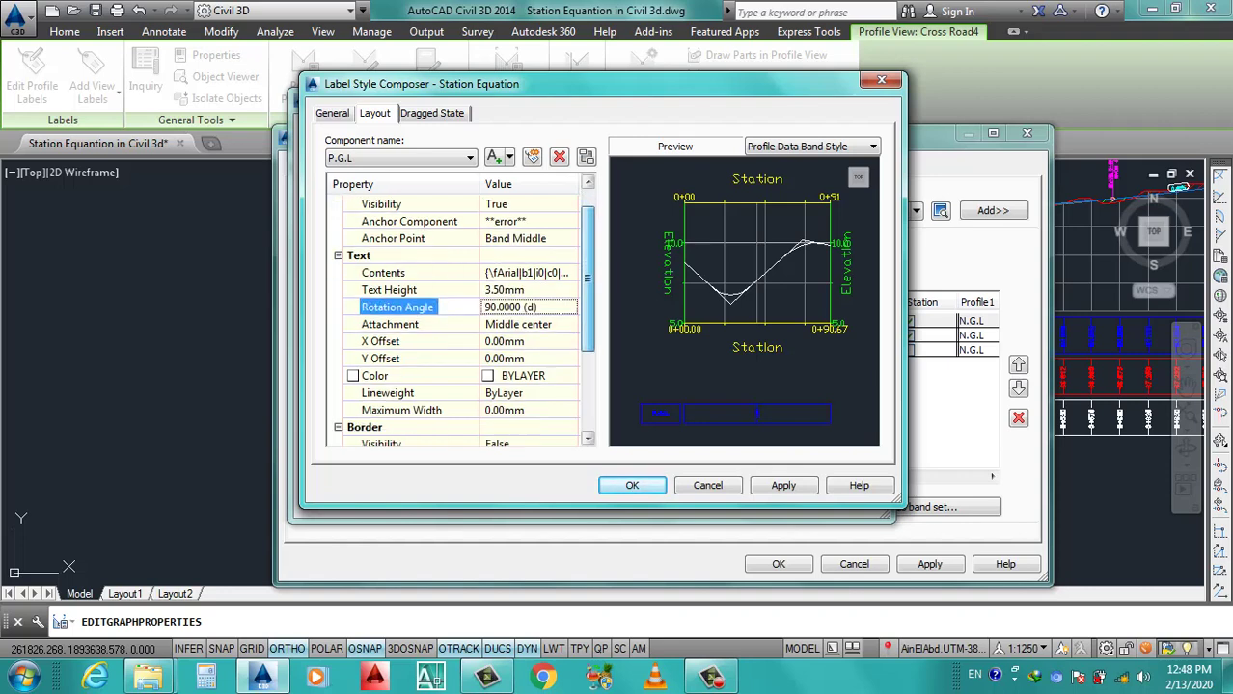
scroll(570, 342, "down", 1)
left_click(569, 342)
left_click(360, 393)
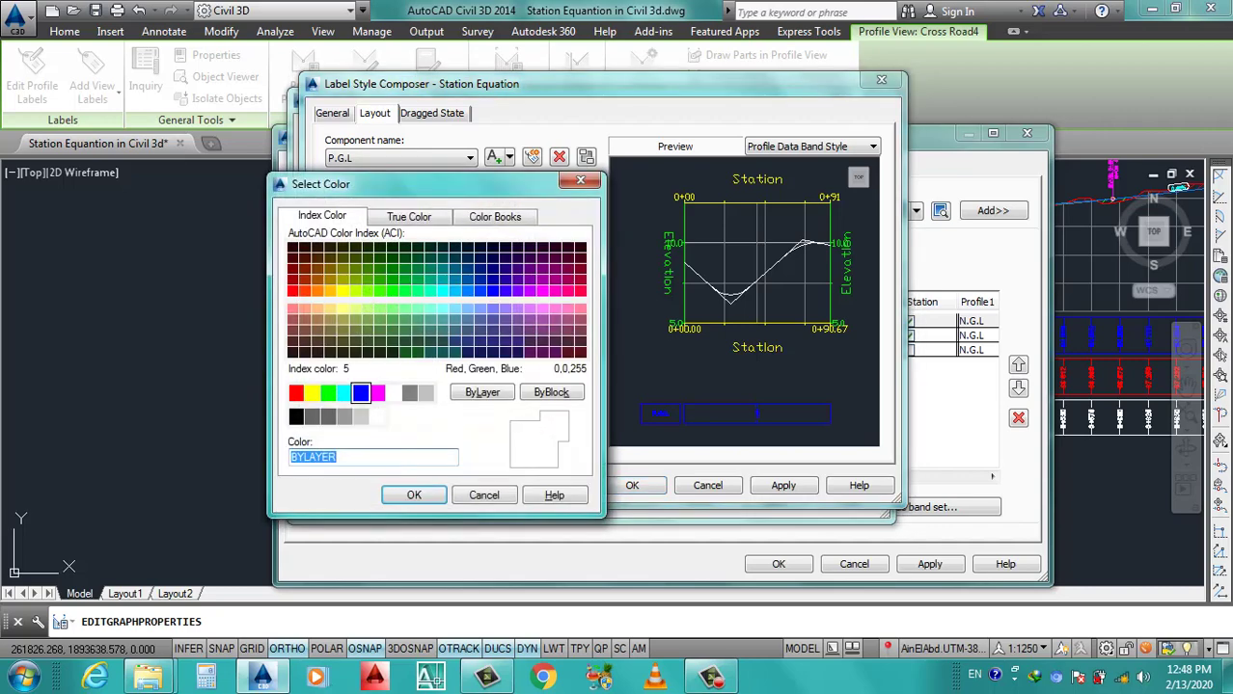
left_click(413, 495)
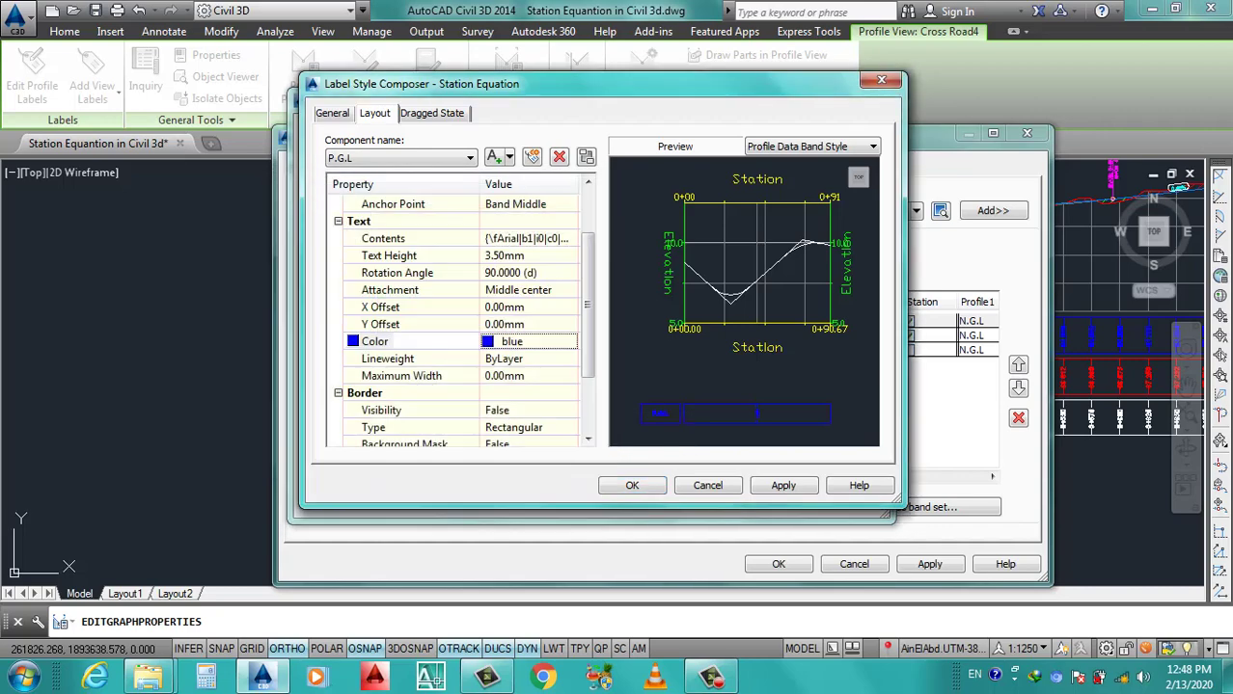
left_click(631, 485)
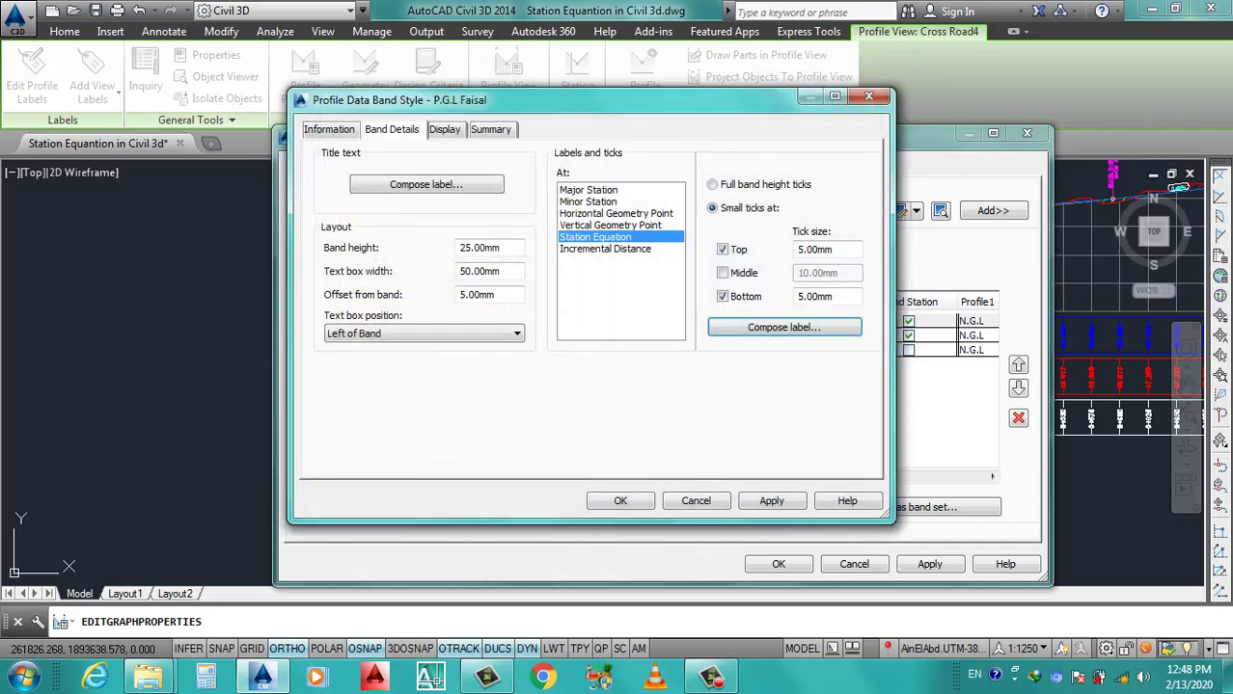
Confirm the band style, band style picker and profile view properties to apply the P.G.L changes.
left_click(621, 501)
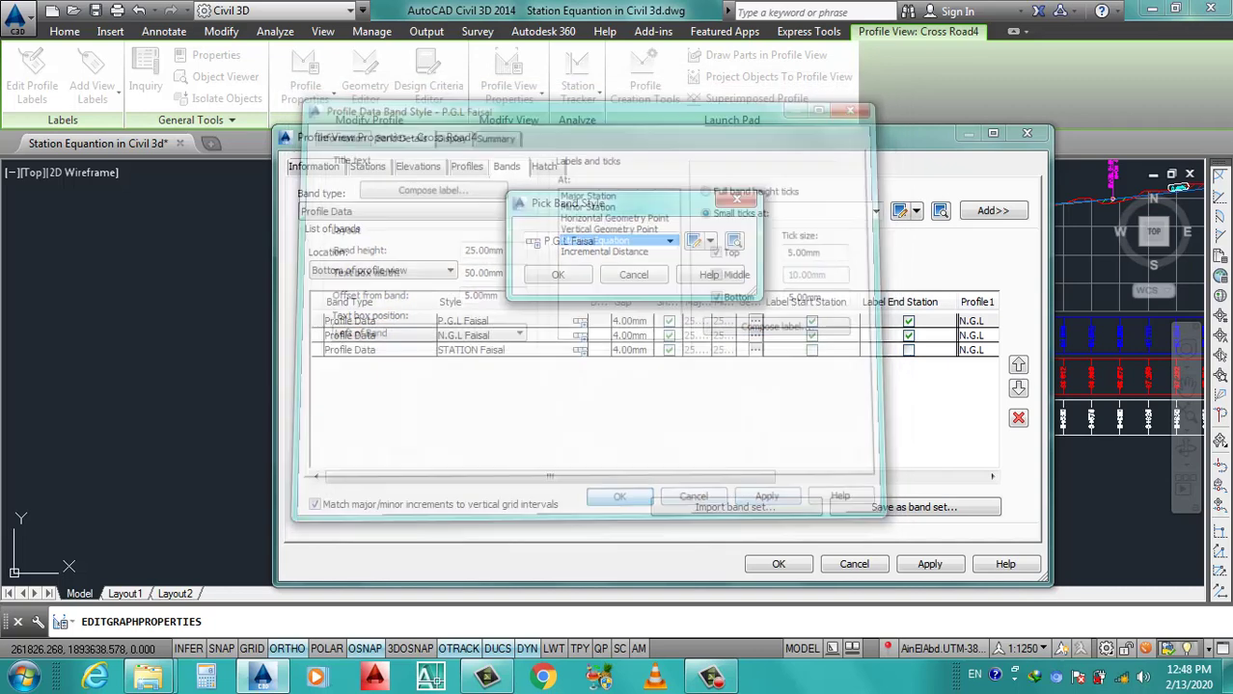
left_click(558, 275)
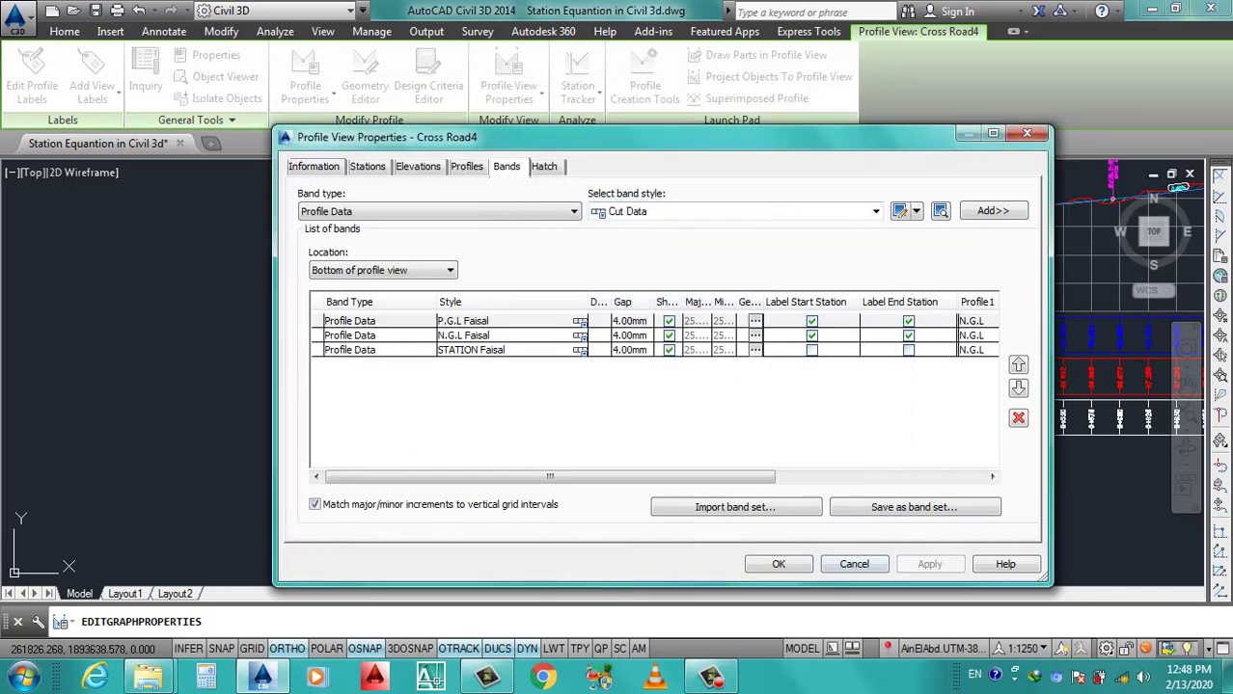
left_click(778, 564)
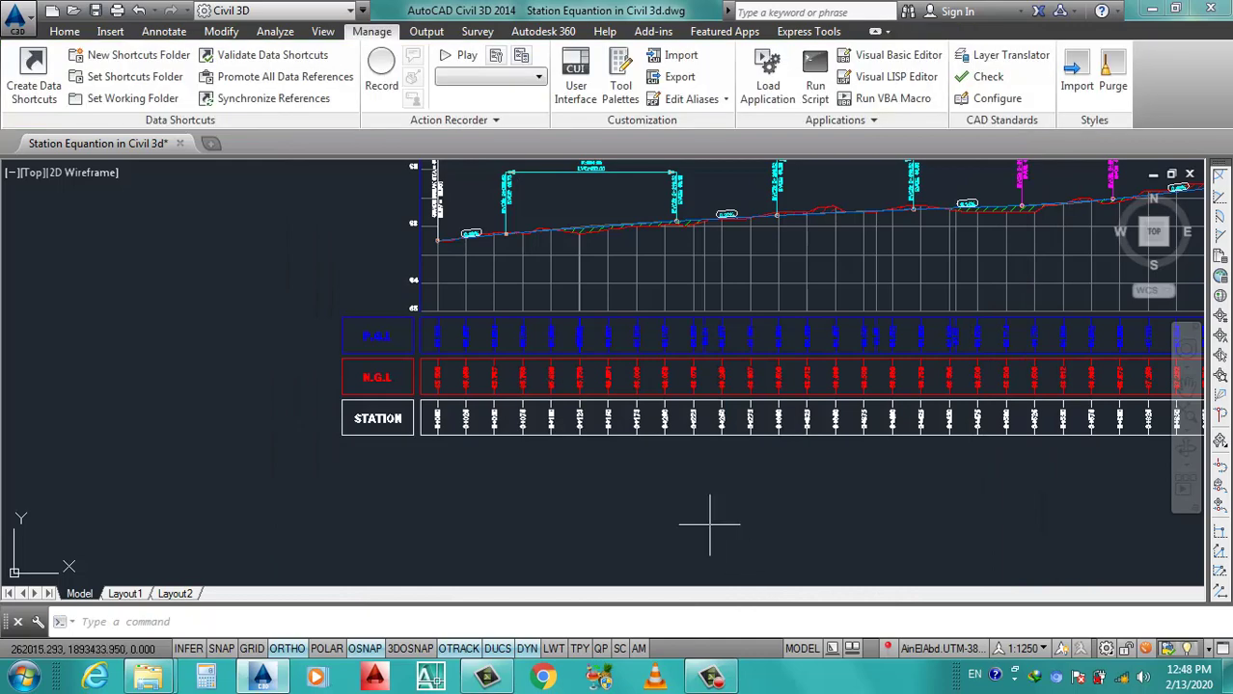
Zoom and pan along the profile view to inspect the new blue P.G.L elevation labels.
scroll(761, 301, "up", 5)
scroll(489, 352, "down", 2)
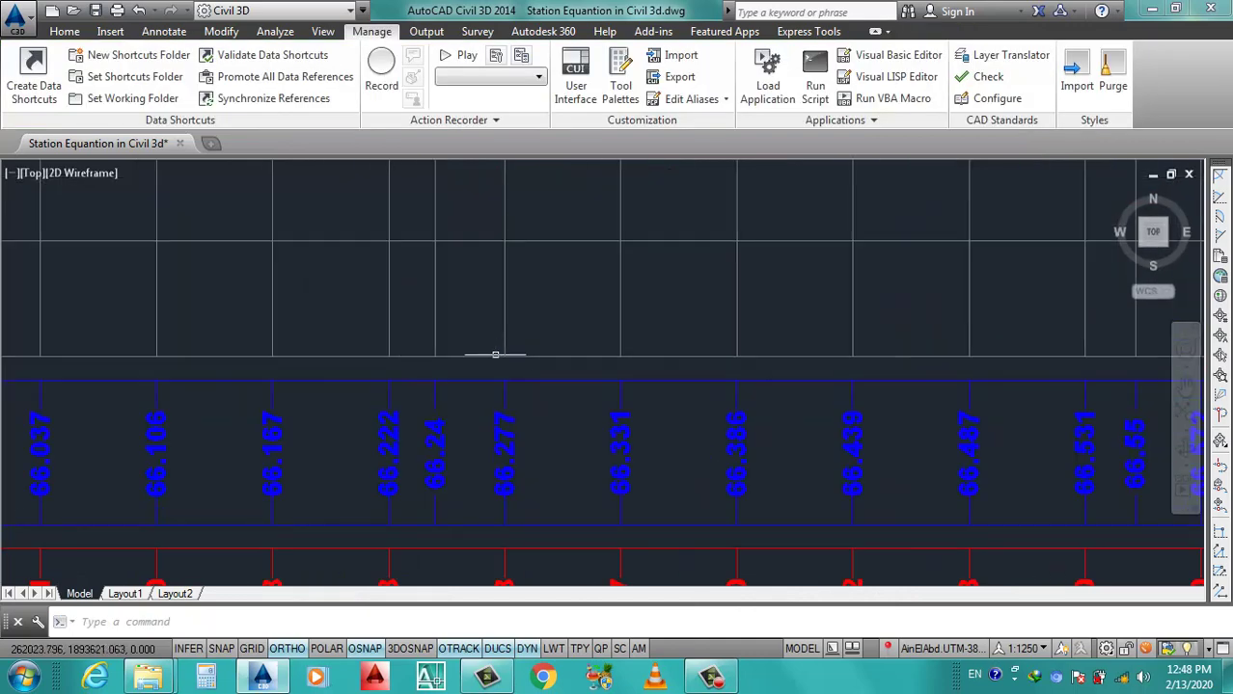
middle_click_drag(489, 353, 448, 431)
scroll(477, 449, "up", 2)
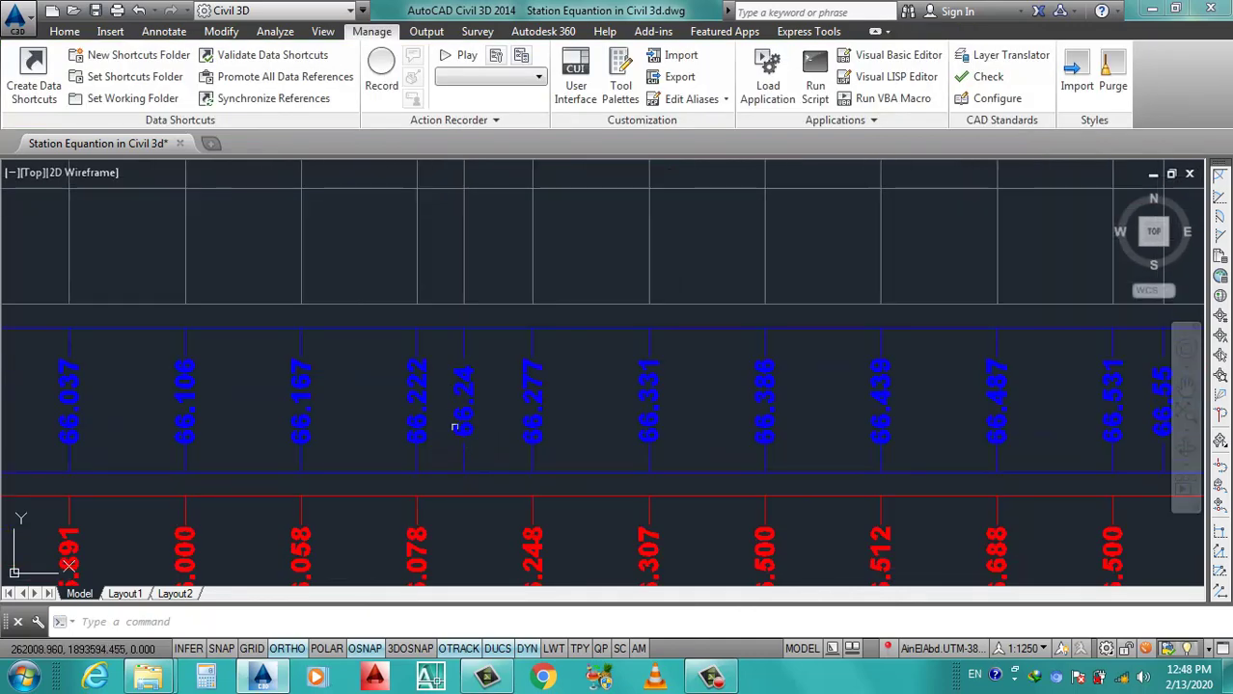
scroll(455, 421, "down", 2)
scroll(459, 416, "down", 2)
scroll(459, 416, "down", 2)
scroll(280, 430, "up", 4)
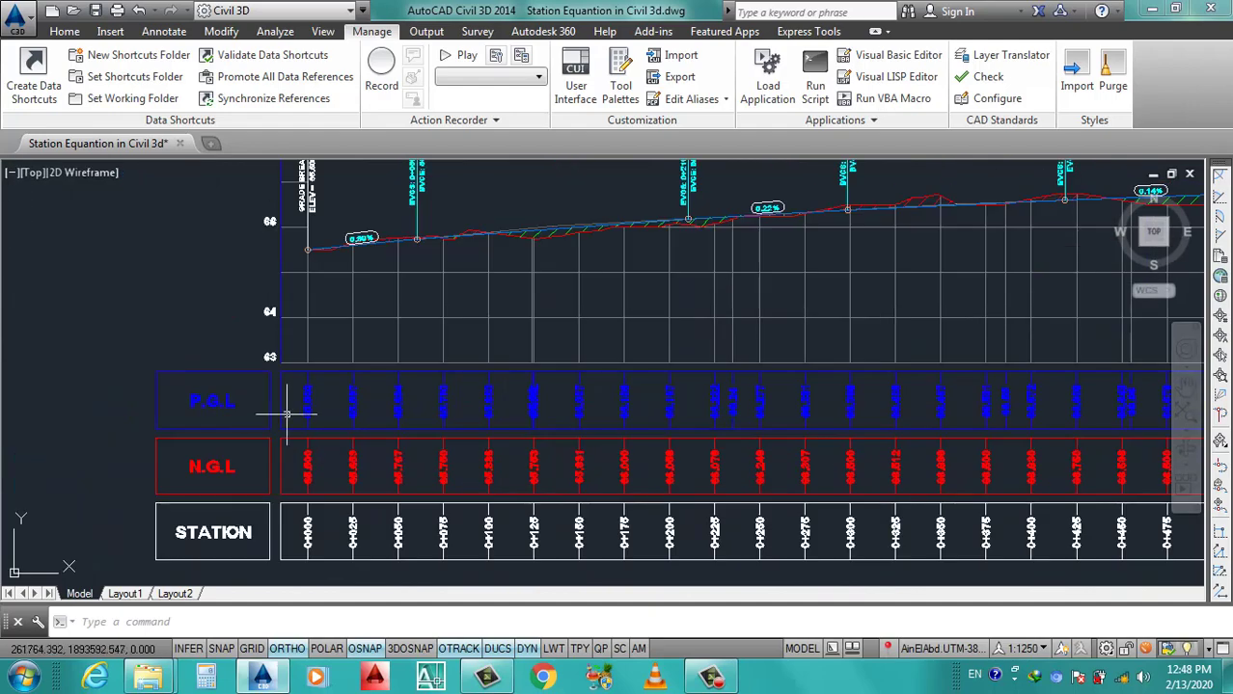
scroll(280, 431, "down", 4)
scroll(473, 421, "up", 2)
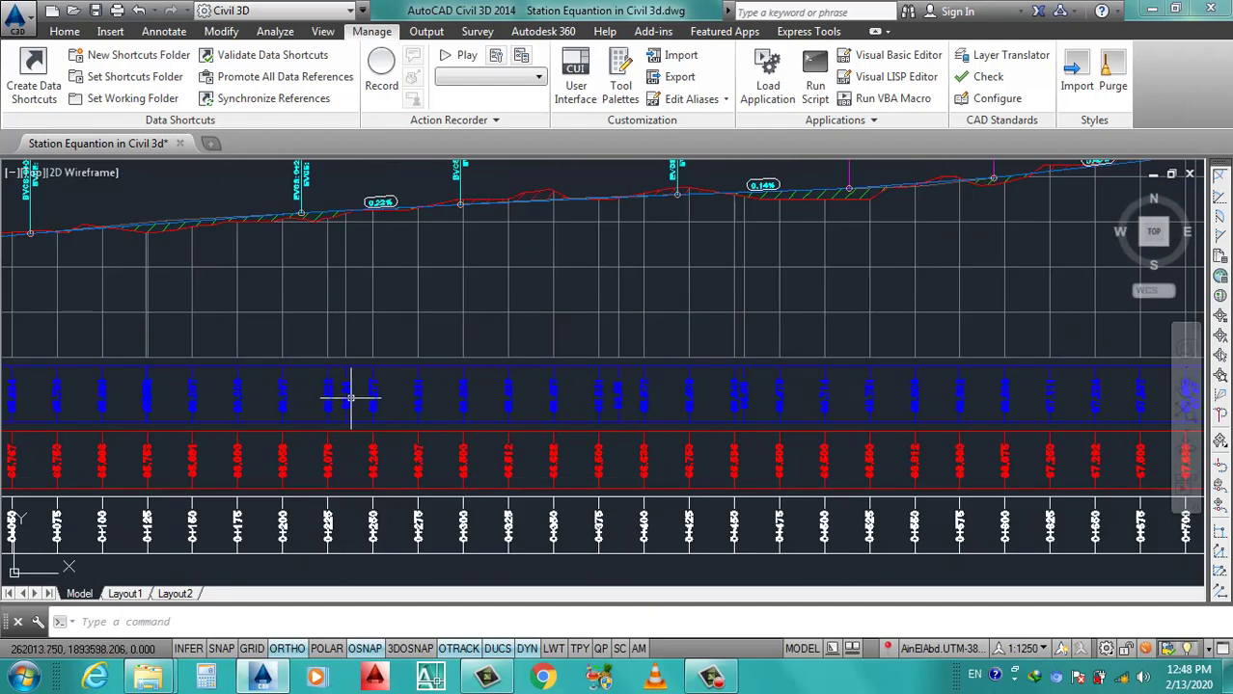
scroll(503, 405, "down", 3)
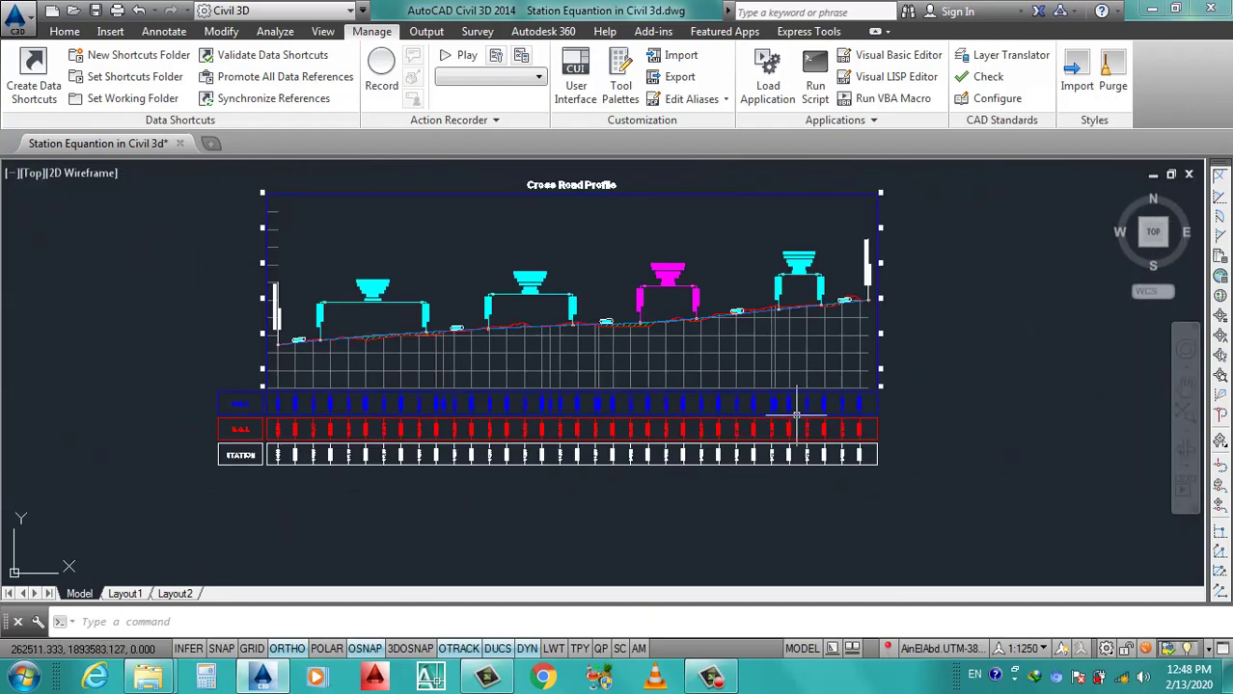
scroll(742, 395, "up", 3)
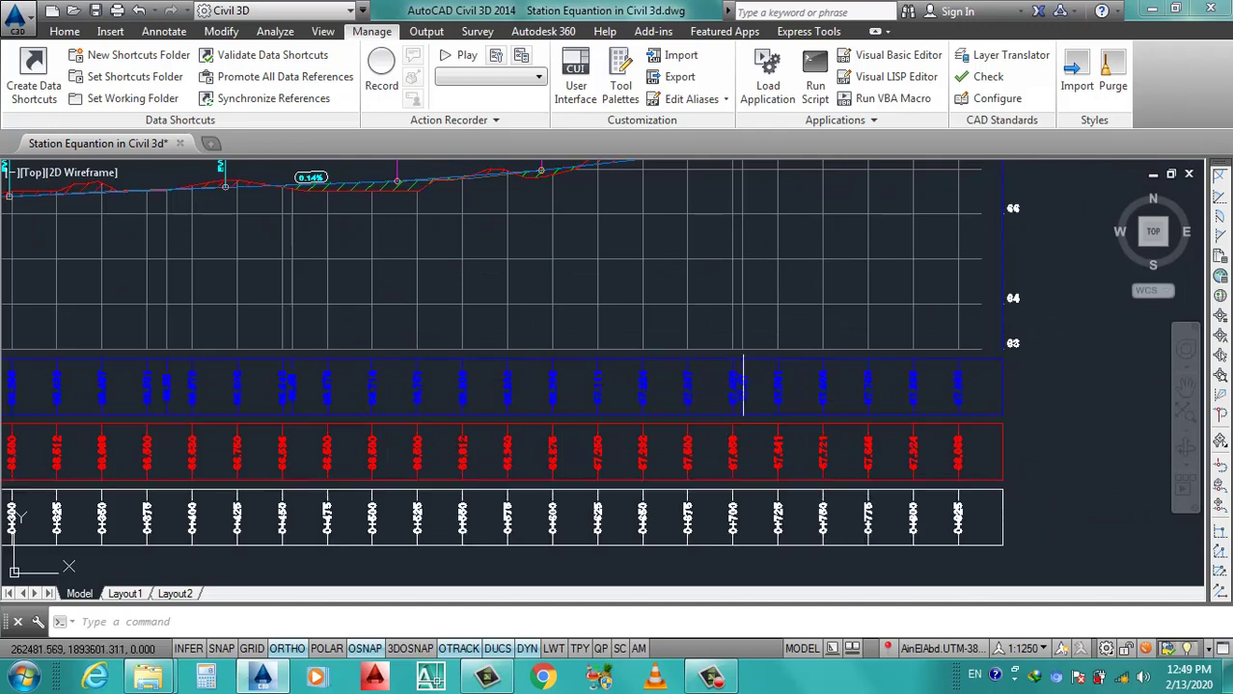
scroll(677, 375, "down", 4)
scroll(468, 415, "up", 2)
scroll(352, 395, "up", 2)
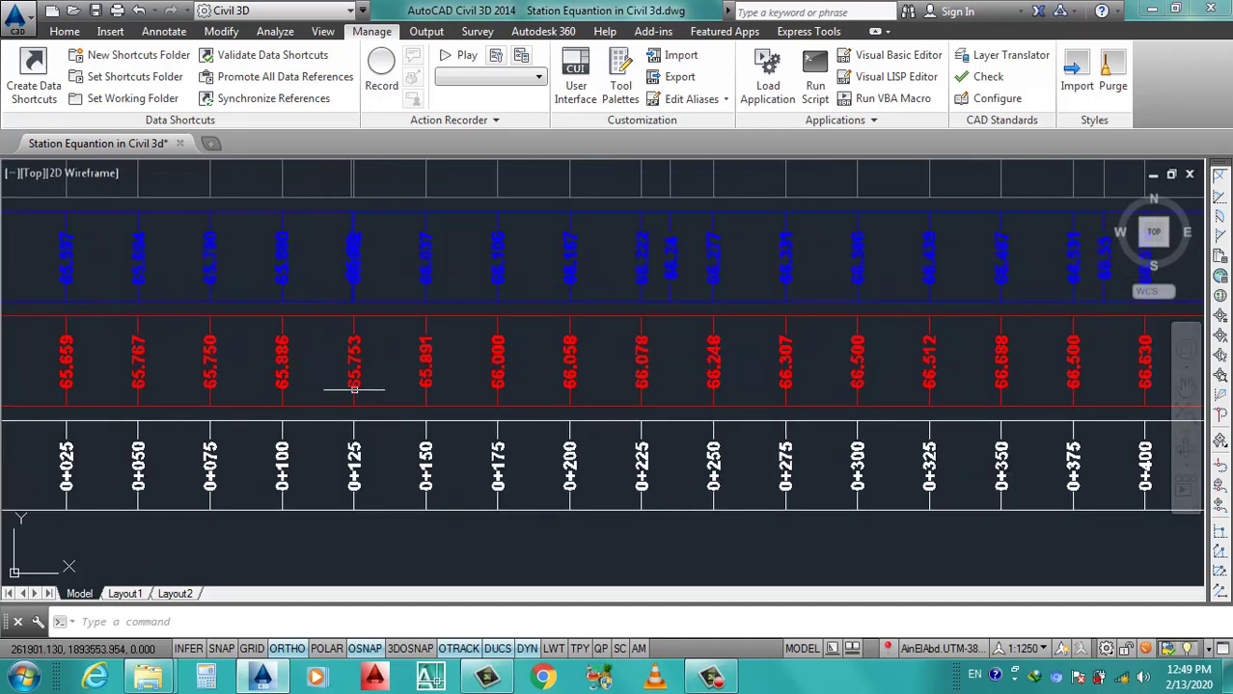
scroll(702, 336, "up", 1)
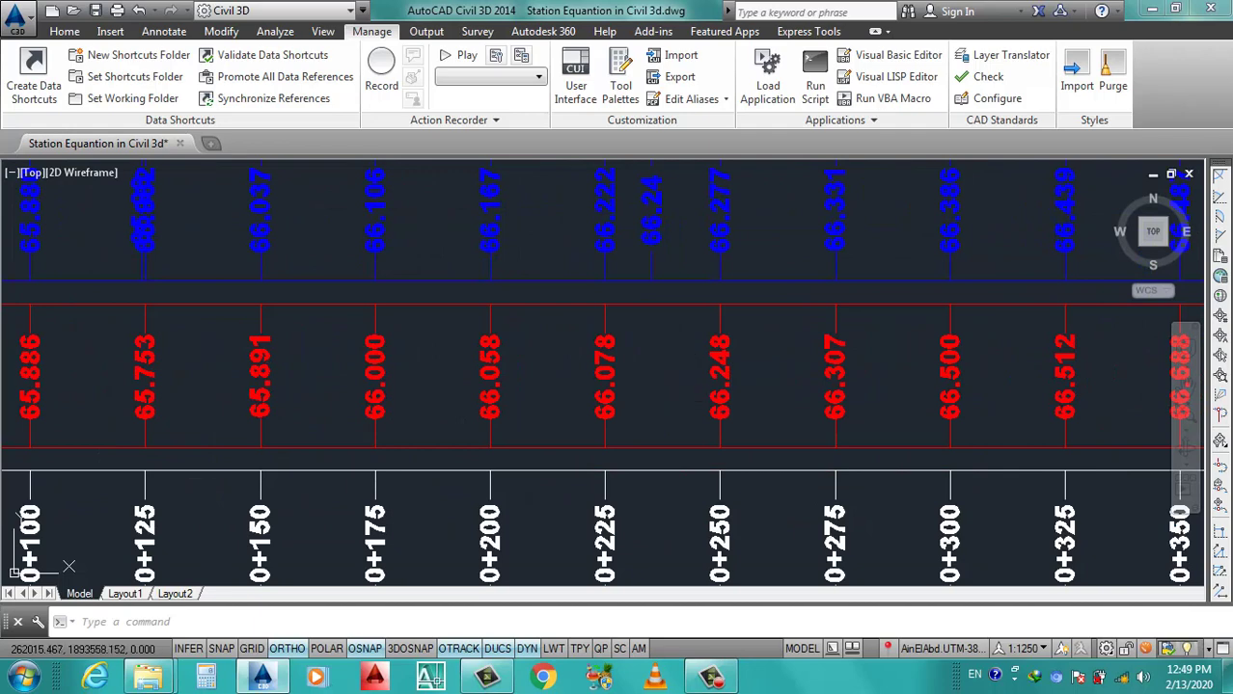
scroll(688, 366, "down", 4)
Open the N.G.L Faisal band style from the Cross Road profile view's properties.
left_click(667, 372)
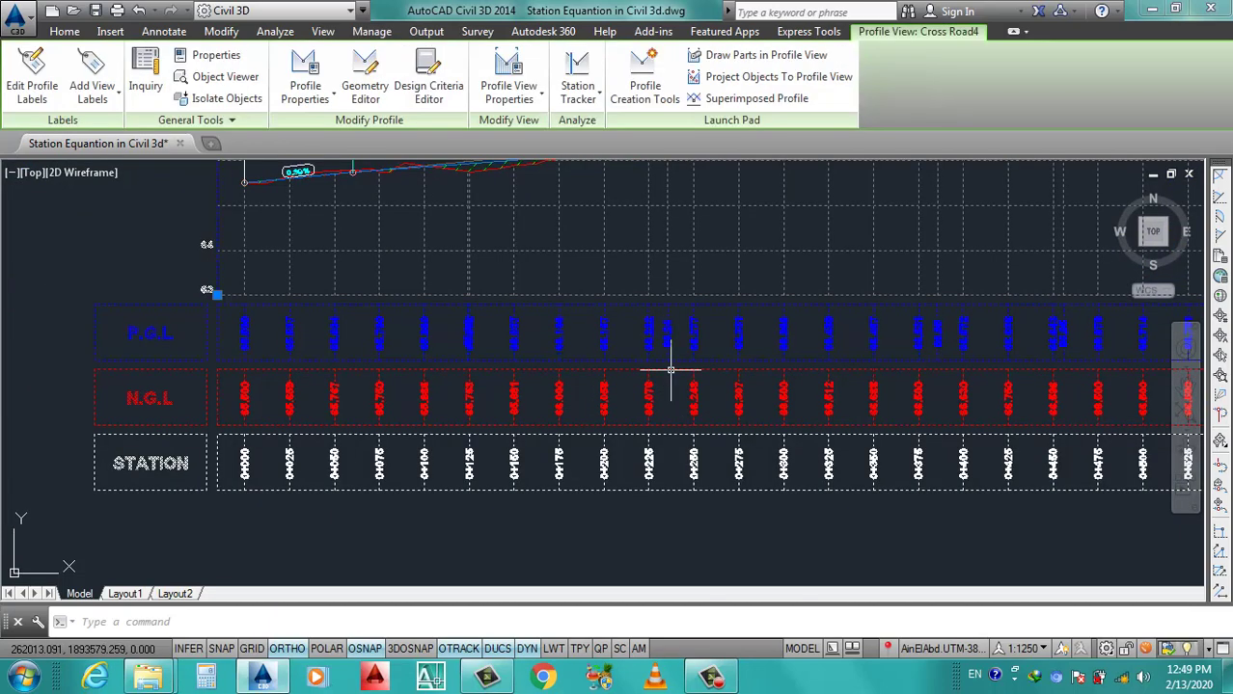
right_click(670, 368)
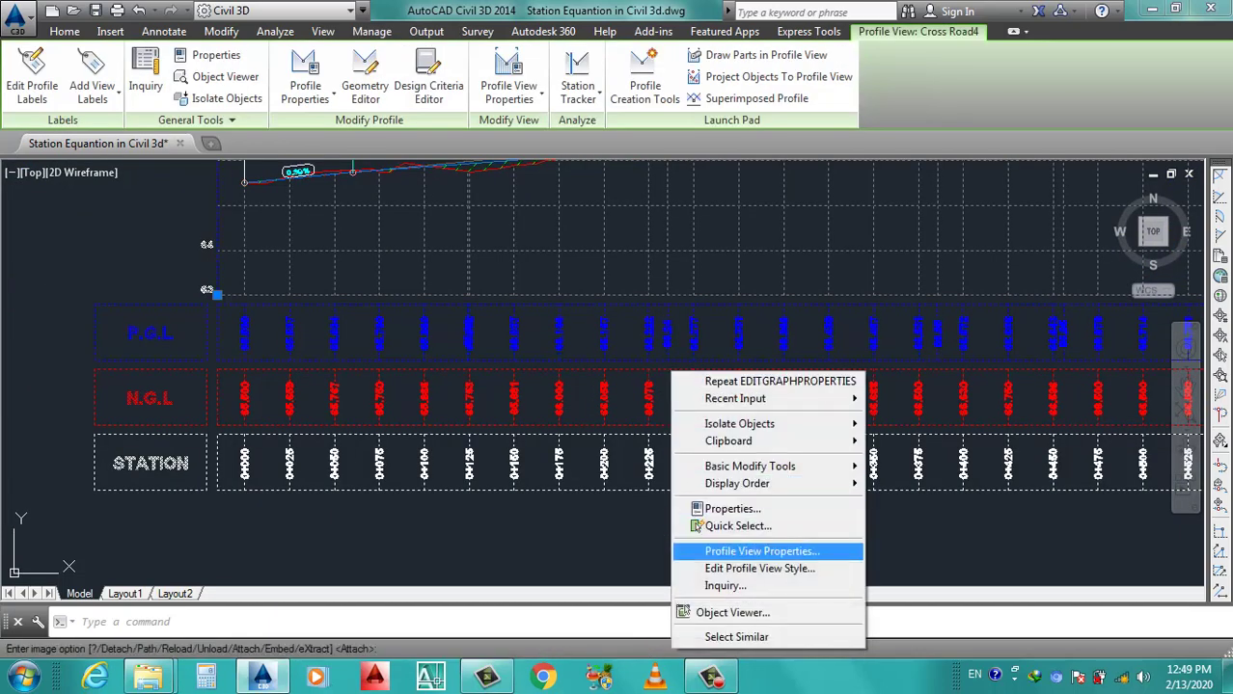
left_click(762, 551)
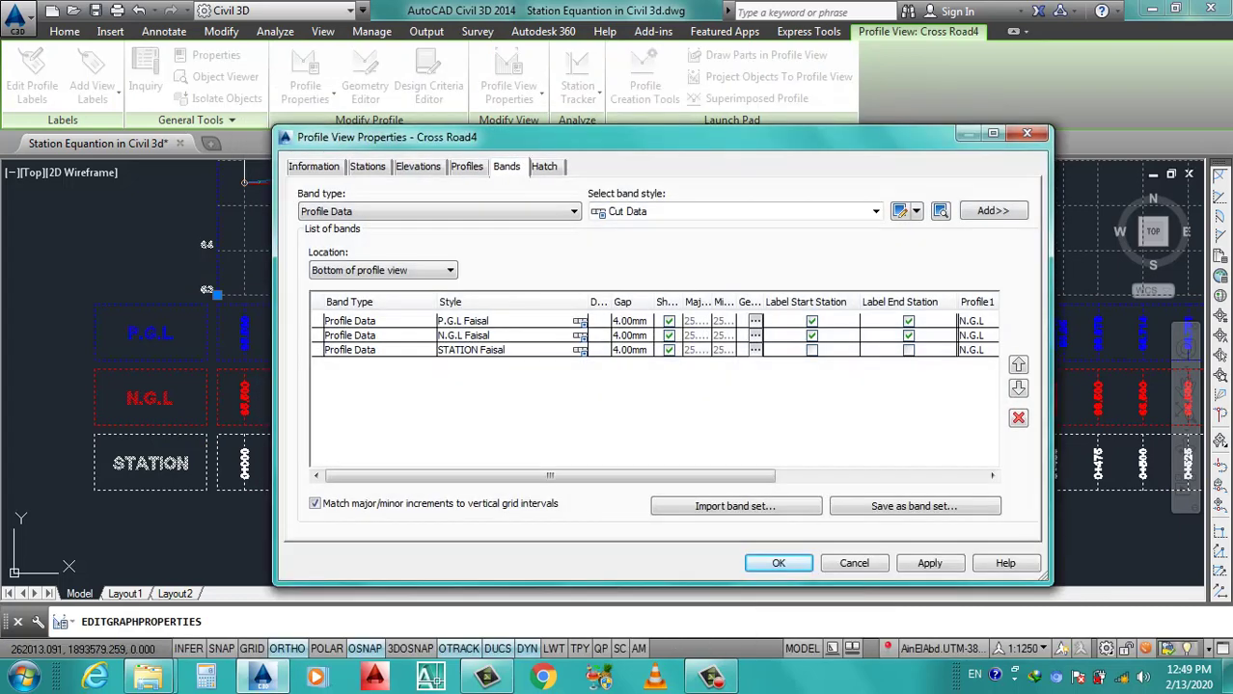
left_click(349, 334)
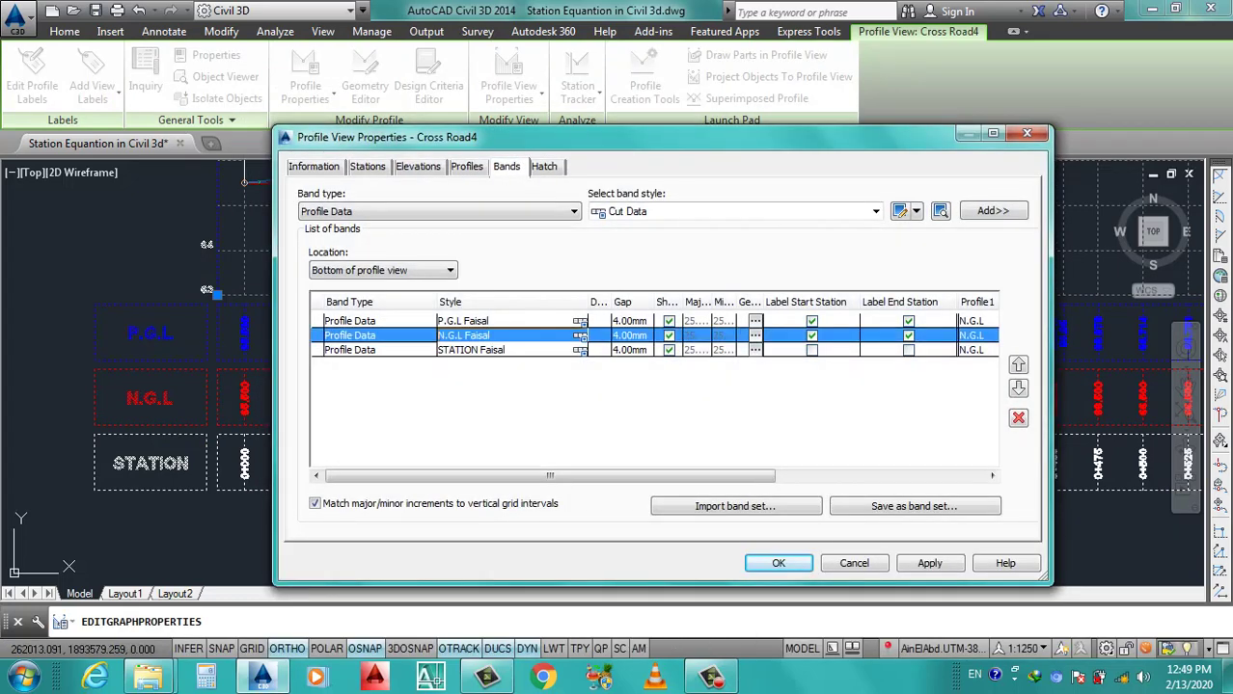
left_click(579, 335)
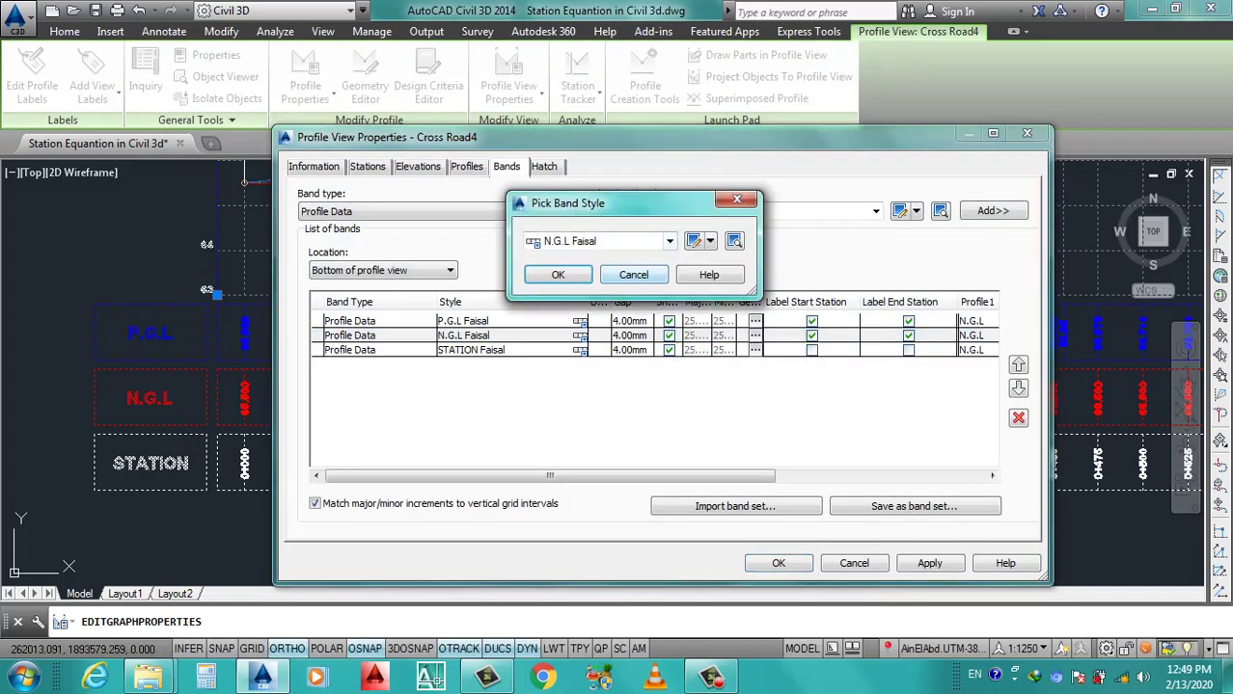
left_click(692, 241)
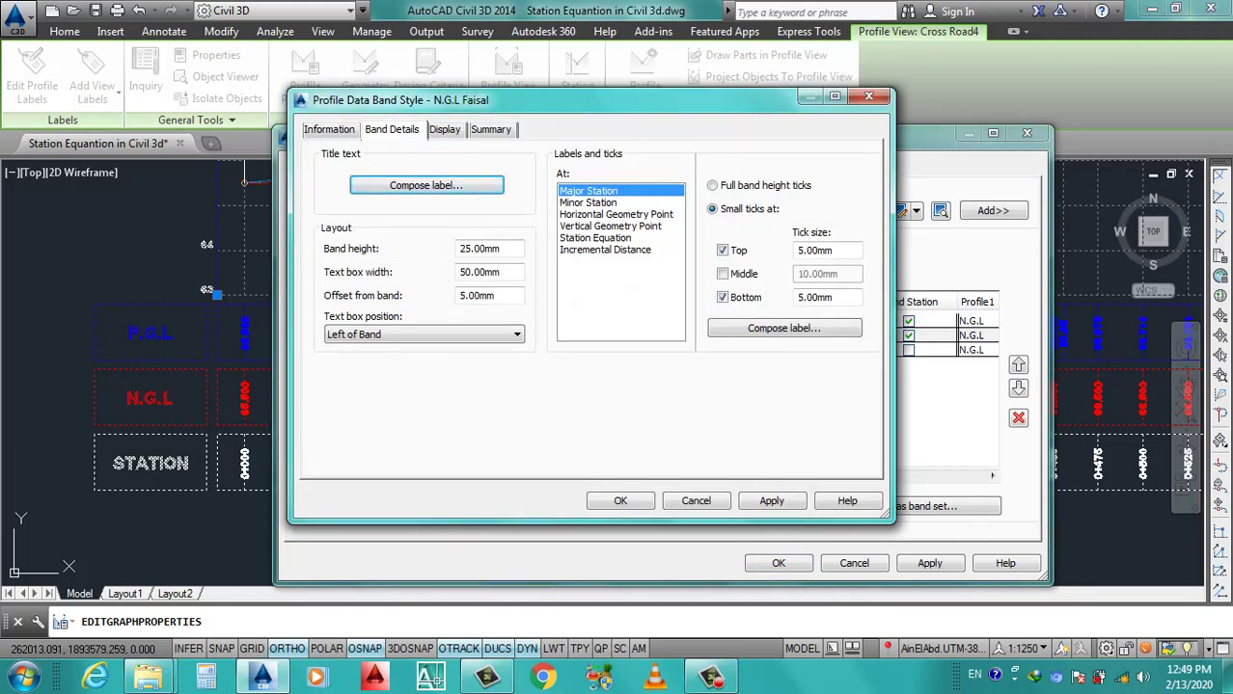
Show labels and ticks at station equations, colouring the ticks red.
left_click(444, 129)
scroll(868, 299, "down", 1)
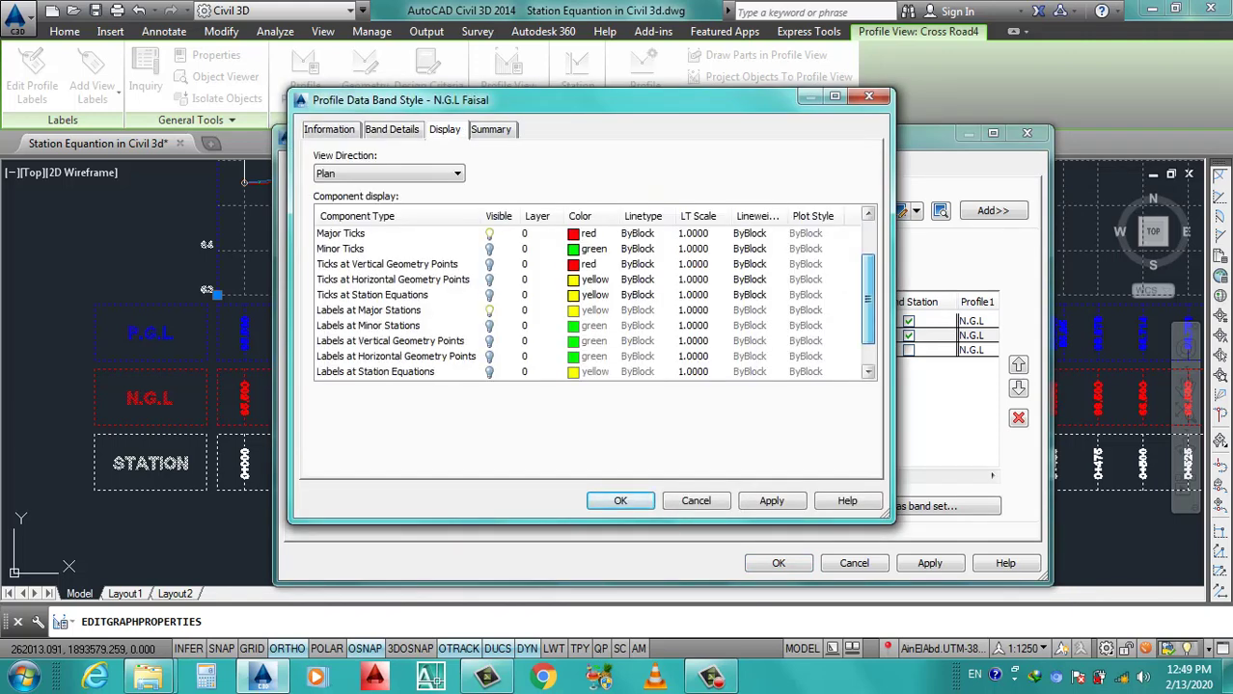
scroll(868, 299, "down", 1)
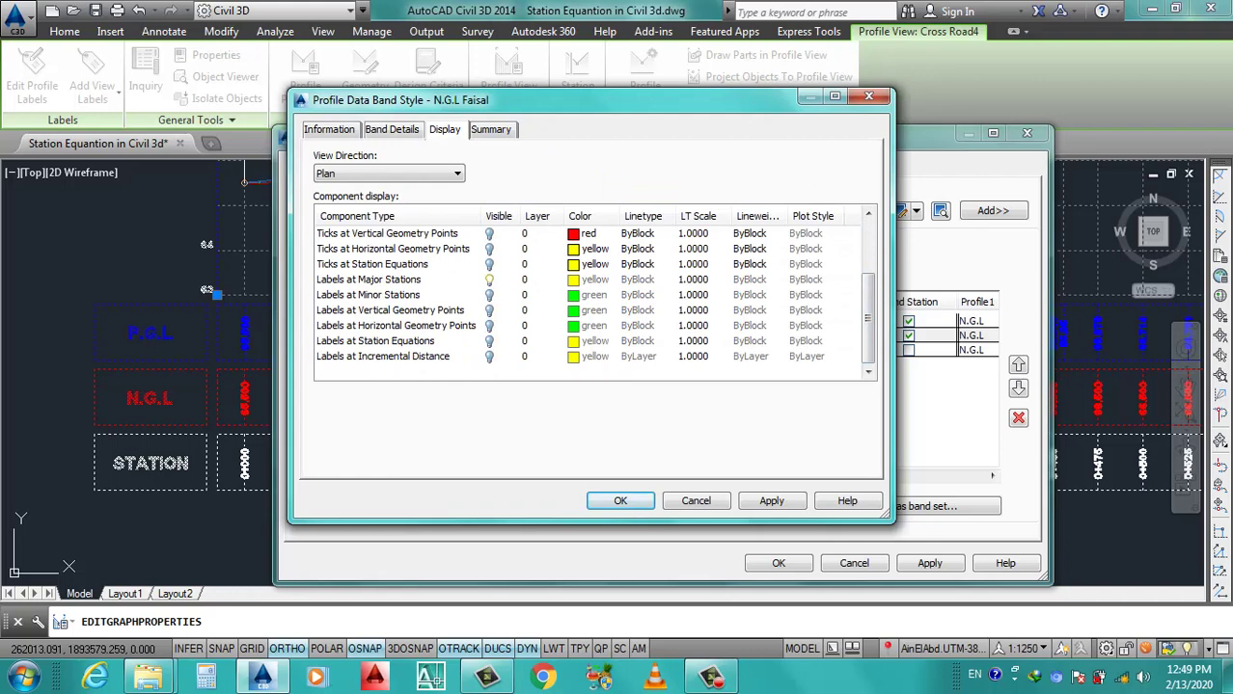
left_click(489, 342)
left_click(489, 341)
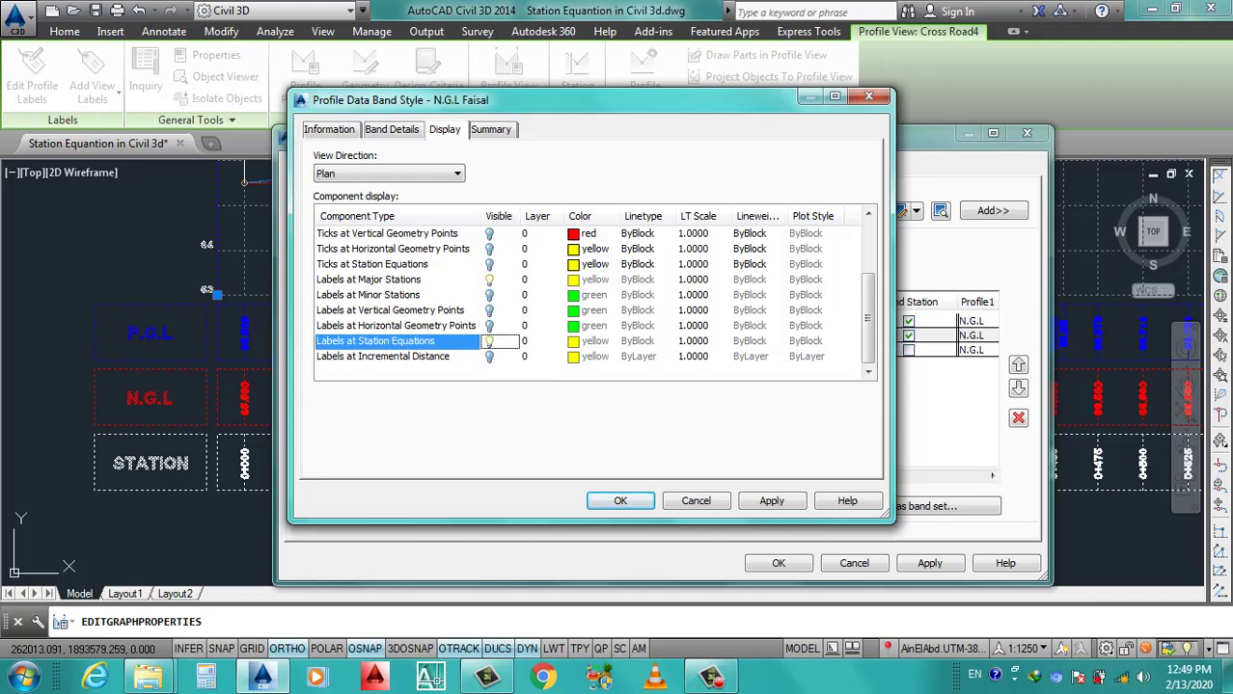
left_click(489, 264)
left_click(584, 265)
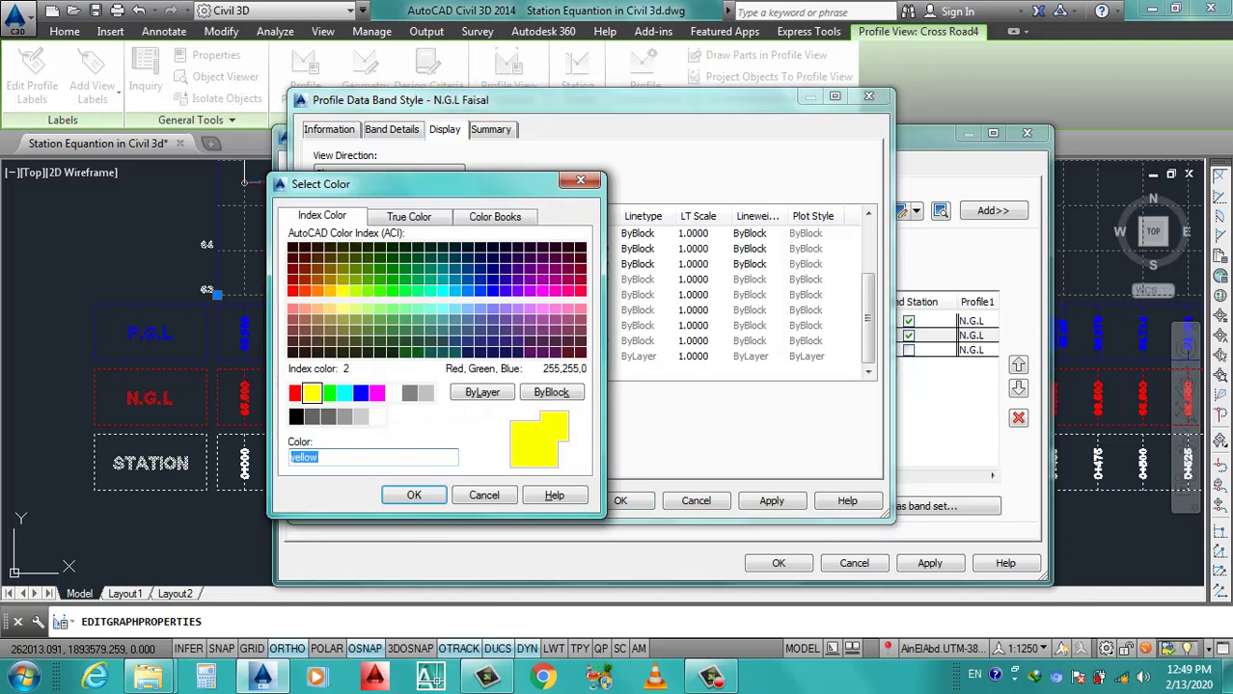
left_click(295, 393)
left_click(414, 495)
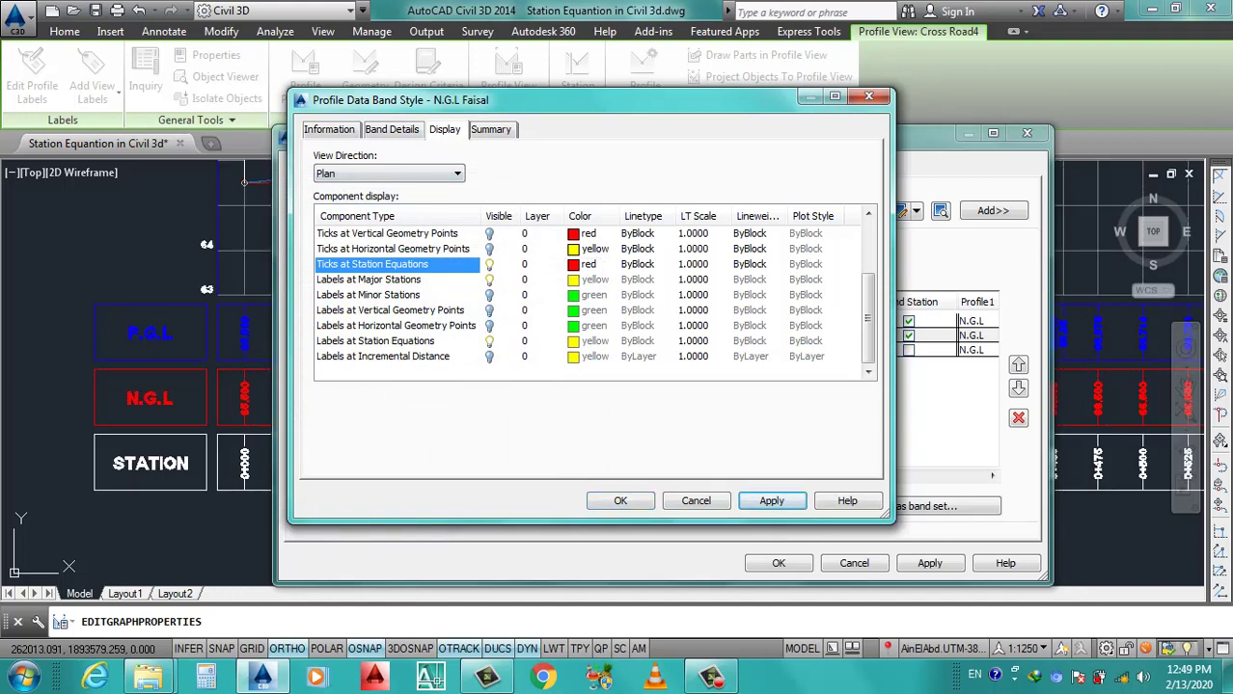
key("ctrl+shift+Tab")
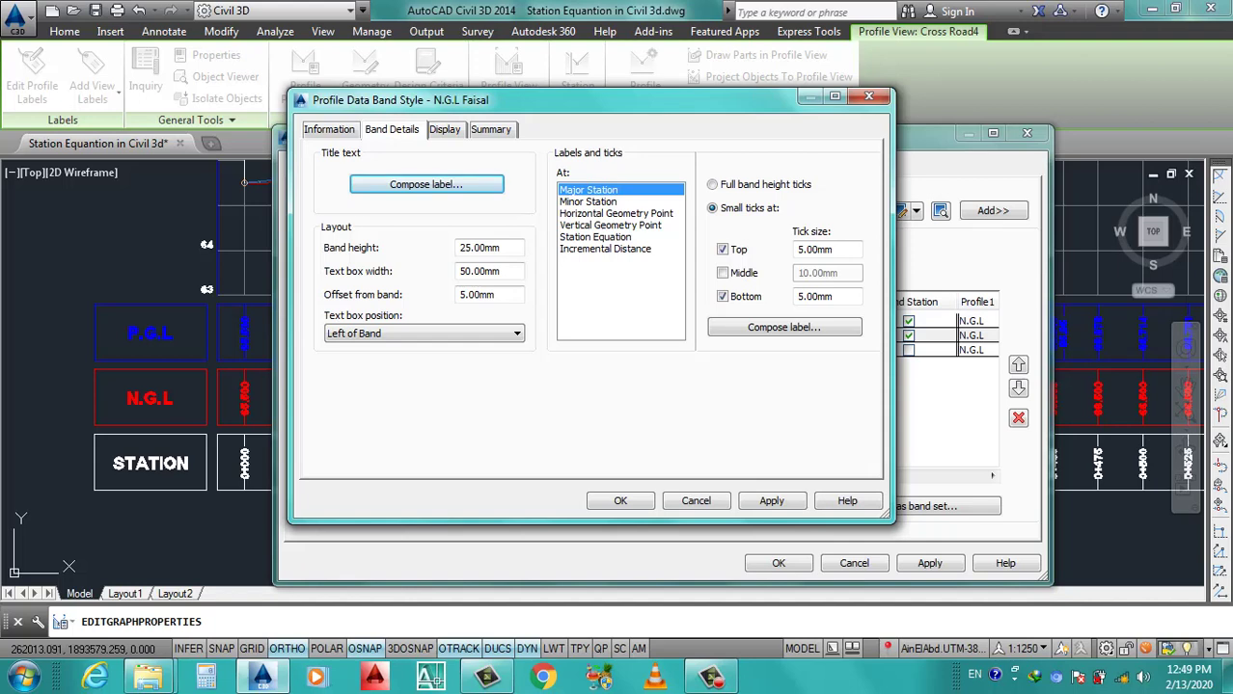
Compose the Station Equation label, renaming its Profile1 Elevation component N.G.L and opening its contents.
left_click(595, 236)
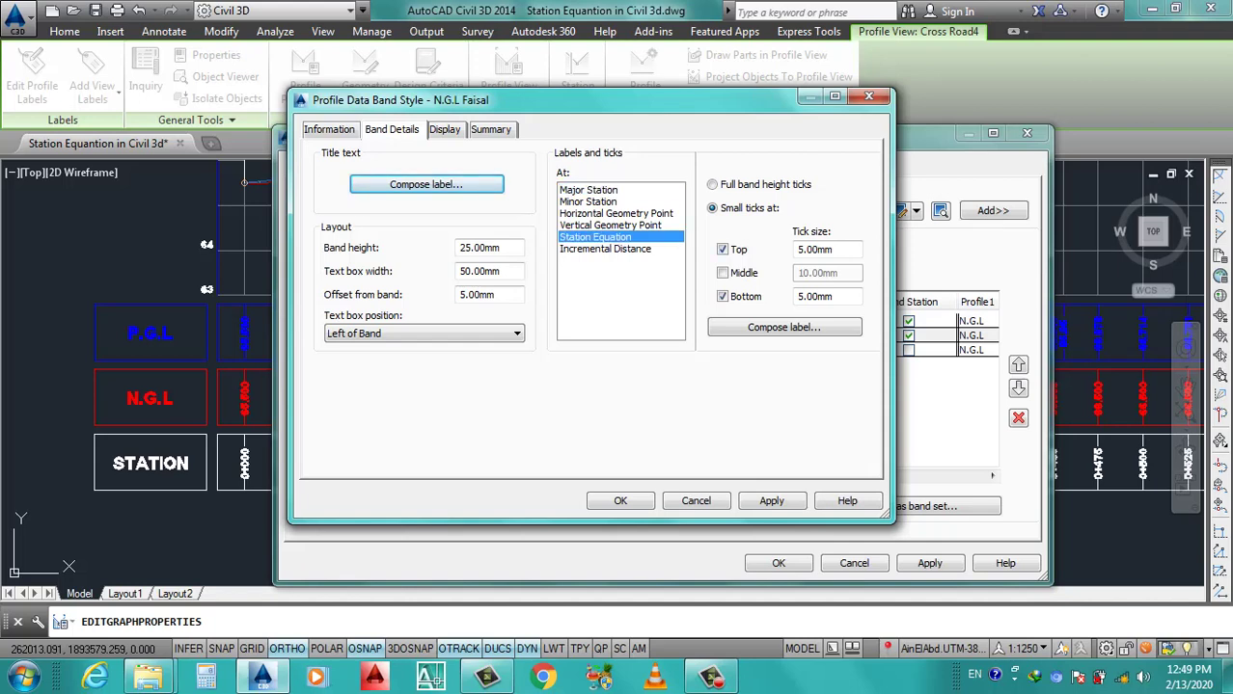
left_click(783, 327)
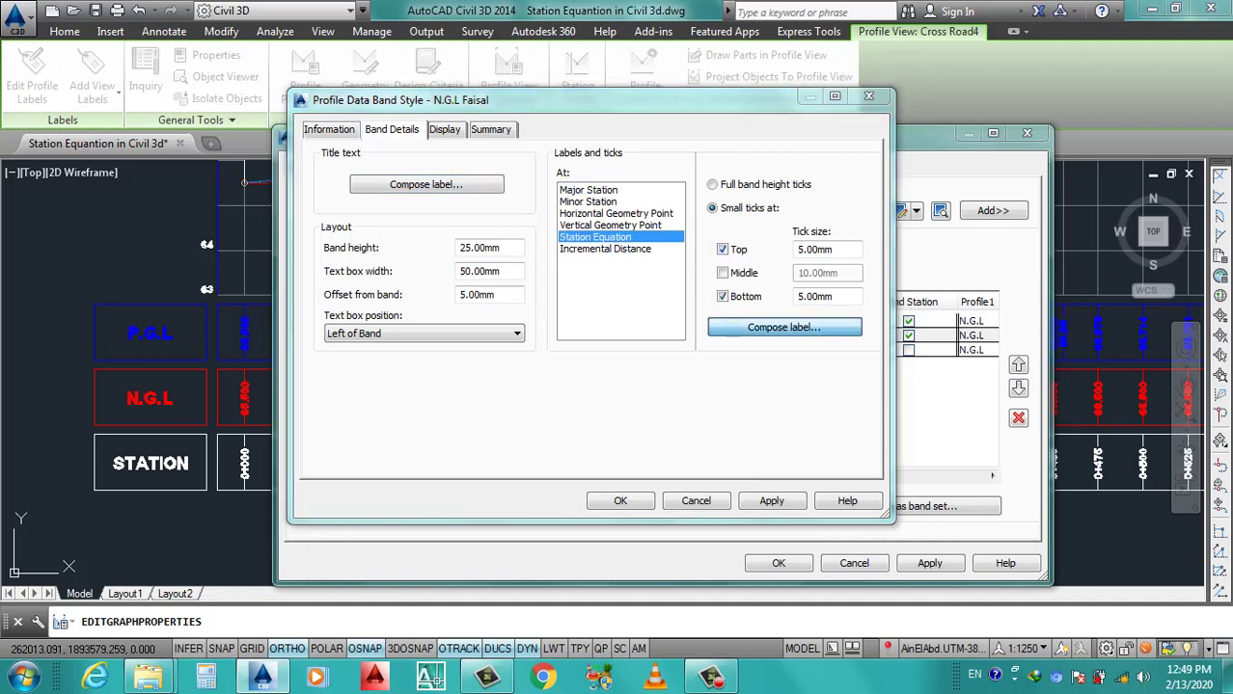
left_click(401, 157)
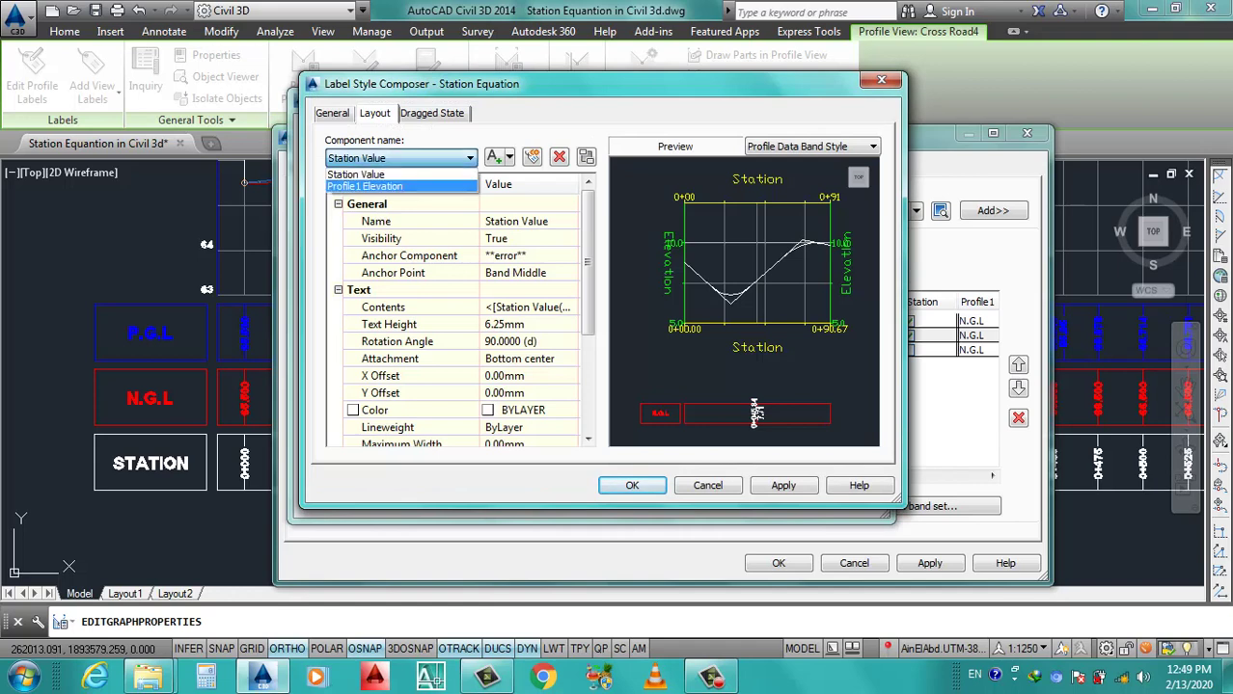
key("Escape")
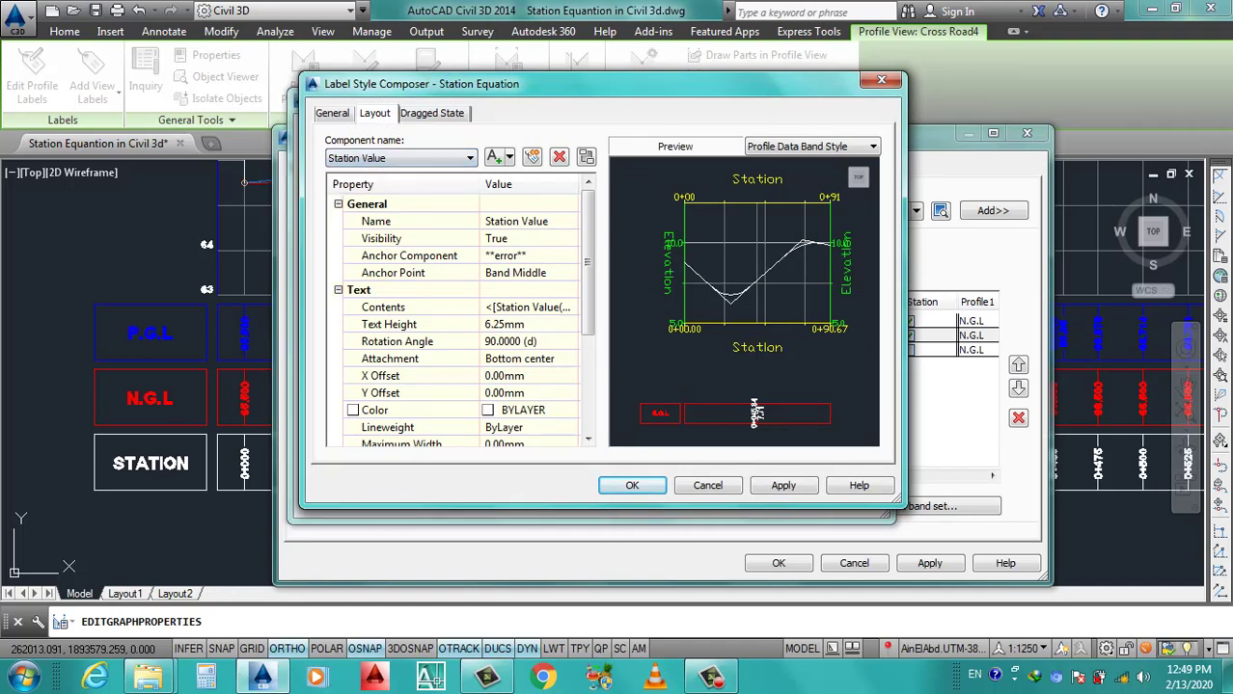
key("Down")
left_click(526, 221)
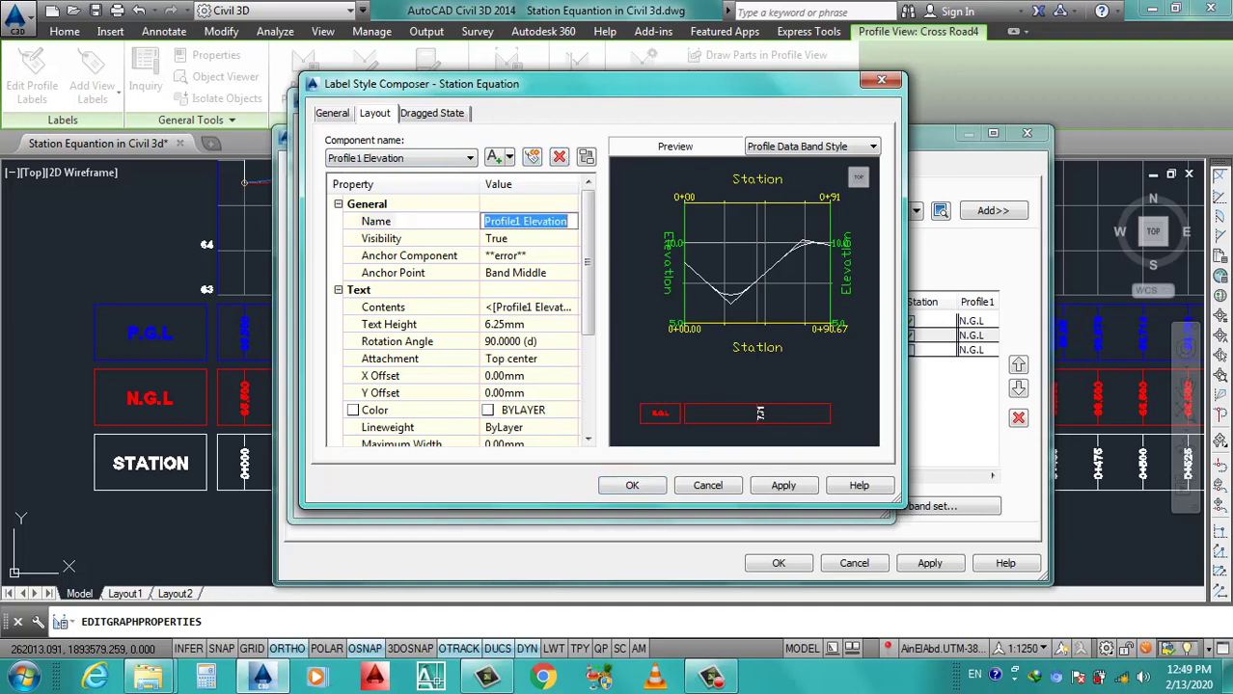
type("N.G.")
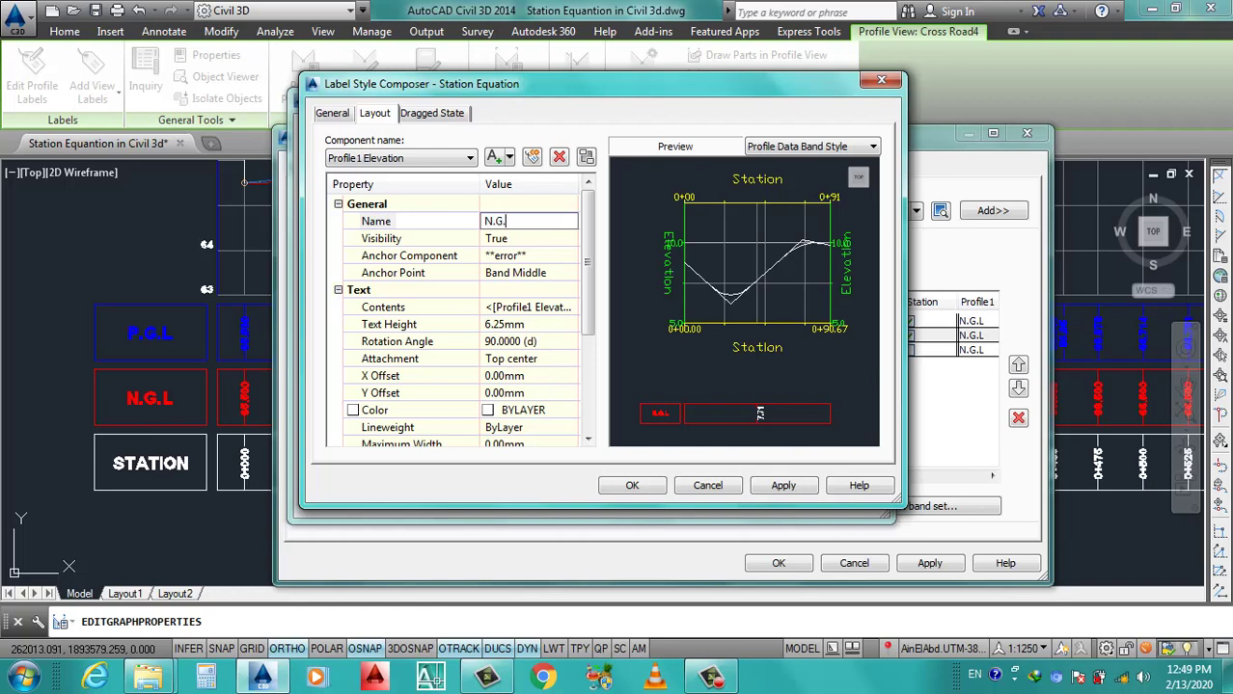
type("L")
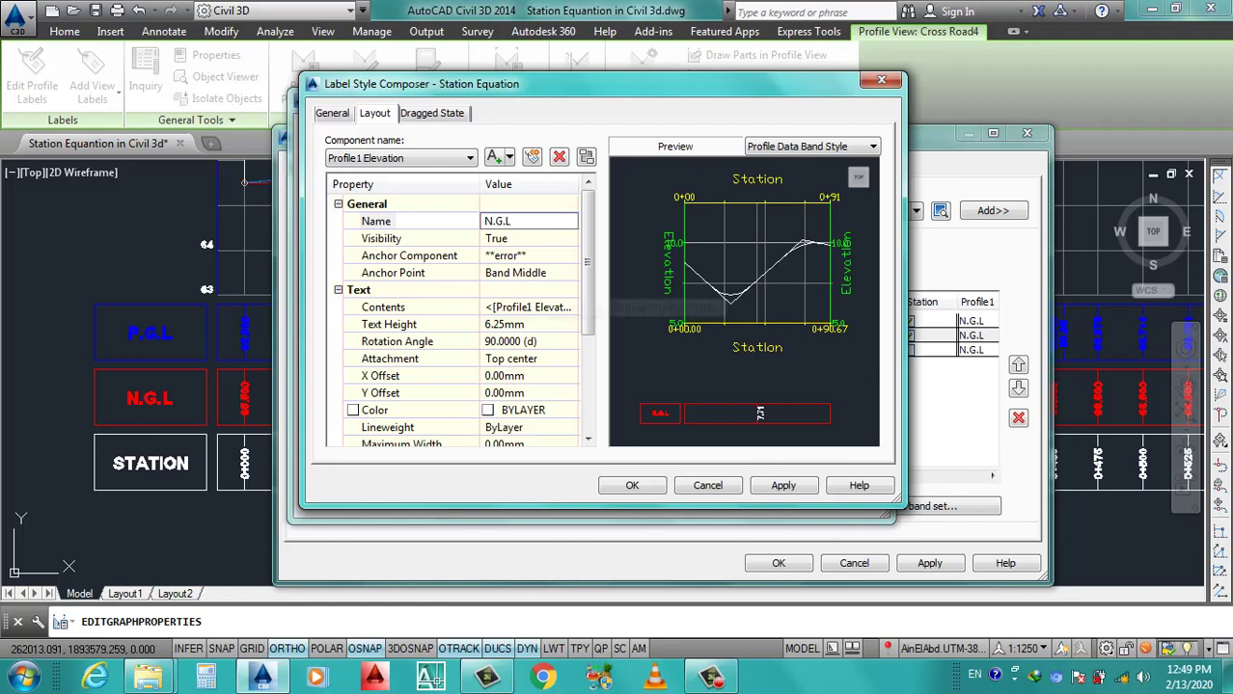
left_click(531, 307)
left_click(573, 307)
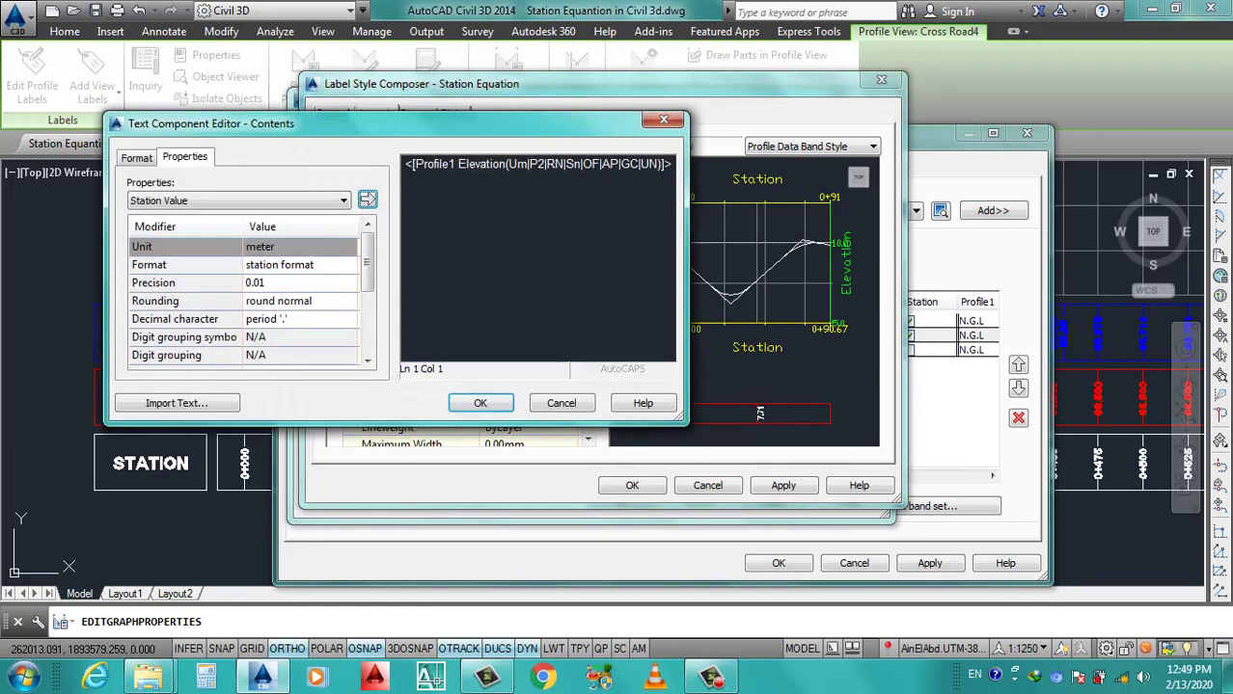
Set the Profile1 Elevation precision to 0.001 and update the N.G.L label contents.
left_click(342, 201)
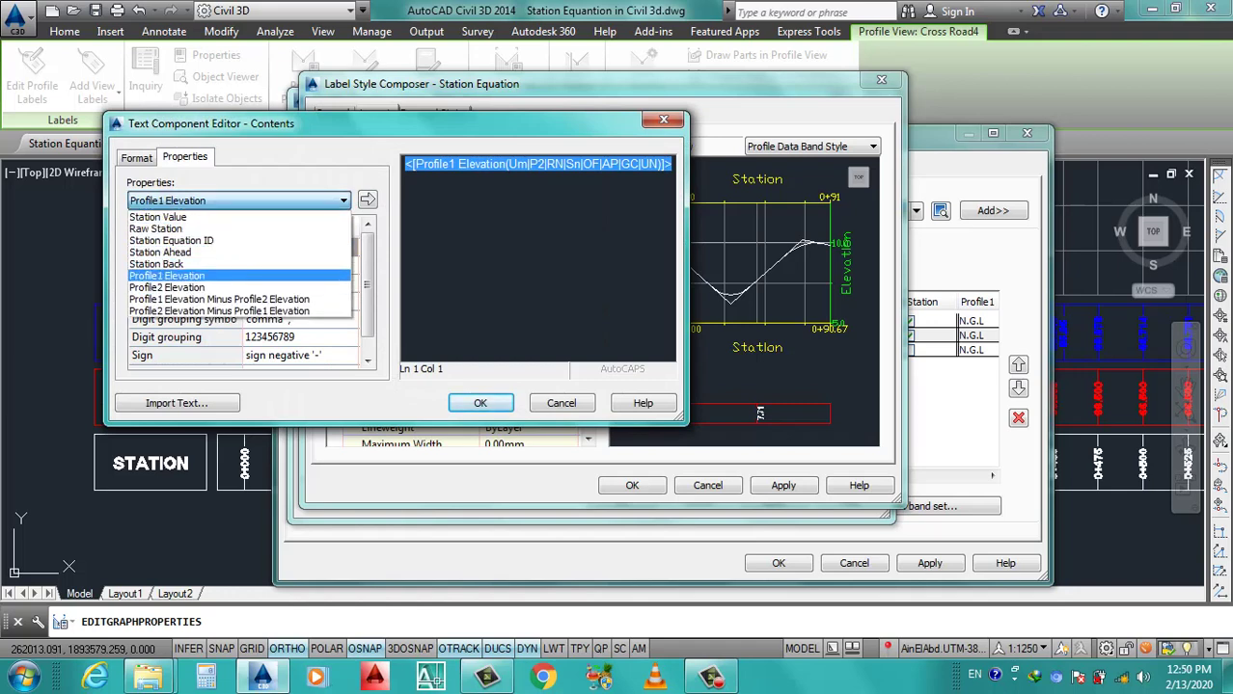
left_click(167, 276)
left_click(290, 264)
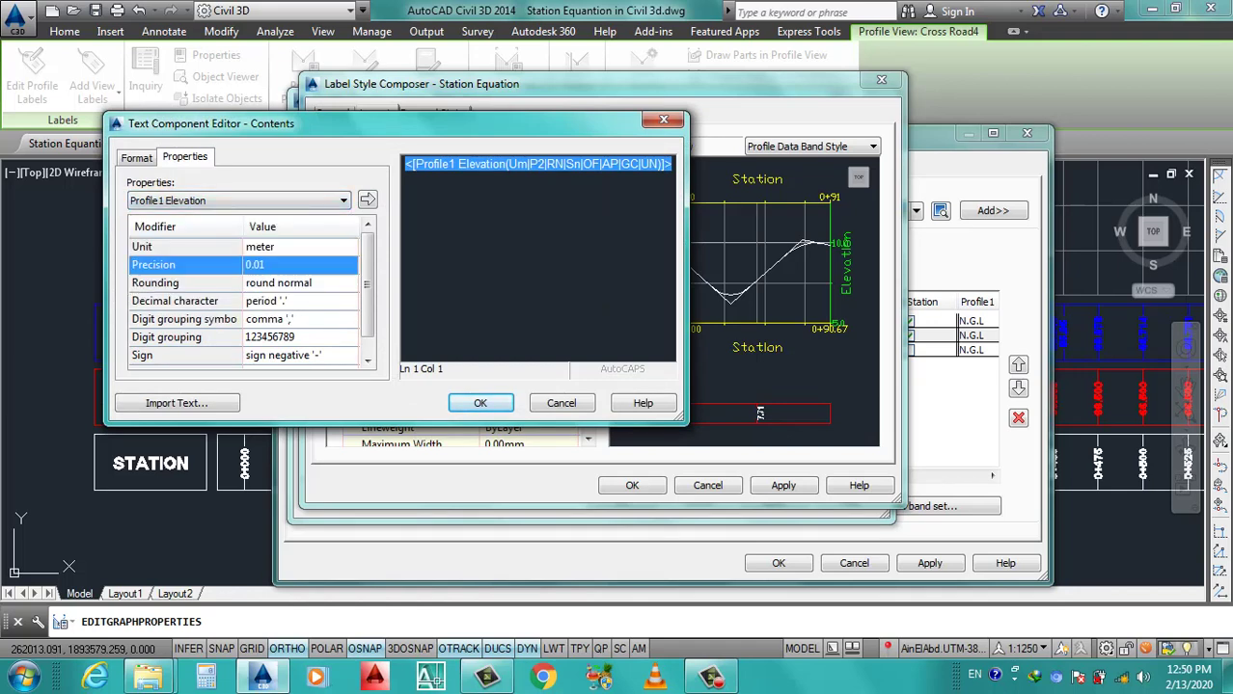
left_click(351, 263)
left_click(280, 321)
left_click(366, 200)
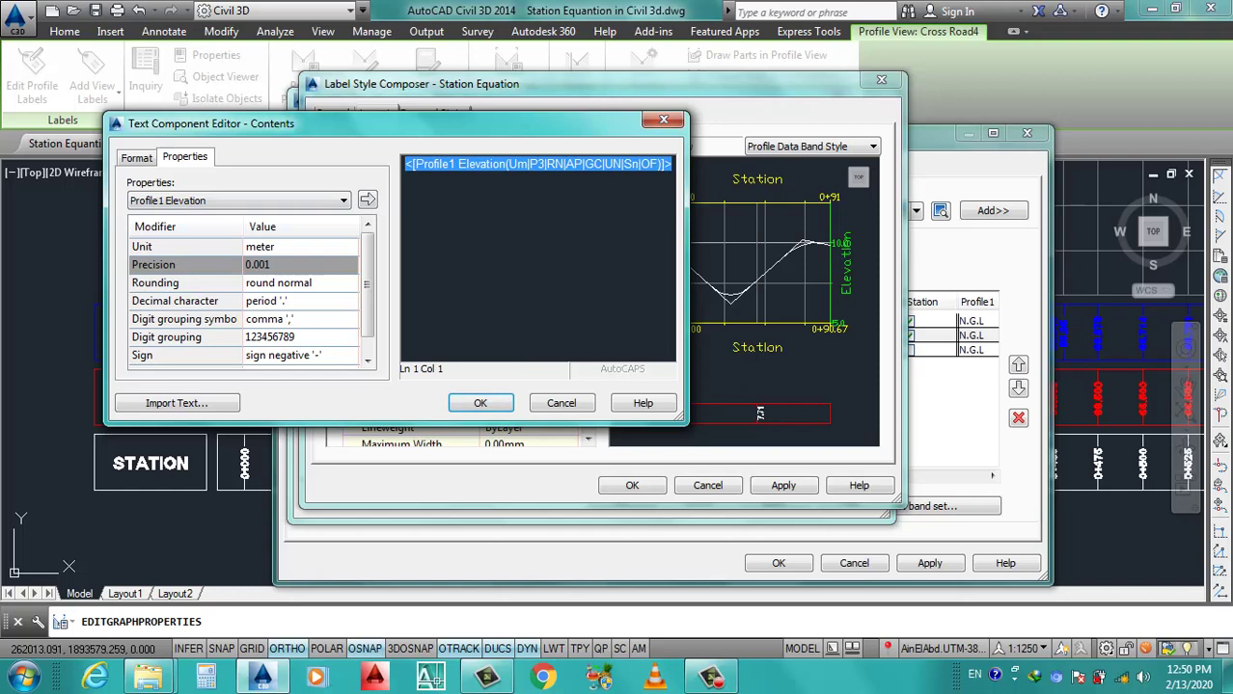
Format the elevation text in red and bold.
left_click(136, 157)
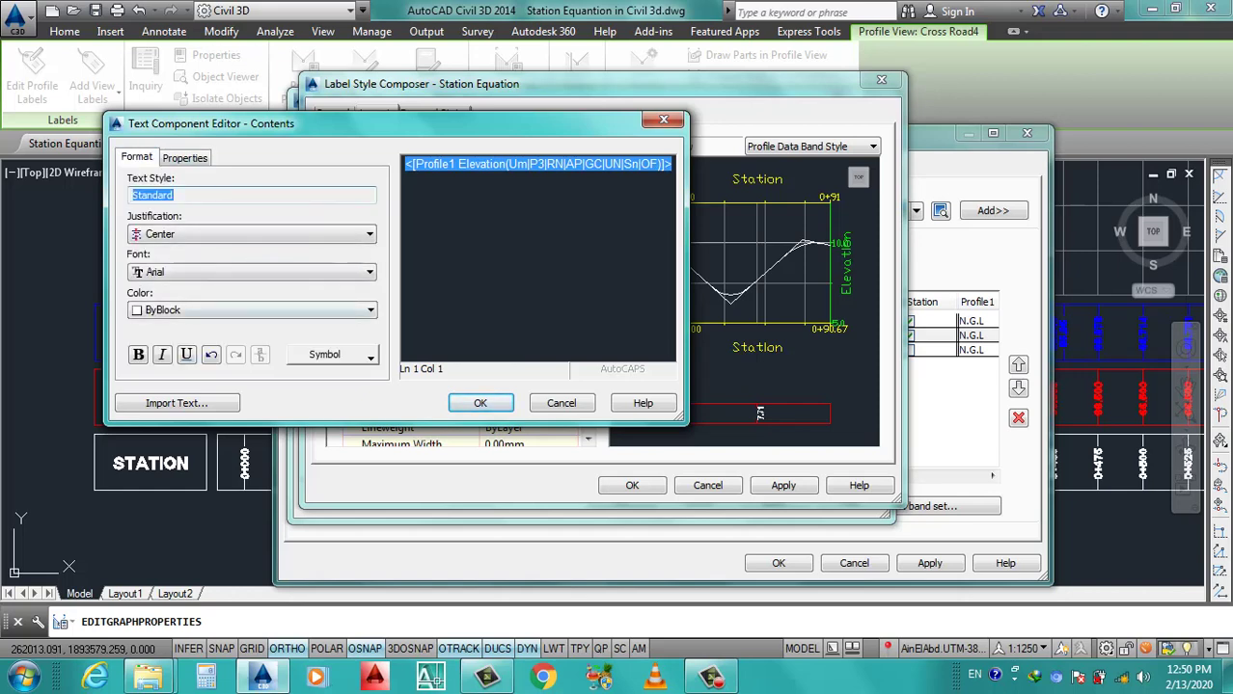
left_click(370, 310)
left_click(155, 338)
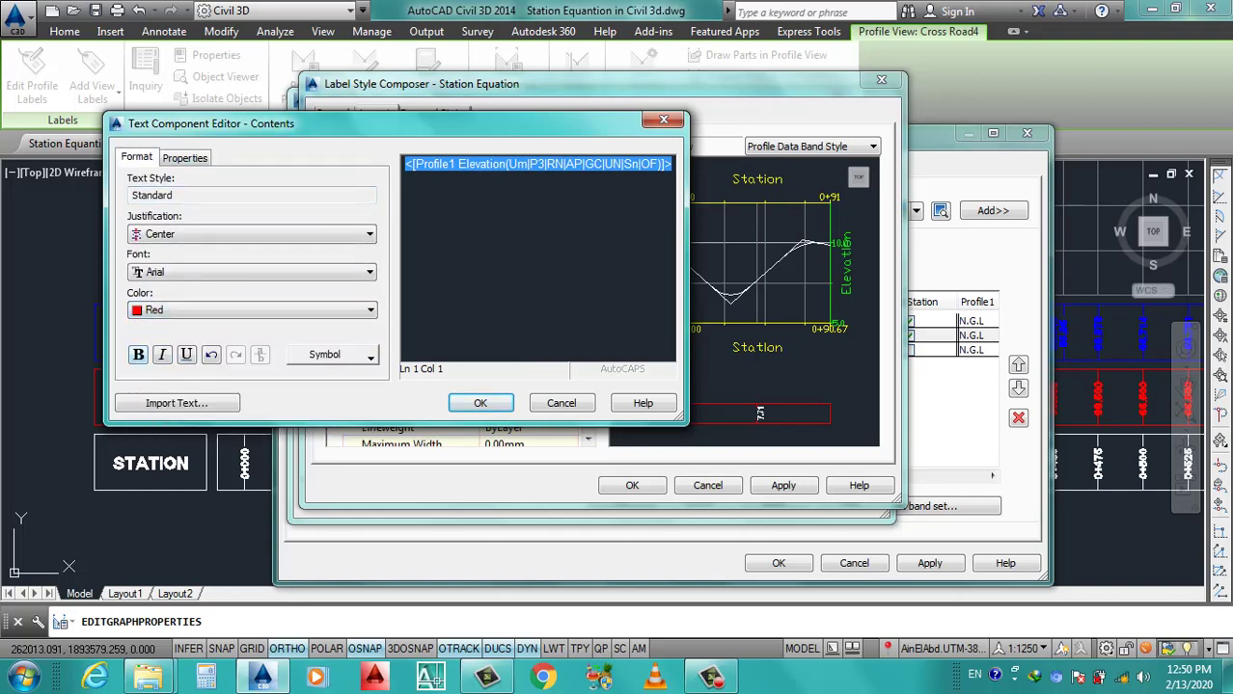
left_click(138, 354)
Give the N.G.L component Middle center attachment and a 3.50mm text height.
left_click(479, 403)
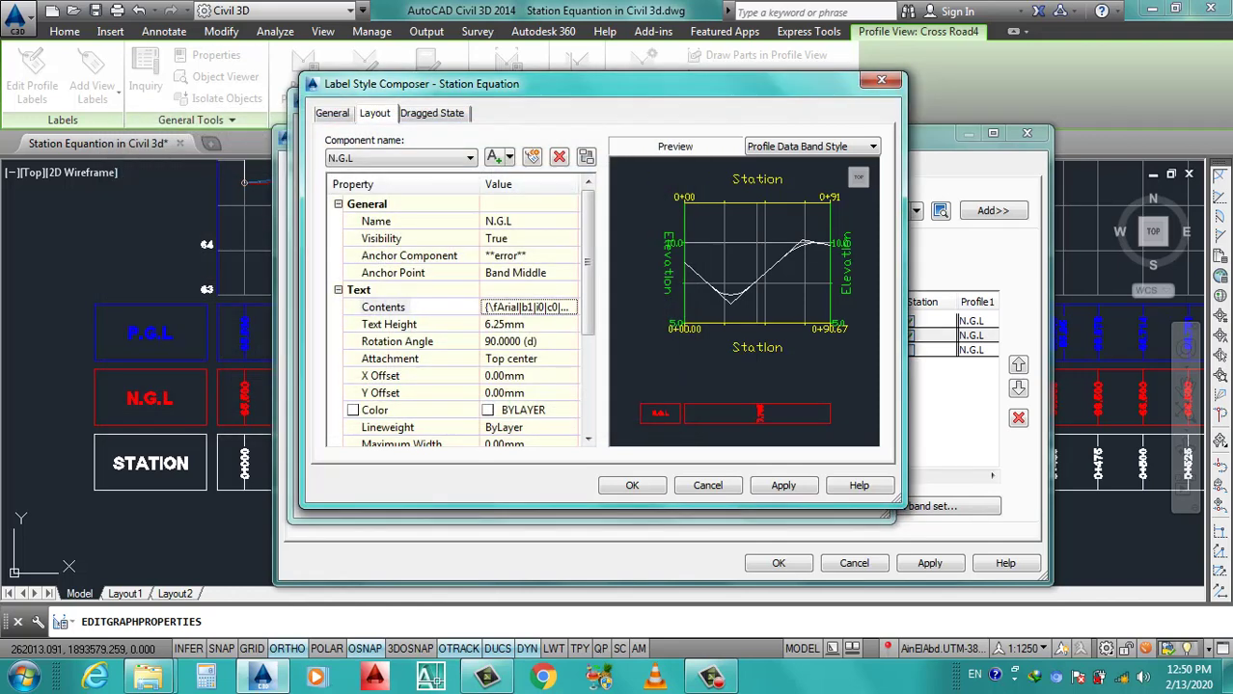
left_click(529, 358)
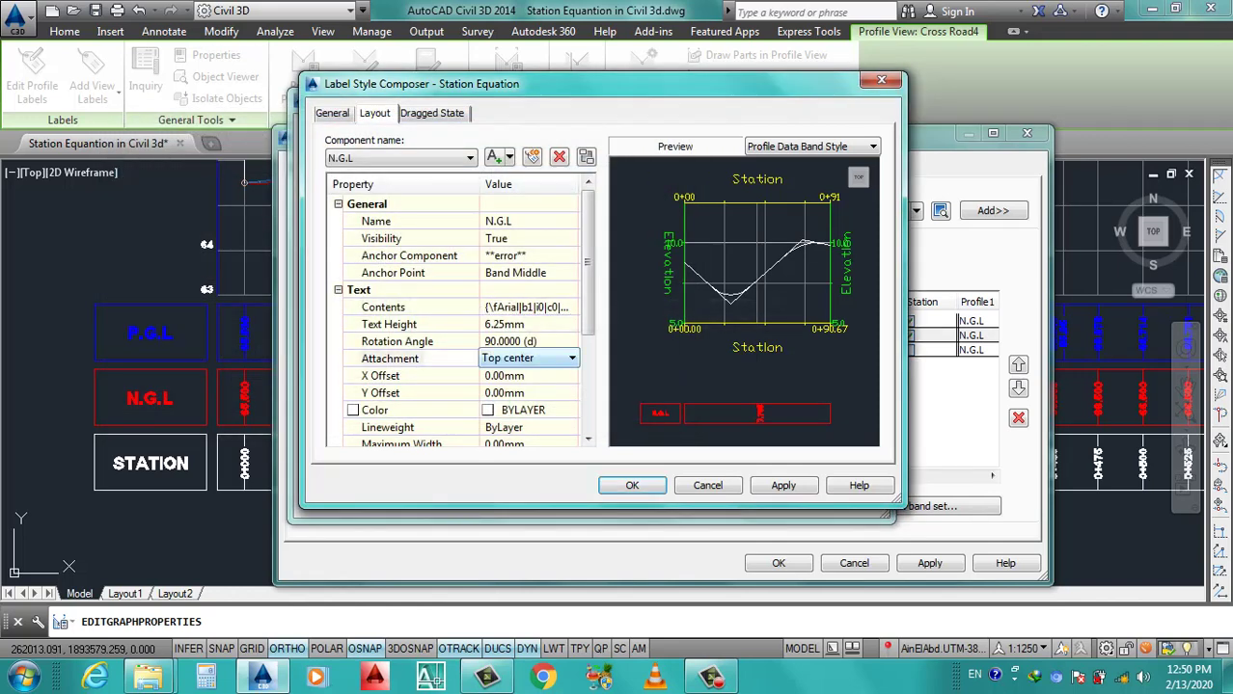
left_click(572, 358)
left_click(514, 429)
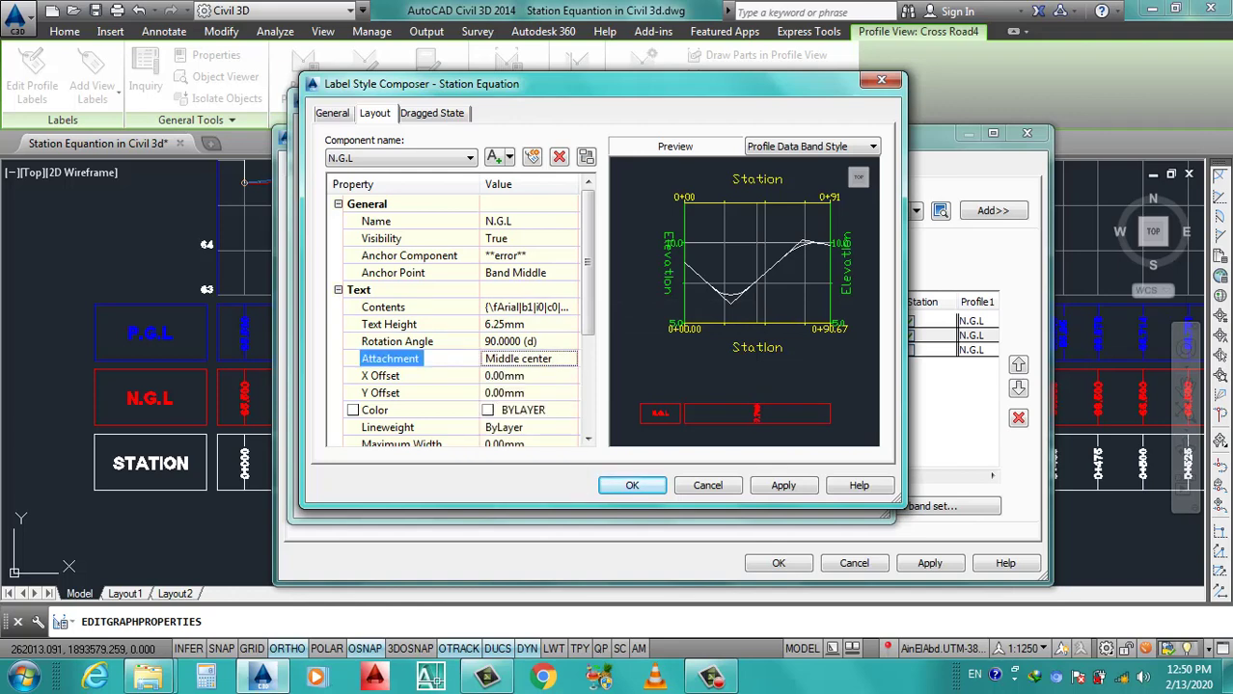
left_click(529, 324)
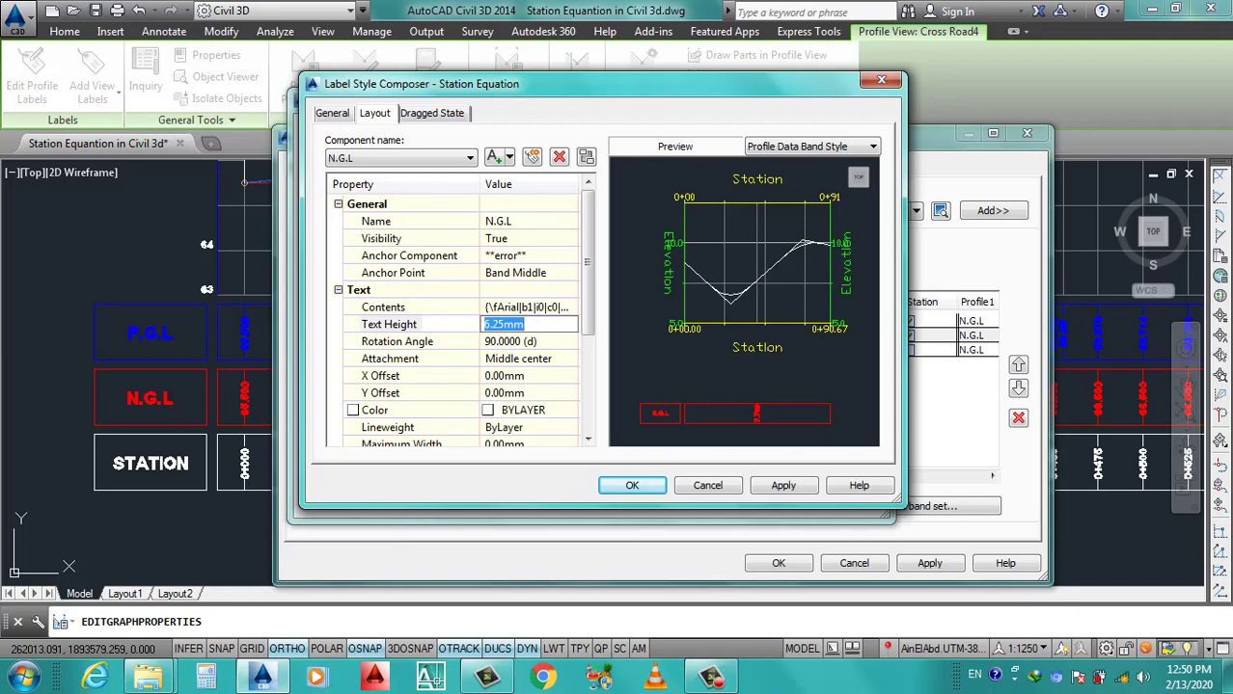
type("3.50")
key("Return")
Colour the N.G.L component red, keeping its anchor at Band Middle.
scroll(453, 318, "down", 2)
scroll(454, 318, "down", 1)
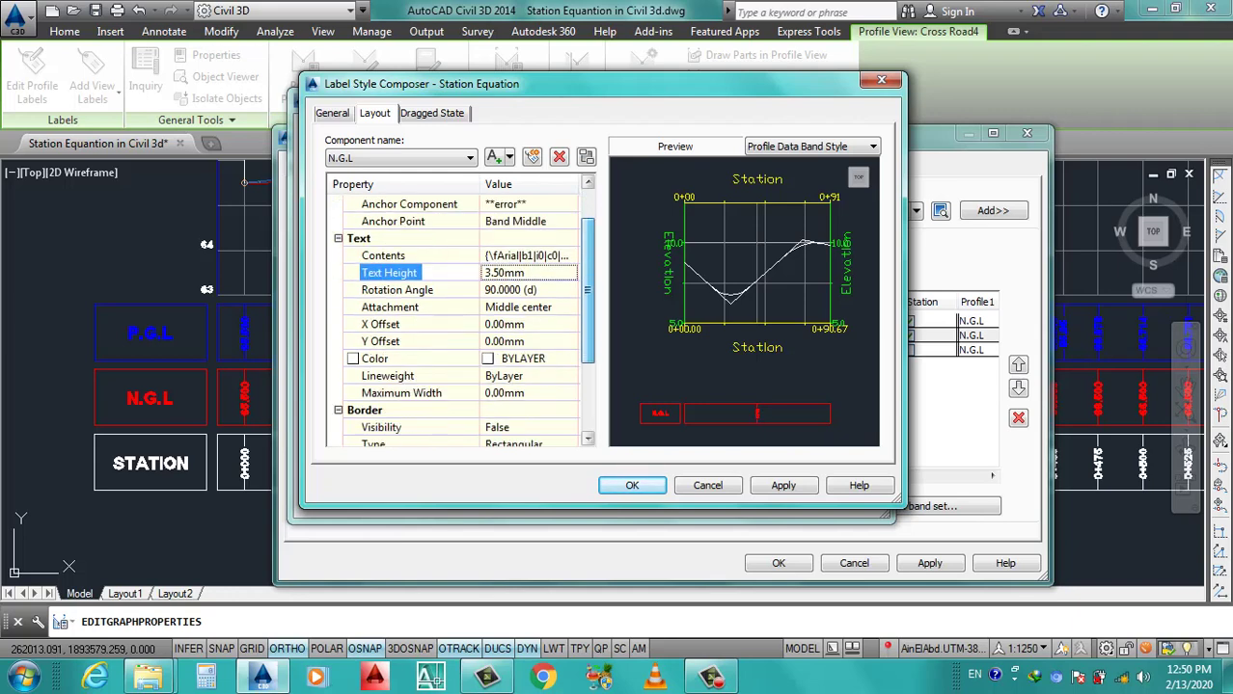
scroll(454, 318, "down", 1)
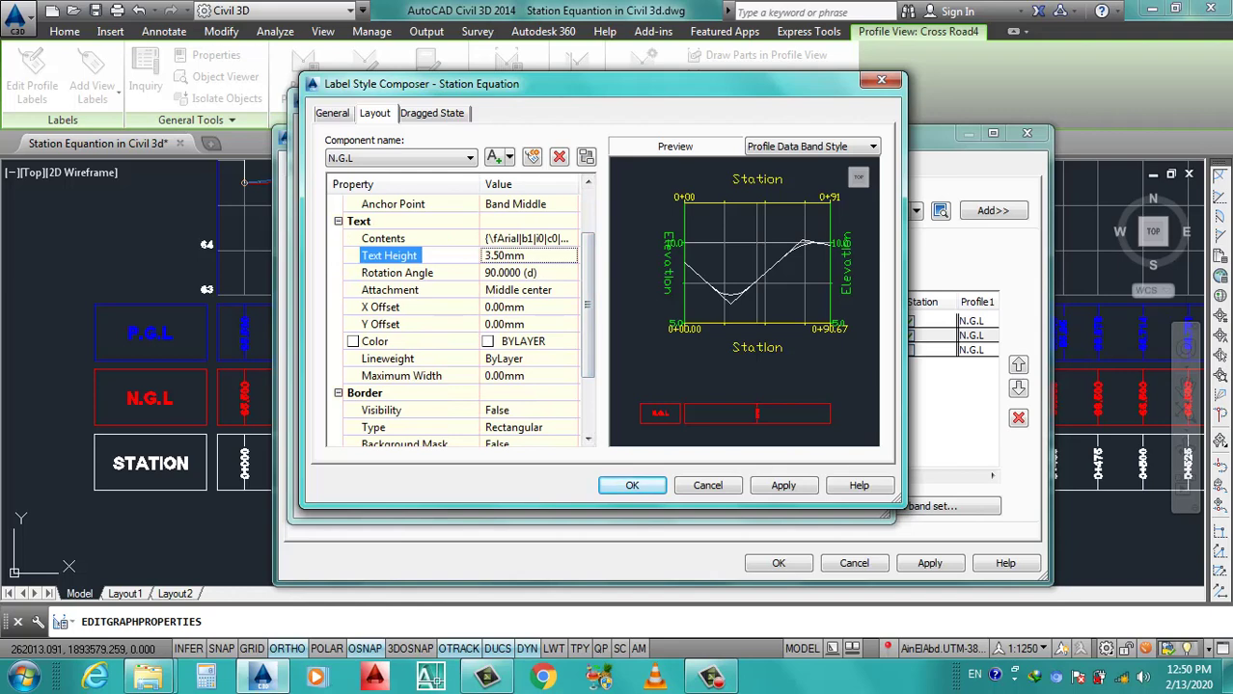
left_click(521, 341)
left_click(295, 392)
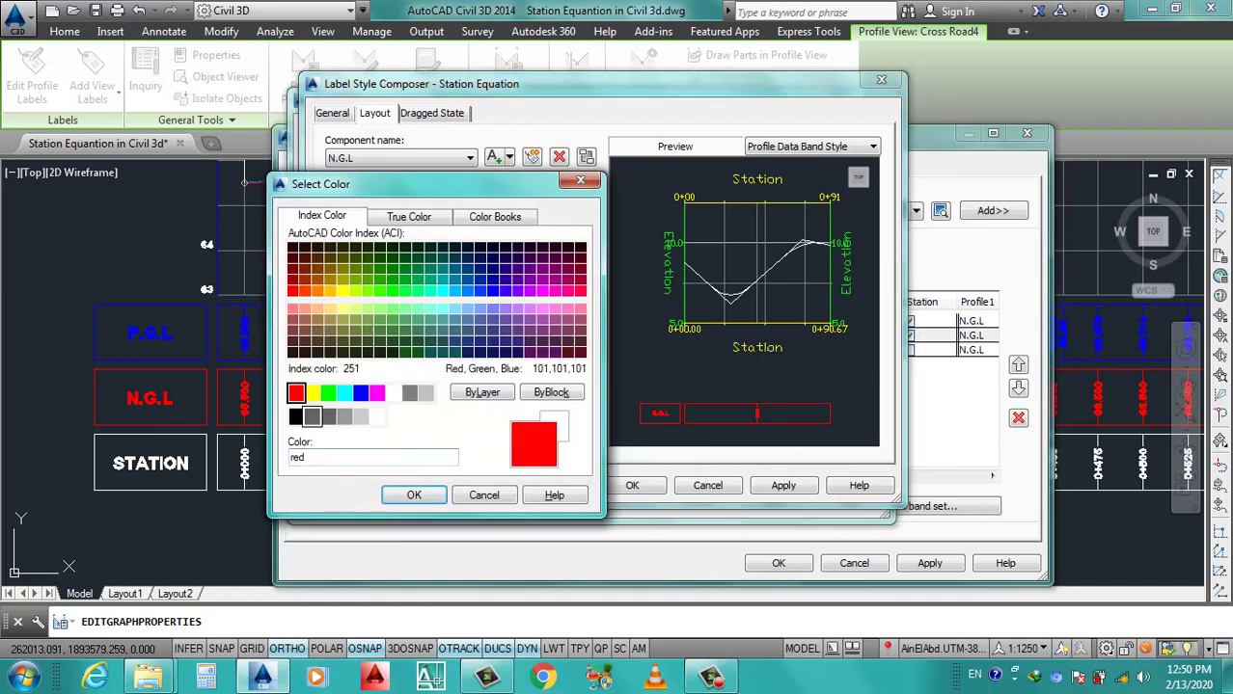
left_click(414, 495)
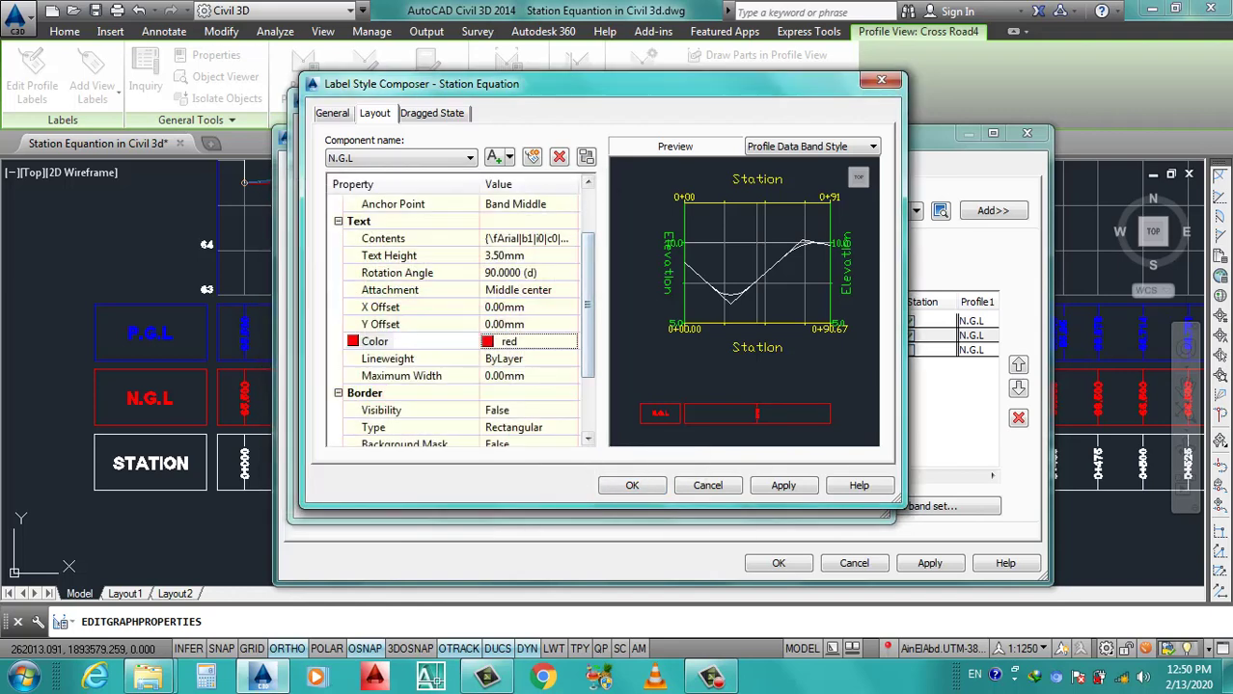
scroll(453, 318, "up", 2)
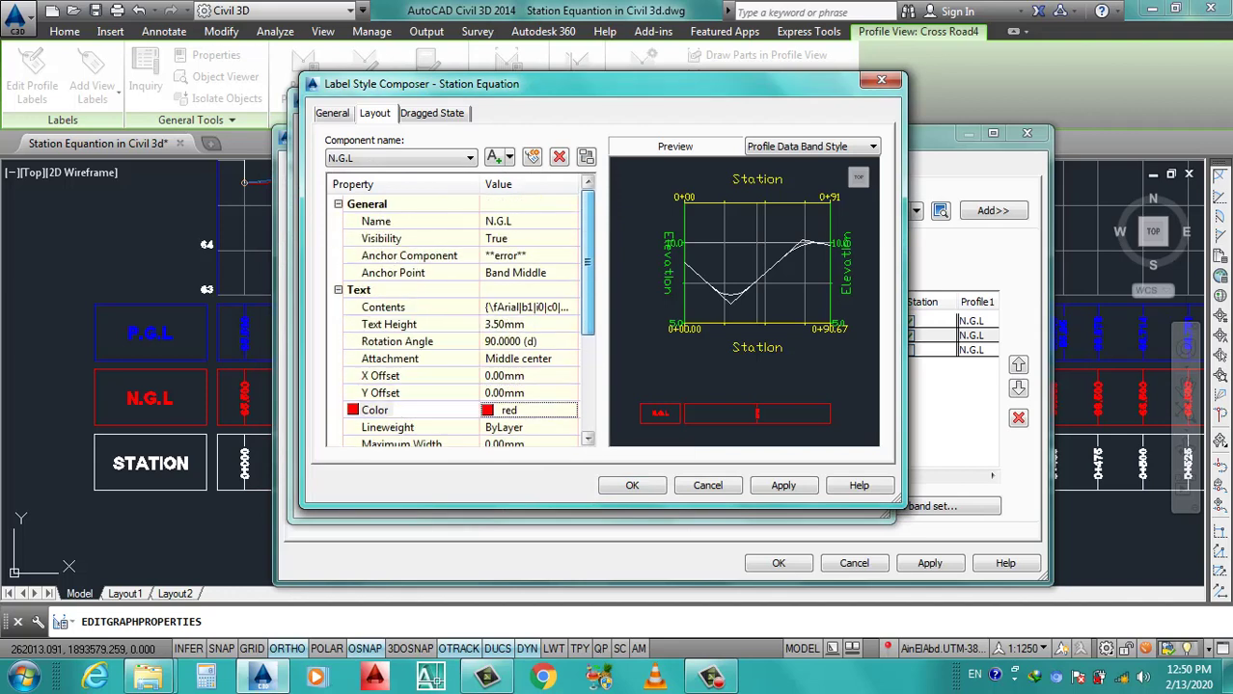
left_click(529, 273)
left_click(571, 273)
left_click(502, 303)
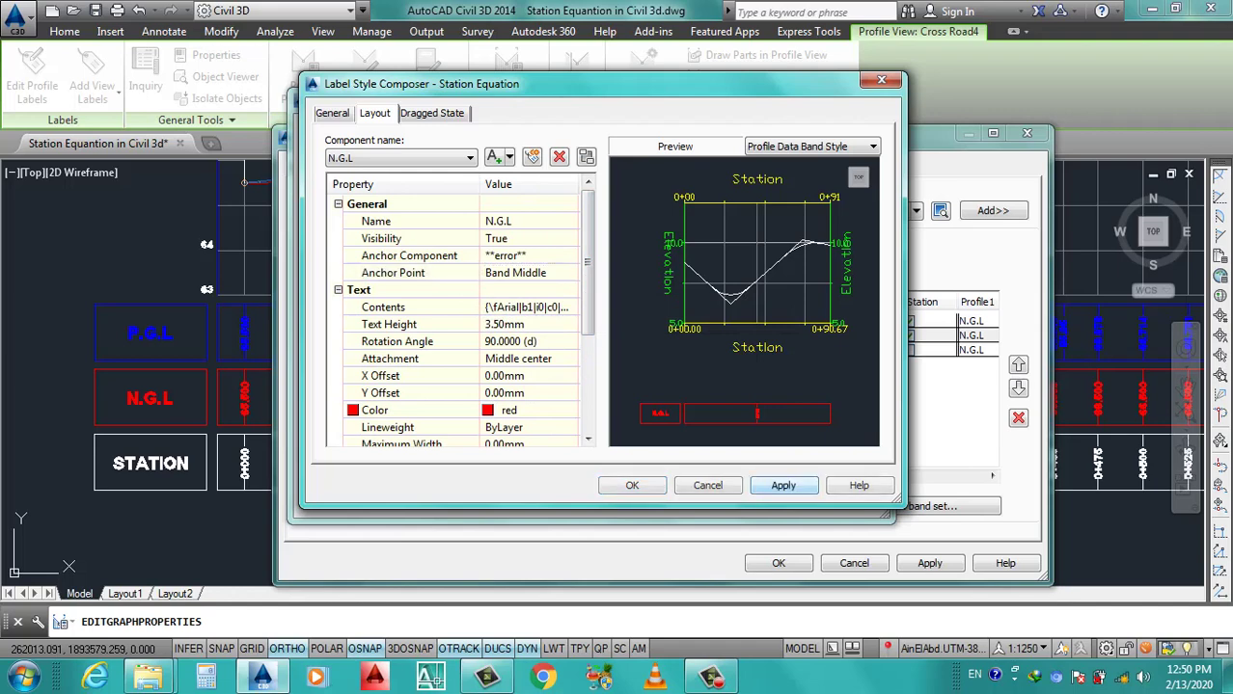
Accept the label style, the N.G.L Faisal band style and the band style pick.
left_click(632, 486)
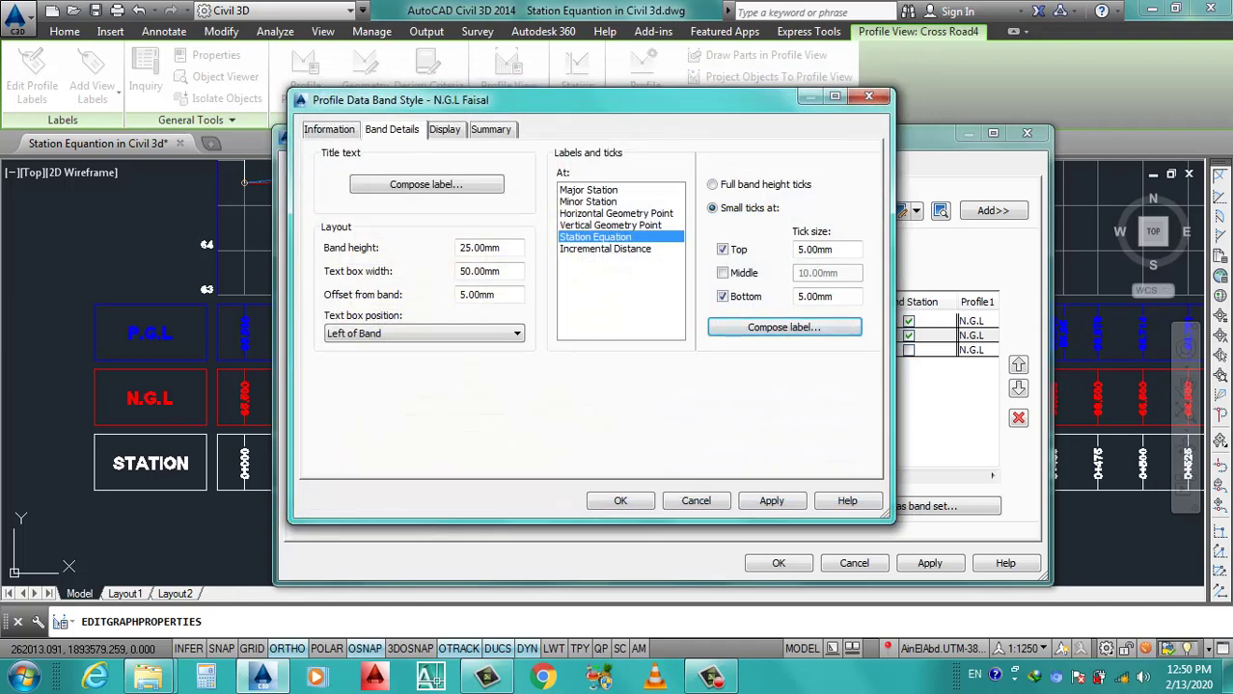
left_click(621, 500)
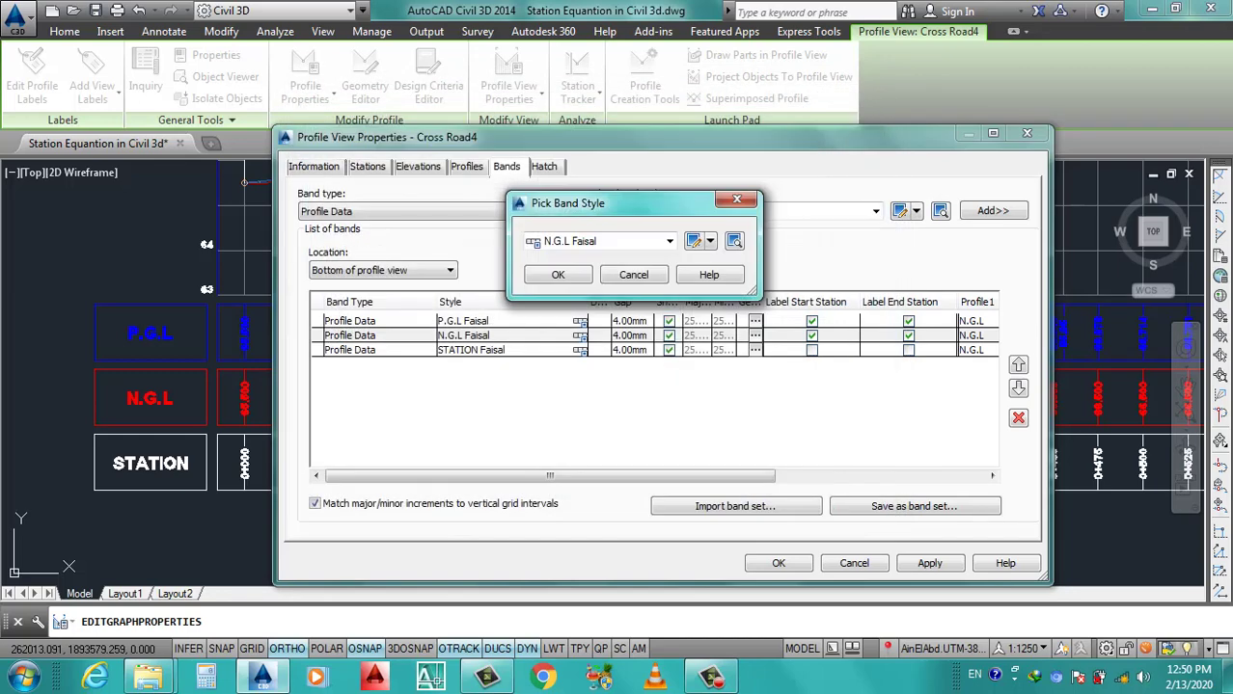
left_click(558, 274)
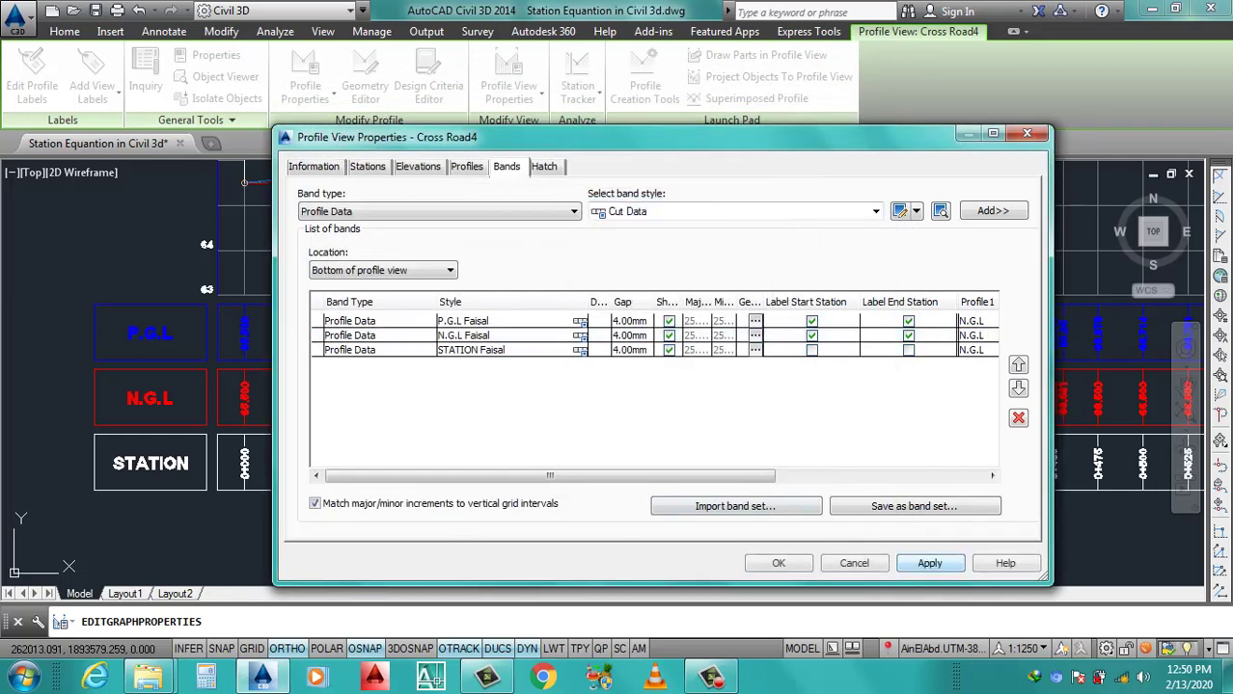
left_click(778, 563)
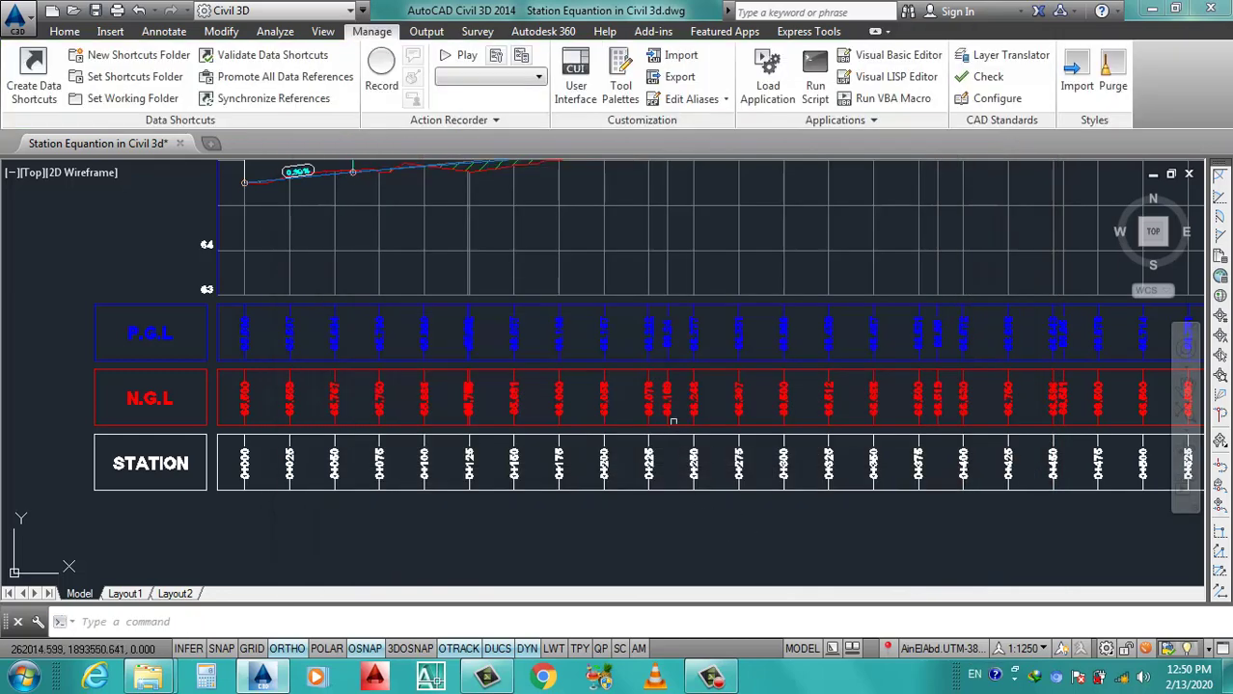
scroll(687, 412, "up", 6)
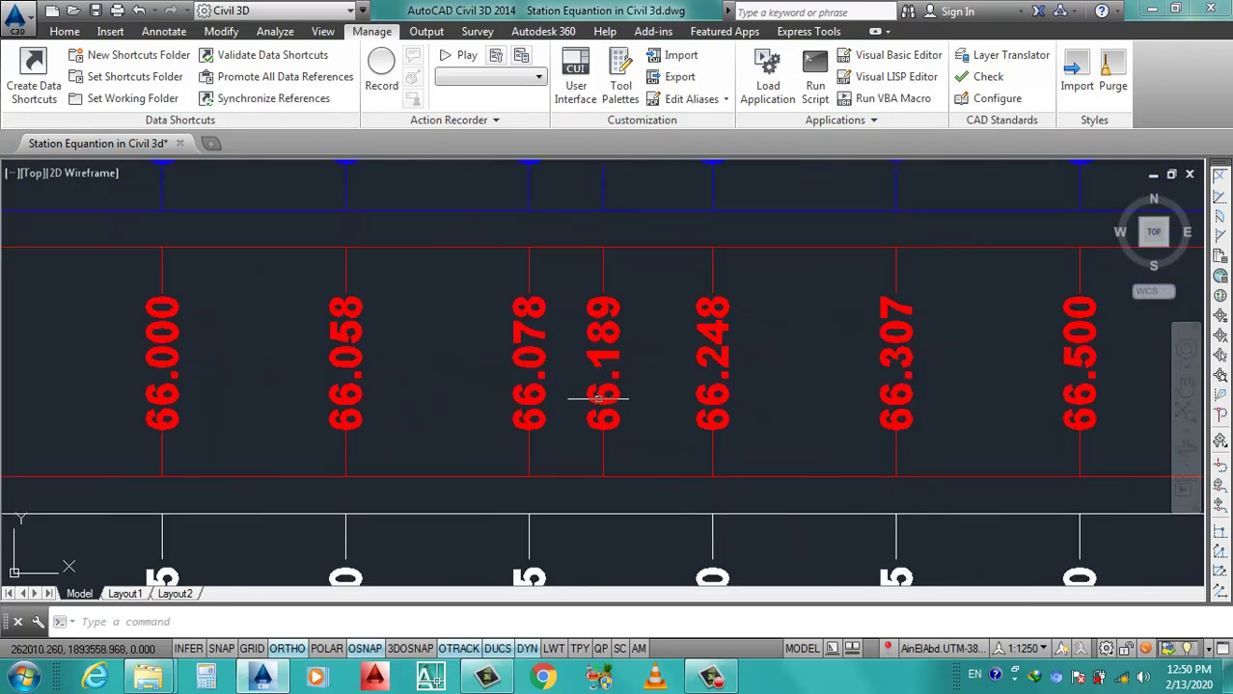
scroll(600, 419, "down", 4)
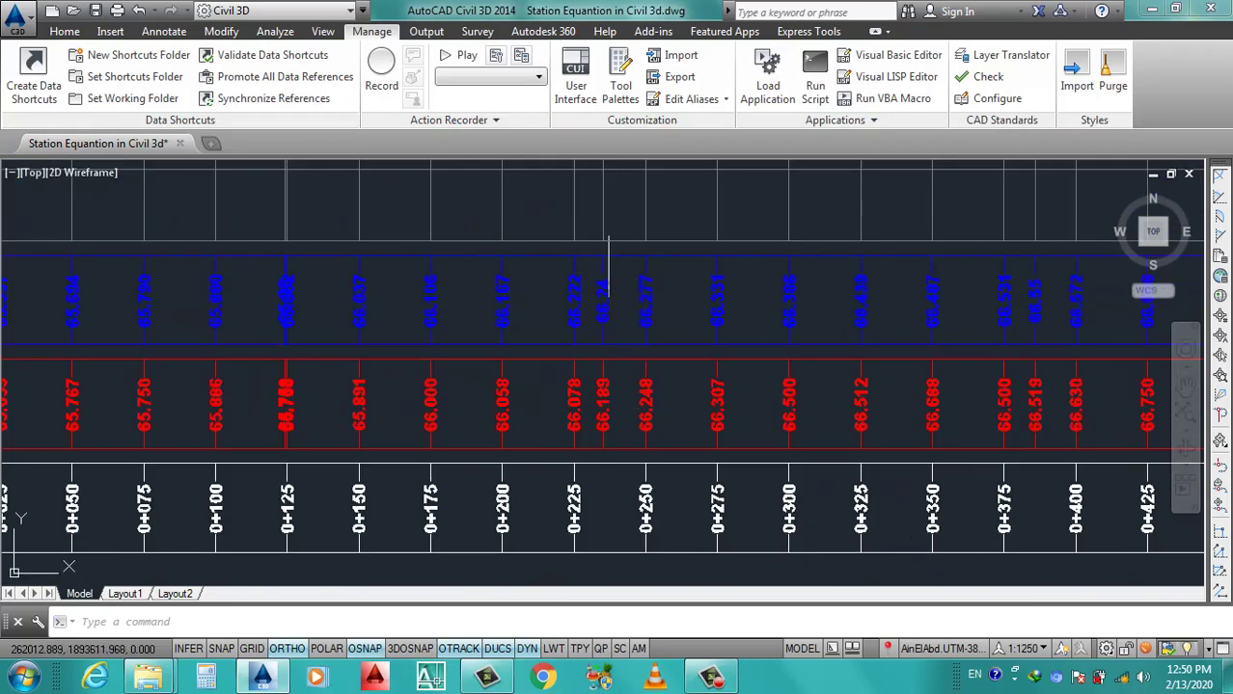
scroll(608, 267, "up", 4)
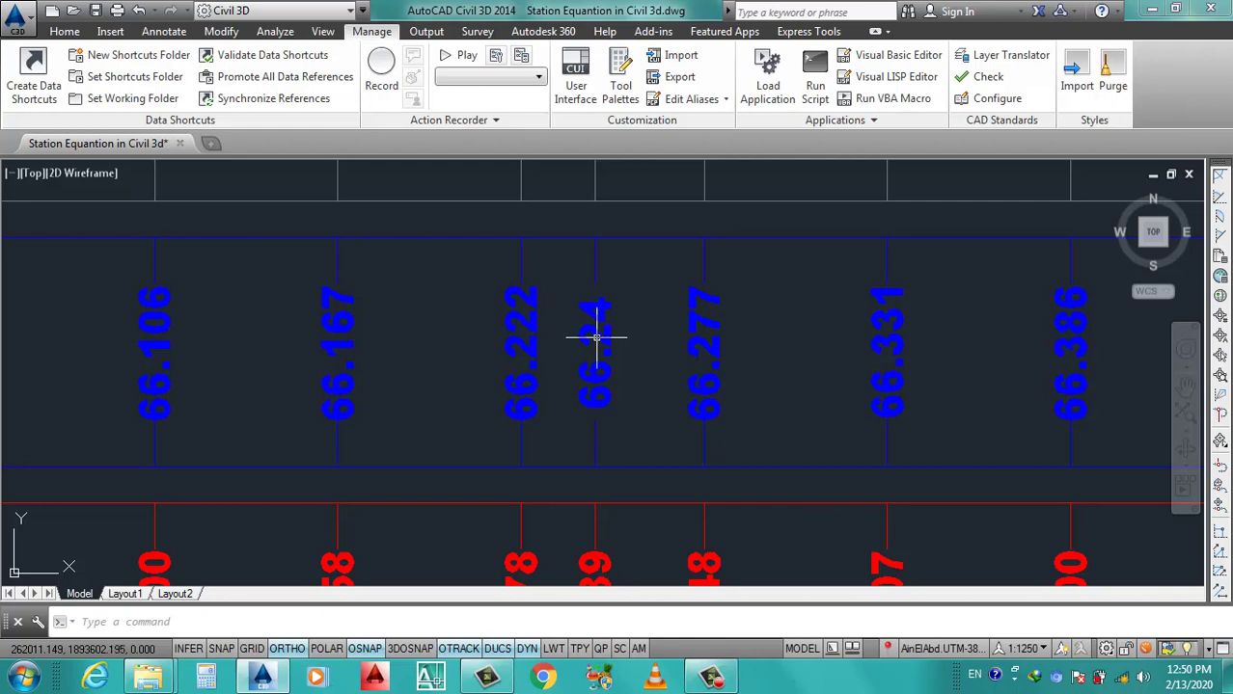
scroll(595, 324, "down", 4)
scroll(617, 424, "down", 4)
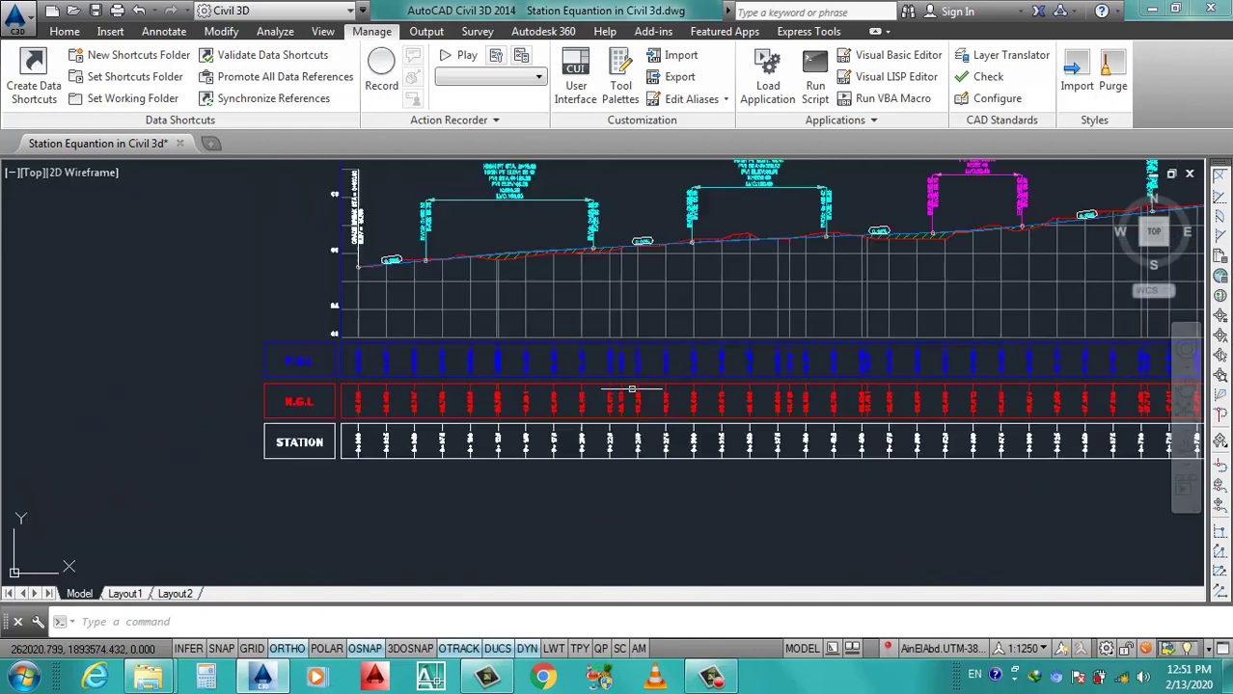
scroll(357, 441, "up", 2)
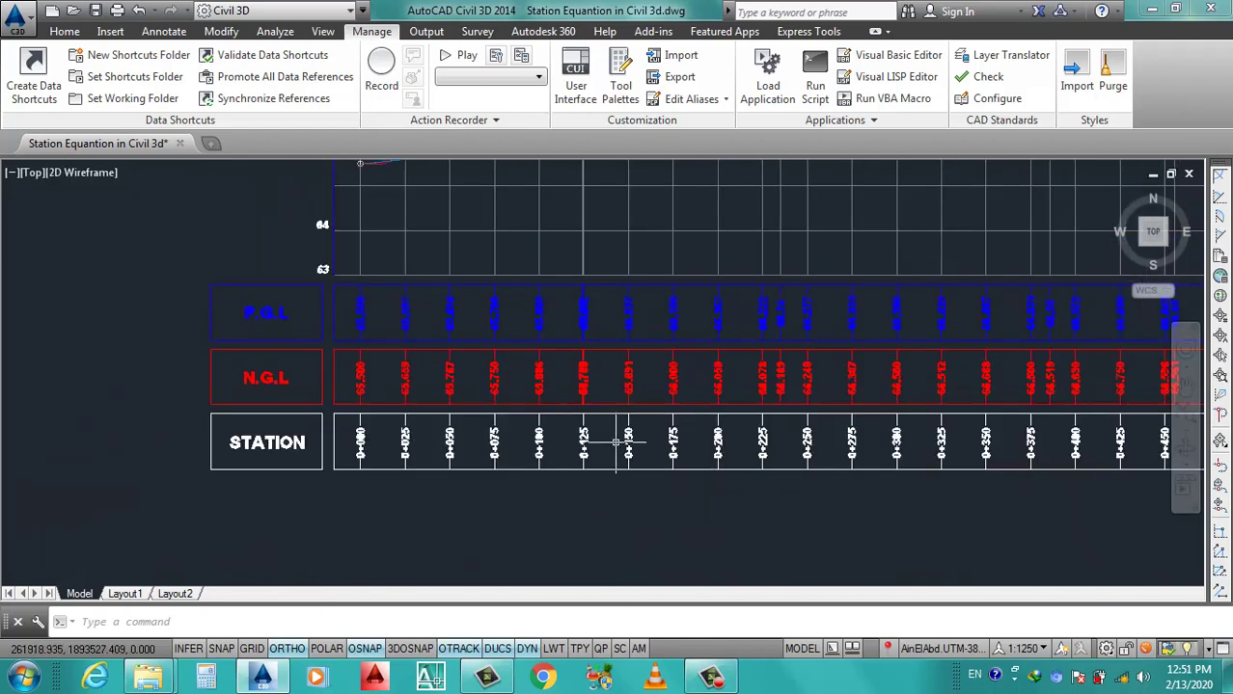
scroll(694, 434, "up", 2)
scroll(686, 415, "down", 2)
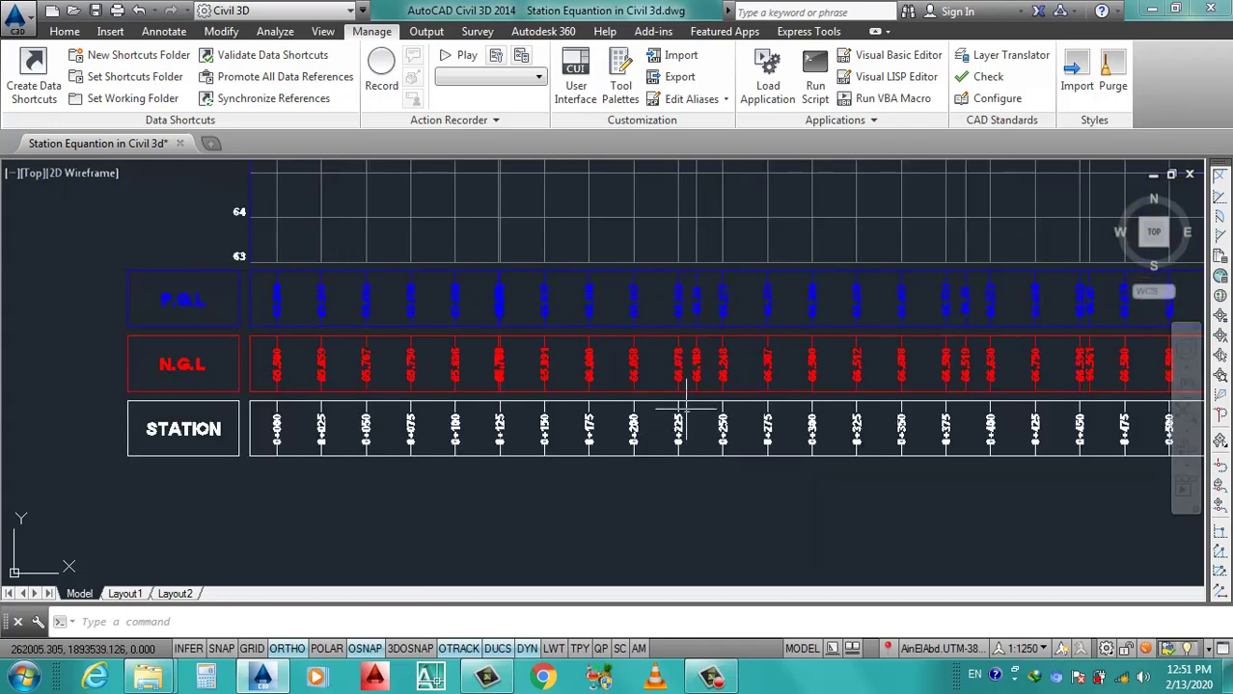
scroll(686, 415, "up", 2)
scroll(666, 416, "down", 3)
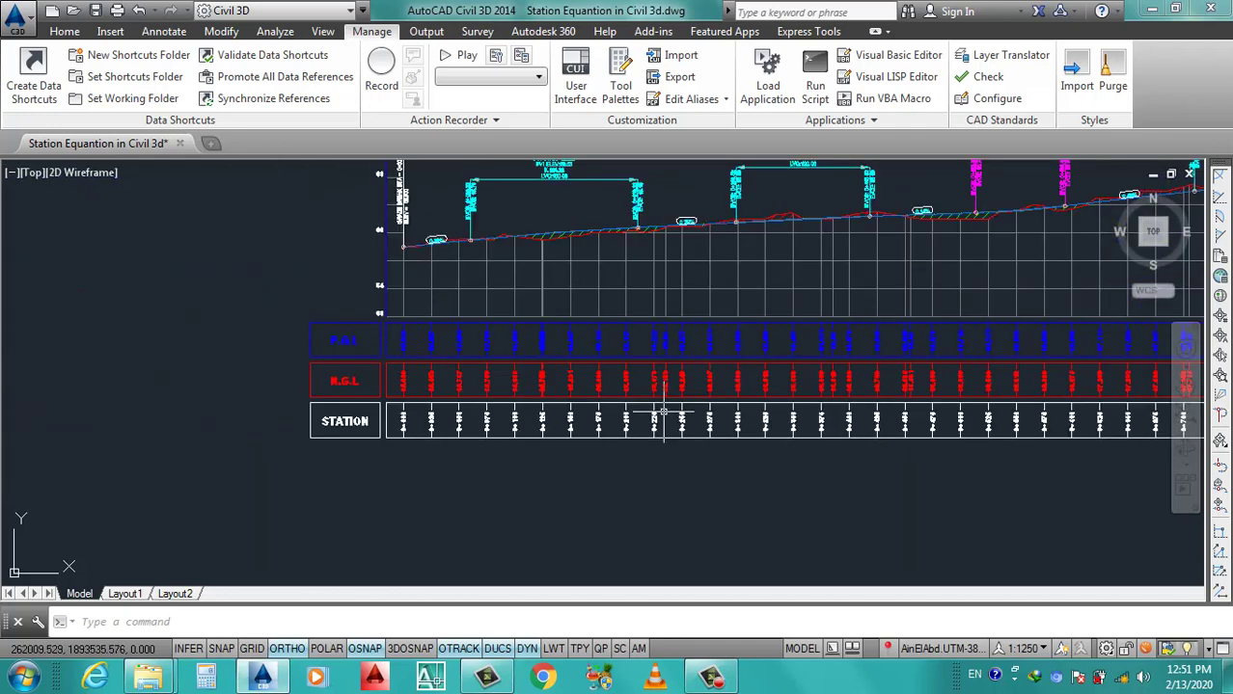
scroll(617, 405, "up", 2)
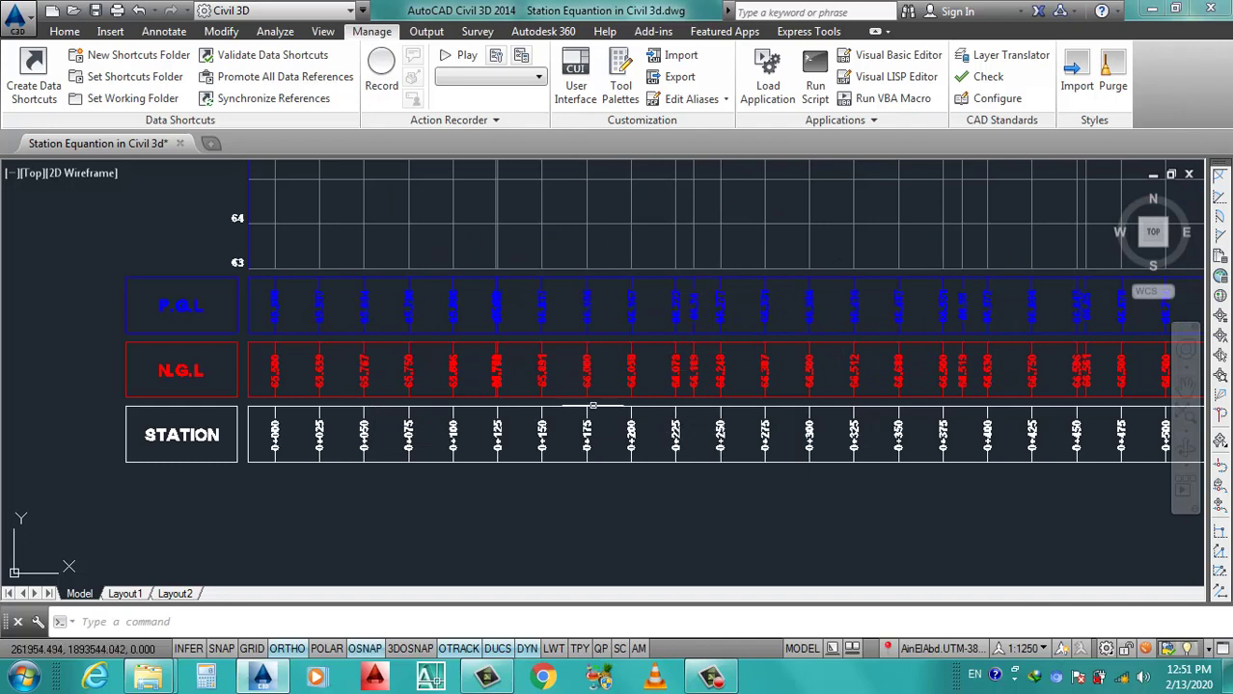
Edit the STATION Faisal band style from Cross Road4's Profile View Properties bands.
left_click(473, 396)
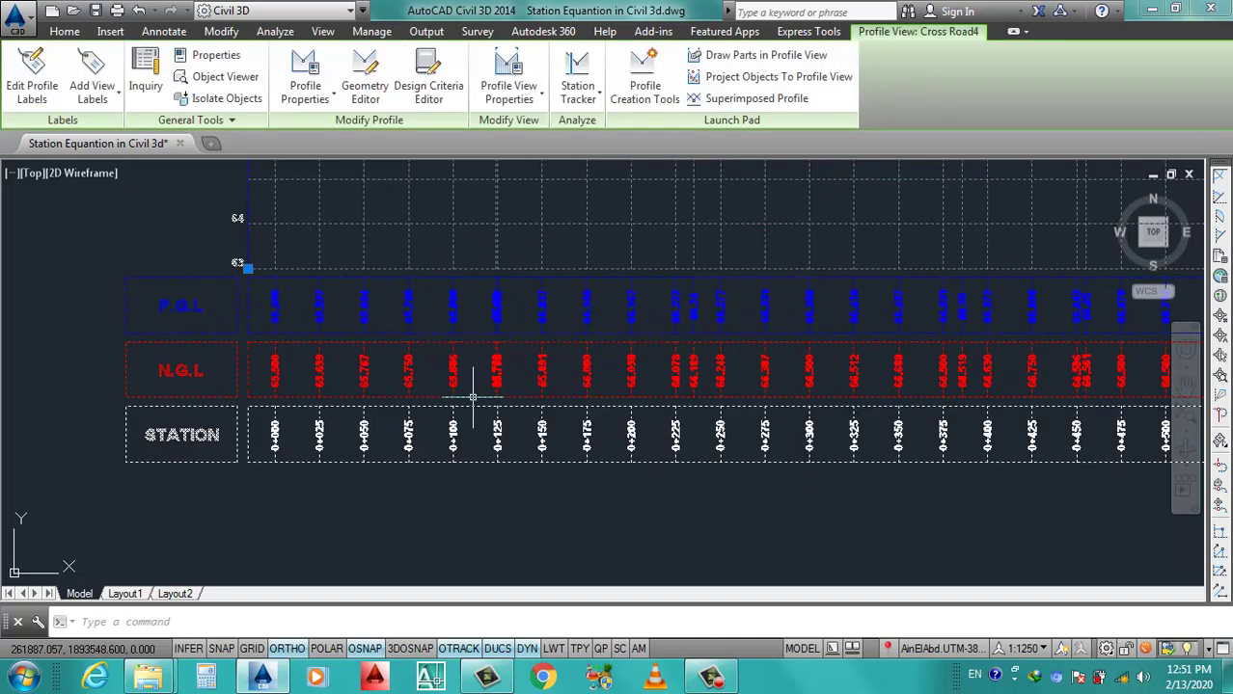
right_click(473, 396)
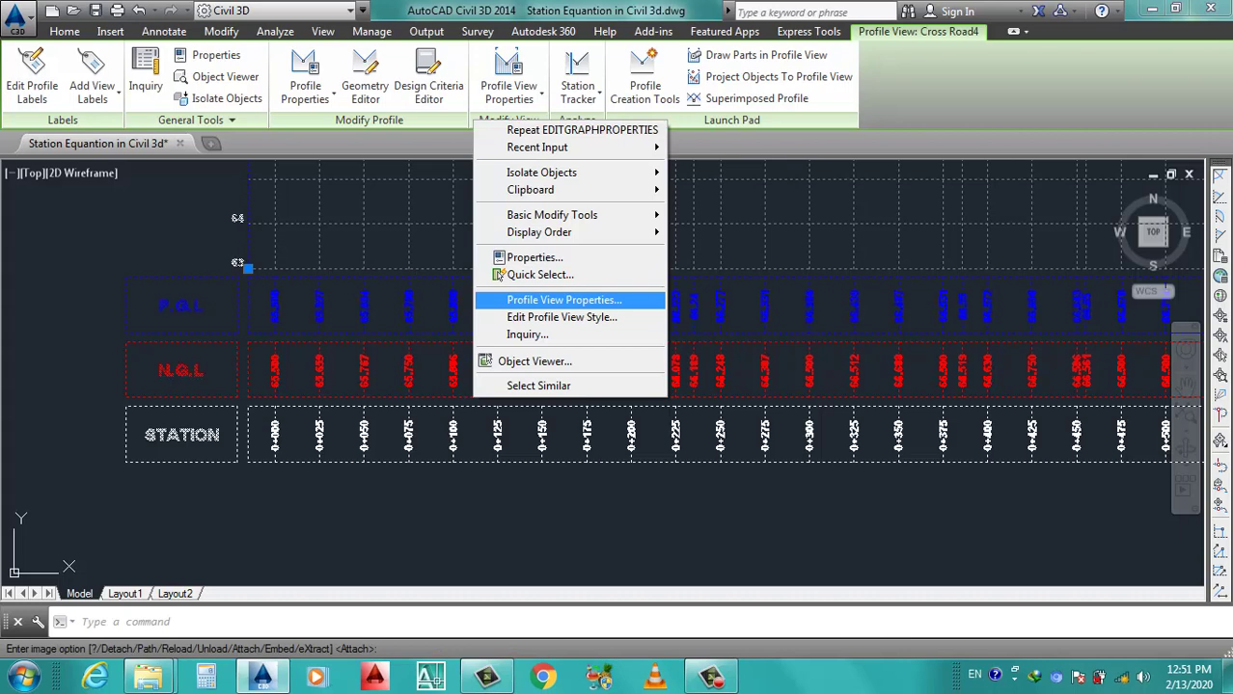
left_click(564, 300)
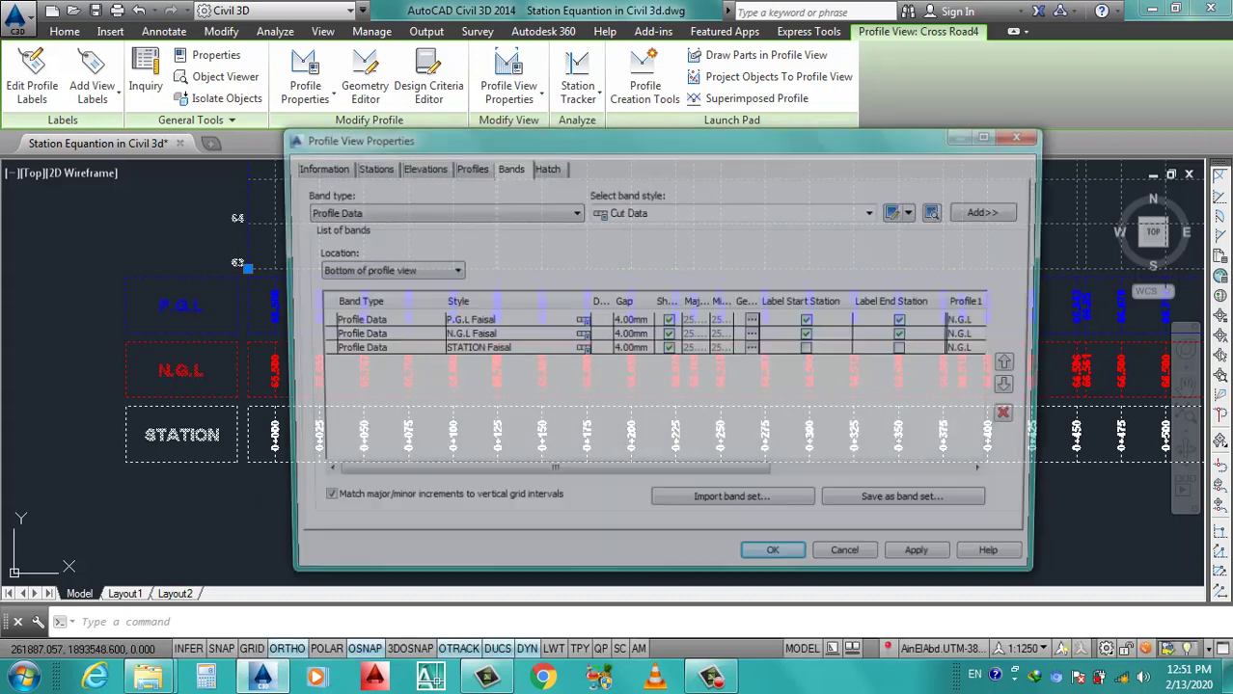
left_click(350, 350)
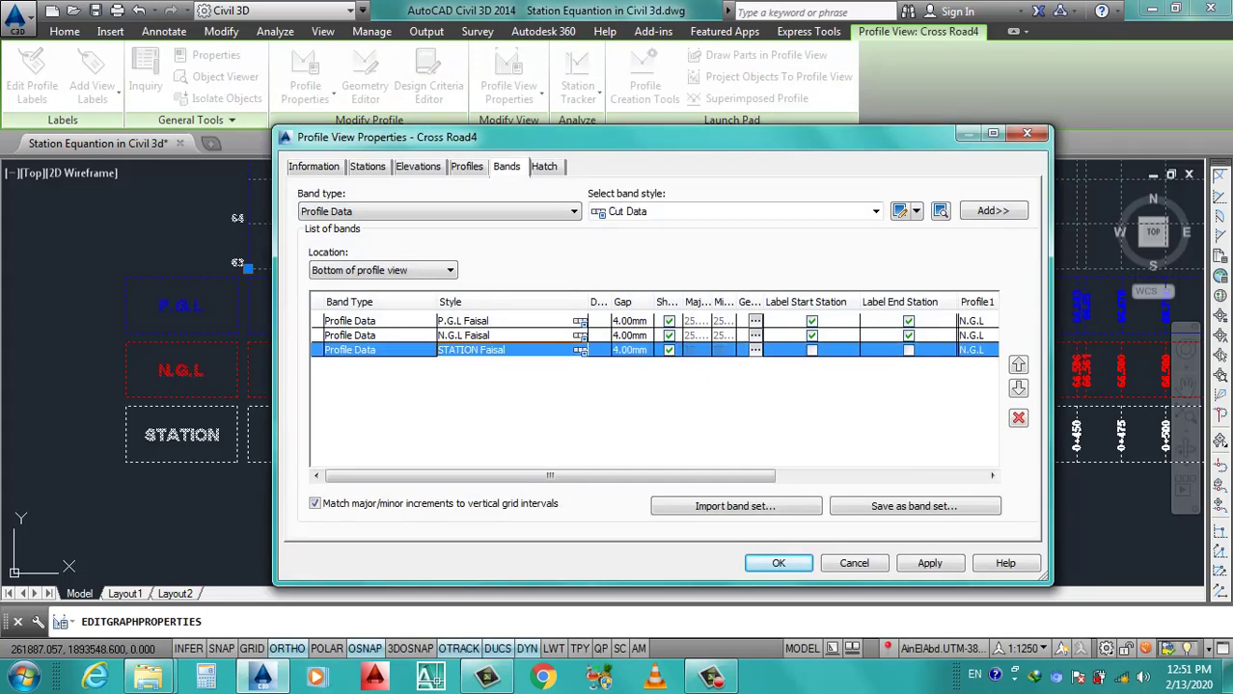
left_click(580, 350)
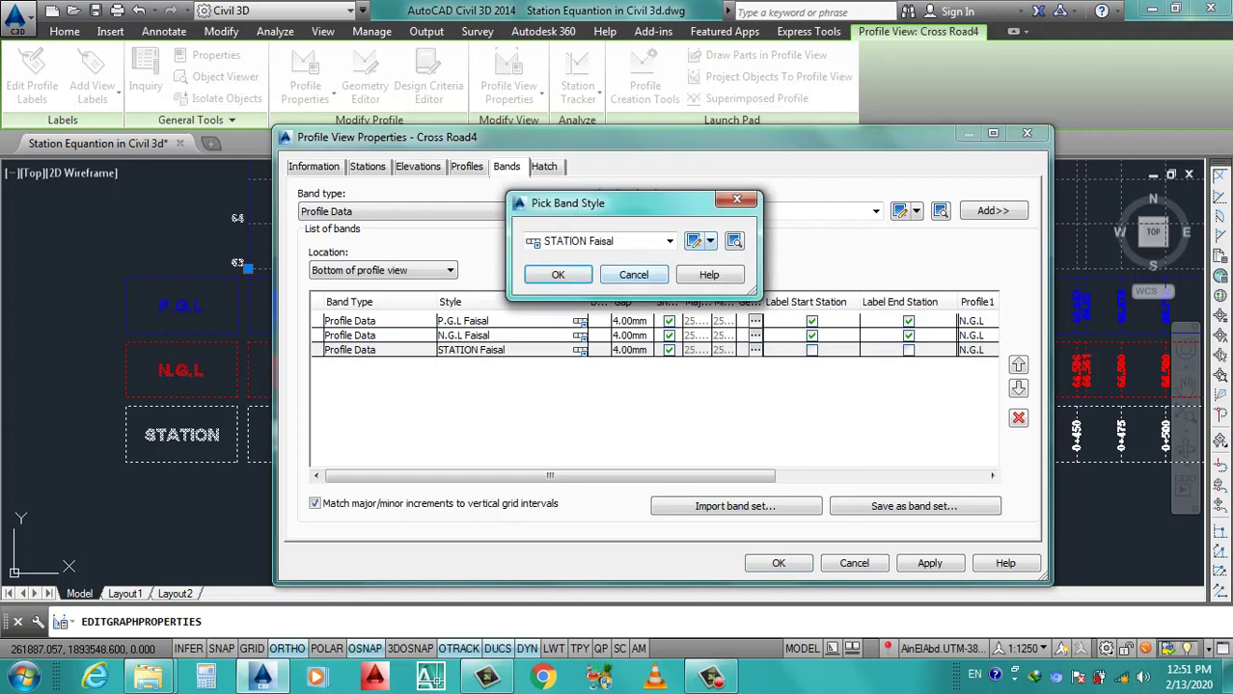
left_click(693, 241)
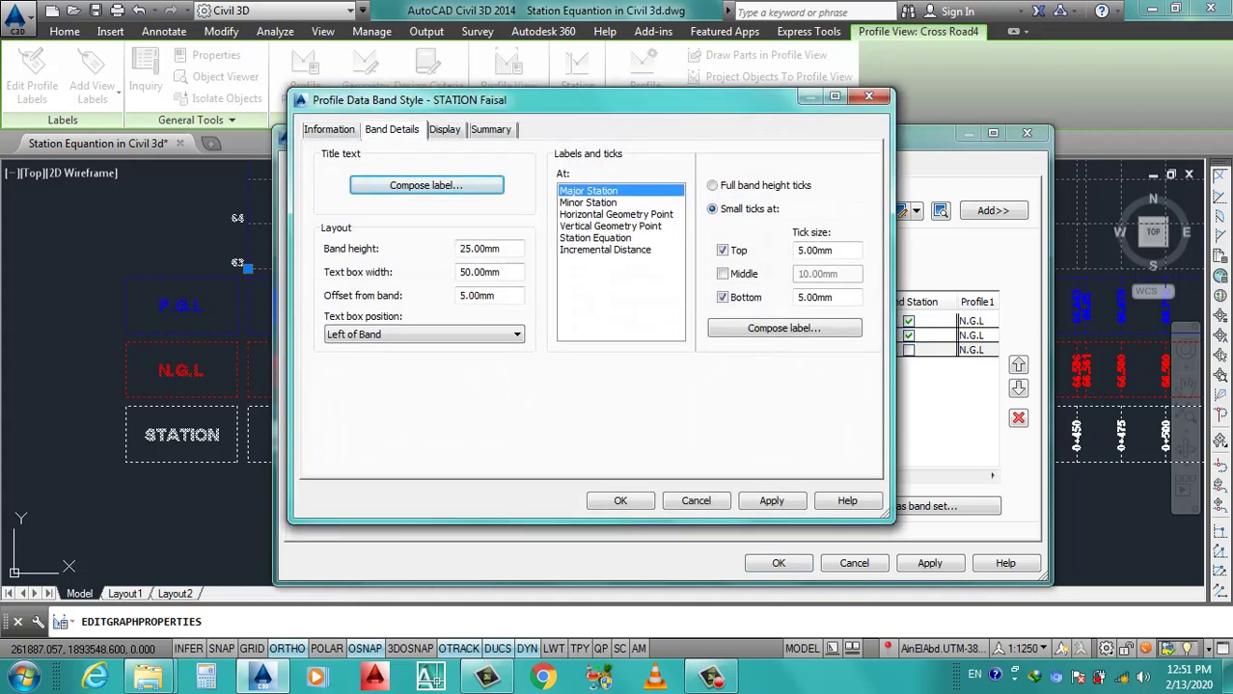
Turn on labels and ticks at station equations, with the ticks coloured magenta.
key("ctrl+Tab")
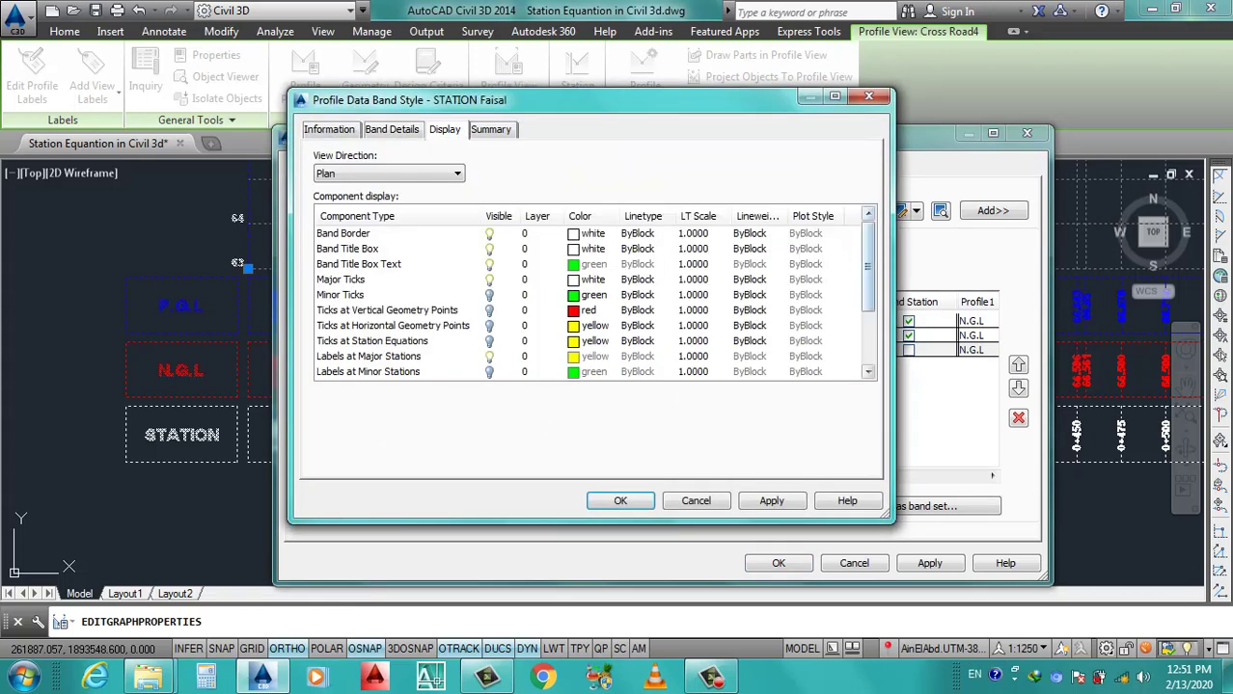
scroll(590, 302, "down", 1)
scroll(591, 302, "down", 1)
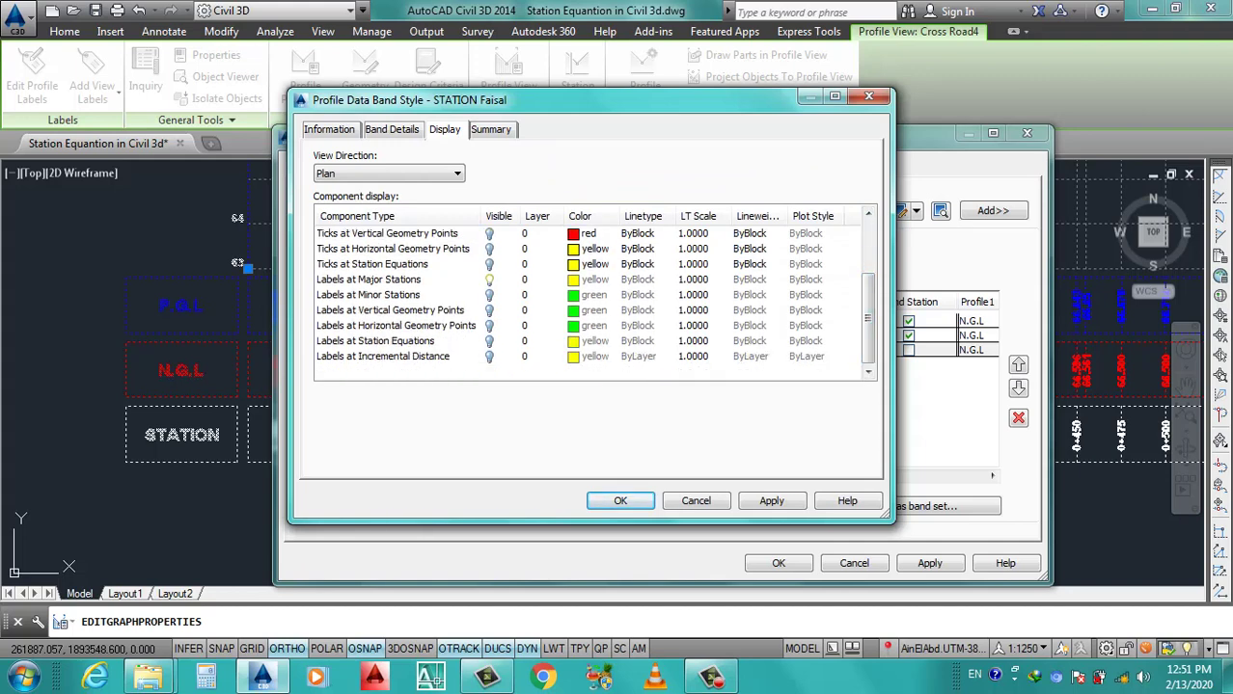
left_click(489, 341)
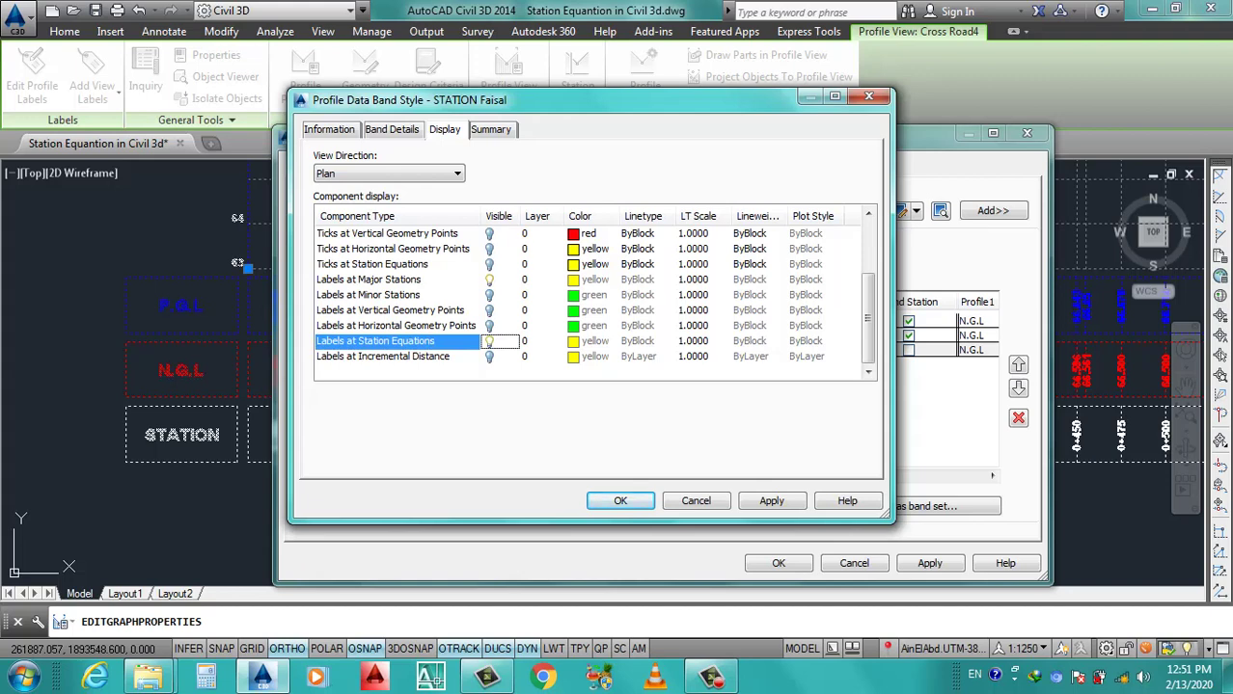
left_click(489, 263)
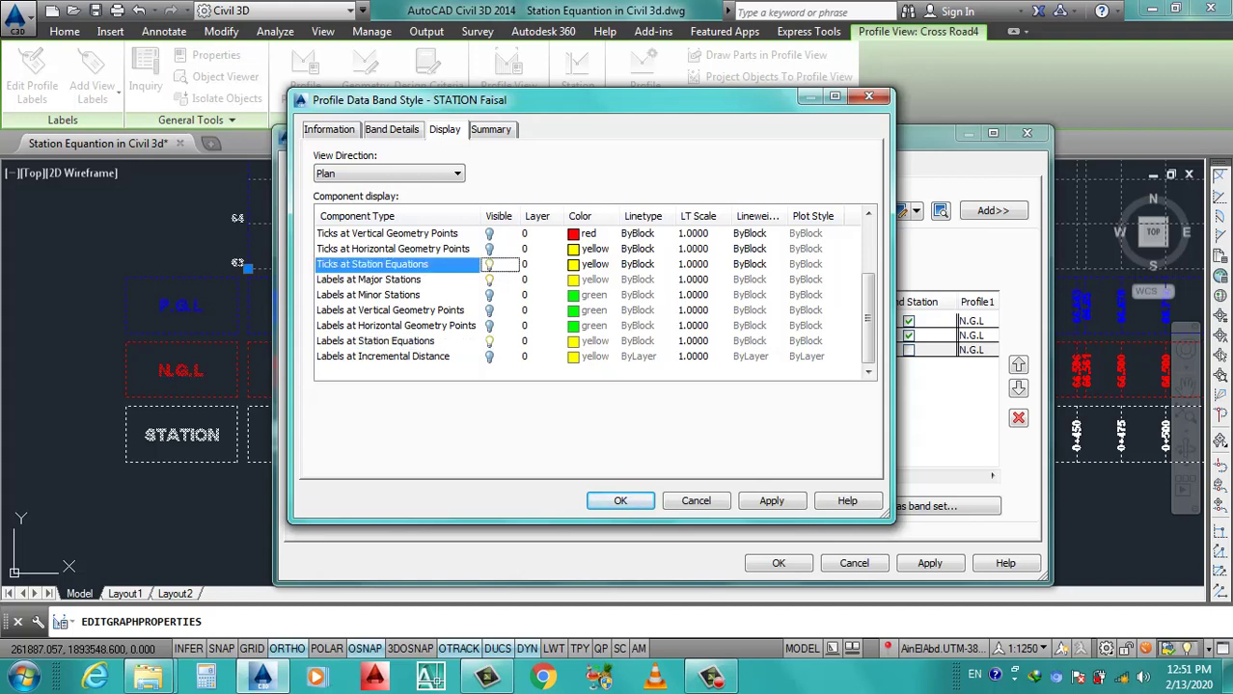
left_click(579, 264)
left_click(376, 393)
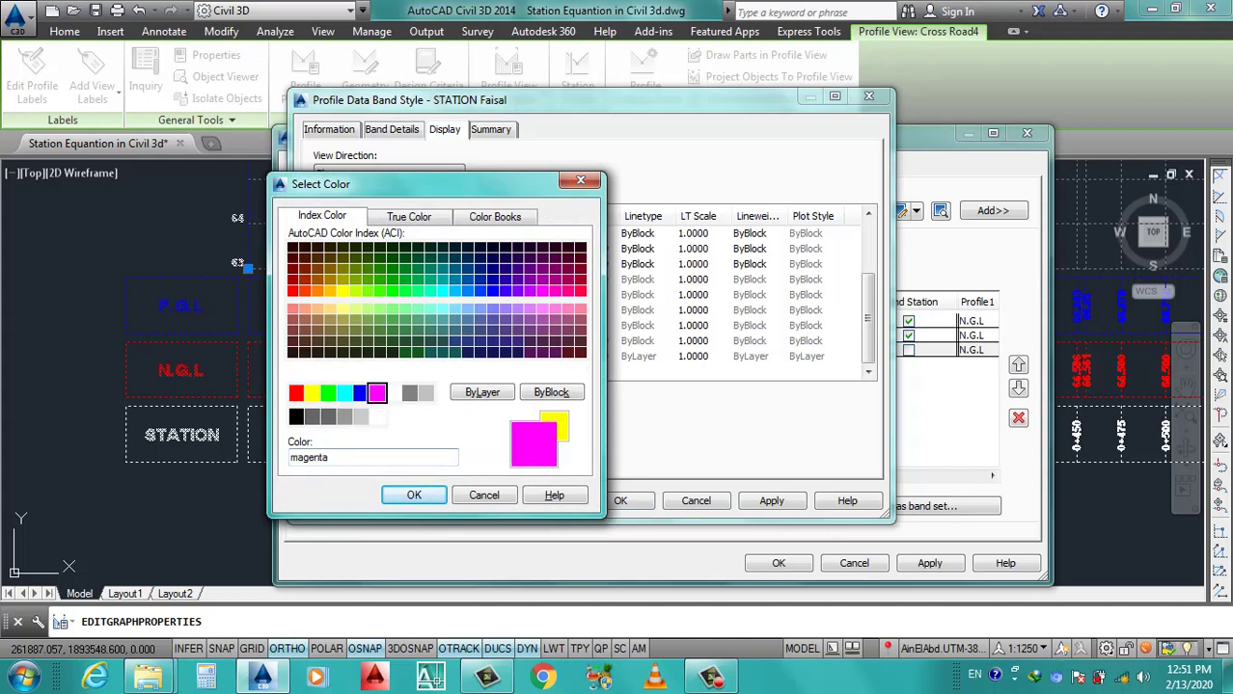
left_click(414, 495)
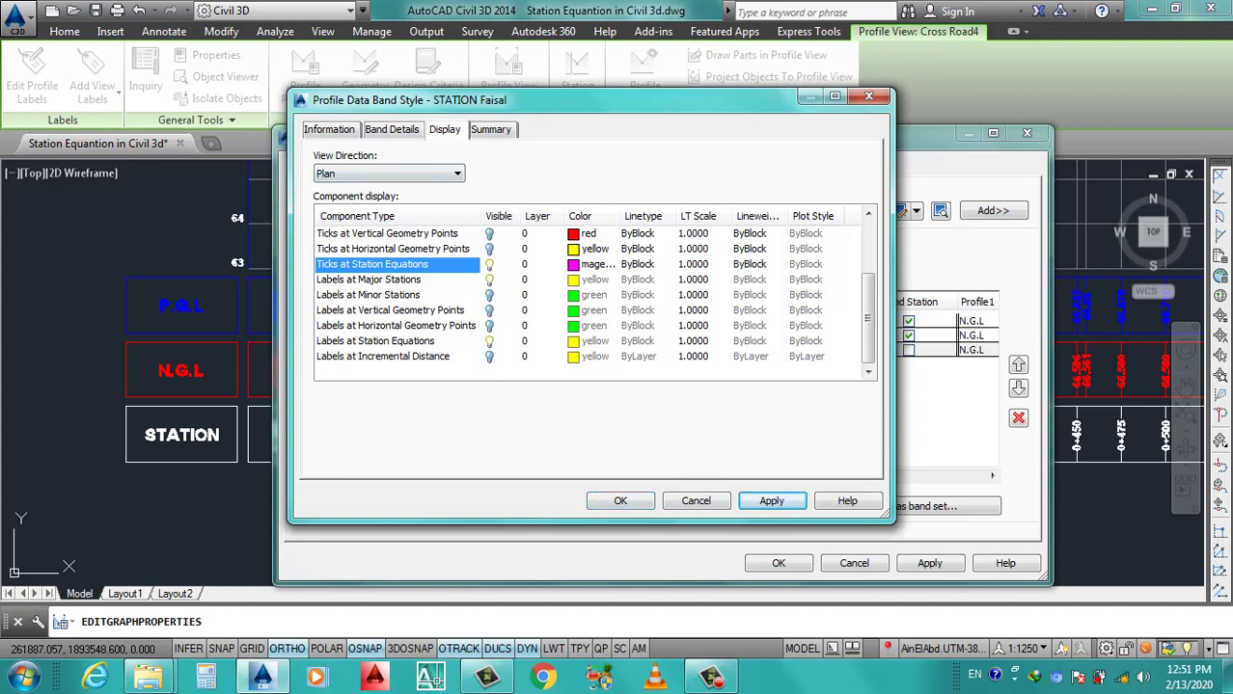
key("ctrl+shift+Tab")
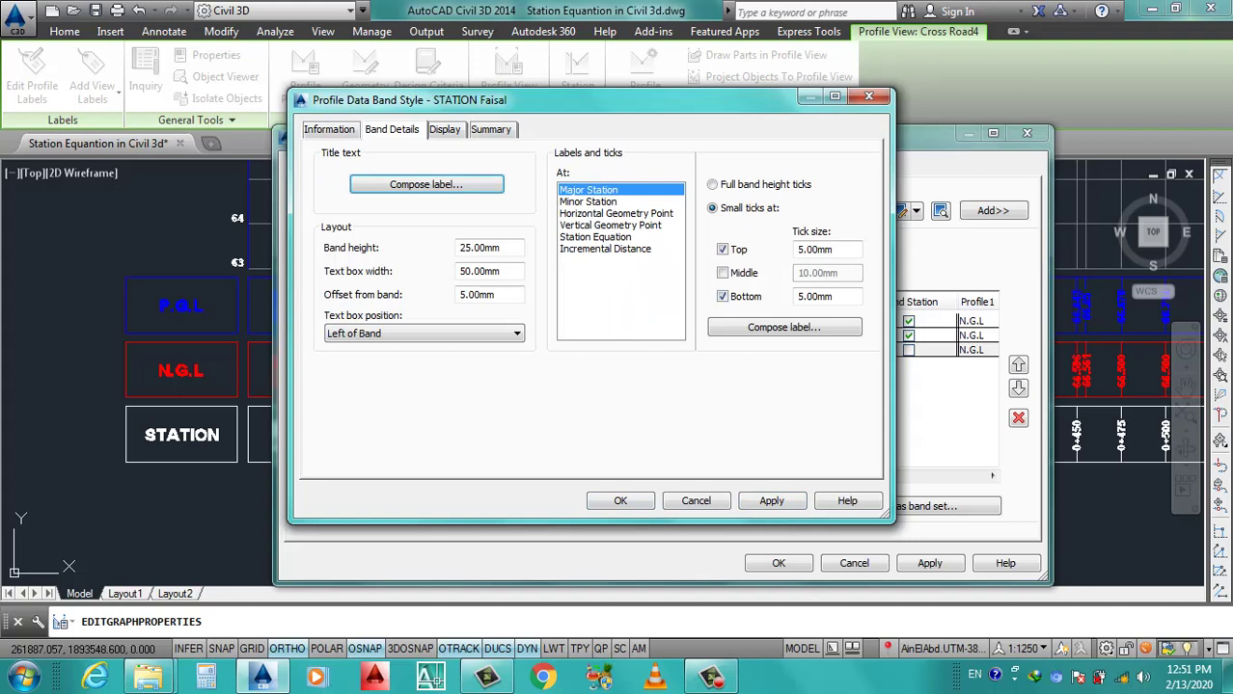
Compose the Station Equation label and rename its Station Value component to Station.
left_click(595, 236)
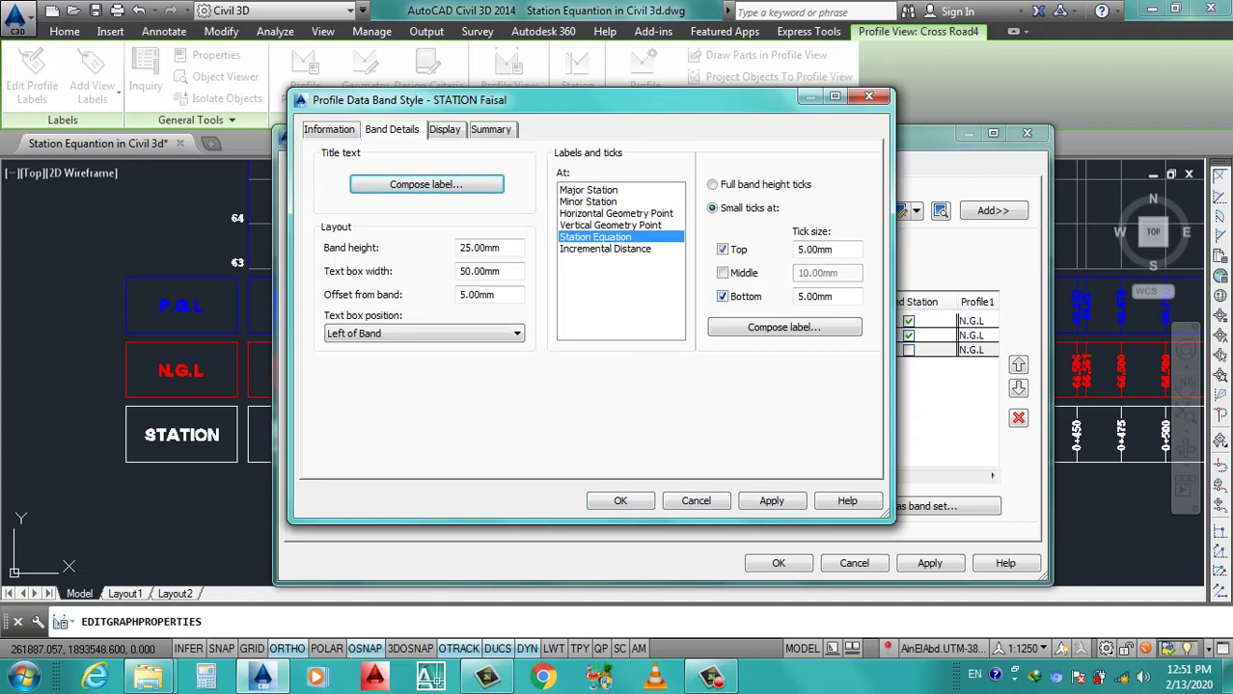
left_click(783, 327)
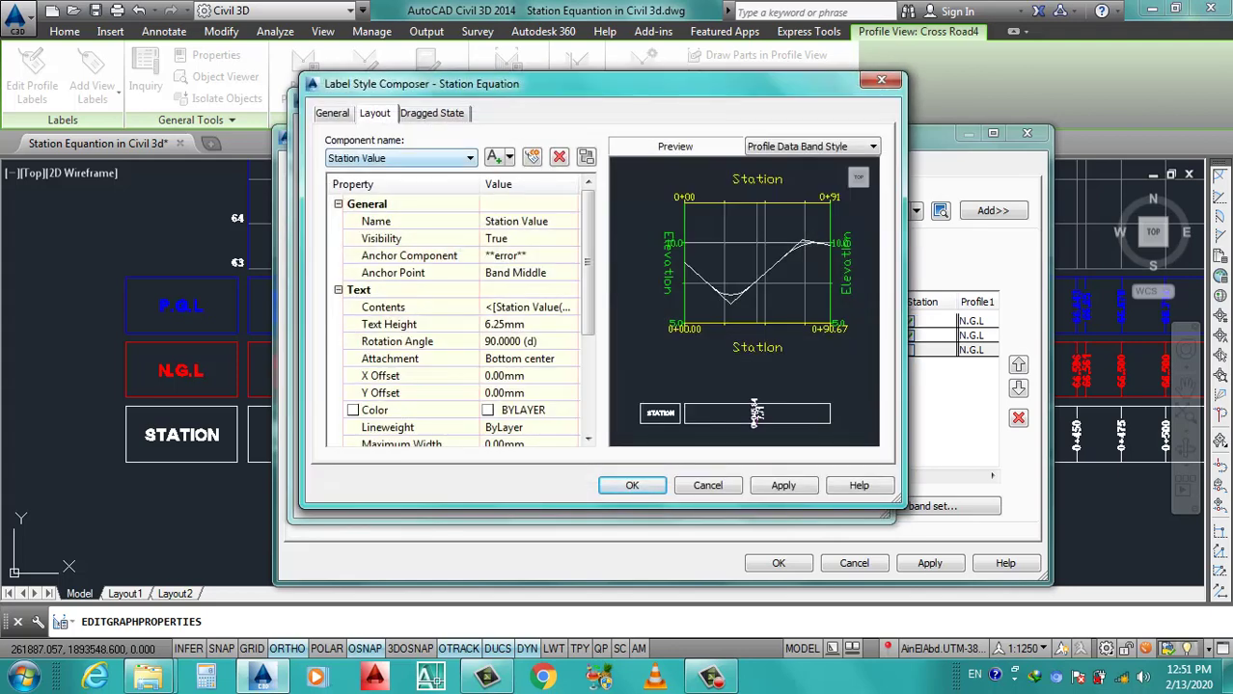
key("alt+Down")
key("Up")
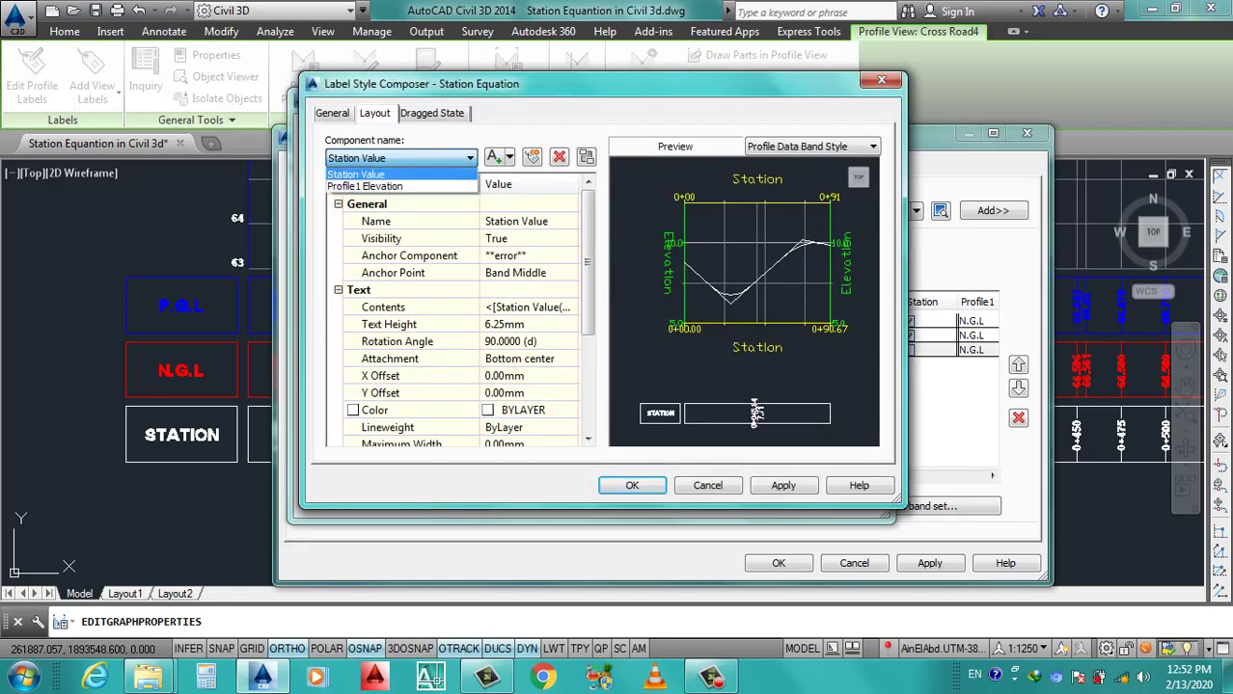
key("Down")
key("Return")
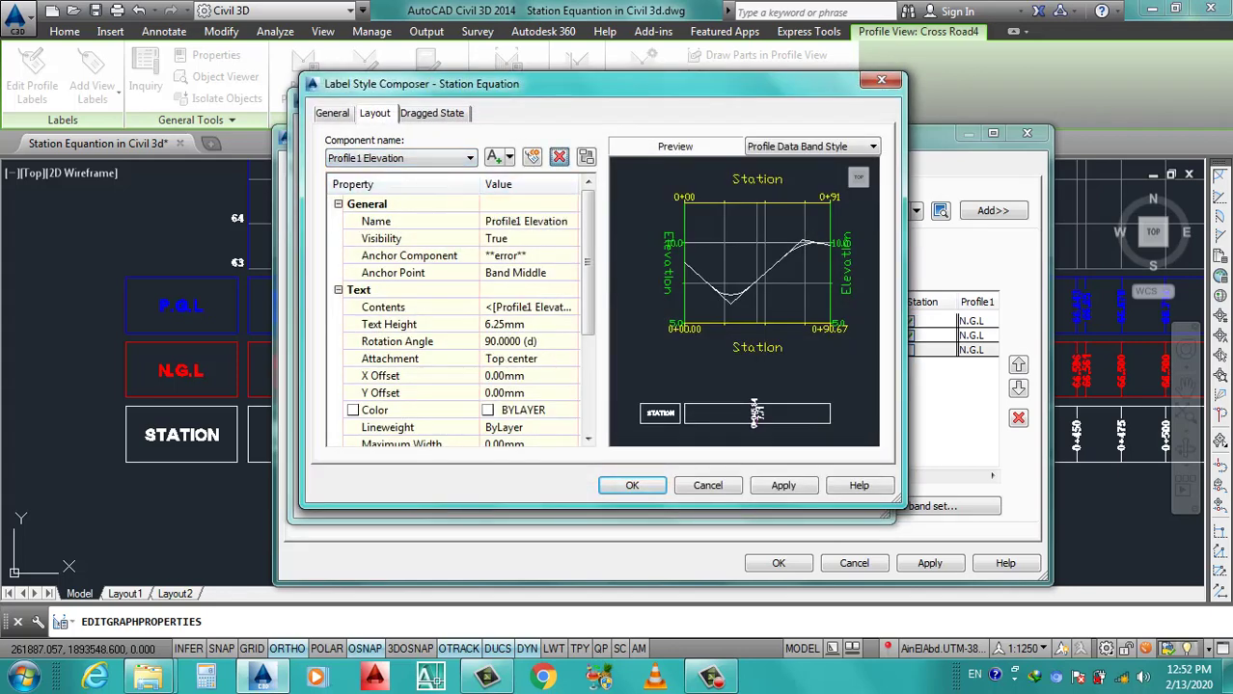
key("Up")
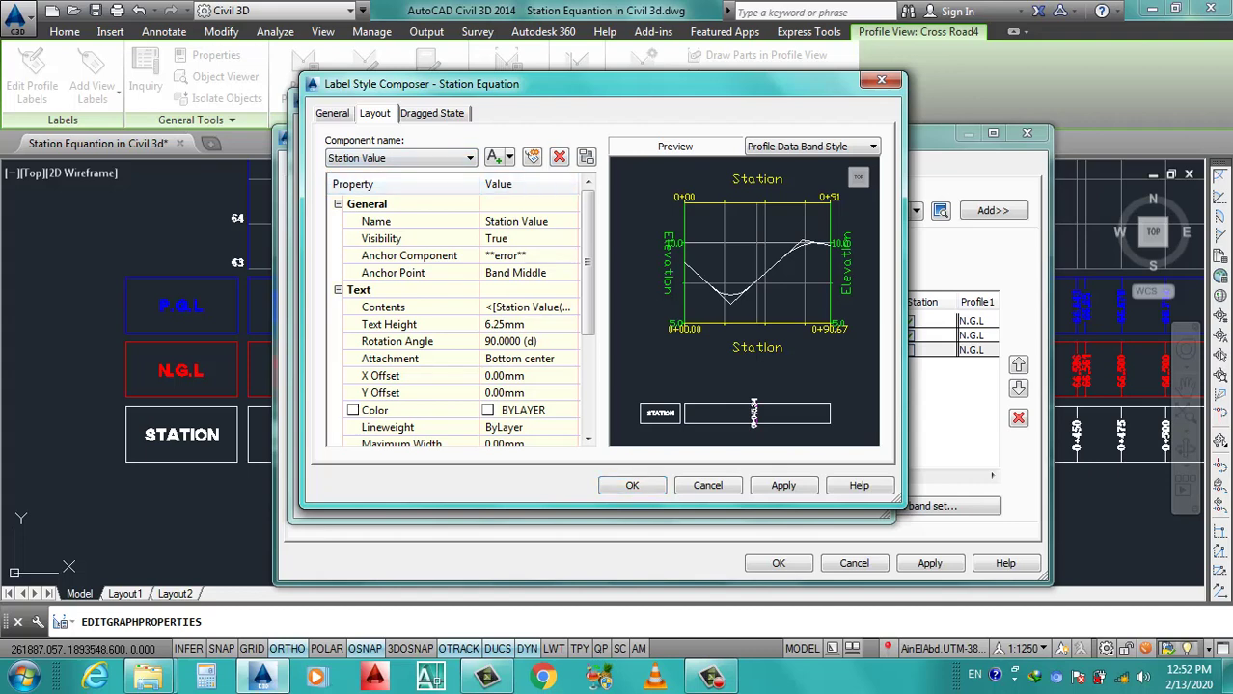
left_click(516, 221)
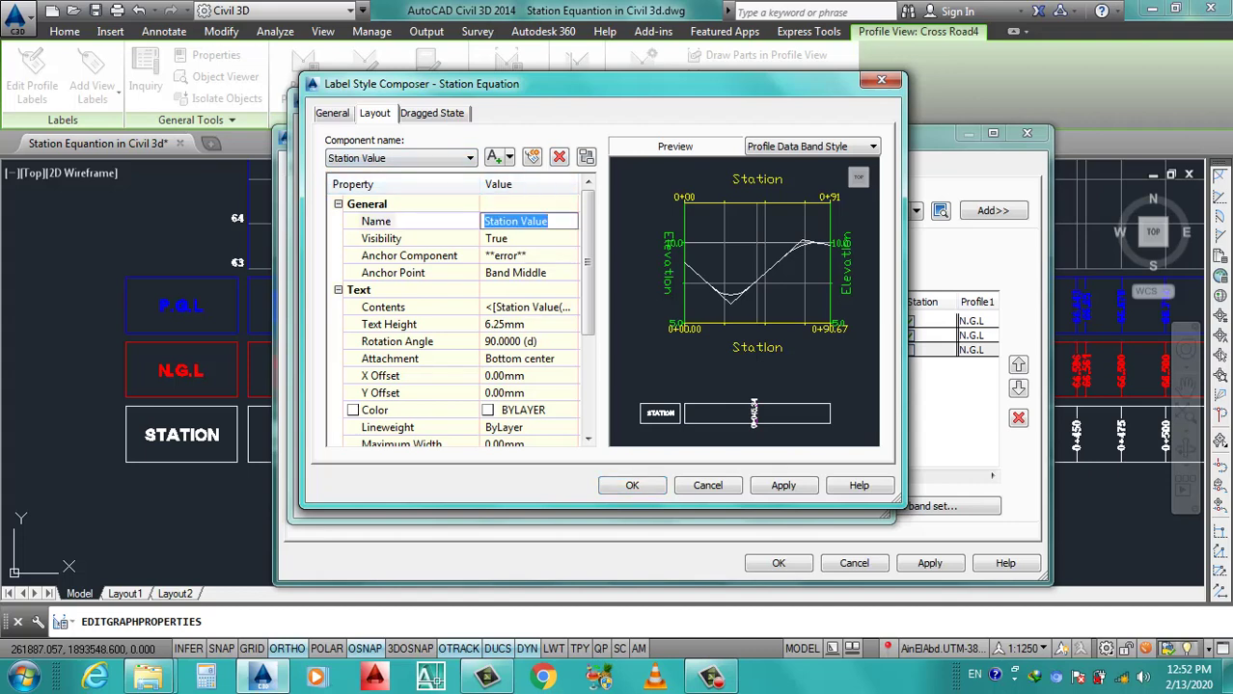
type("sT")
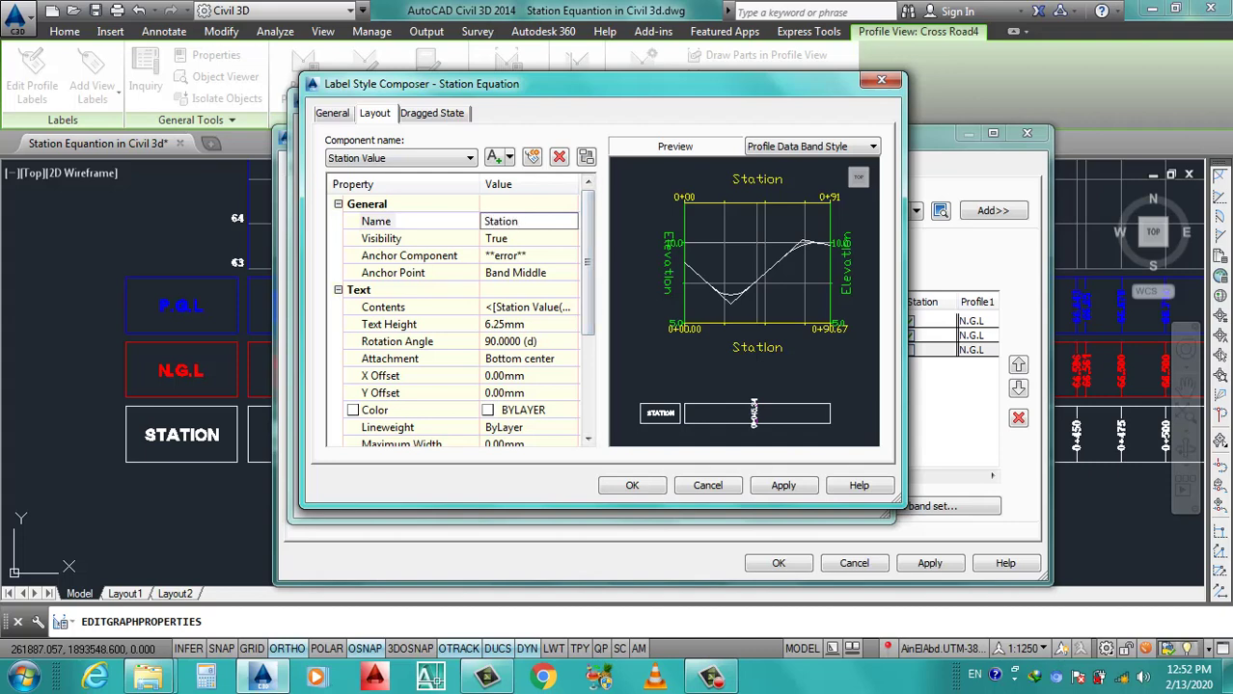
Name the label component Station, keep it anchored at band middle, and start editing its contents.
left_click(529, 272)
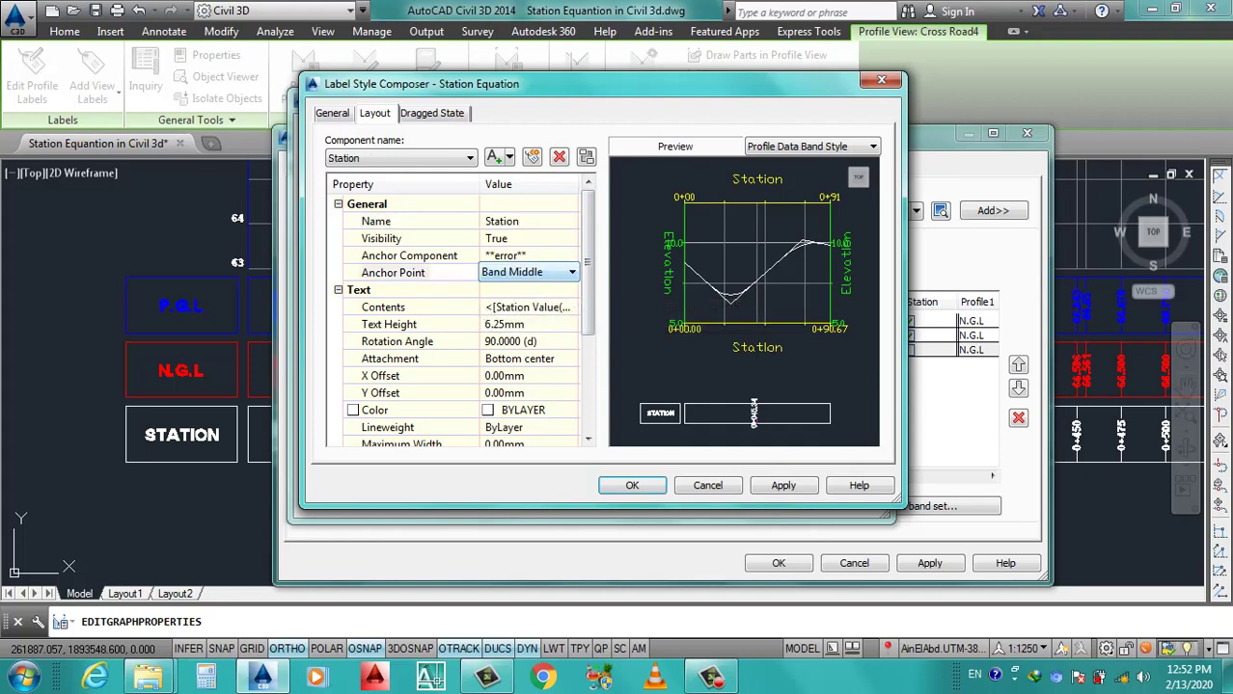
left_click(572, 272)
left_click(511, 300)
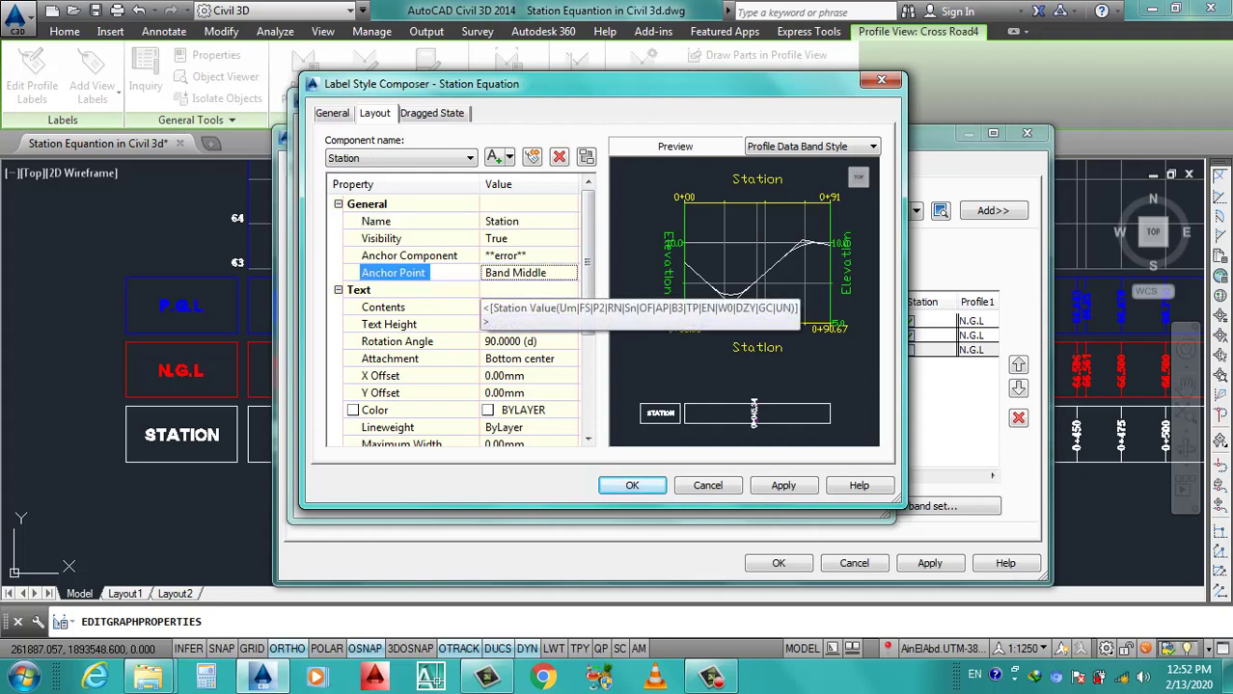
left_click(521, 306)
left_click(571, 306)
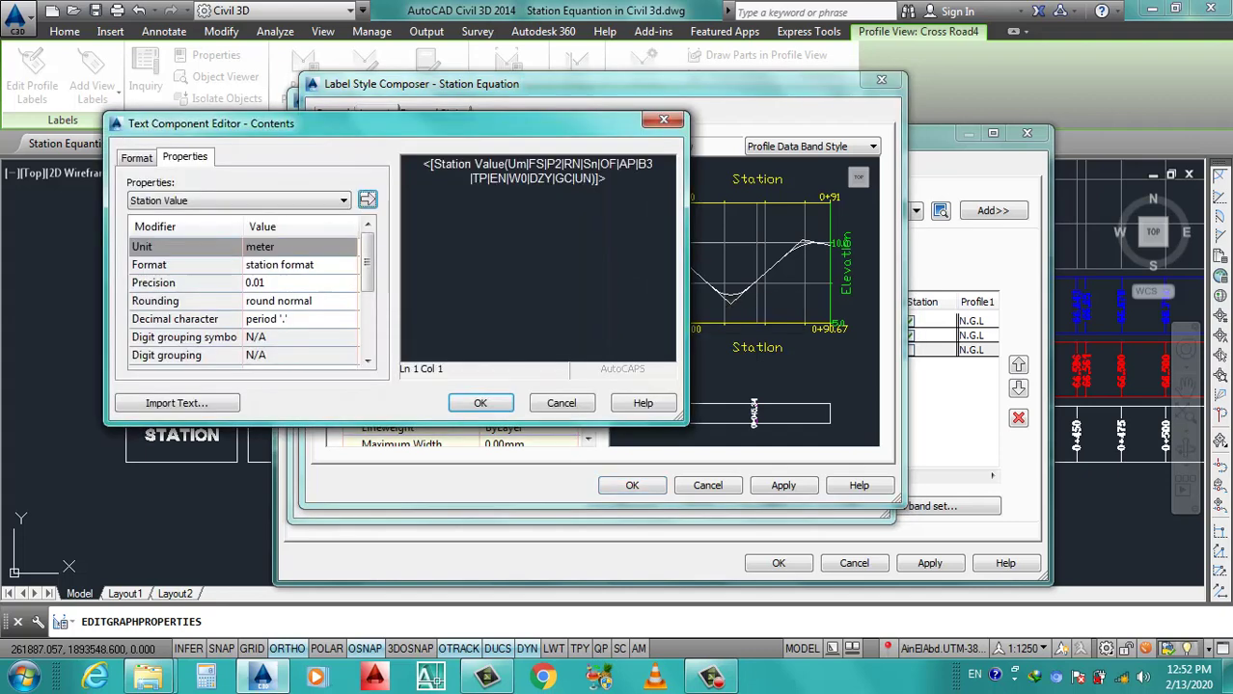
Show the Station Value at 0.001 precision in bold magenta text.
left_click(236, 201)
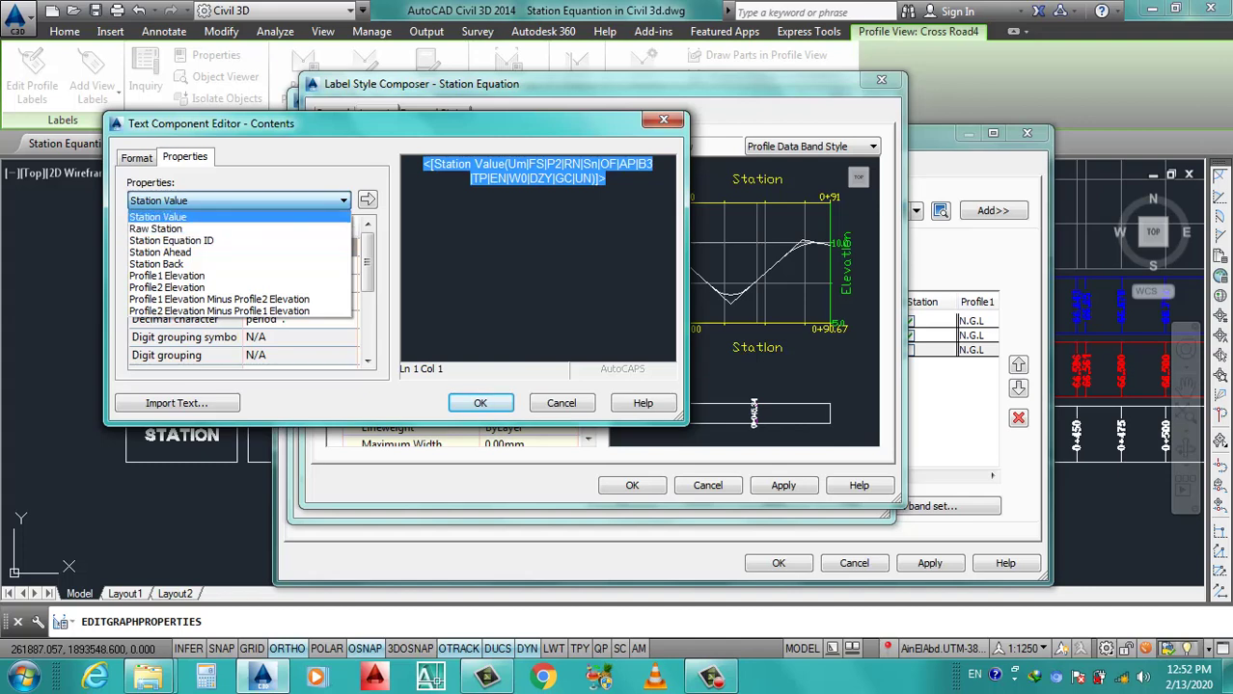
left_click(158, 217)
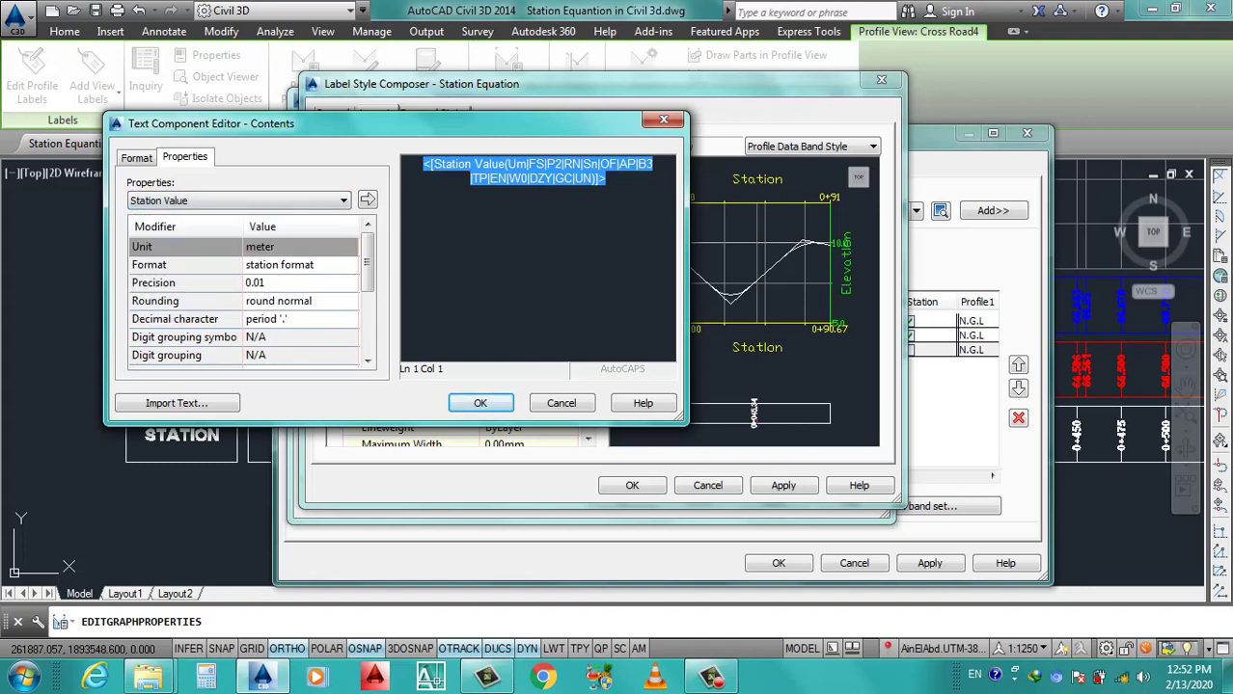
left_click(289, 283)
left_click(351, 281)
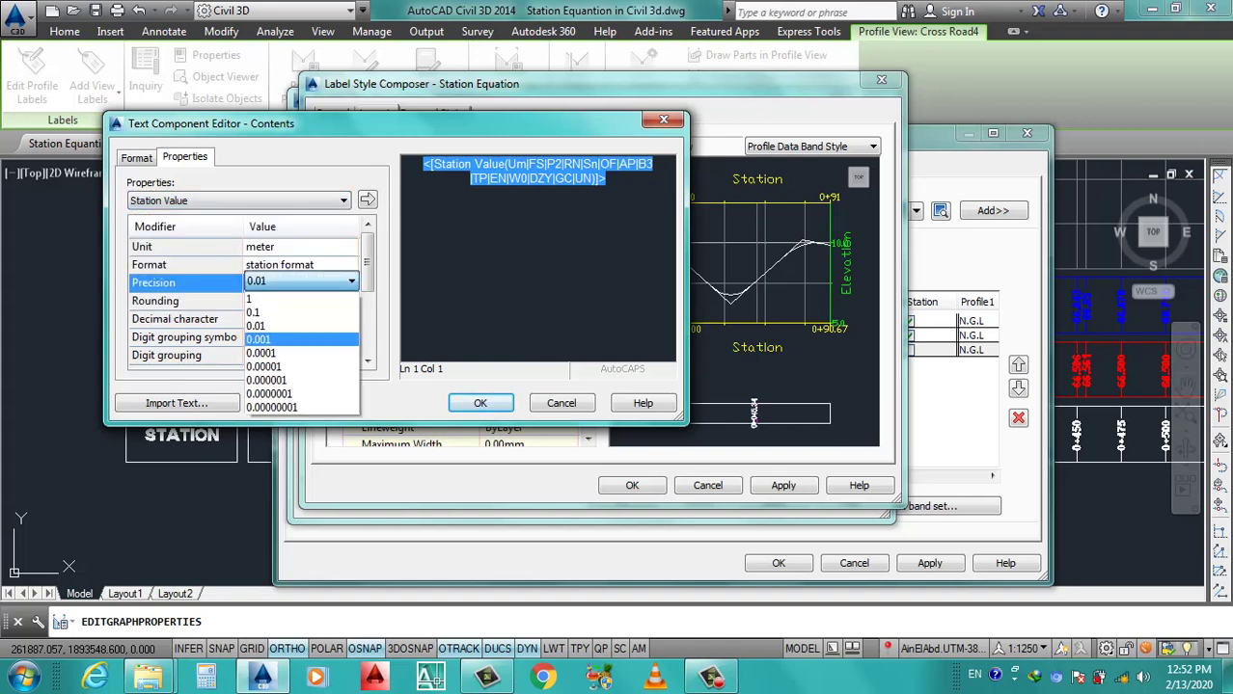
left_click(258, 340)
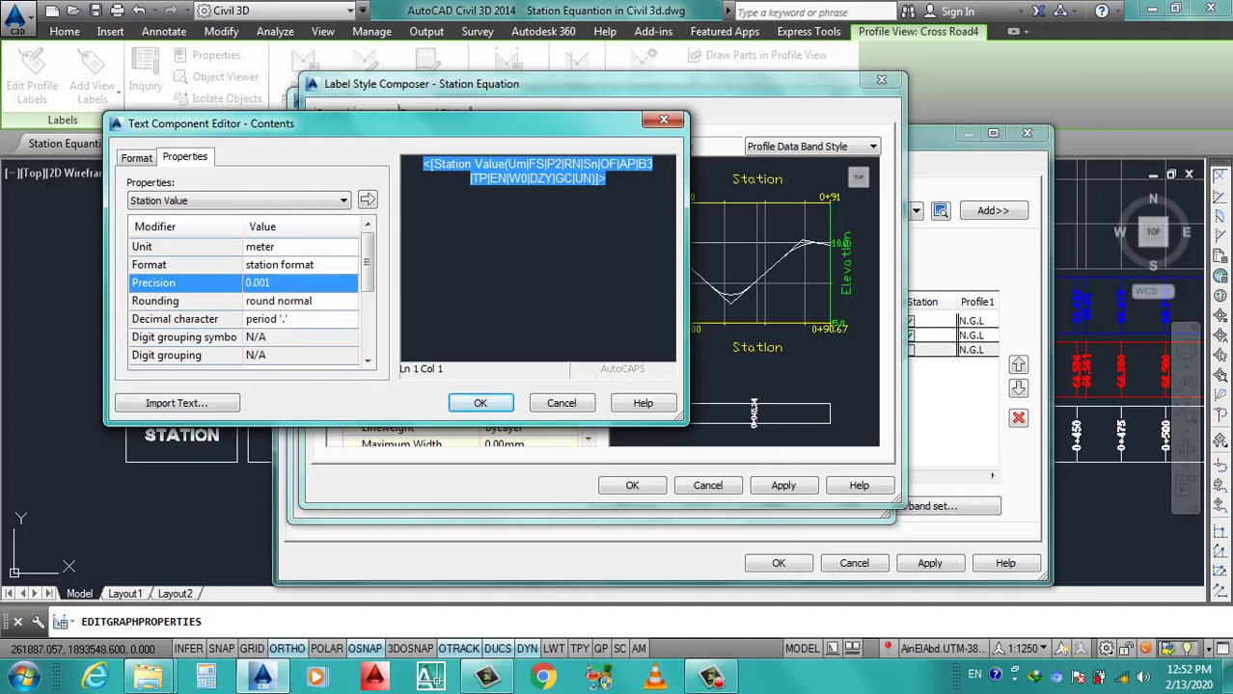
left_click(367, 200)
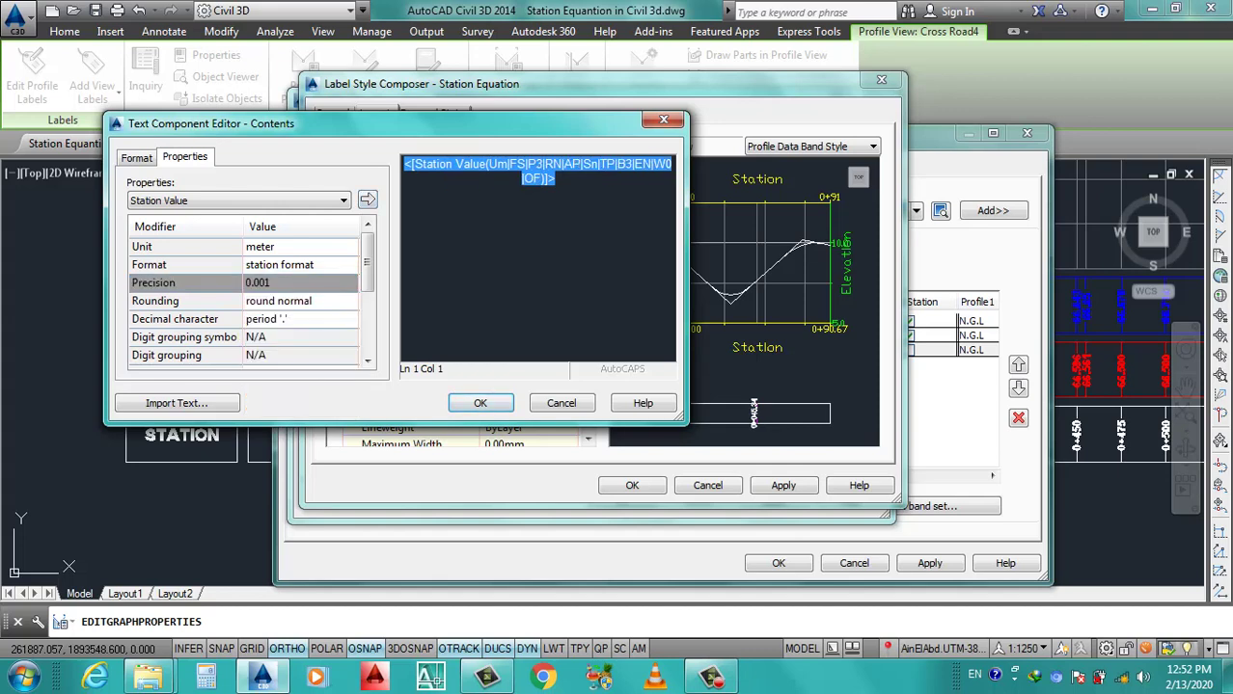
left_click(136, 157)
left_click(251, 309)
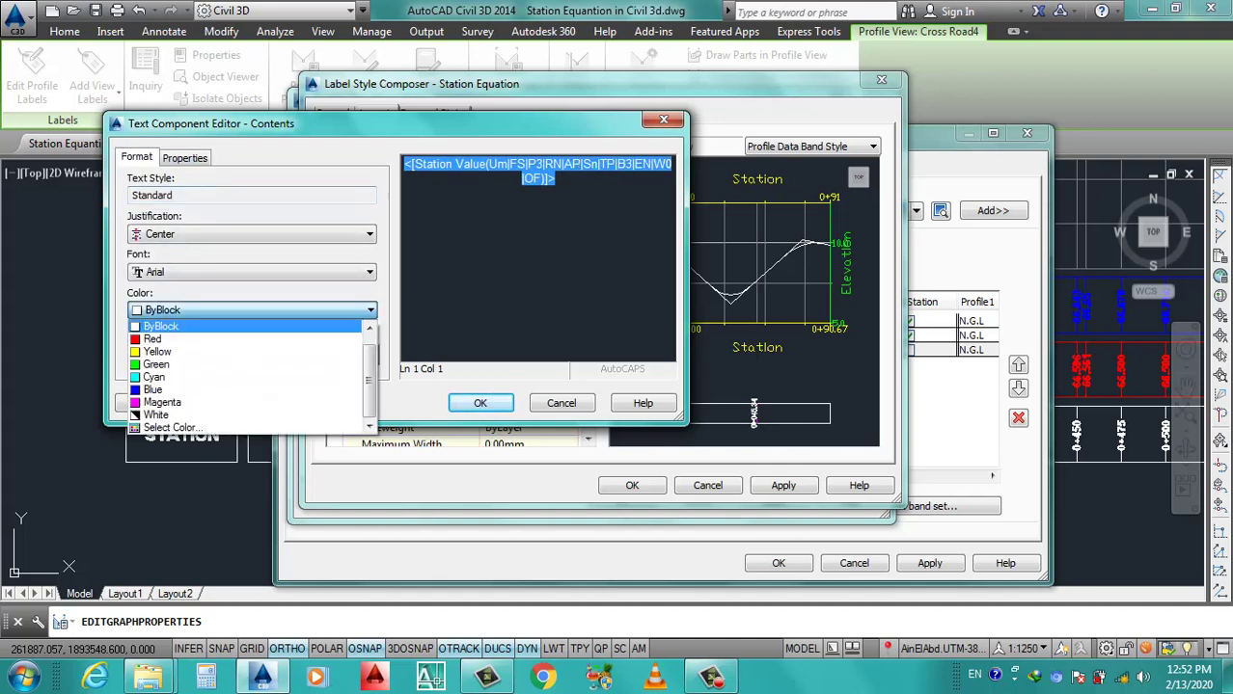
left_click(161, 402)
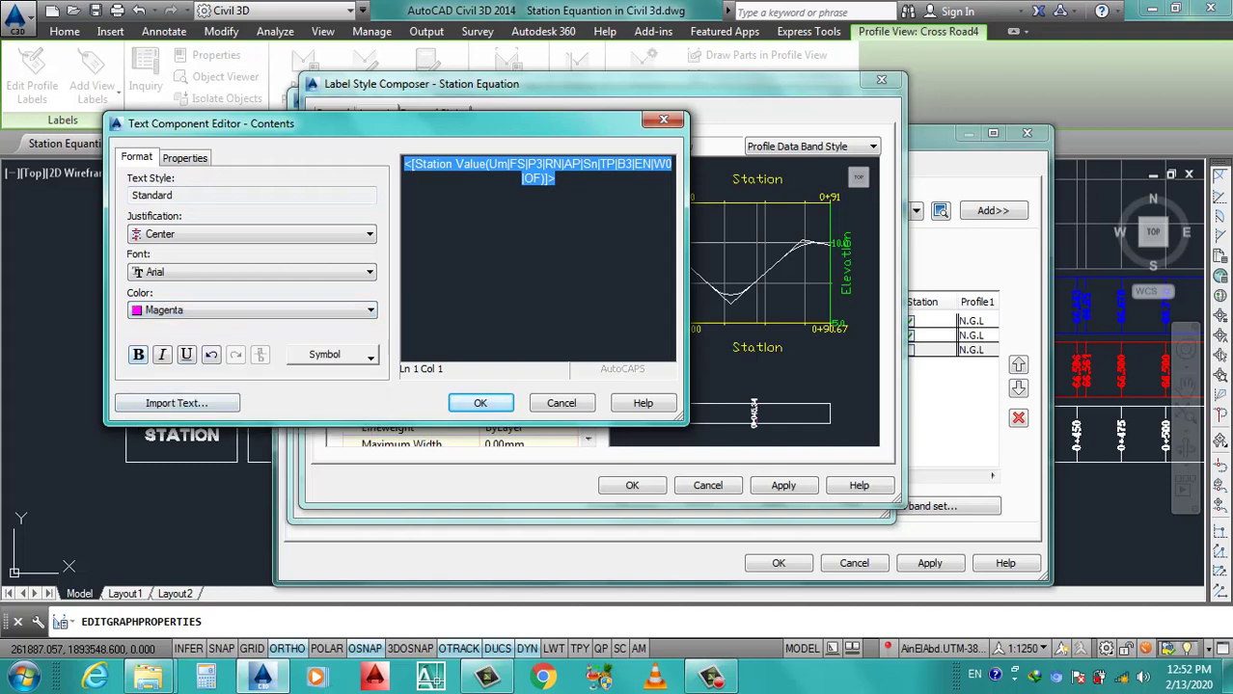
left_click(138, 354)
key("Return")
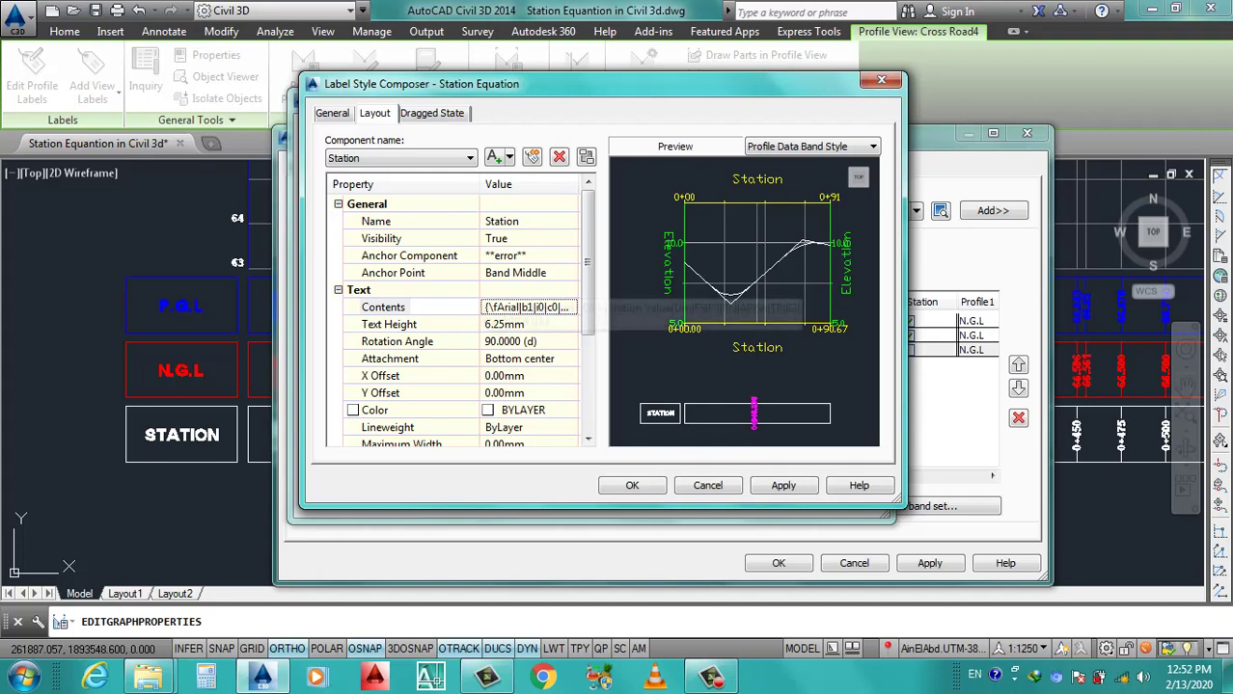
Set the label text height to 3.50mm and attachment to Middle center.
left_click(530, 324)
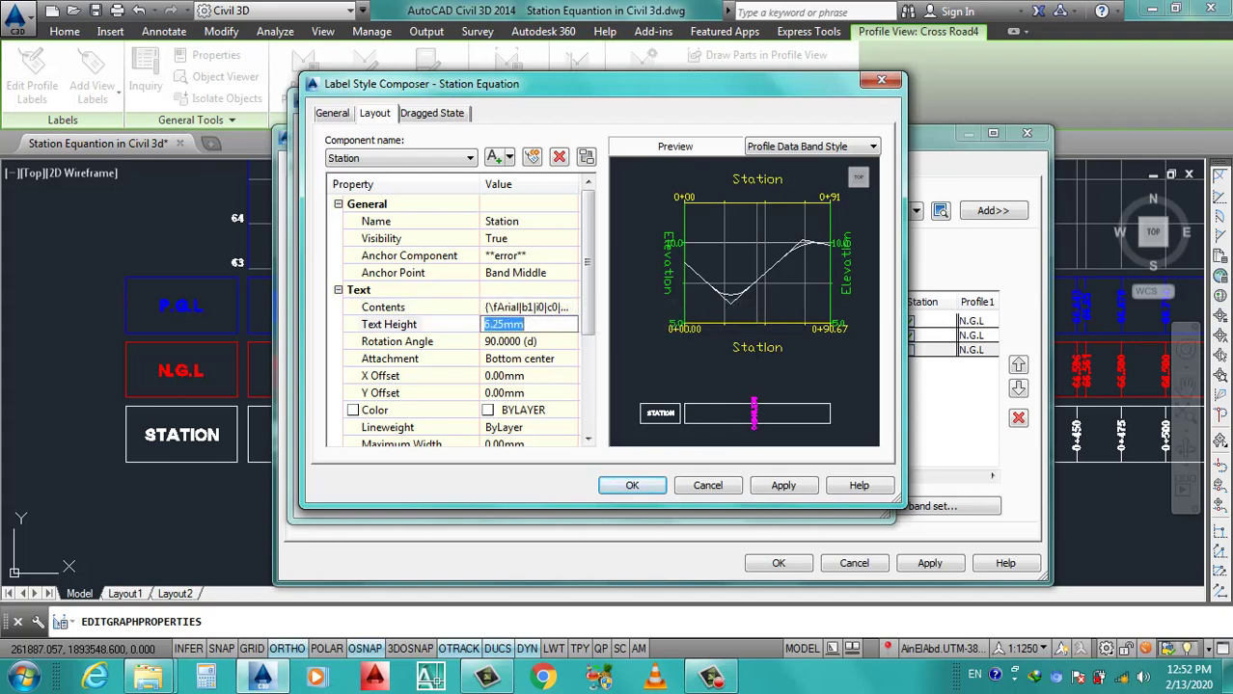
type("3.50")
left_click(528, 272)
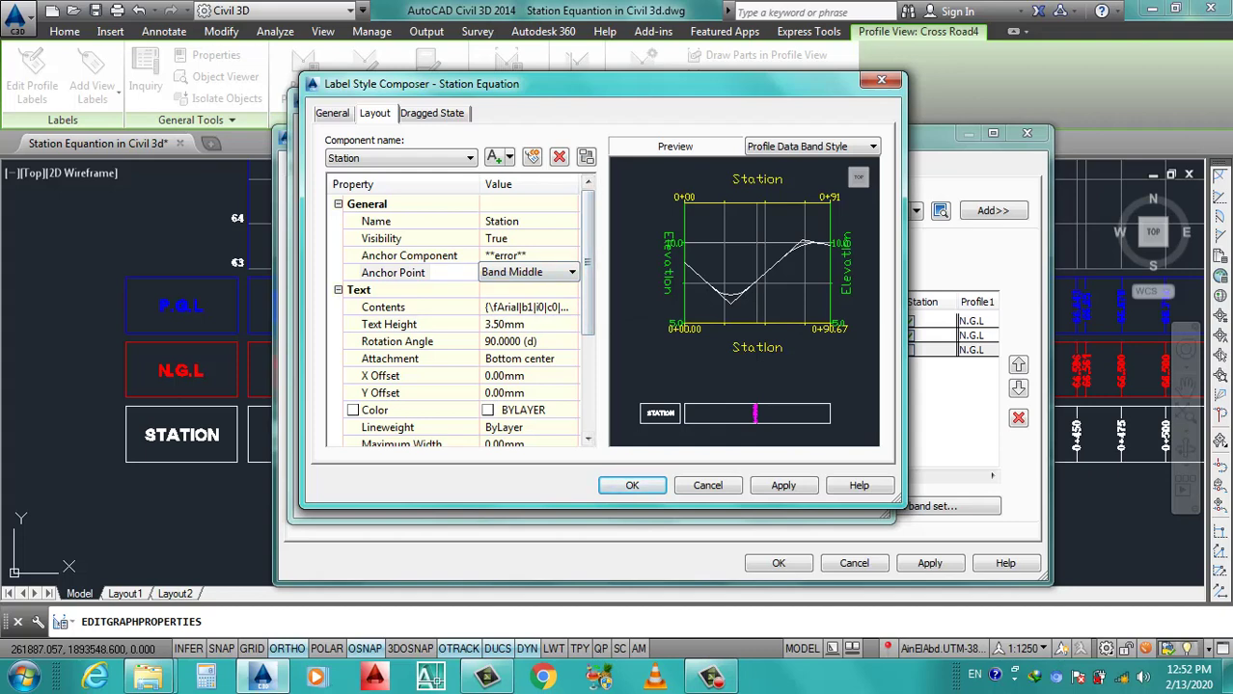
left_click(528, 358)
left_click(572, 358)
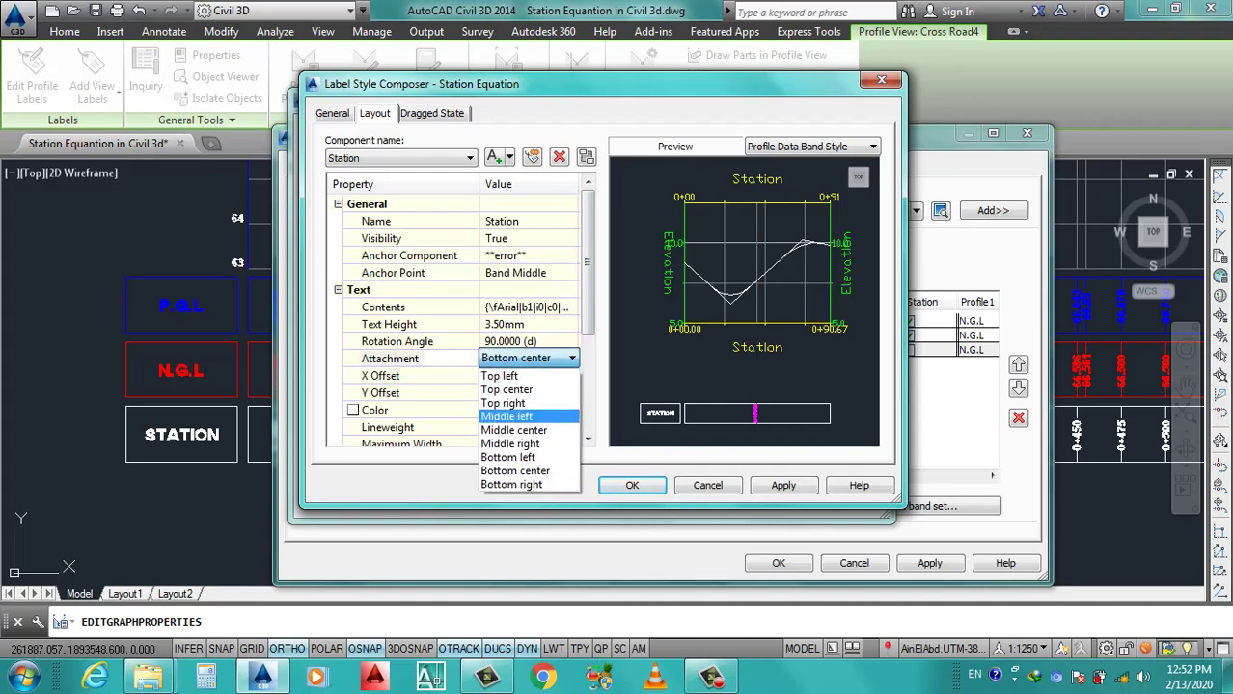
left_click(520, 430)
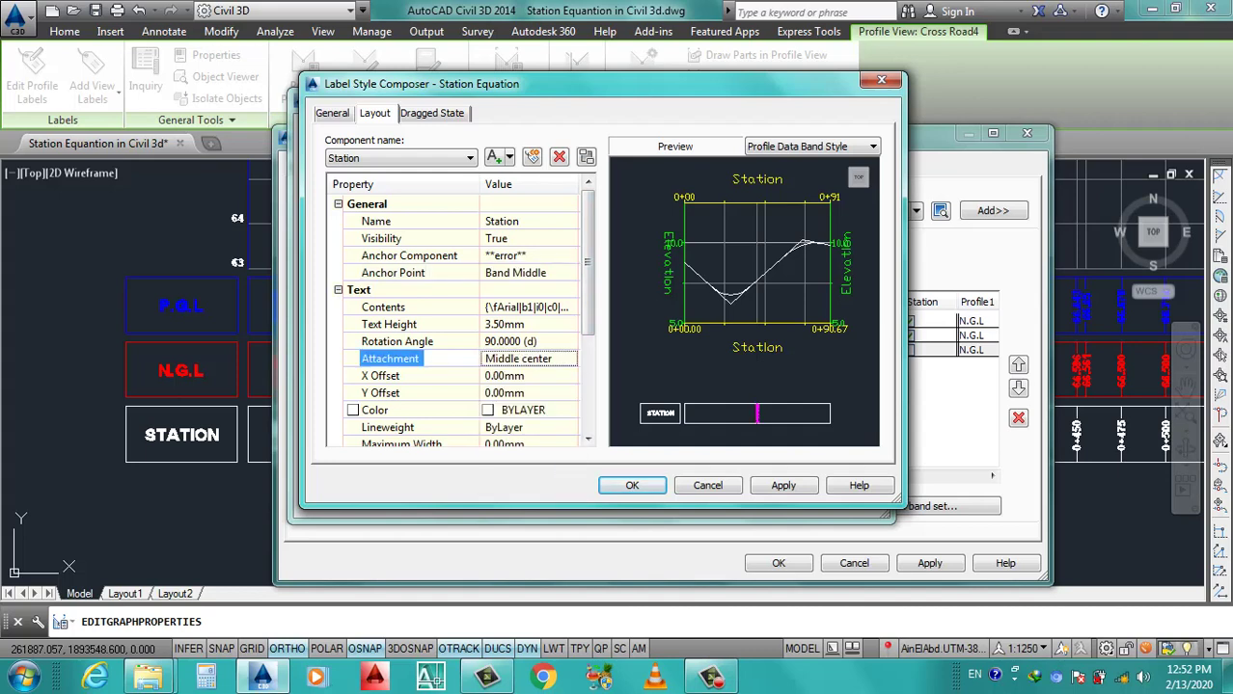
Make the label text and border magenta, then accept the label and band styles.
scroll(453, 318, "down", 3)
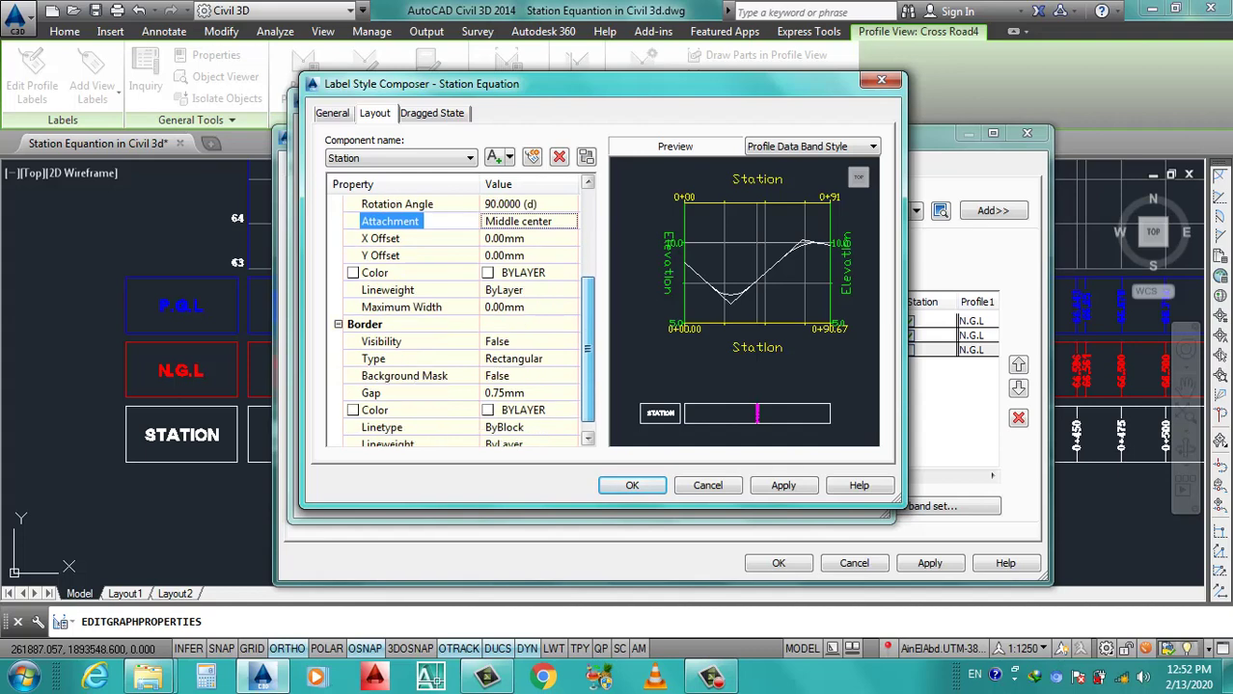
left_click(529, 409)
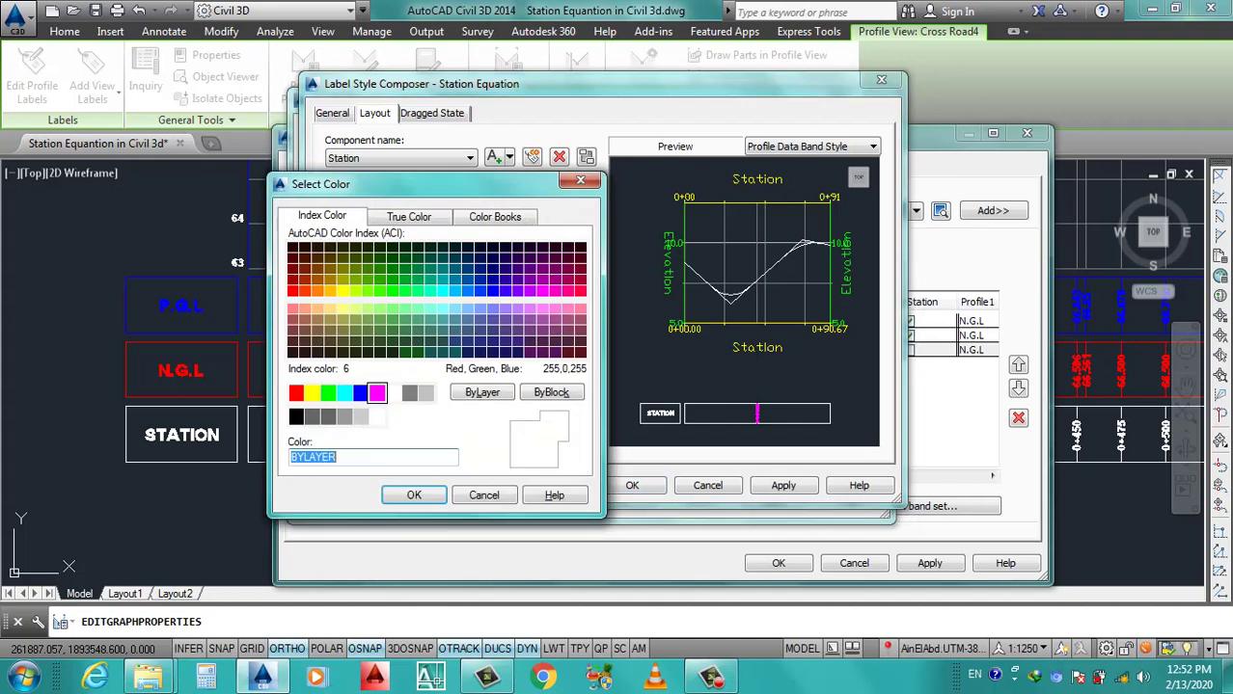
left_click(376, 392)
left_click(414, 495)
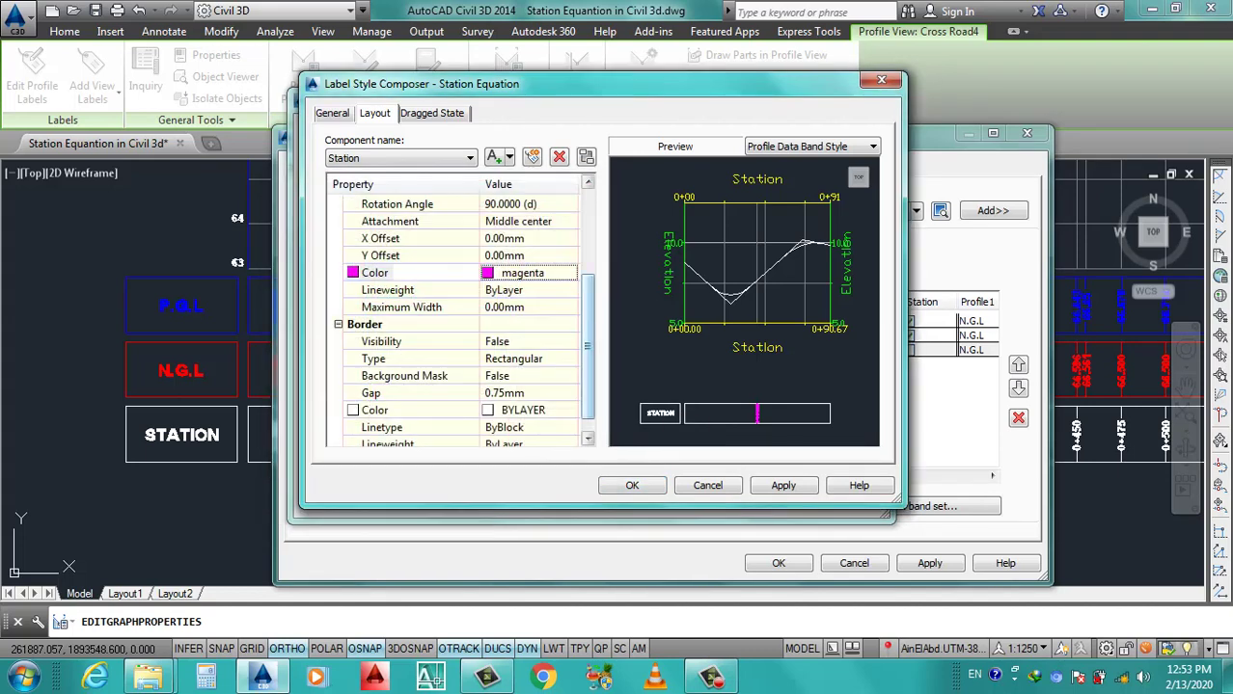
scroll(453, 319, "down", 1)
left_click(529, 256)
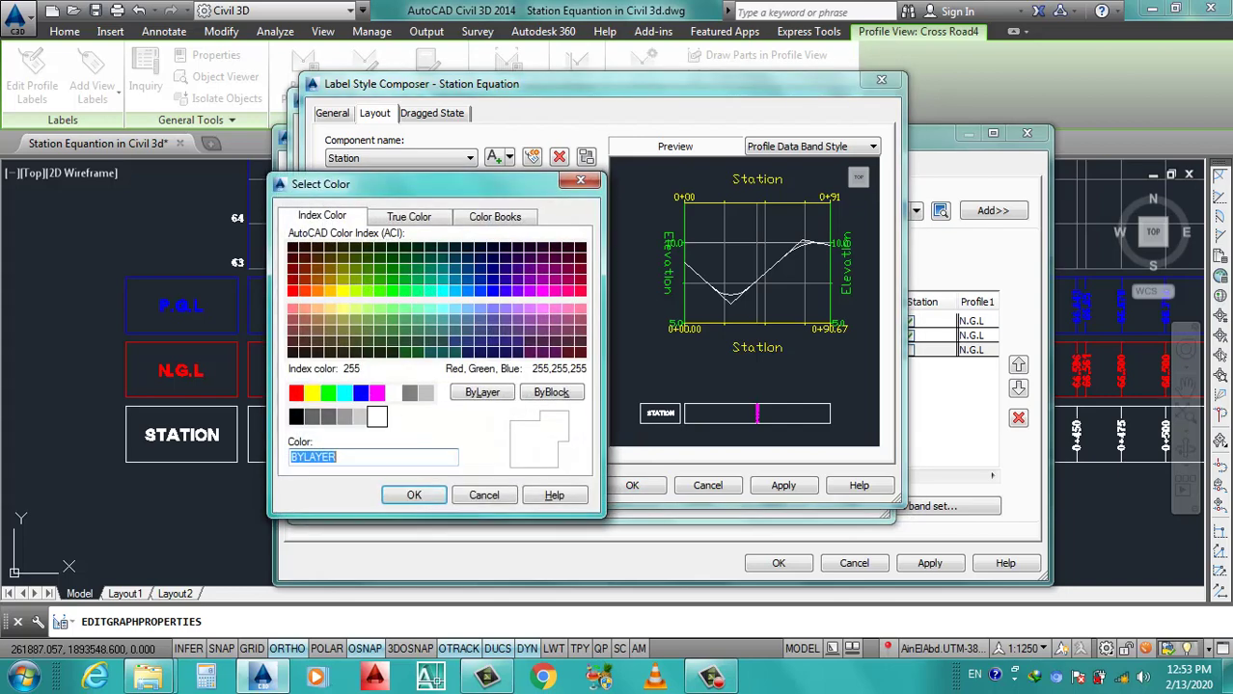
left_click(413, 495)
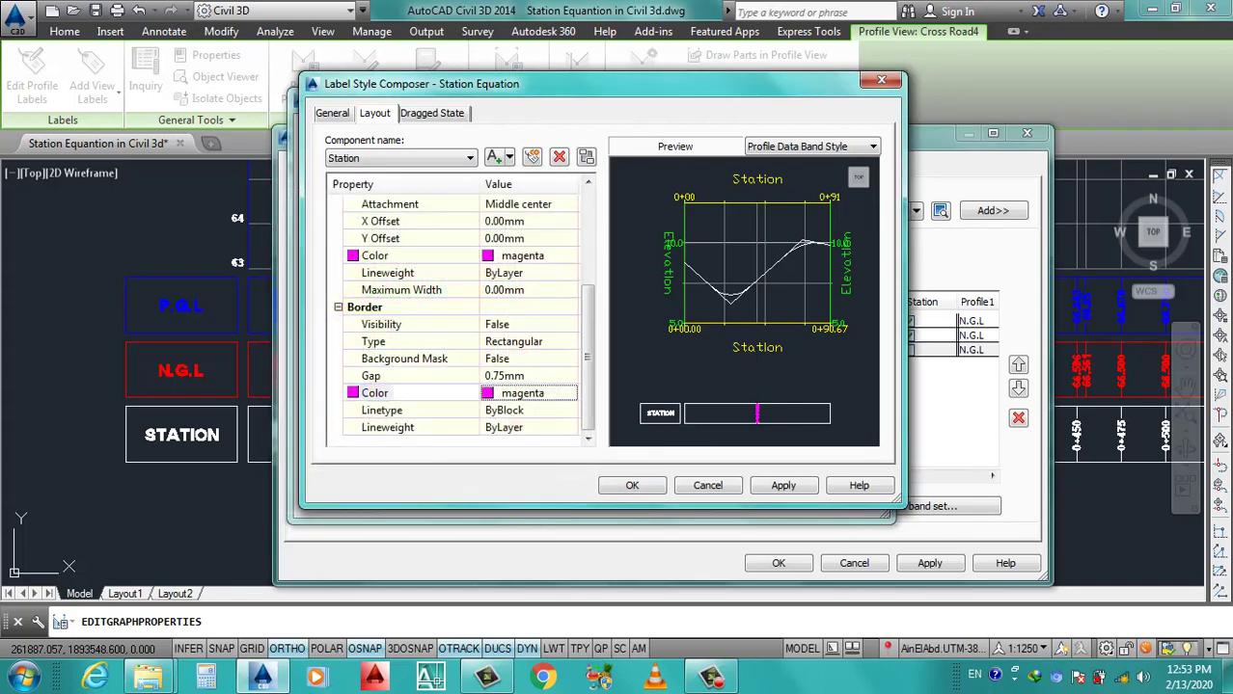
scroll(454, 338, "up", 5)
left_click(631, 485)
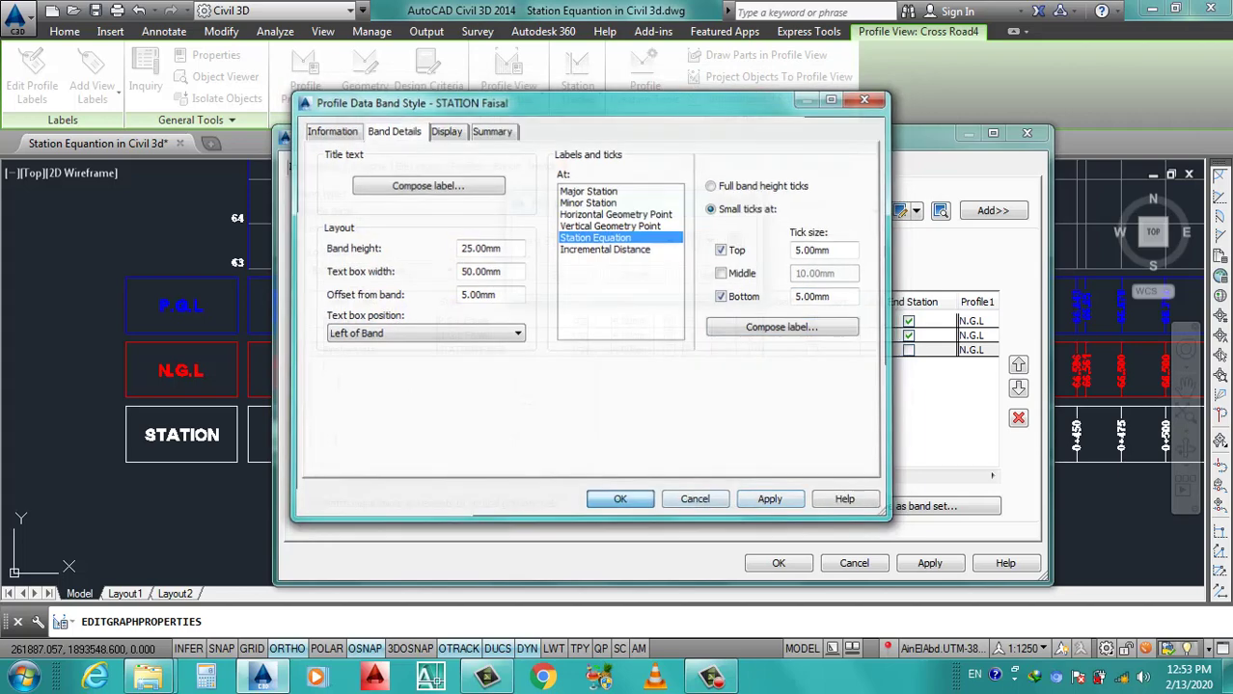
left_click(620, 500)
left_click(557, 274)
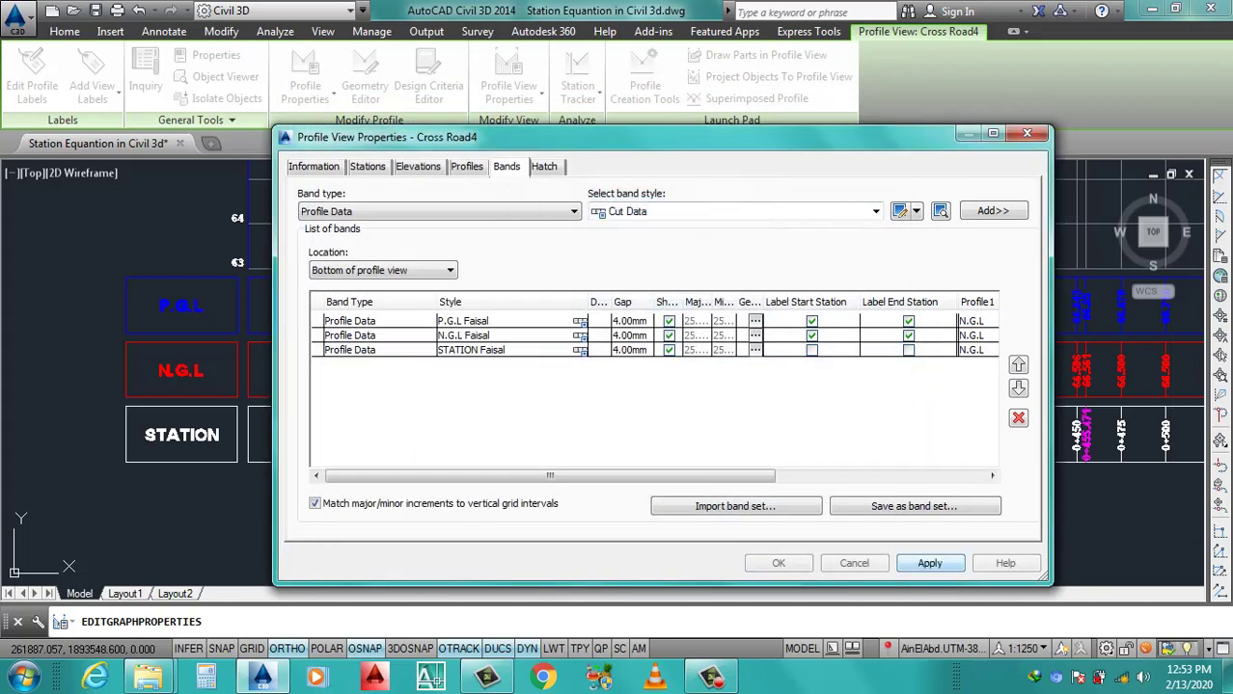
left_click(778, 564)
scroll(630, 440, "down", 3)
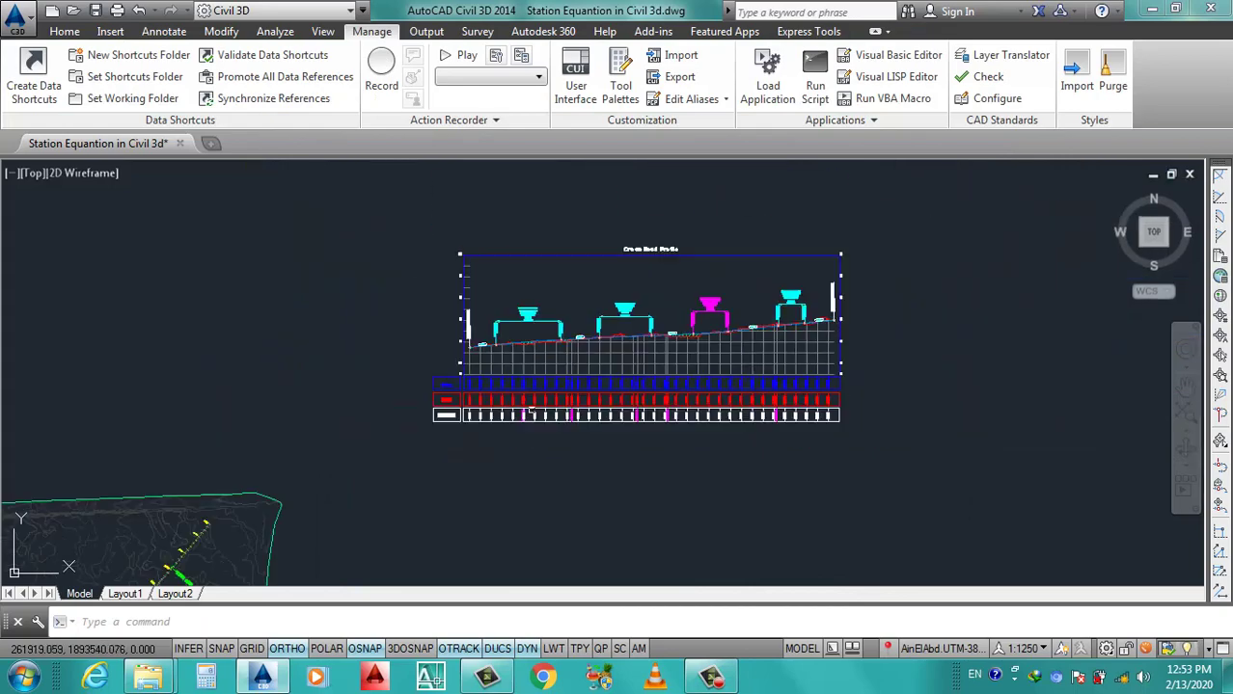
scroll(603, 420, "up", 4)
scroll(603, 421, "up", 5)
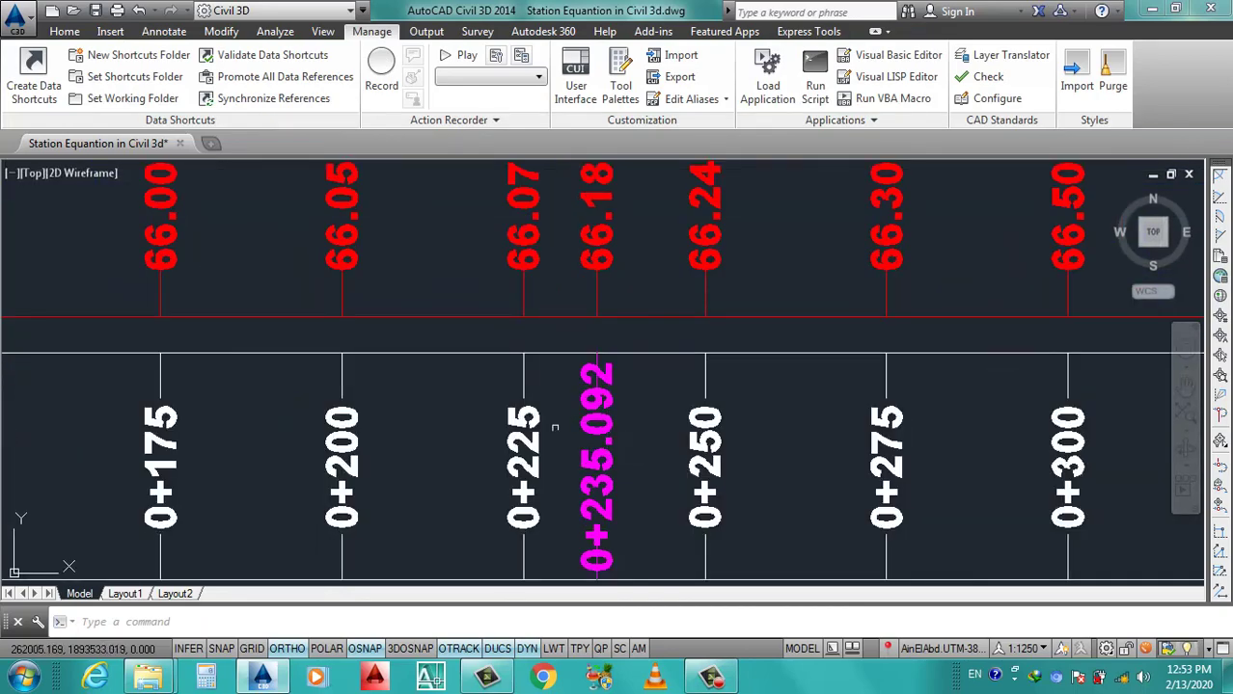
scroll(579, 424, "down", 3)
scroll(549, 434, "up", 2)
scroll(542, 430, "down", 2)
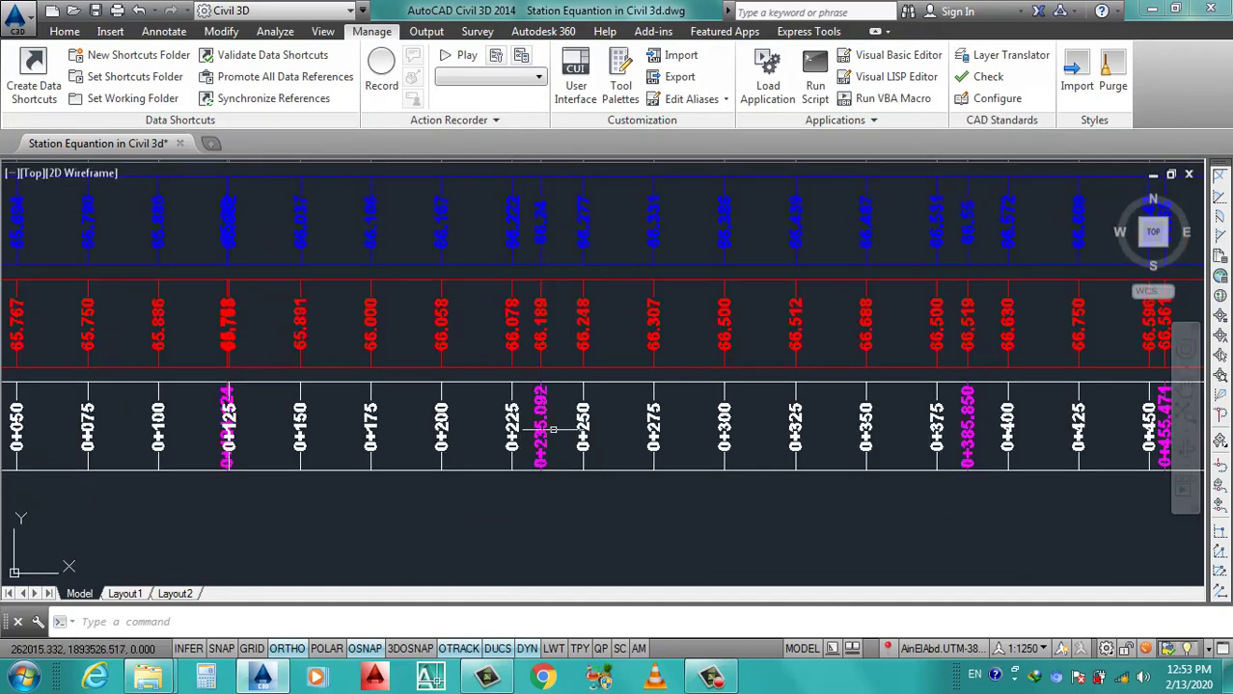
scroll(157, 409, "down", 4)
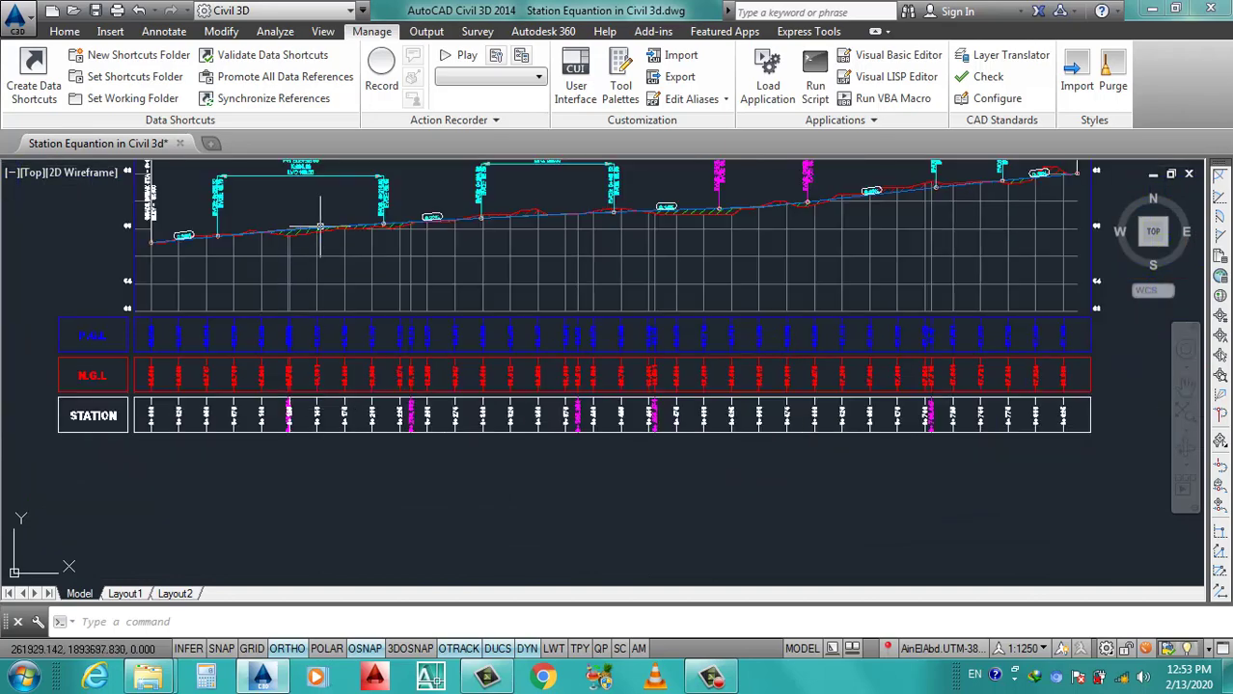
scroll(253, 246, "up", 4)
scroll(253, 246, "down", 2)
scroll(319, 303, "down", 1)
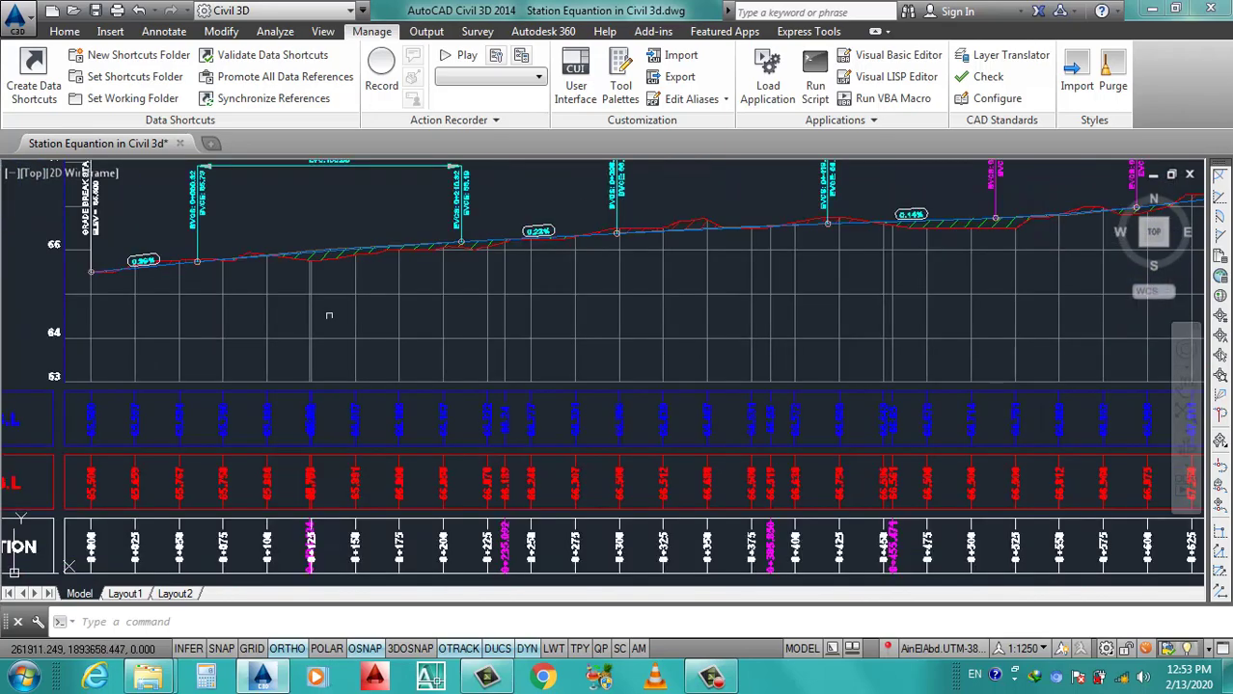
scroll(308, 554, "up", 5)
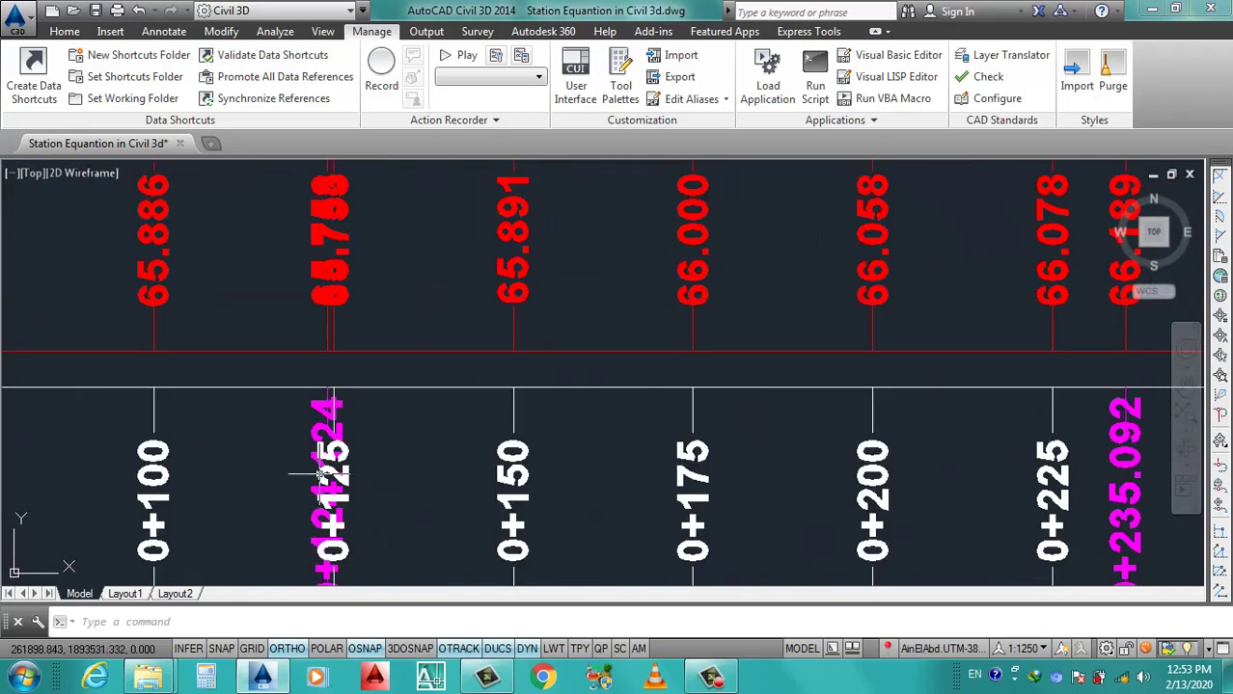
scroll(442, 405, "down", 4)
scroll(441, 405, "down", 3)
scroll(462, 397, "down", 2)
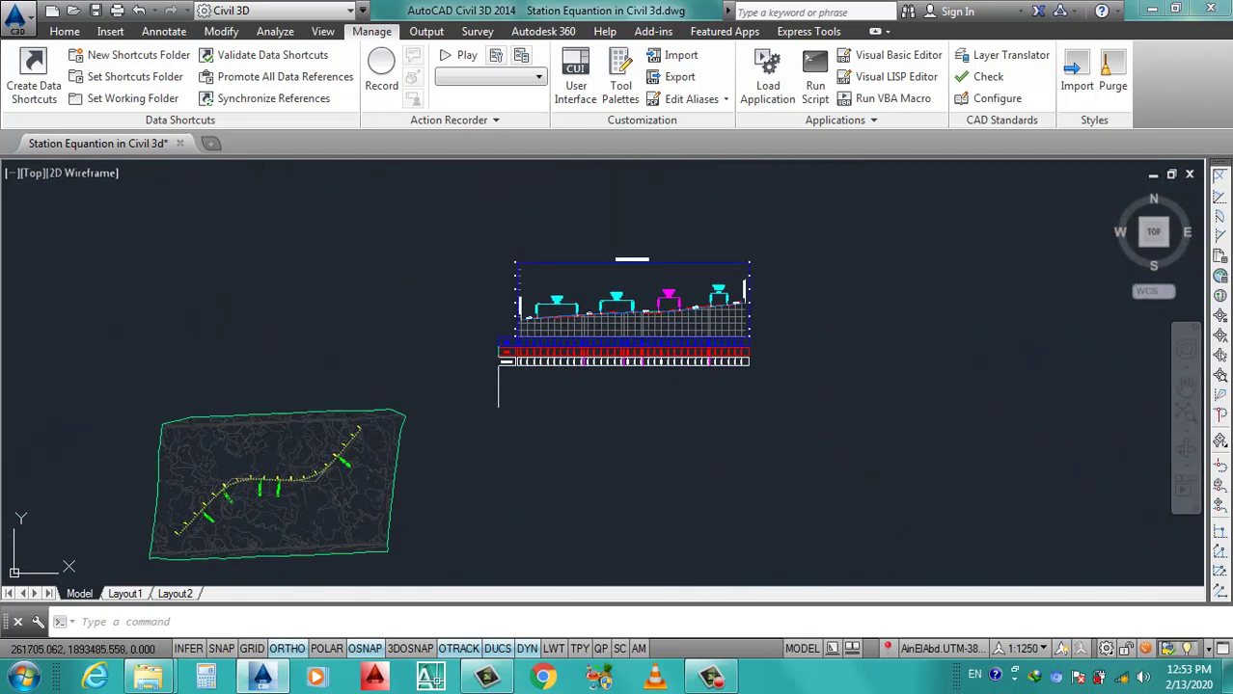
scroll(498, 362, "up", 5)
scroll(617, 415, "up", 1)
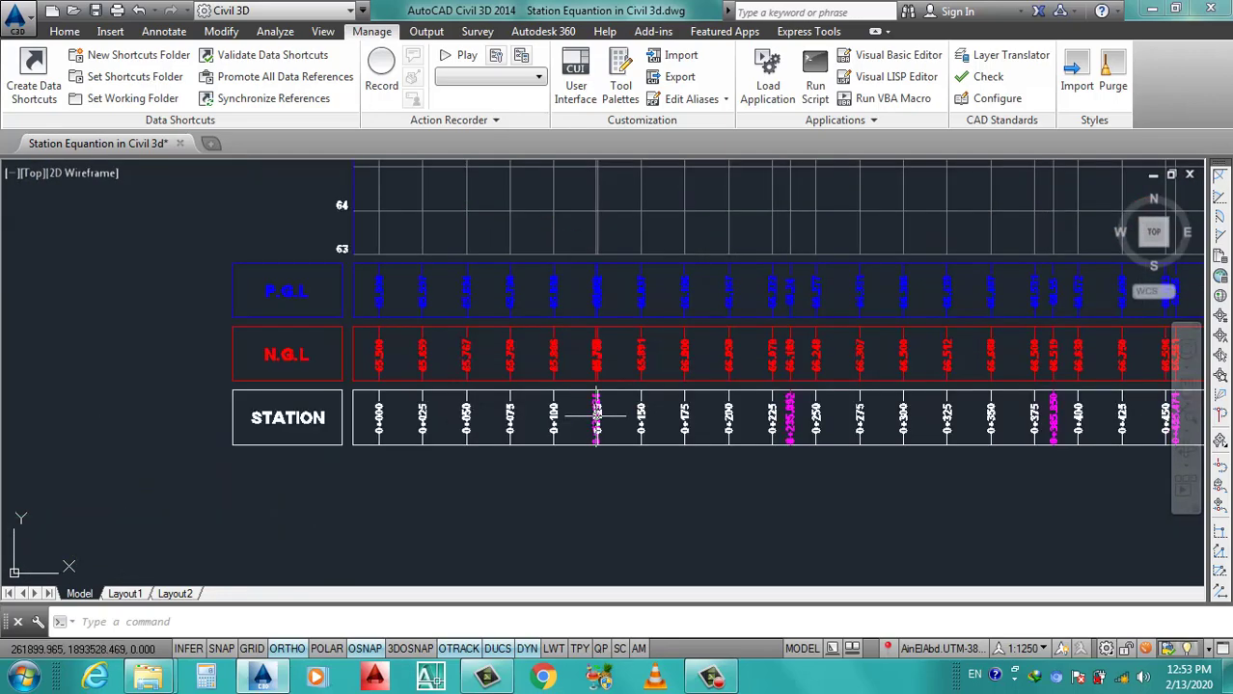
scroll(596, 417, "down", 3)
scroll(483, 405, "down", 2)
scroll(399, 482, "up", 1)
scroll(398, 482, "up", 3)
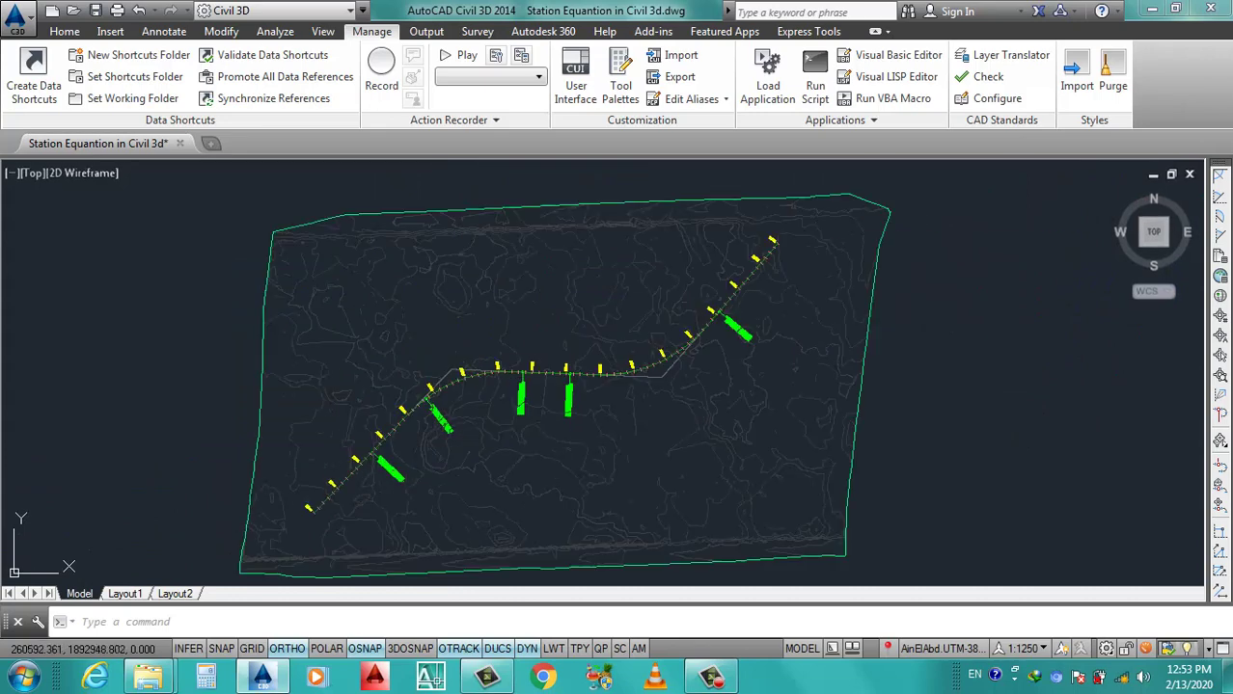
scroll(377, 447, "up", 3)
scroll(367, 424, "down", 2)
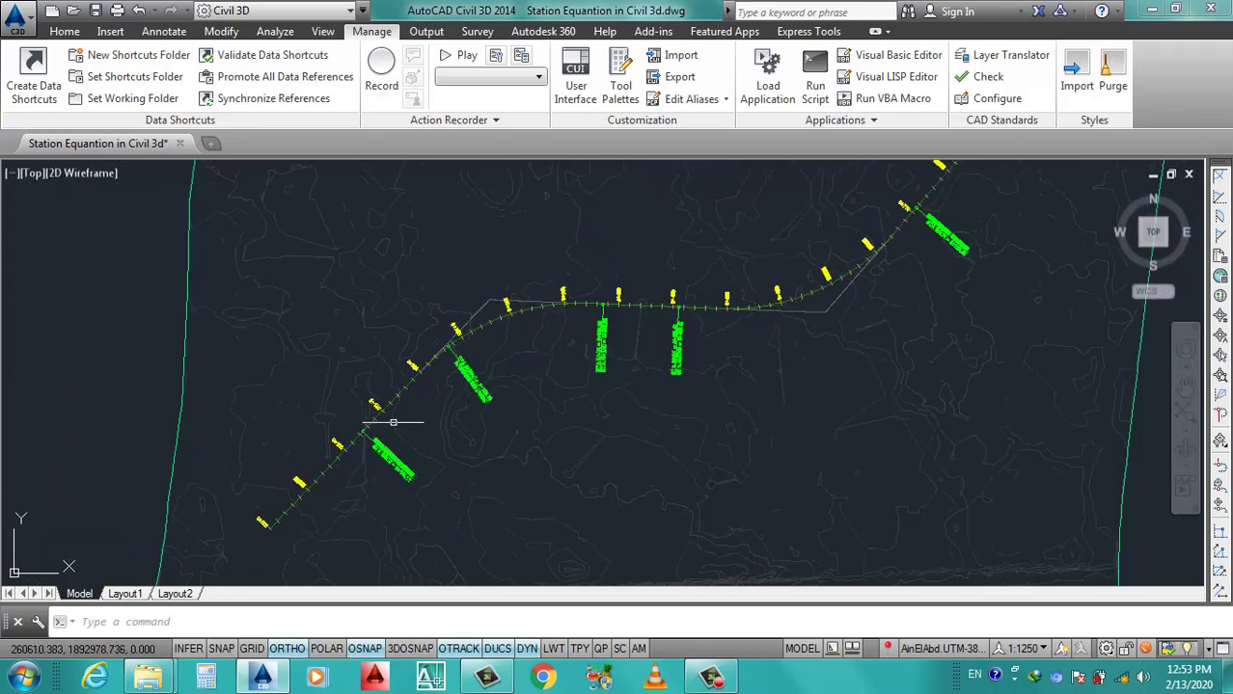
scroll(392, 421, "down", 4)
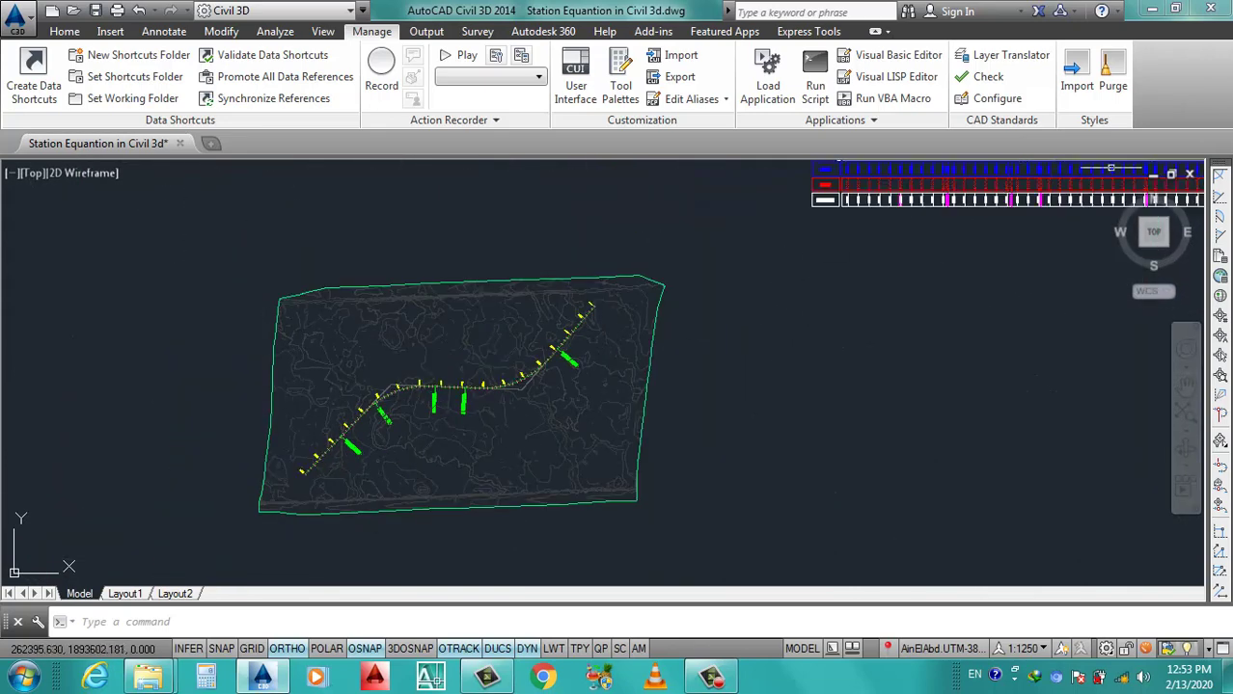
scroll(388, 458, "up", 3)
scroll(358, 448, "up", 3)
scroll(278, 416, "up", 2)
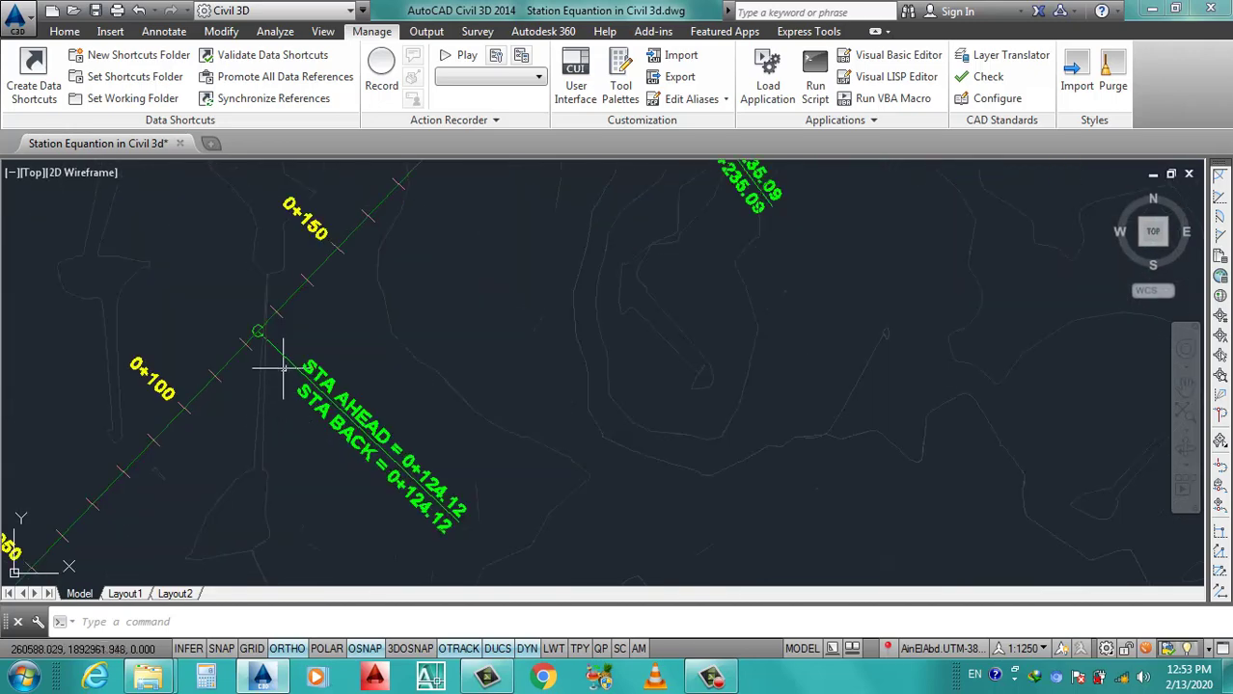
left_click(243, 348)
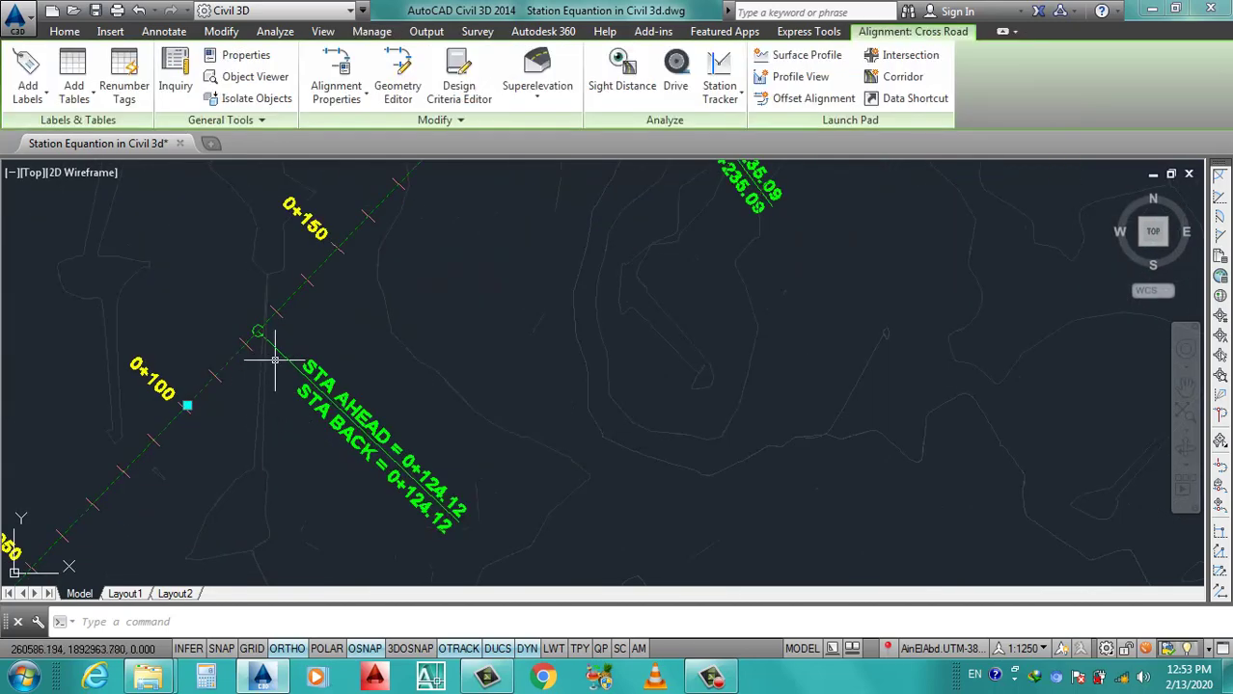
scroll(275, 360, "down", 3)
scroll(434, 318, "down", 3)
scroll(555, 318, "down", 3)
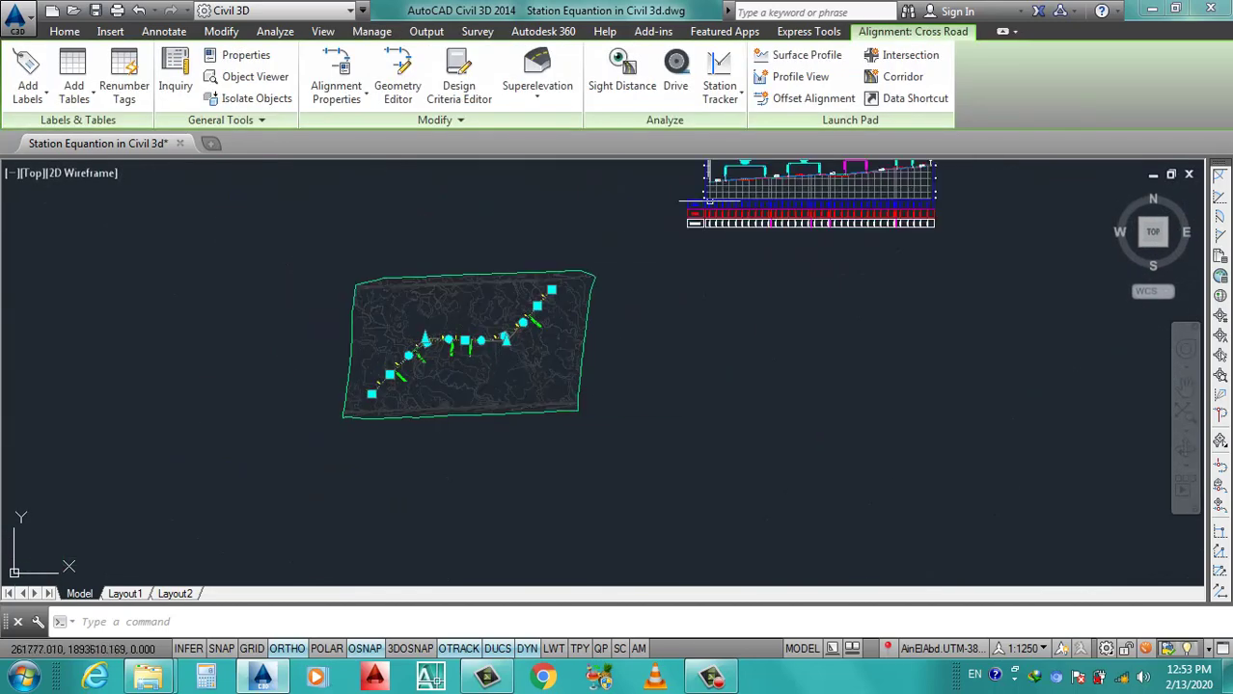
scroll(733, 203, "up", 3)
scroll(694, 290, "up", 2)
scroll(668, 341, "down", 1)
scroll(748, 459, "up", 1)
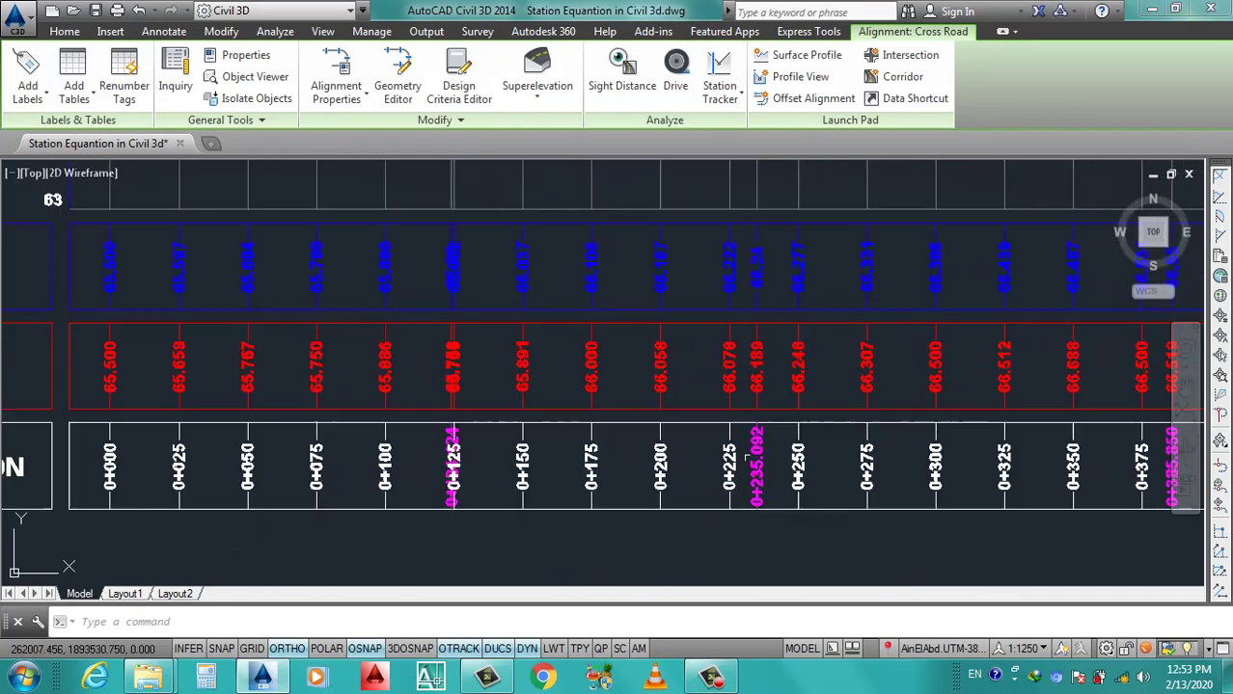
scroll(747, 459, "down", 1)
scroll(506, 436, "down", 1)
scroll(514, 352, "down", 1)
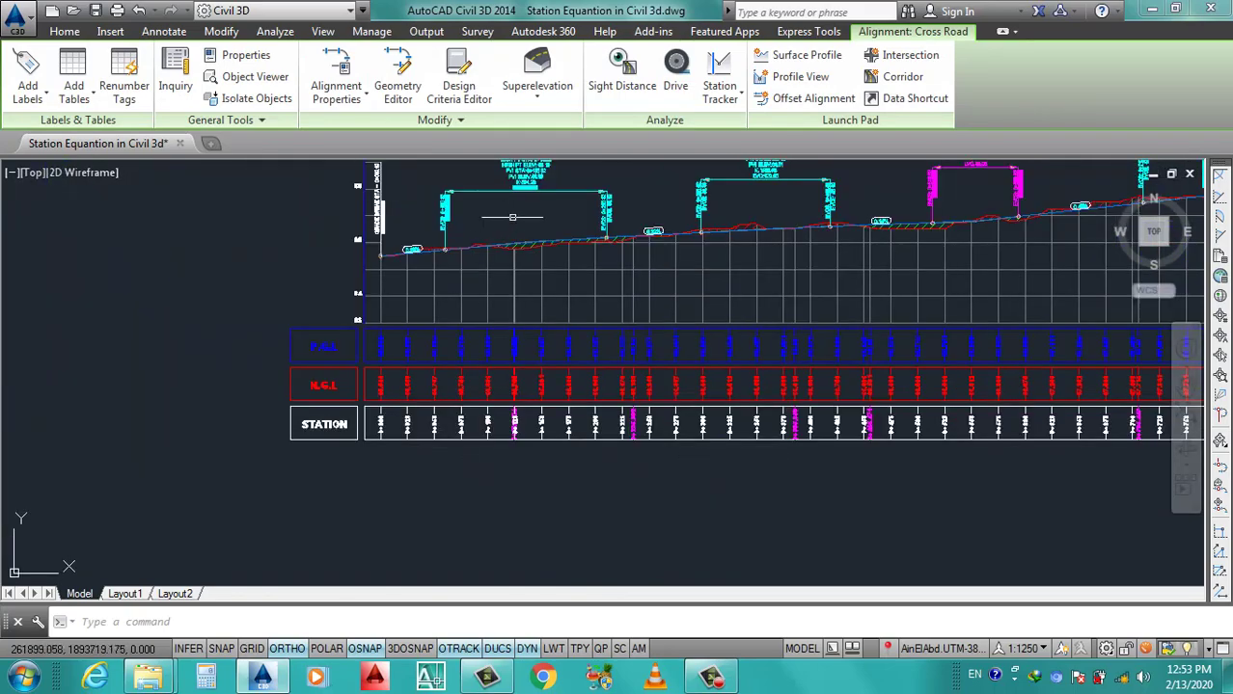
scroll(523, 441, "up", 1)
scroll(502, 571, "up", 2)
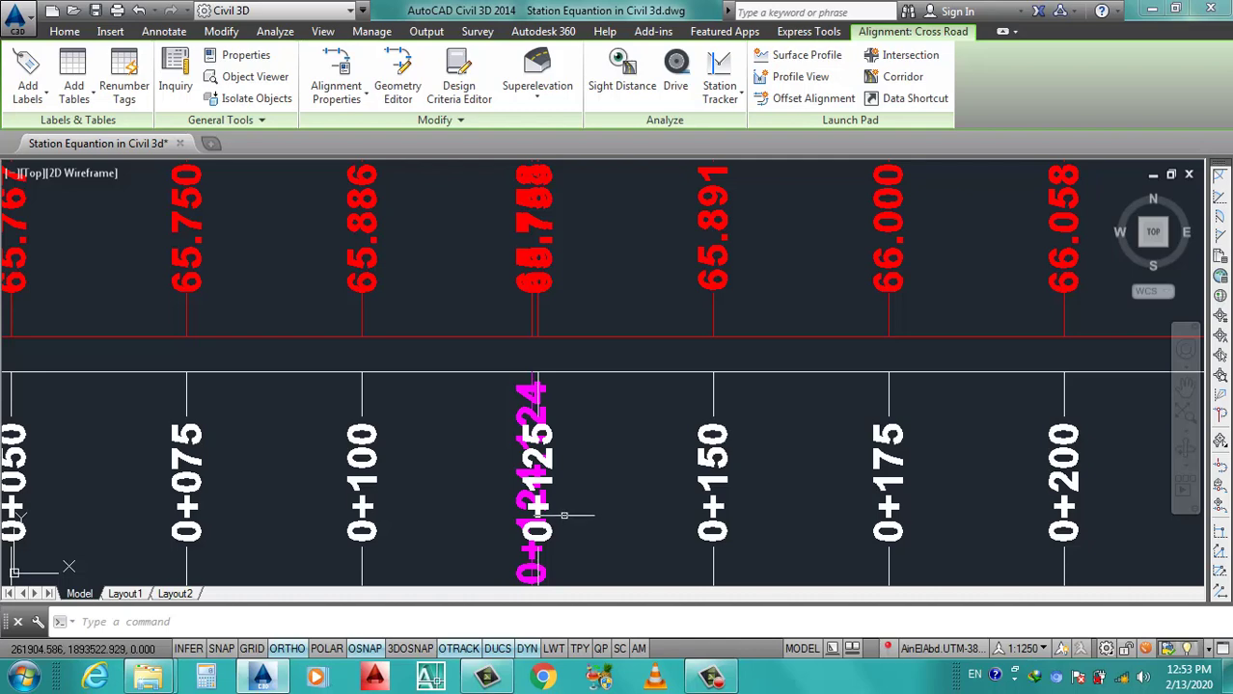
scroll(564, 502, "down", 8)
scroll(436, 503, "down", 3)
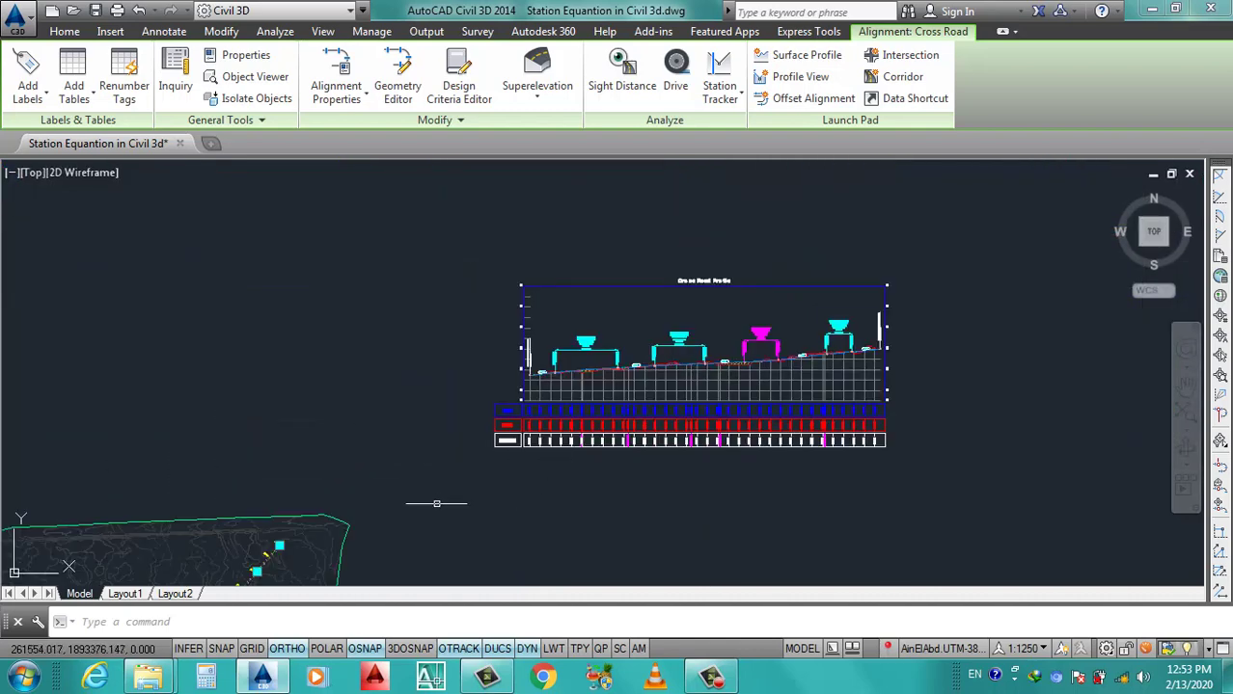
scroll(436, 503, "down", 3)
scroll(419, 473, "up", 3)
scroll(367, 444, "up", 2)
scroll(322, 421, "up", 2)
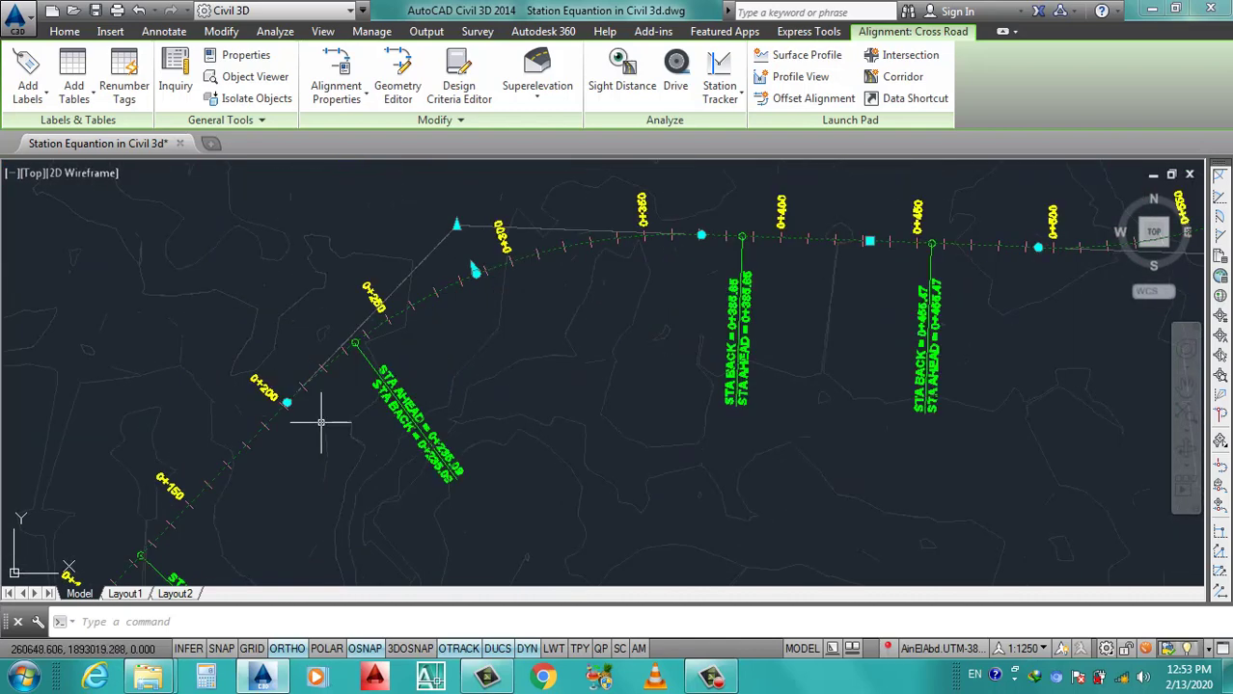
scroll(374, 419, "down", 2)
scroll(329, 439, "up", 3)
scroll(324, 472, "up", 2)
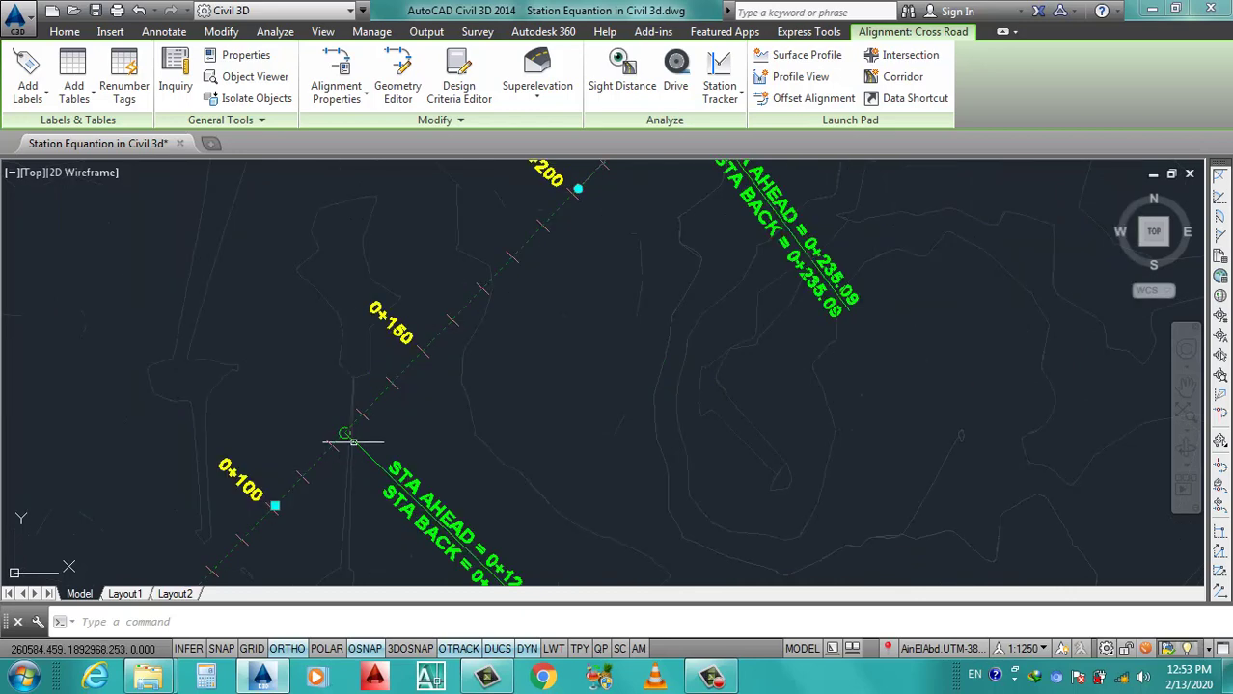
scroll(358, 424, "down", 3)
scroll(358, 429, "up", 5)
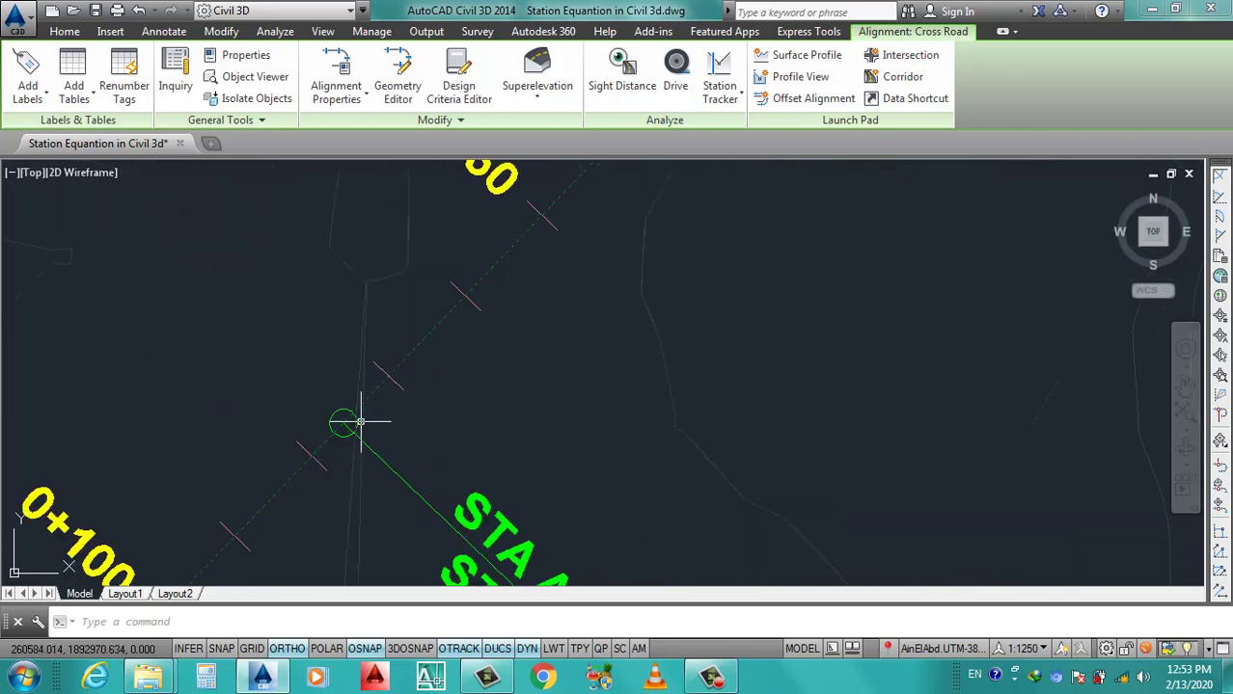
scroll(359, 421, "down", 2)
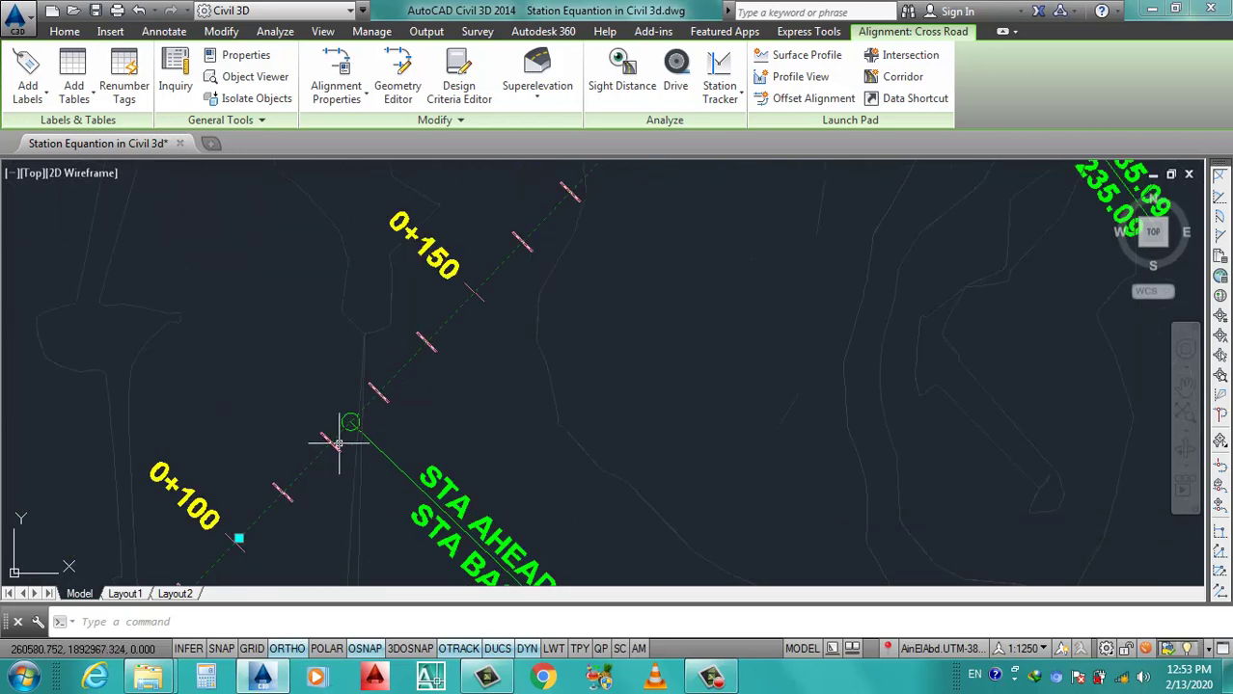
scroll(333, 440, "up", 3)
key("Escape")
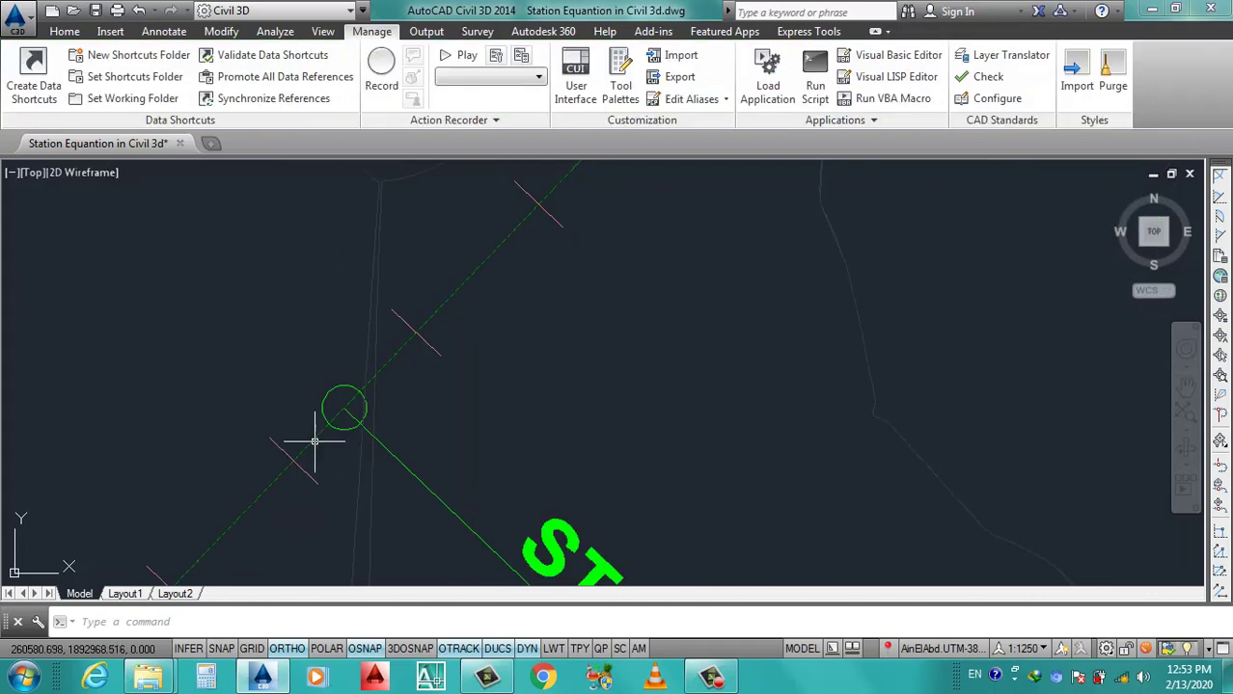
left_click(313, 440)
Change Cross Road's label increments to 100m for major stations and 25m for minor stations.
right_click(324, 419)
left_click(395, 291)
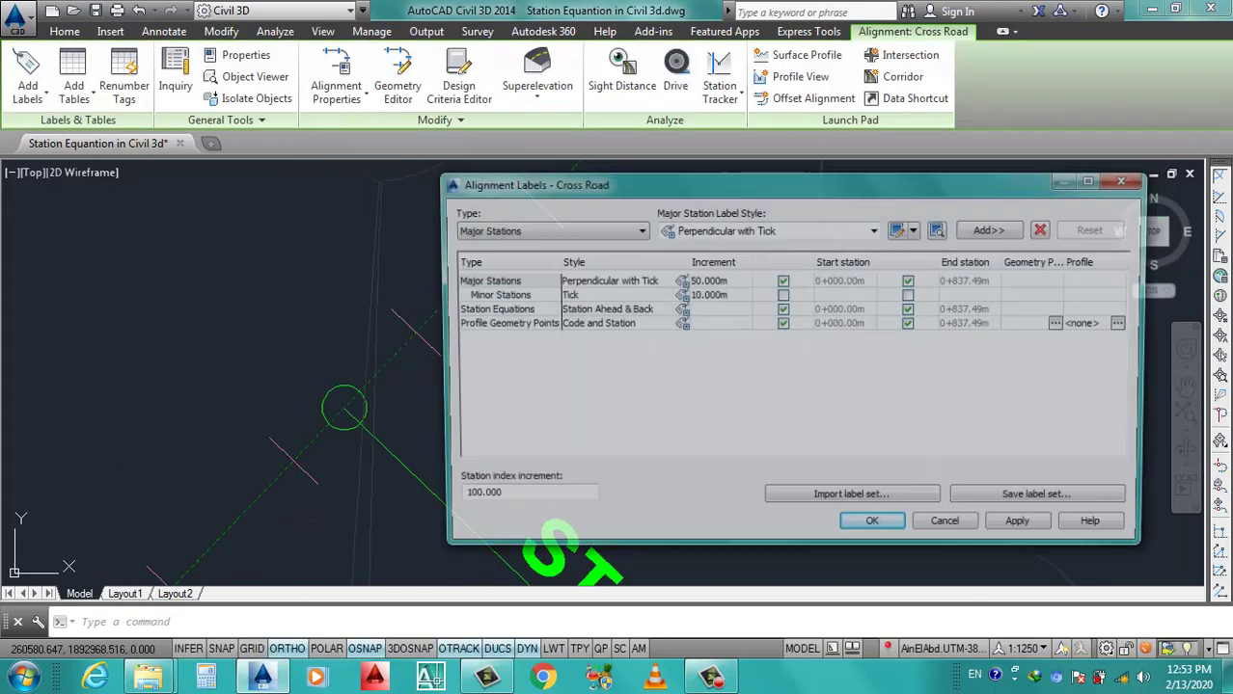
left_click(709, 280)
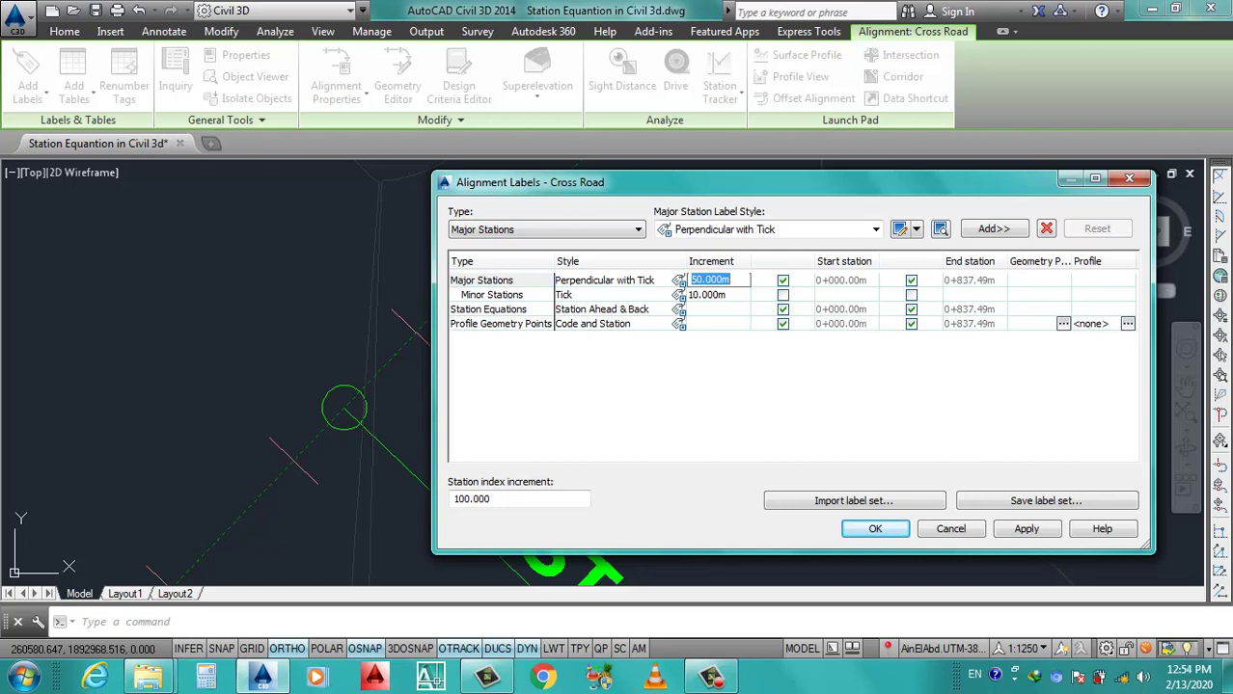
type("100")
left_click(714, 309)
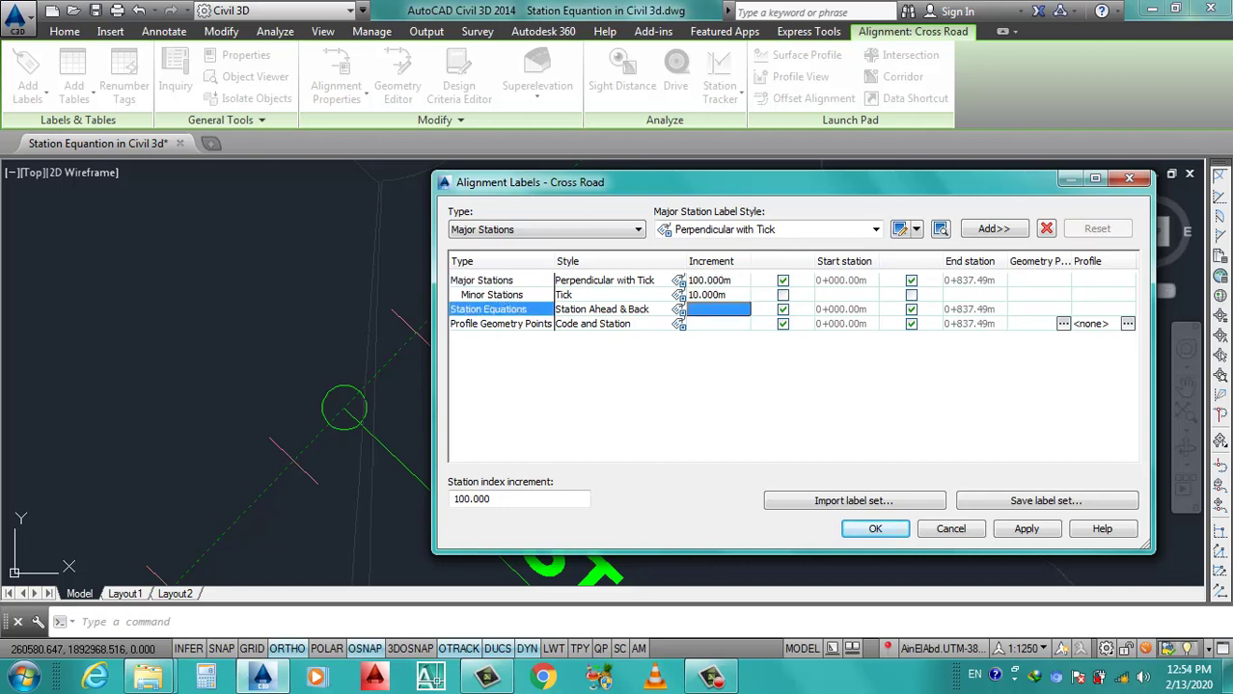
left_click(709, 294)
type("25")
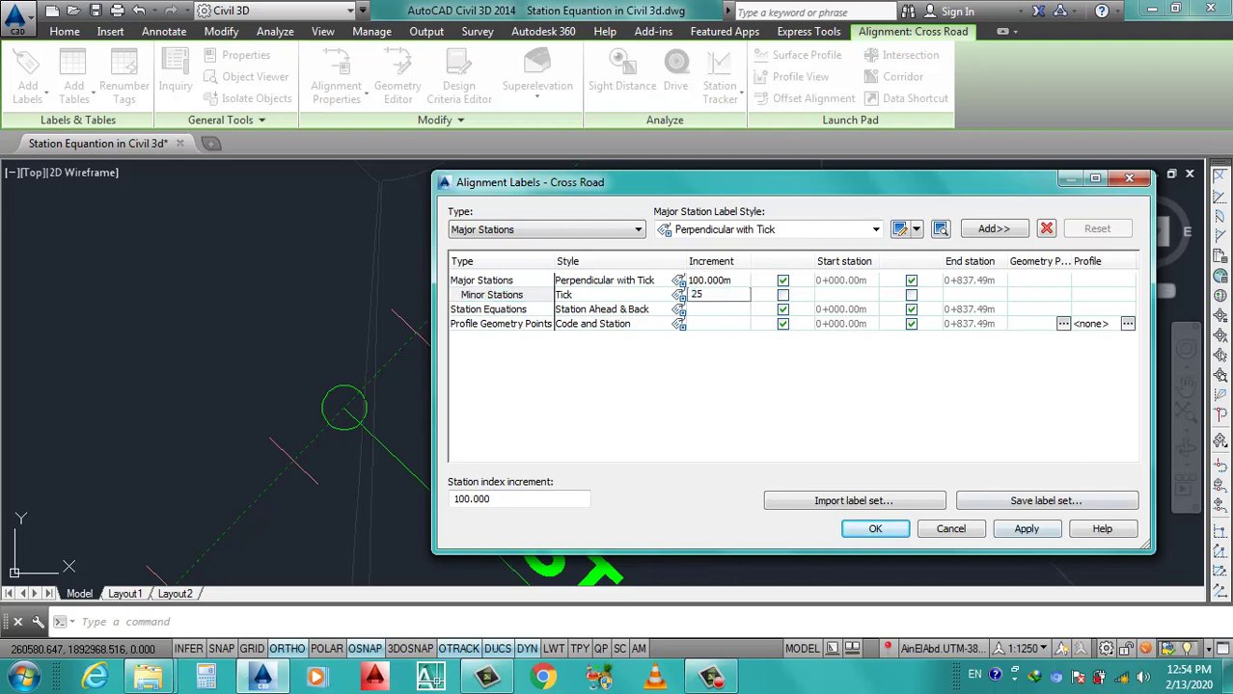
key("Return")
left_click(875, 529)
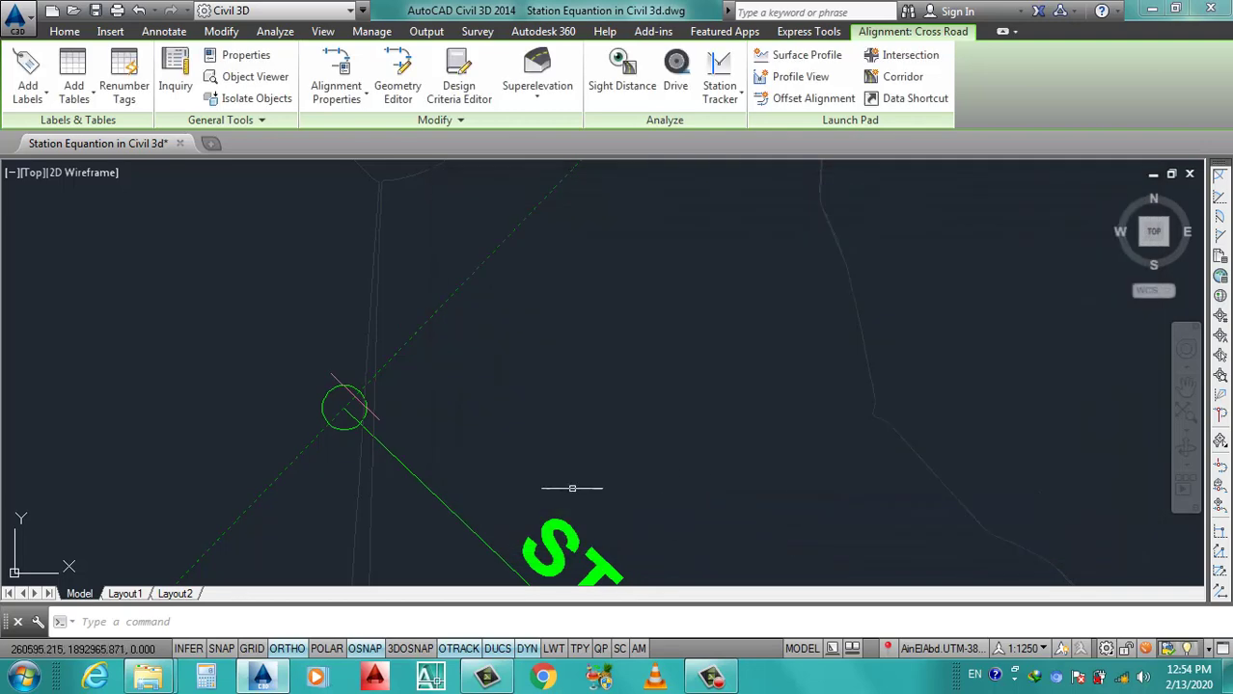
scroll(426, 425, "down", 3)
scroll(462, 385, "down", 2)
scroll(473, 400, "down", 3)
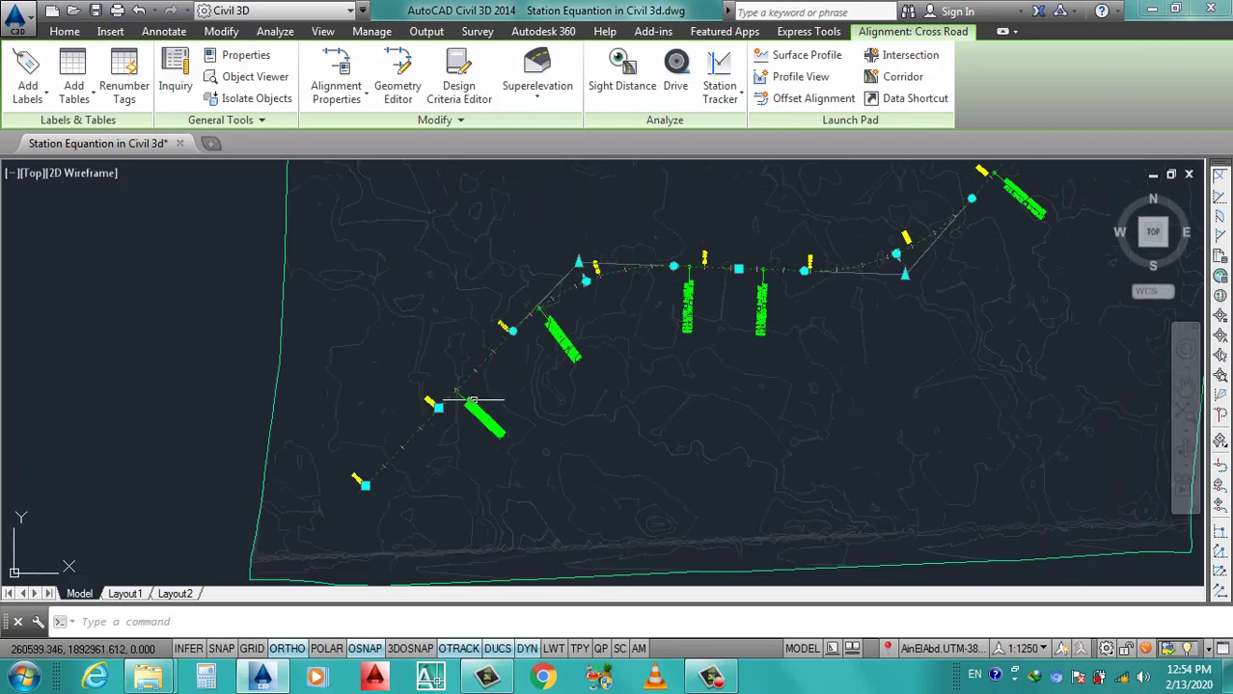
key("Escape")
scroll(472, 399, "down", 2)
scroll(907, 253, "down", 2)
scroll(912, 251, "up", 5)
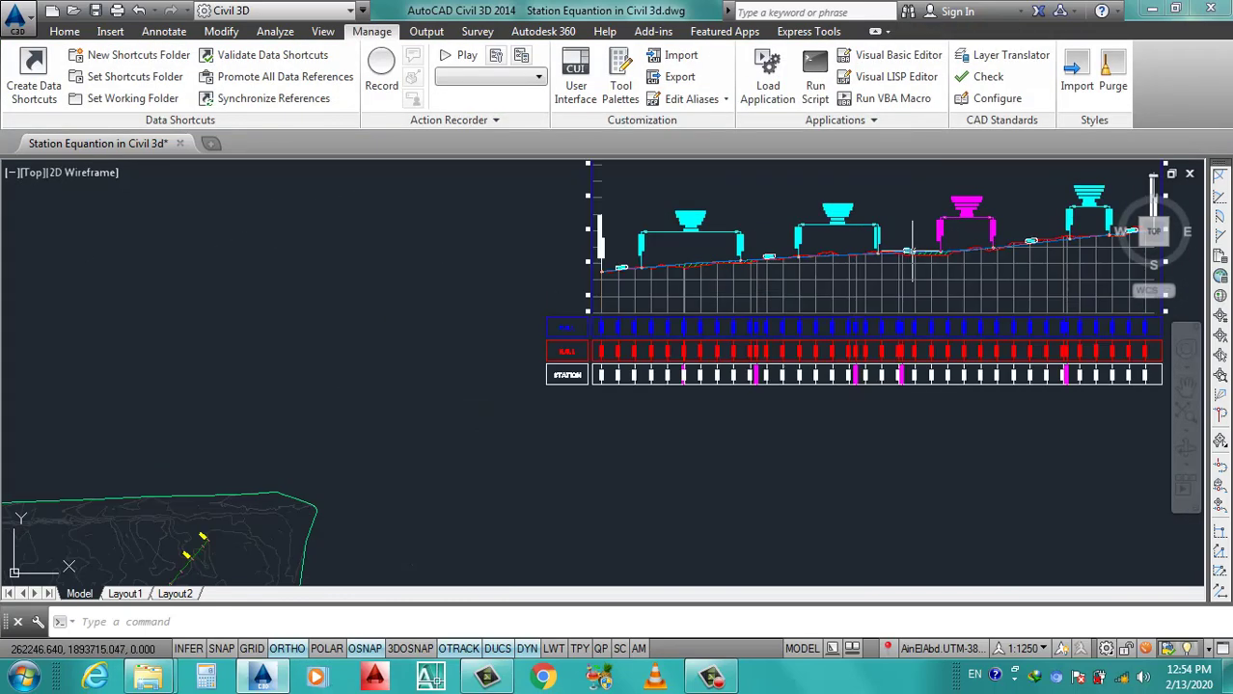
scroll(694, 384, "up", 4)
scroll(714, 420, "up", 4)
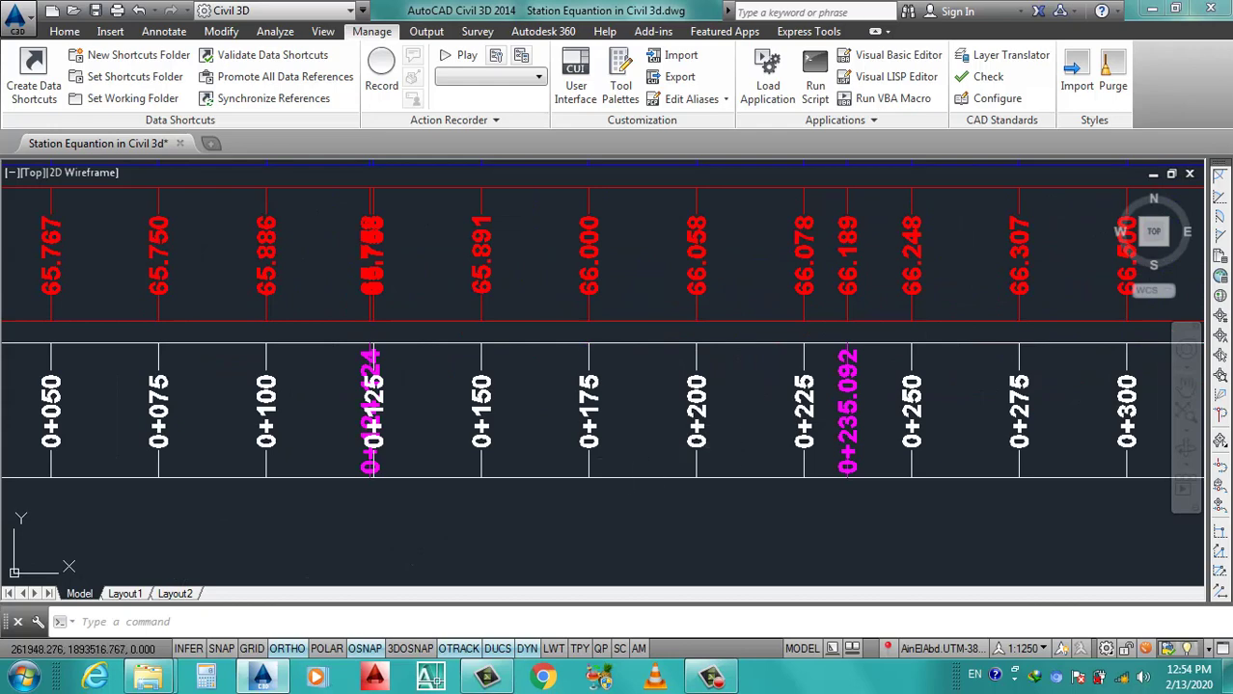
scroll(541, 415, "down", 3)
scroll(545, 405, "down", 3)
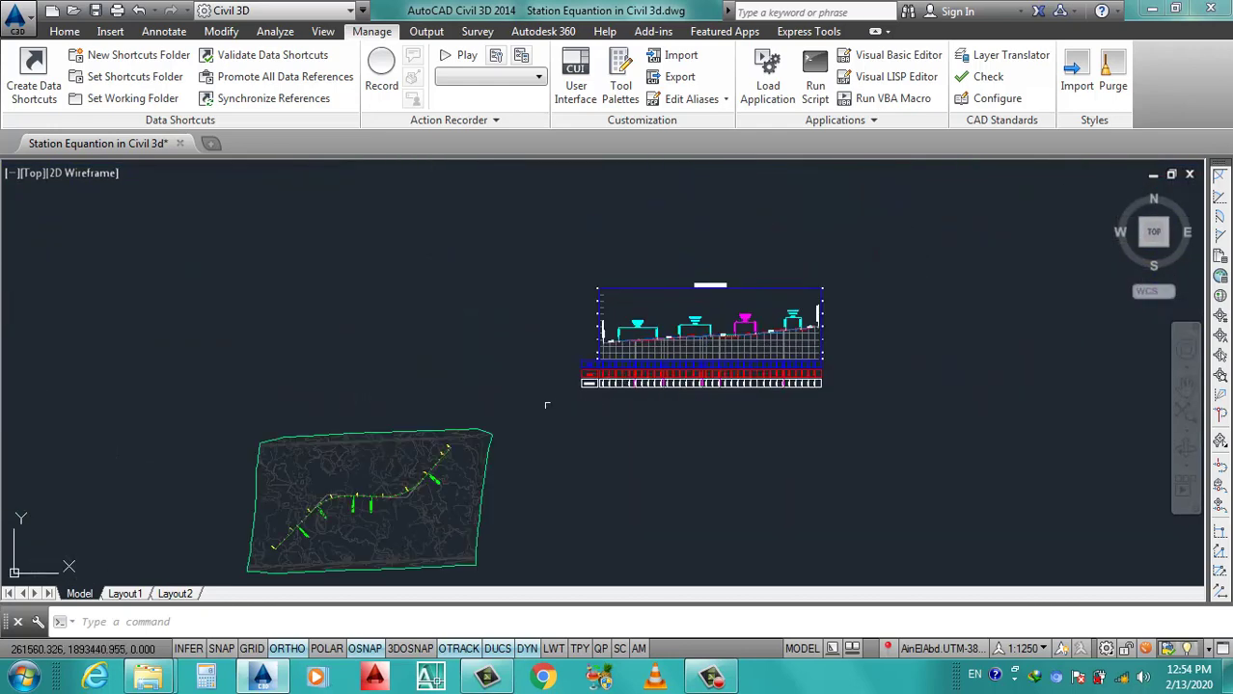
scroll(521, 425, "down", 2)
scroll(453, 449, "up", 3)
scroll(429, 424, "up", 2)
scroll(506, 386, "up", 2)
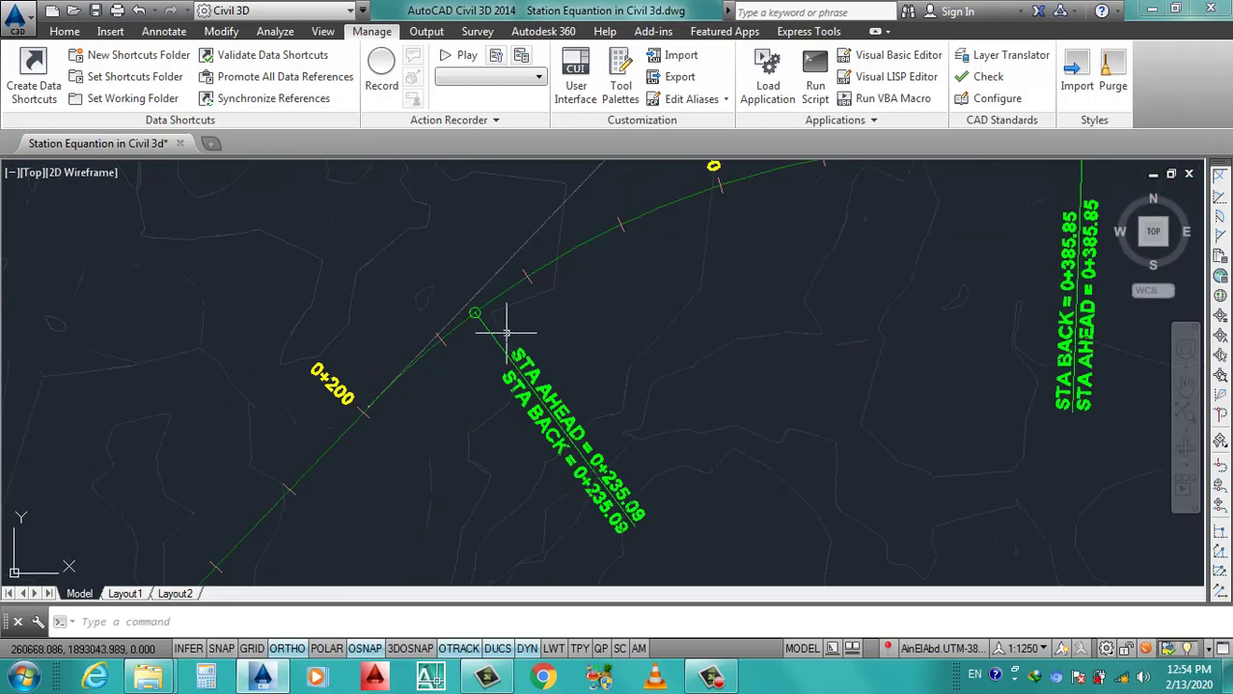
scroll(496, 370, "up", 2)
scroll(413, 428, "up", 1)
scroll(399, 357, "up", 3)
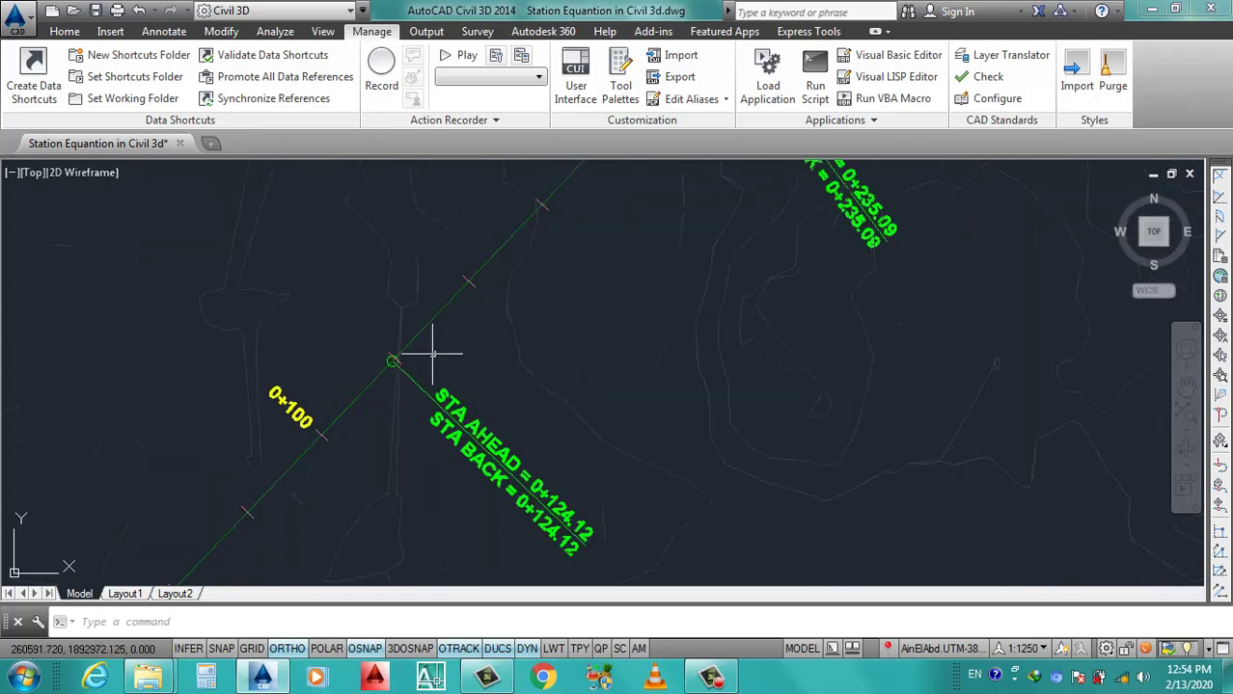
scroll(403, 399, "down", 2)
scroll(403, 398, "up", 2)
left_click(402, 380)
Delete the 0+124.12 station equation from Cross Road's properties.
right_click(402, 380)
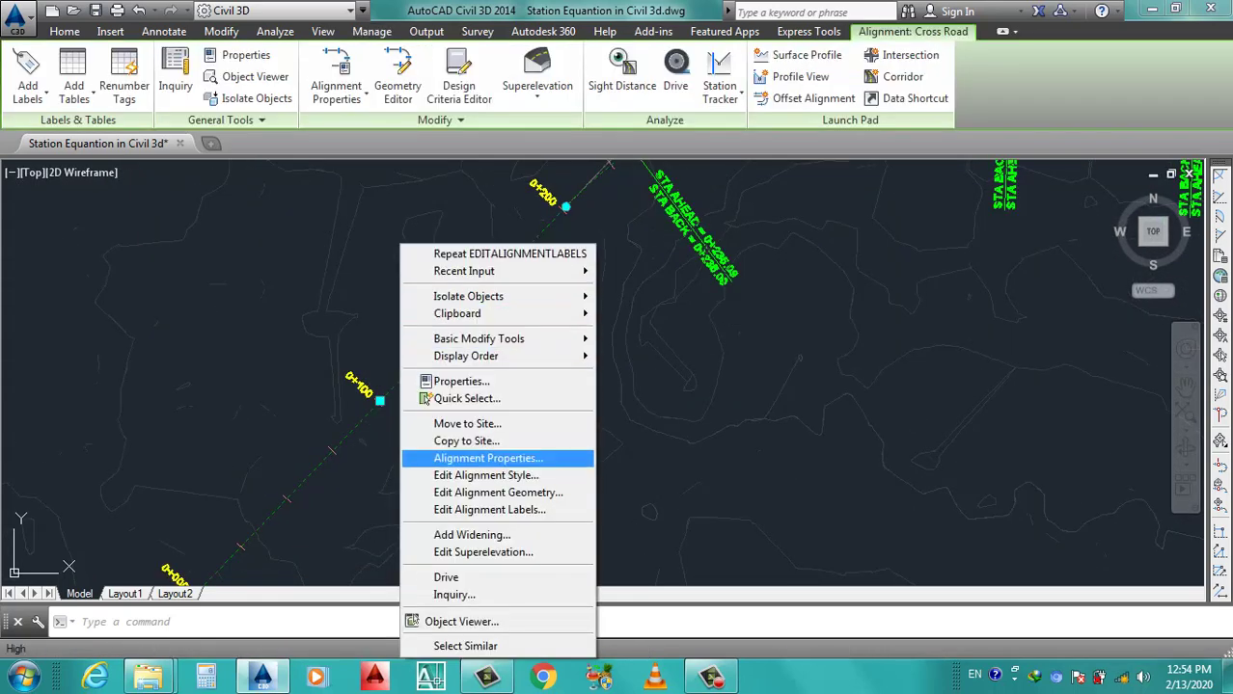
left_click(487, 458)
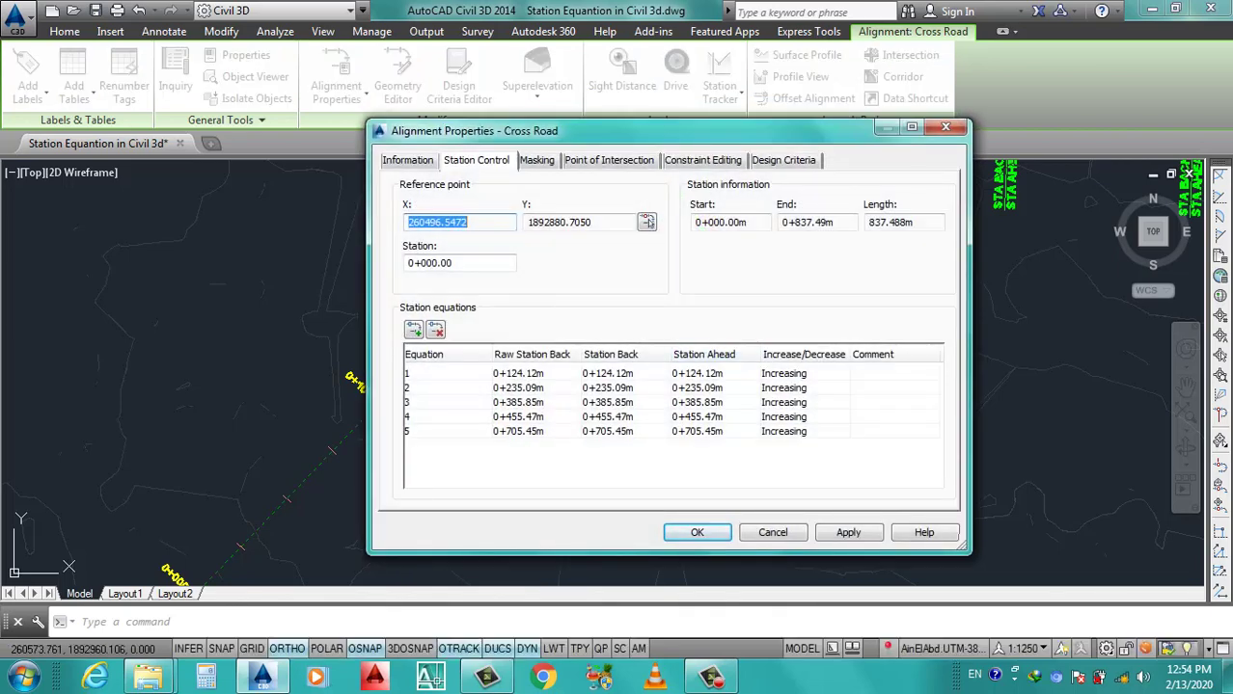
left_click(444, 373)
left_click(435, 330)
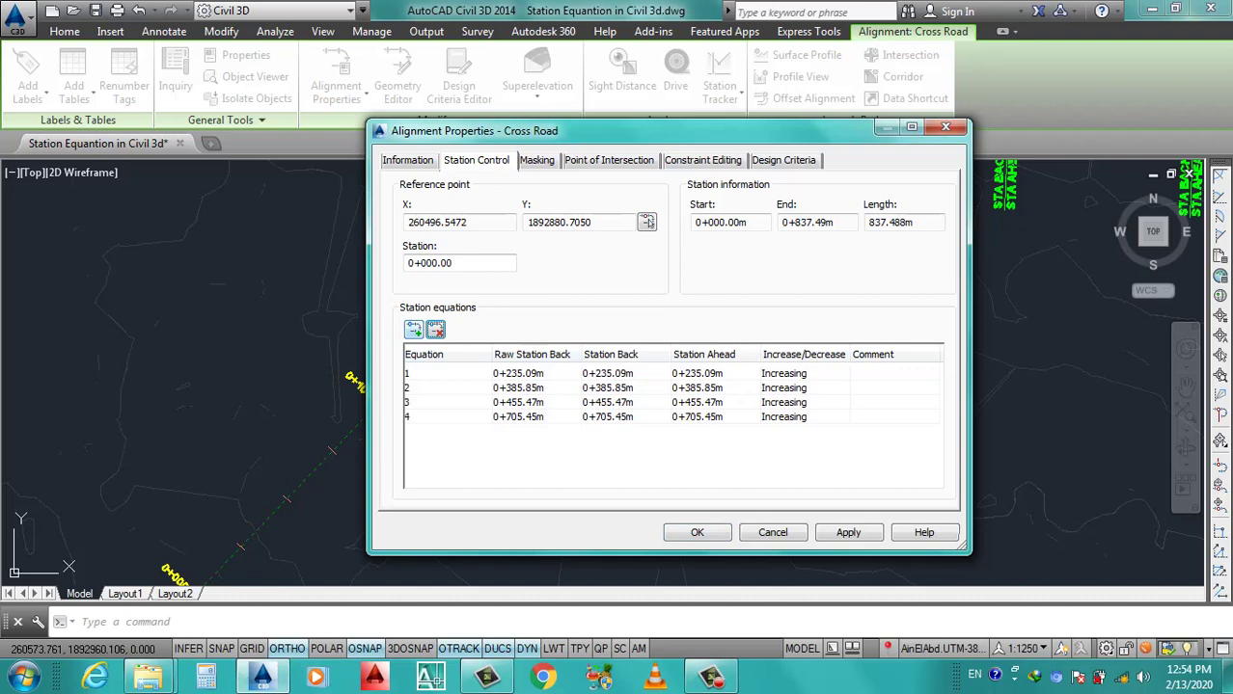
Add station equations picked on the alignment, including 0+188.00 and 0+338.10.
left_click(646, 222)
scroll(598, 328, "down", 2)
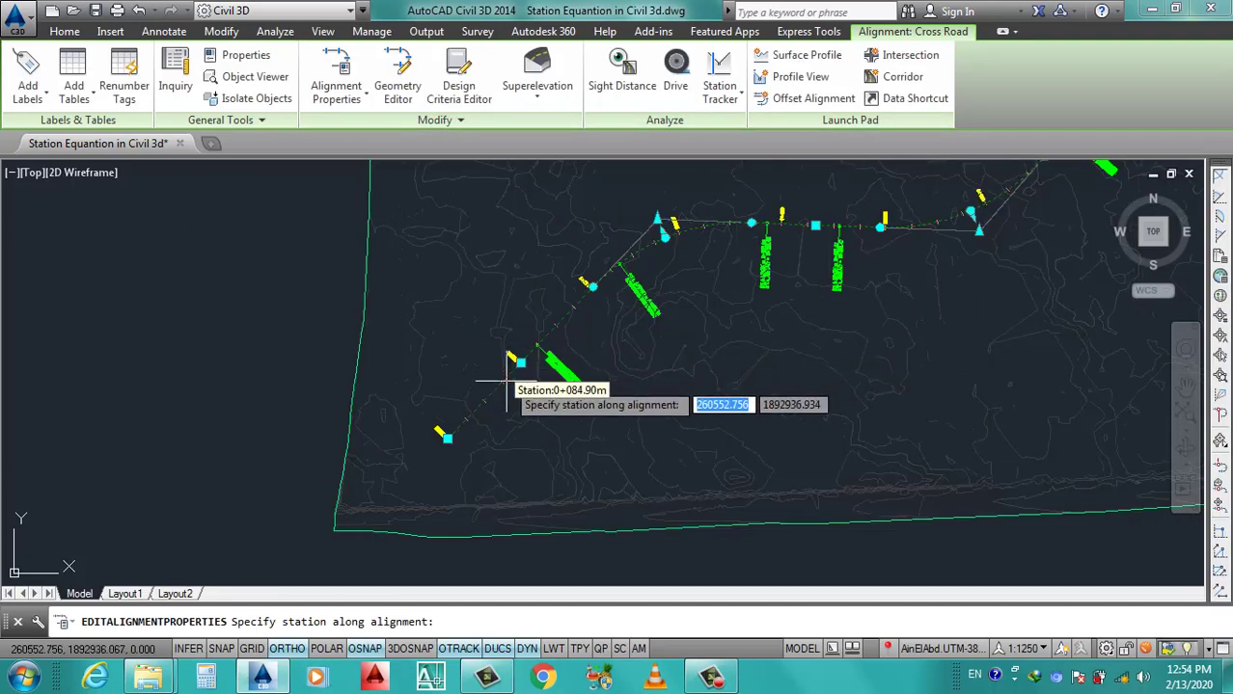
scroll(511, 347, "up", 3)
scroll(517, 367, "up", 2)
left_click(519, 338)
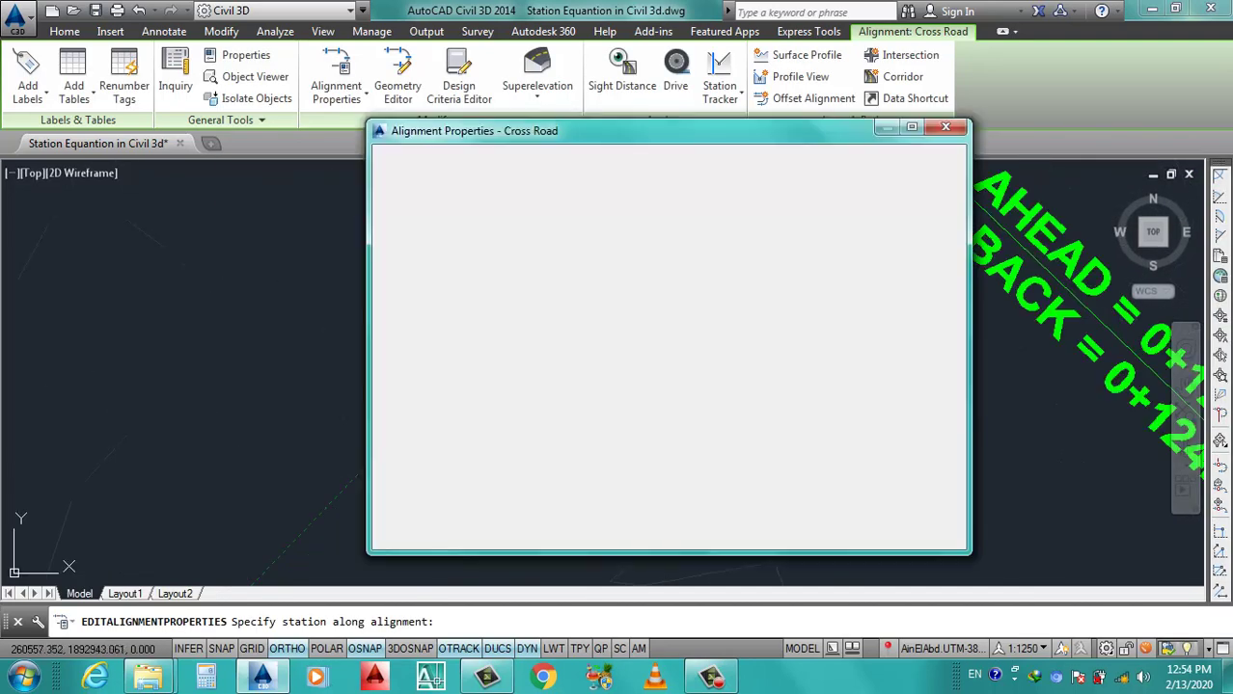
left_click(646, 222)
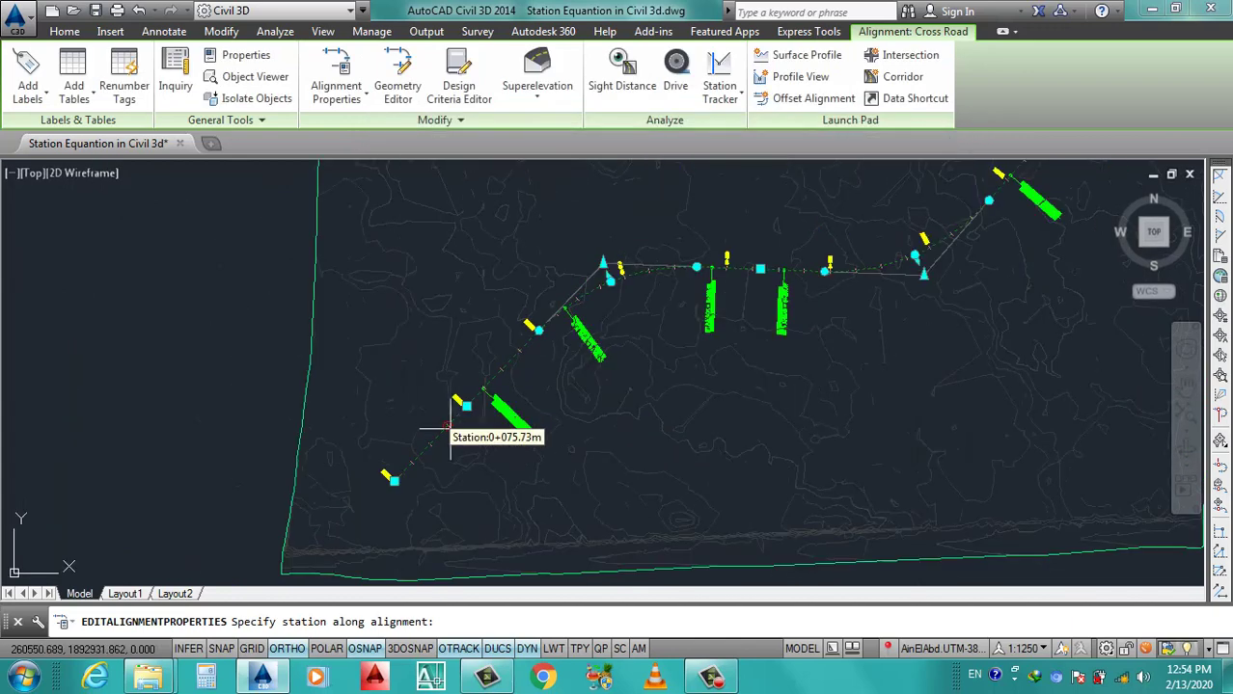
scroll(502, 376, "down", 2)
scroll(480, 412, "up", 1)
scroll(479, 412, "up", 2)
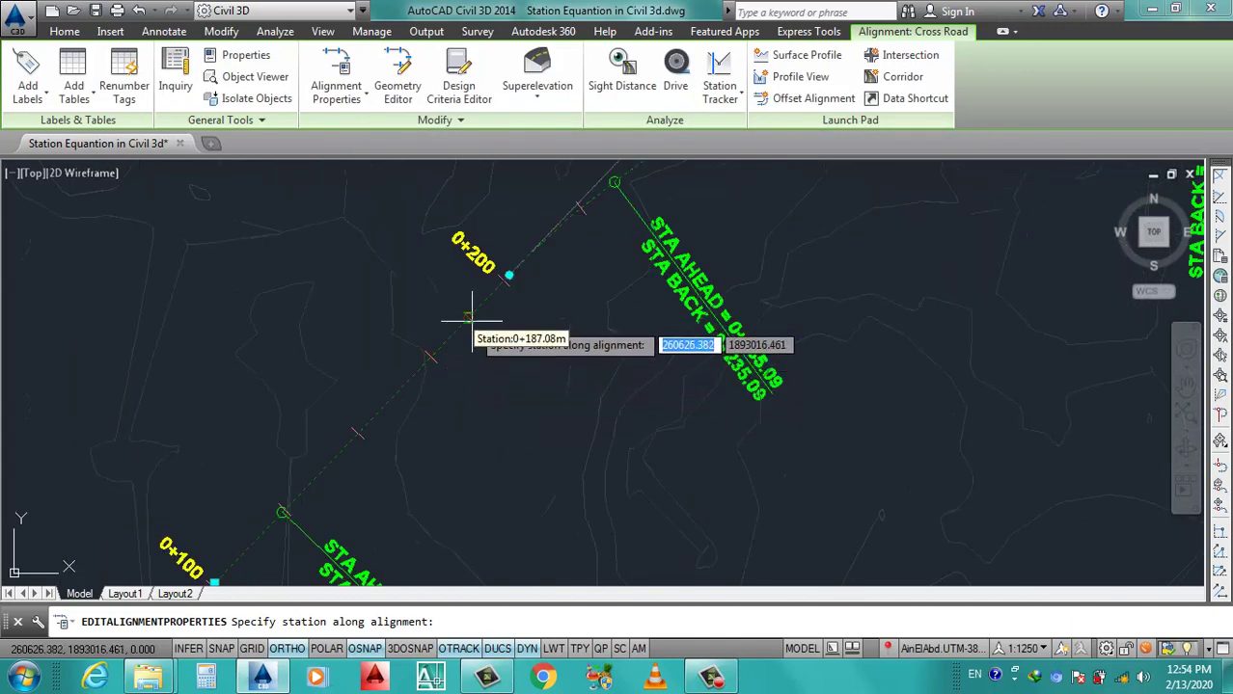
left_click(439, 339)
left_click(413, 329)
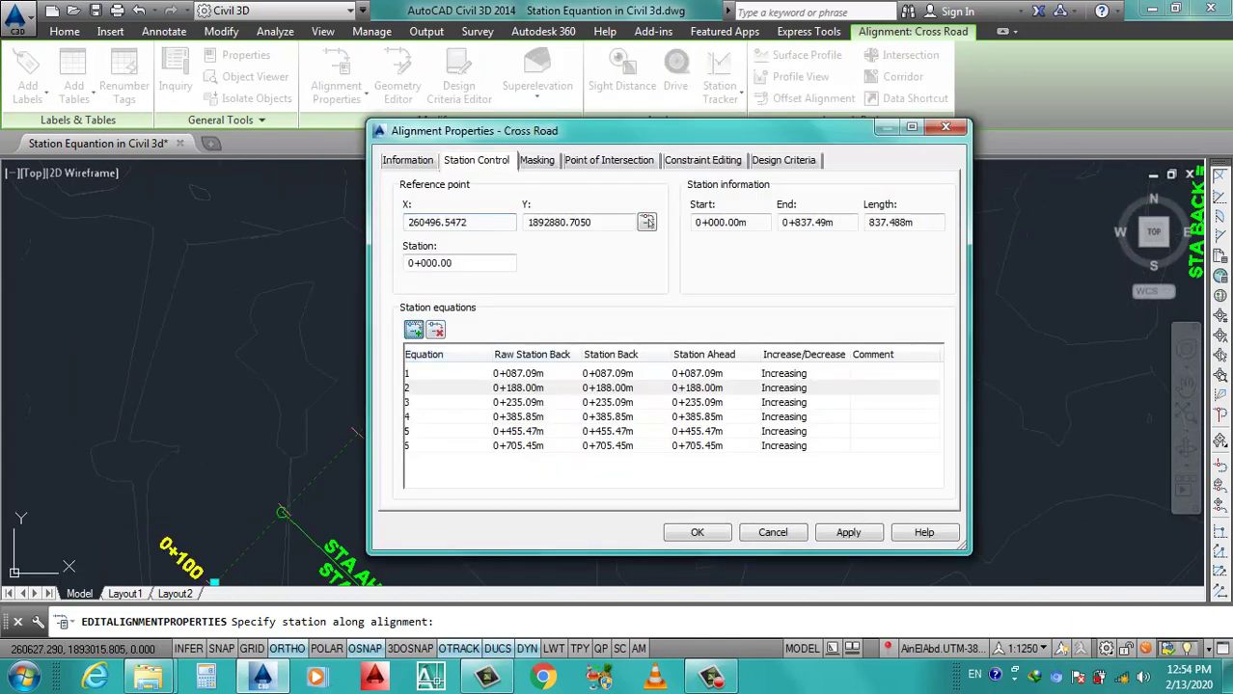
scroll(701, 241, "up", 2)
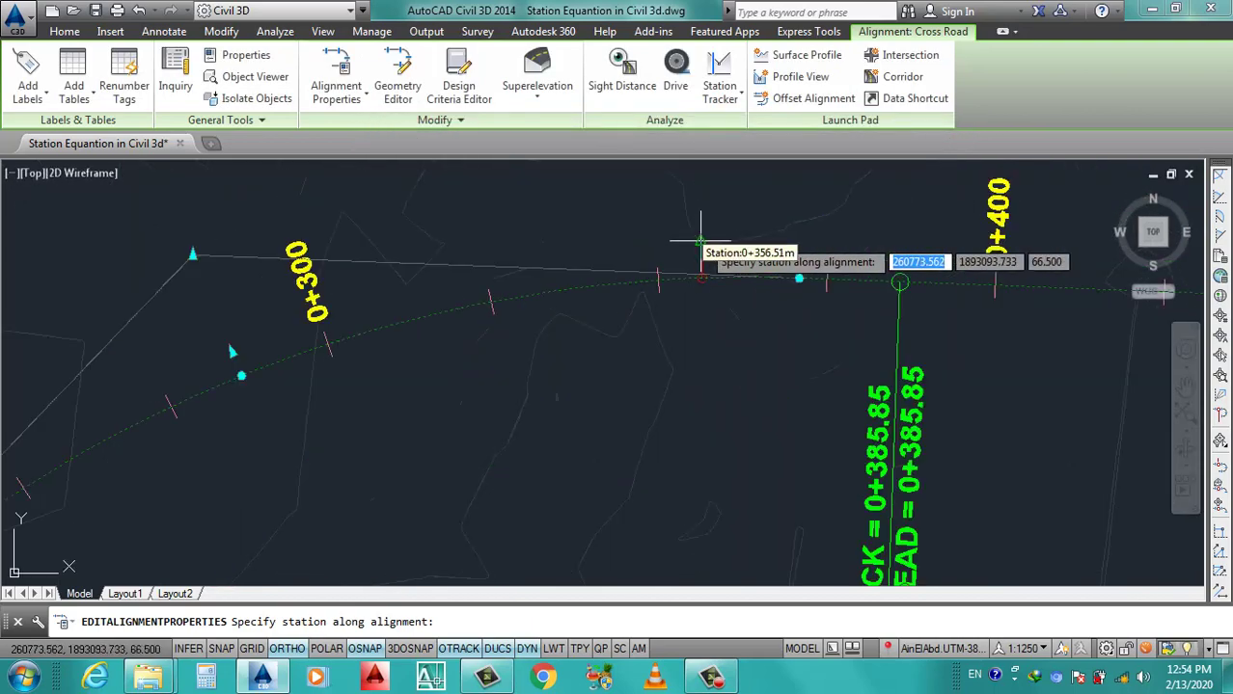
left_click(583, 291)
Add station equations at 0+537.90 and 0+786.30 and accept the alignment properties.
left_click(413, 330)
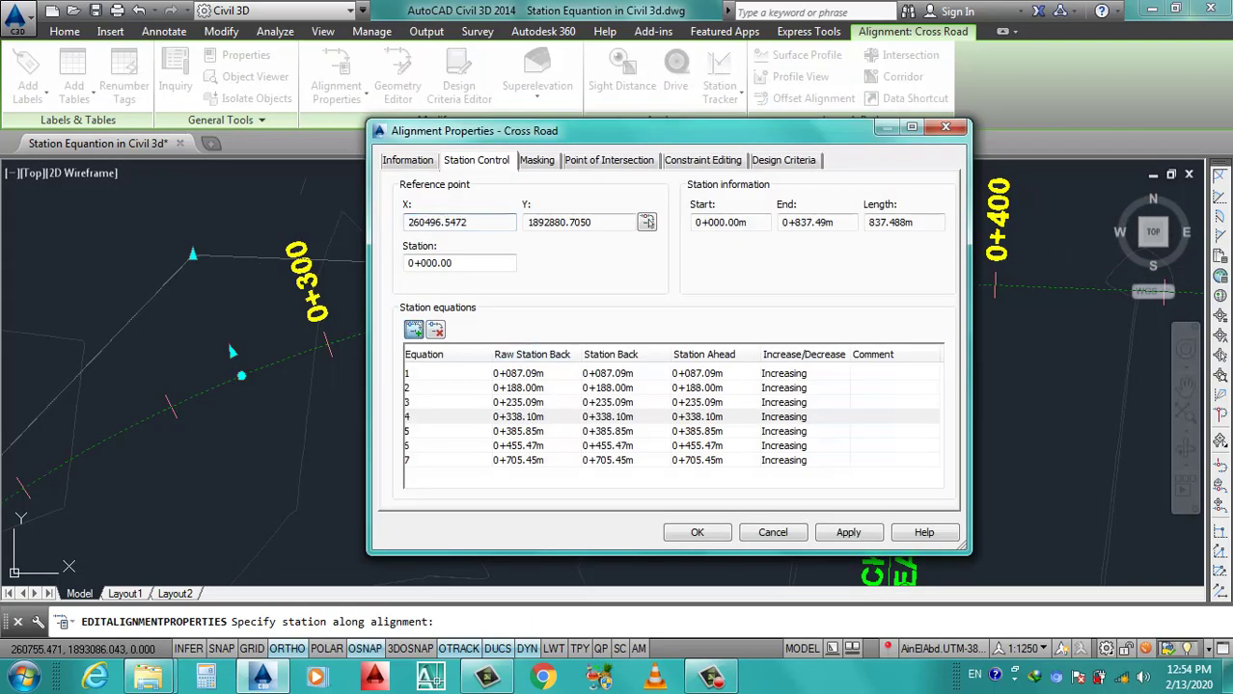
scroll(836, 384, "up", 3)
scroll(836, 384, "up", 1)
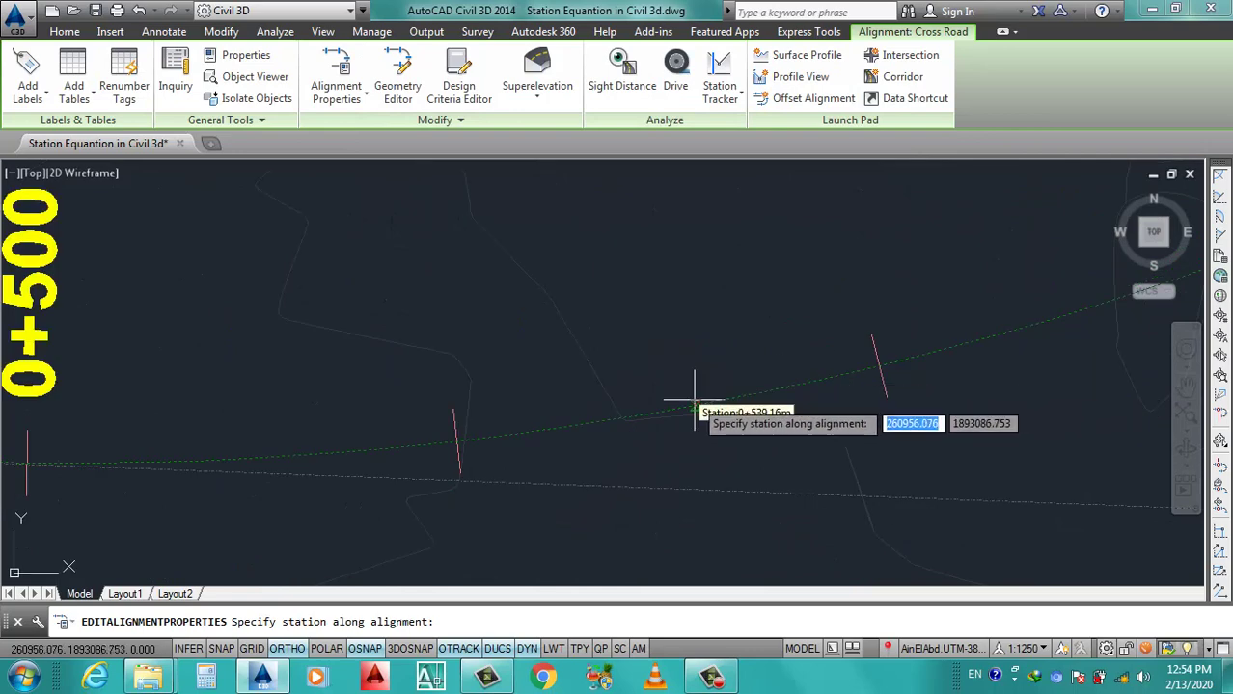
left_click(666, 405)
left_click(413, 330)
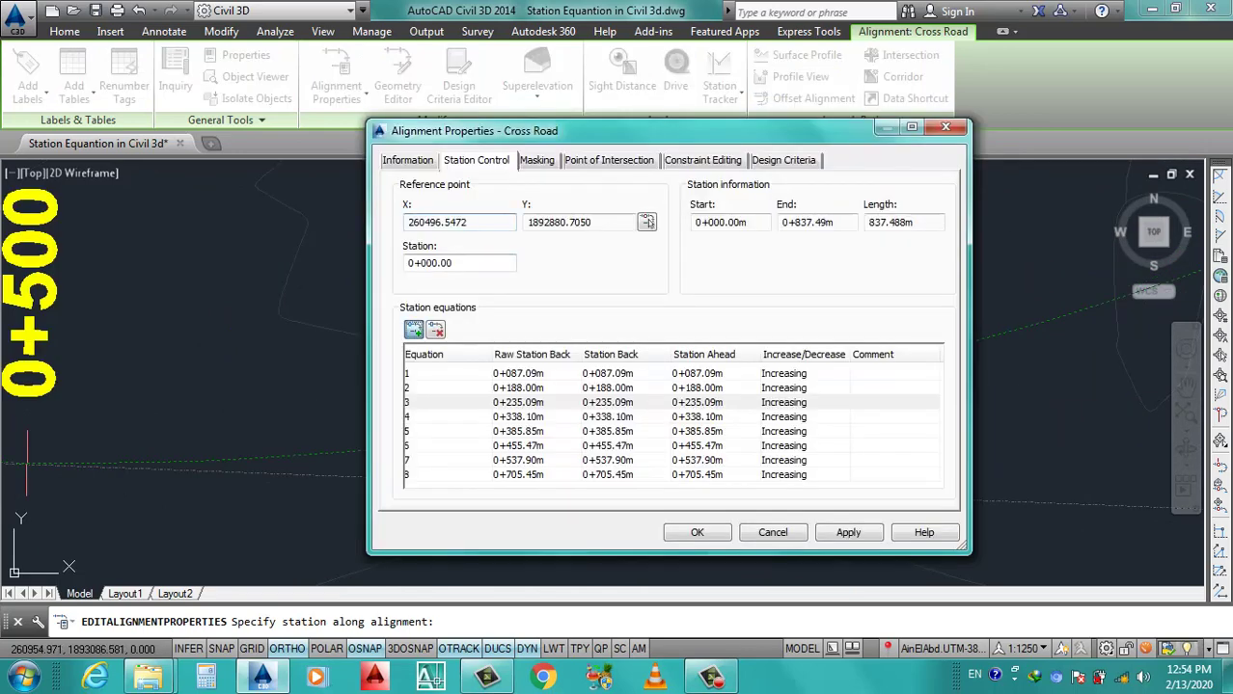
scroll(765, 299, "down", 3)
scroll(764, 300, "down", 2)
scroll(645, 349, "up", 2)
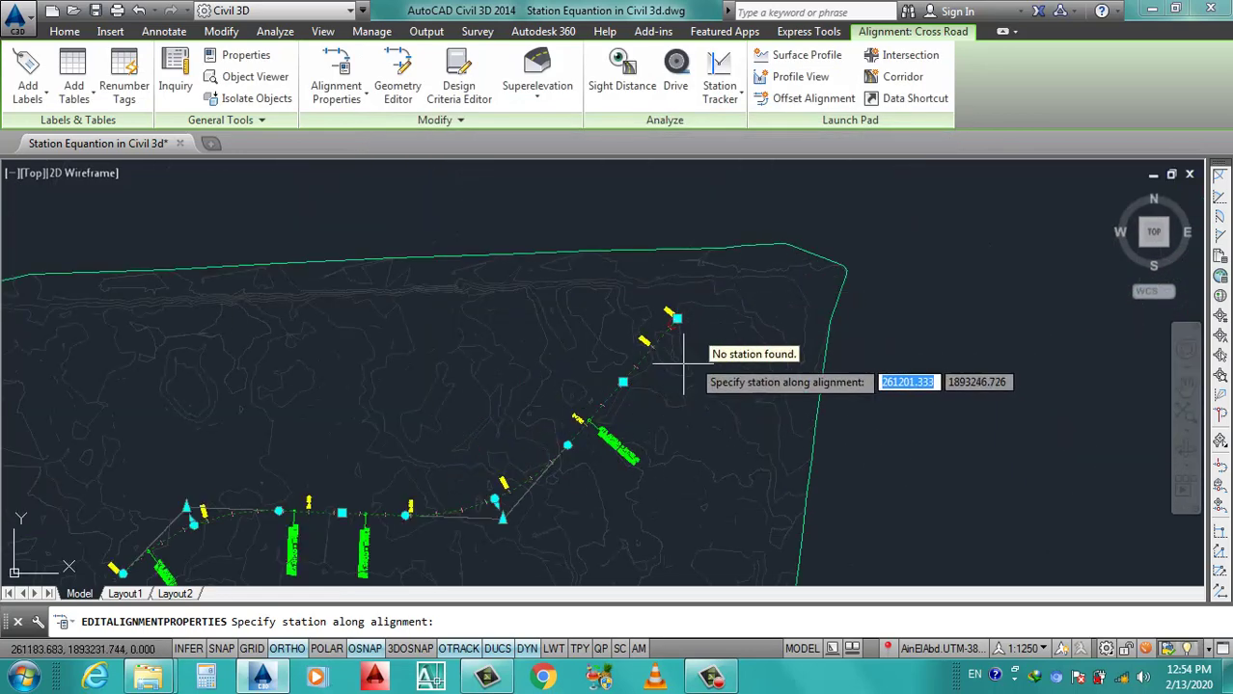
scroll(633, 361, "up", 3)
scroll(677, 311, "up", 1)
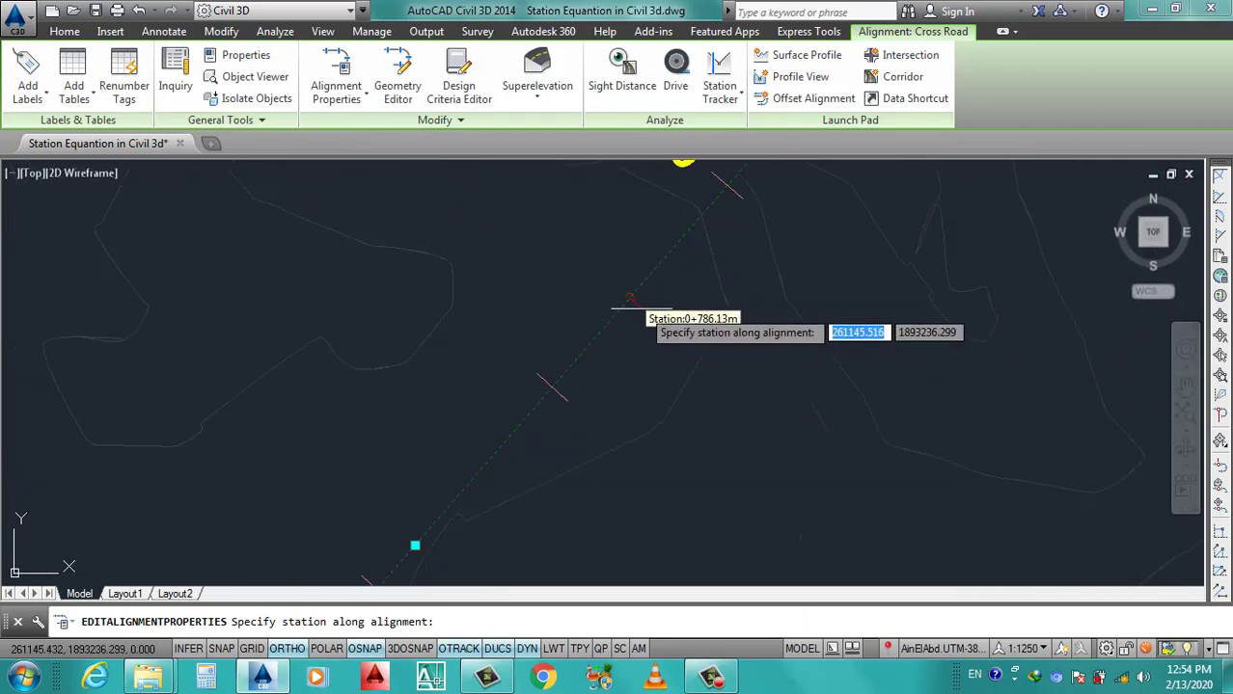
left_click(610, 306)
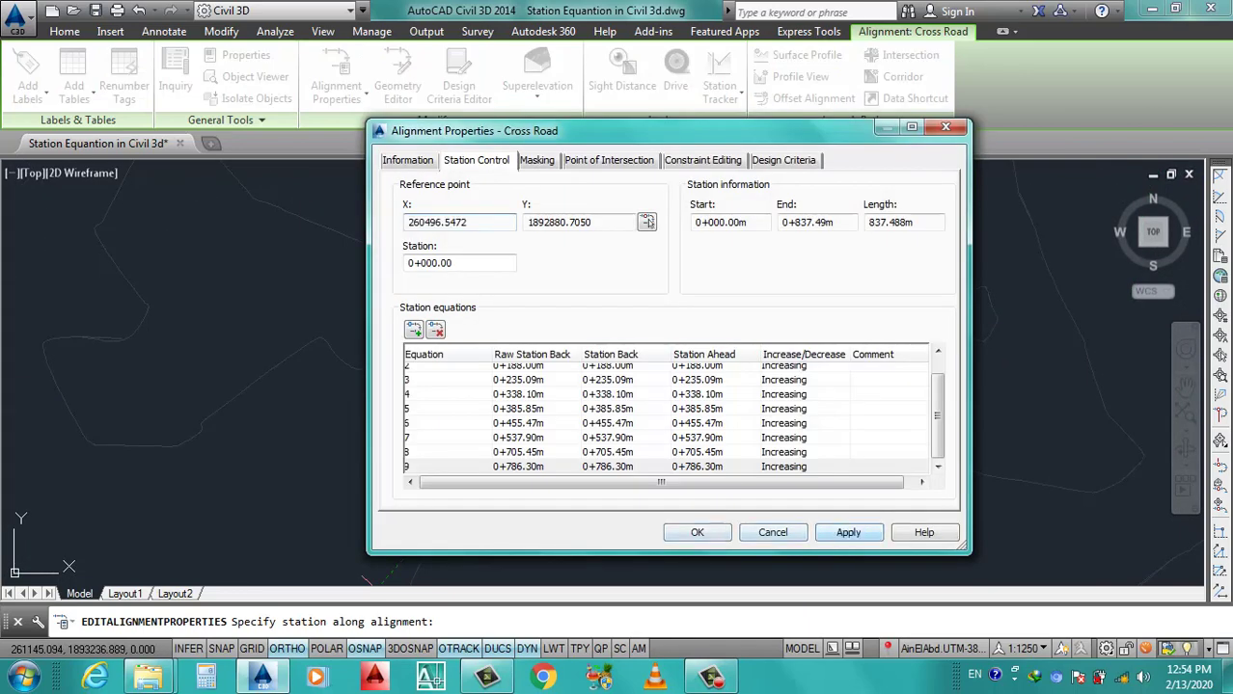
left_click(697, 533)
Zoom around the Cross Road profile's station band to inspect labels like 0+188.001 and 0+786.301.
scroll(643, 395, "down", 4)
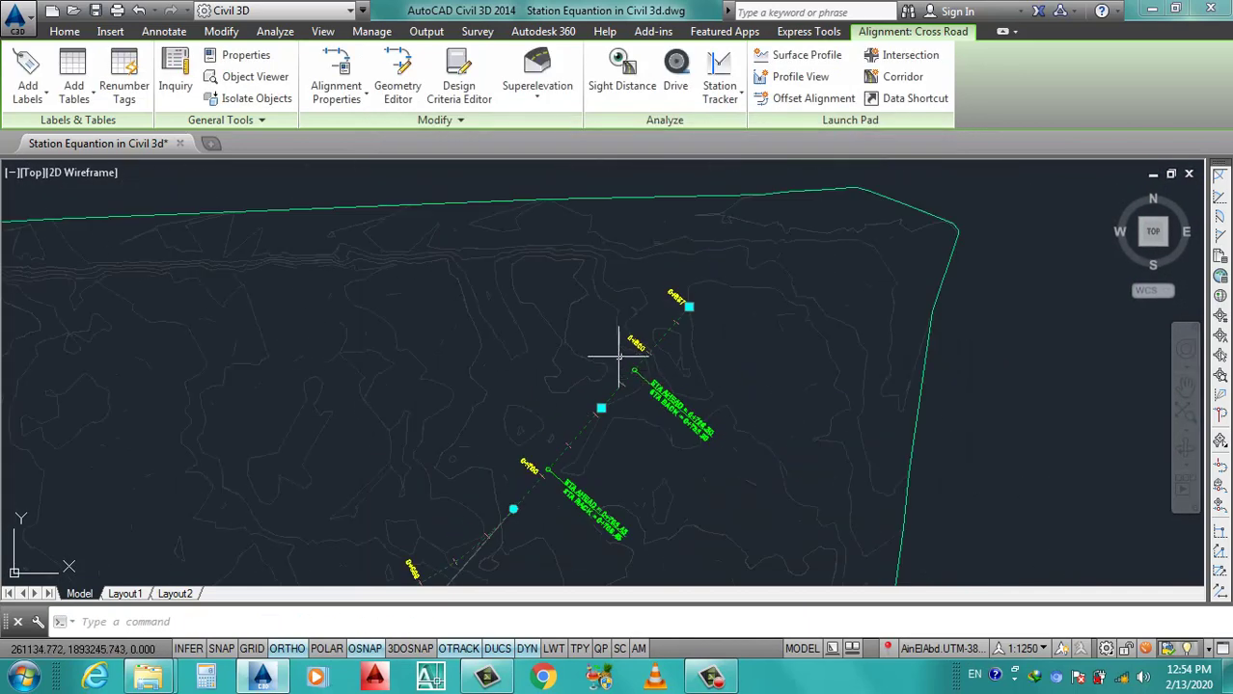
scroll(608, 349, "down", 3)
scroll(396, 473, "up", 2)
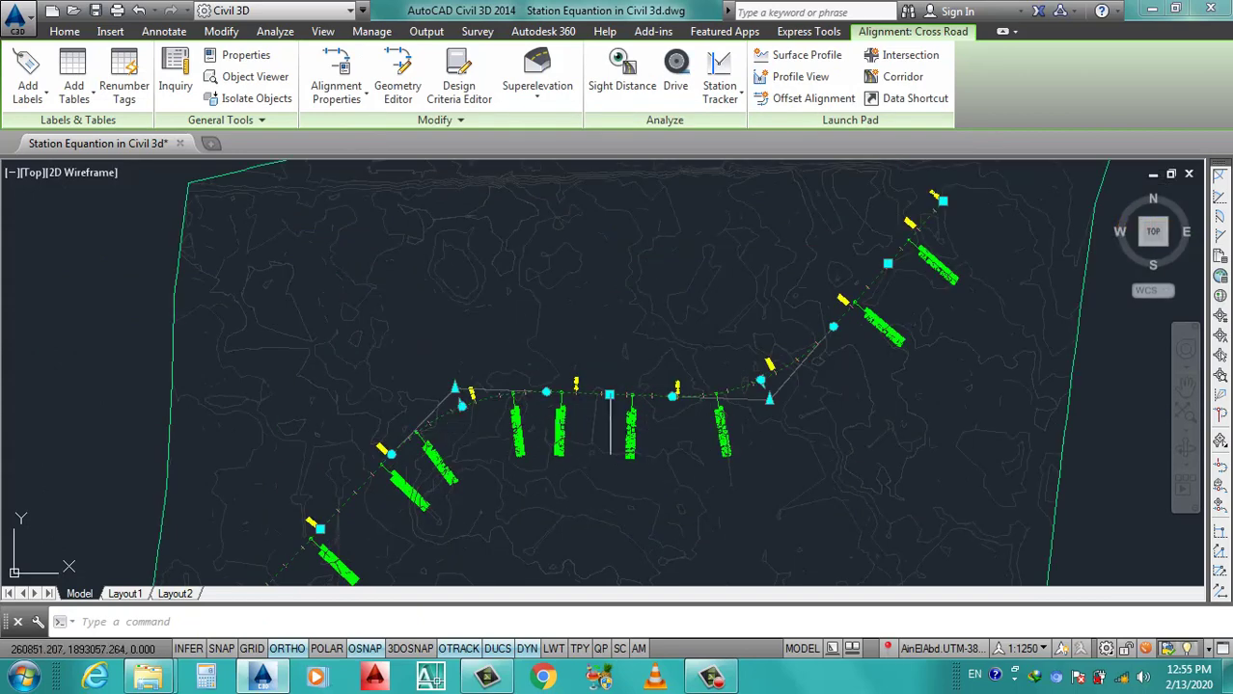
scroll(439, 481, "down", 4)
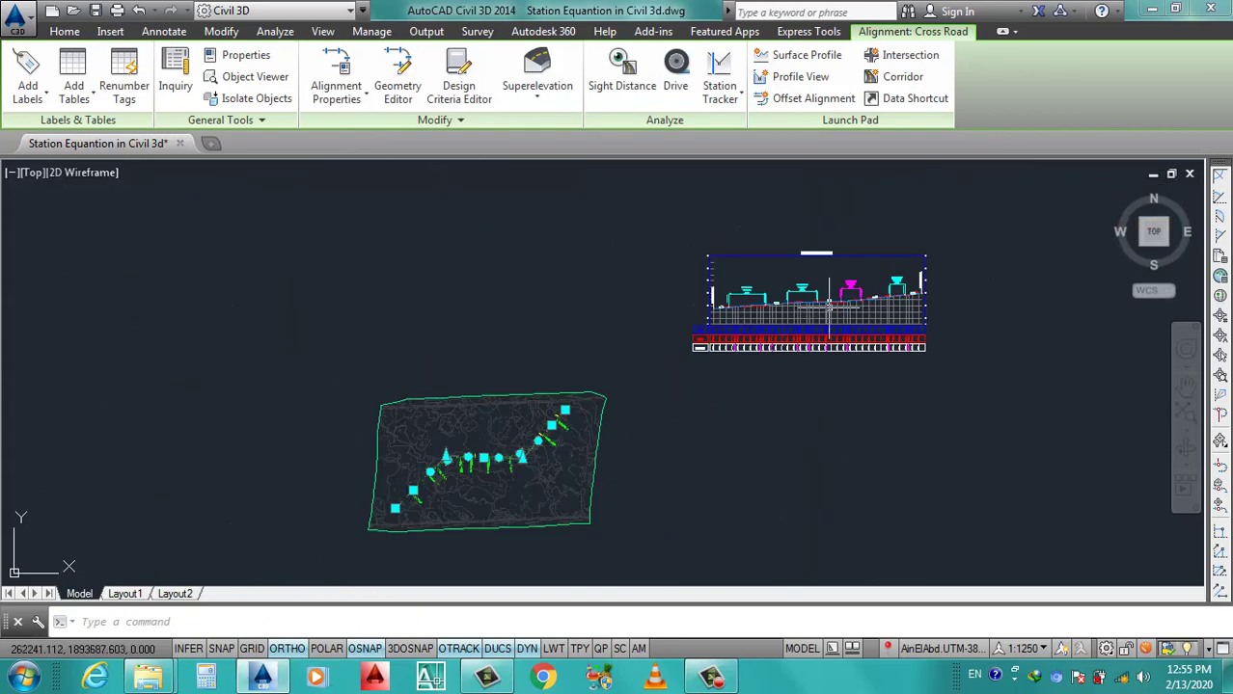
scroll(828, 306, "up", 4)
scroll(478, 472, "up", 3)
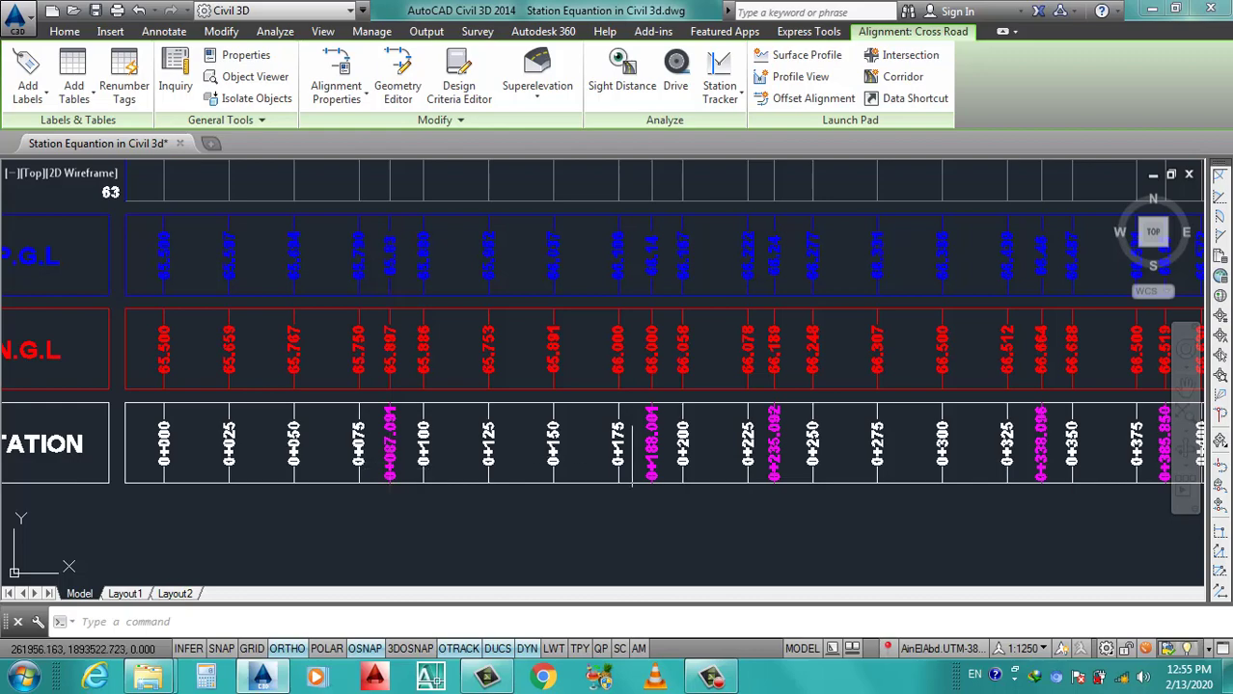
scroll(849, 448, "down", 4)
scroll(1017, 451, "up", 4)
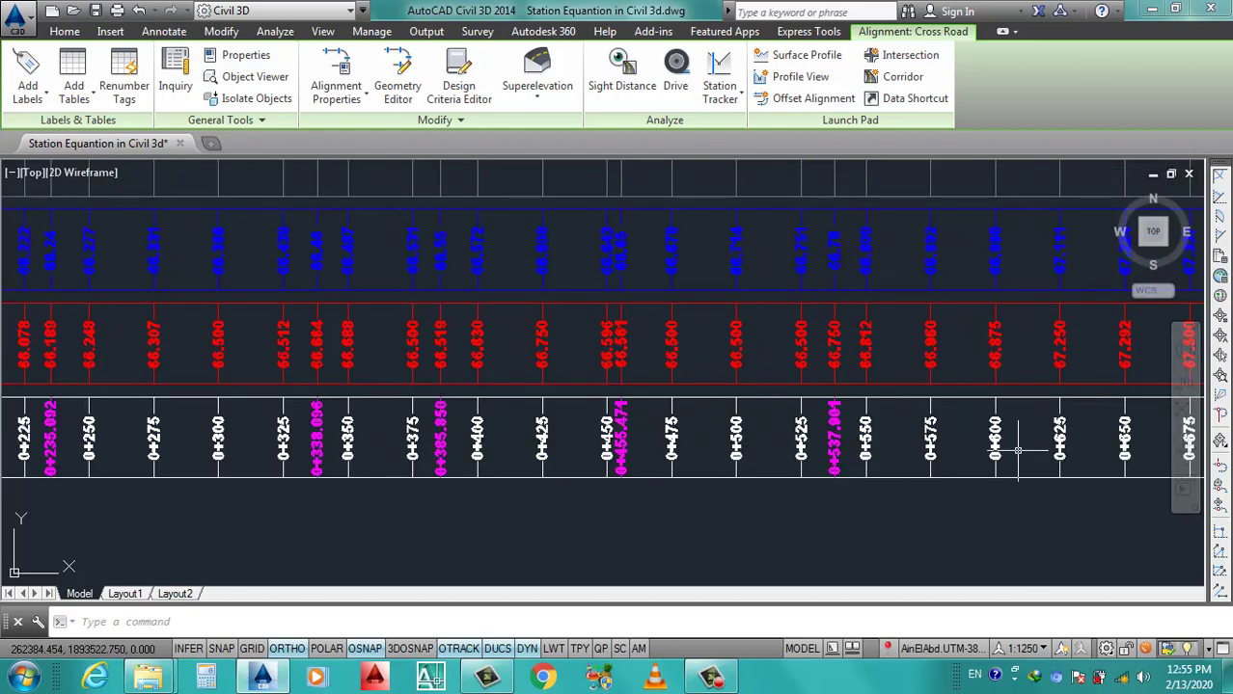
scroll(1018, 450, "down", 2)
scroll(921, 449, "down", 2)
scroll(933, 459, "up", 4)
scroll(914, 463, "up", 1)
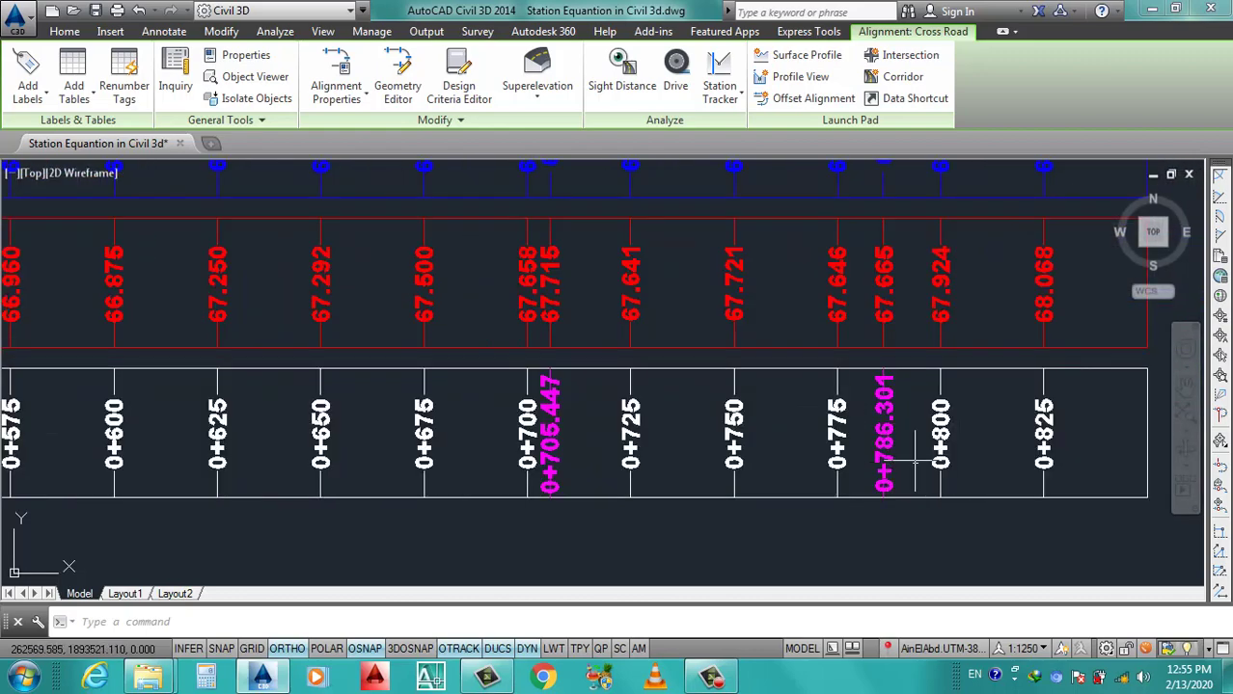
scroll(887, 449, "down", 5)
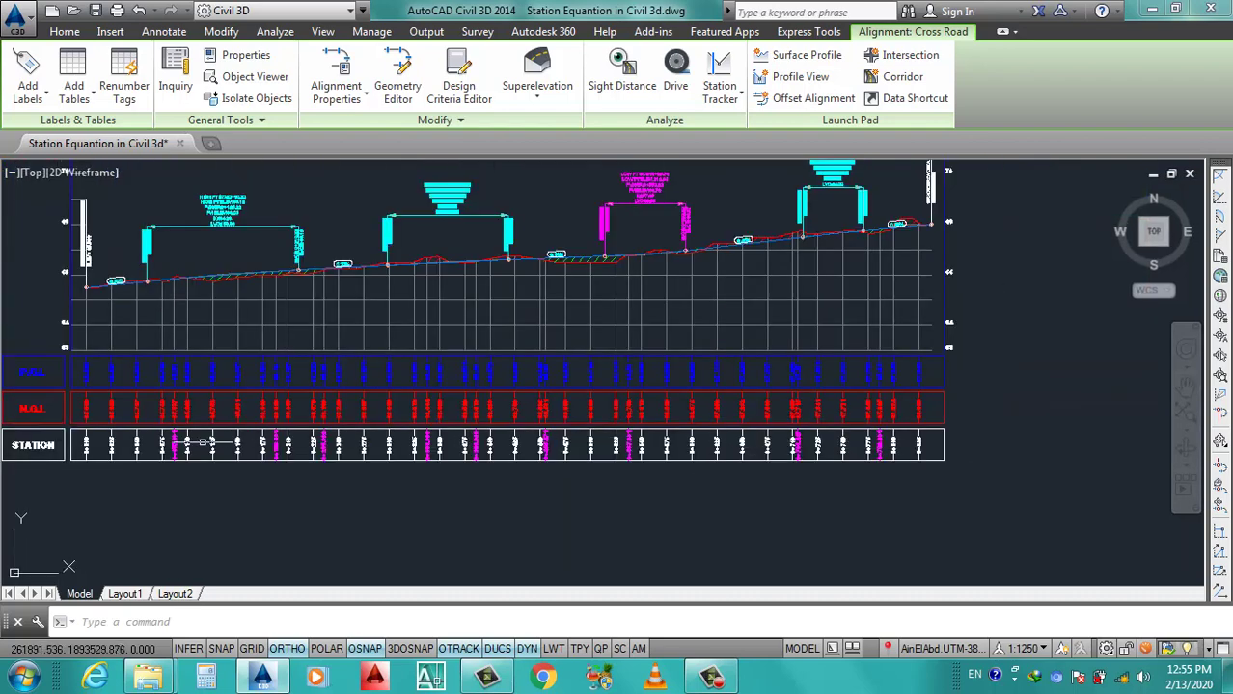
scroll(421, 435, "down", 2)
scroll(540, 435, "up", 1)
scroll(552, 430, "up", 1)
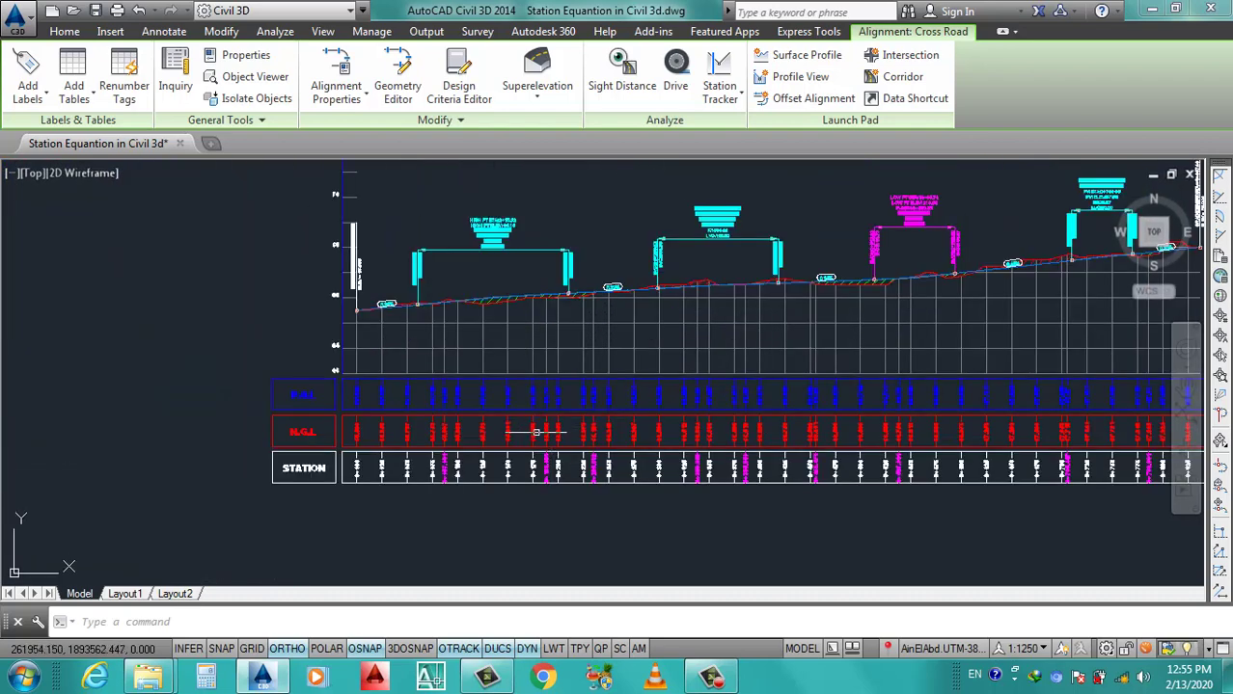
scroll(535, 432, "down", 2)
scroll(482, 463, "down", 3)
scroll(408, 519, "up", 2)
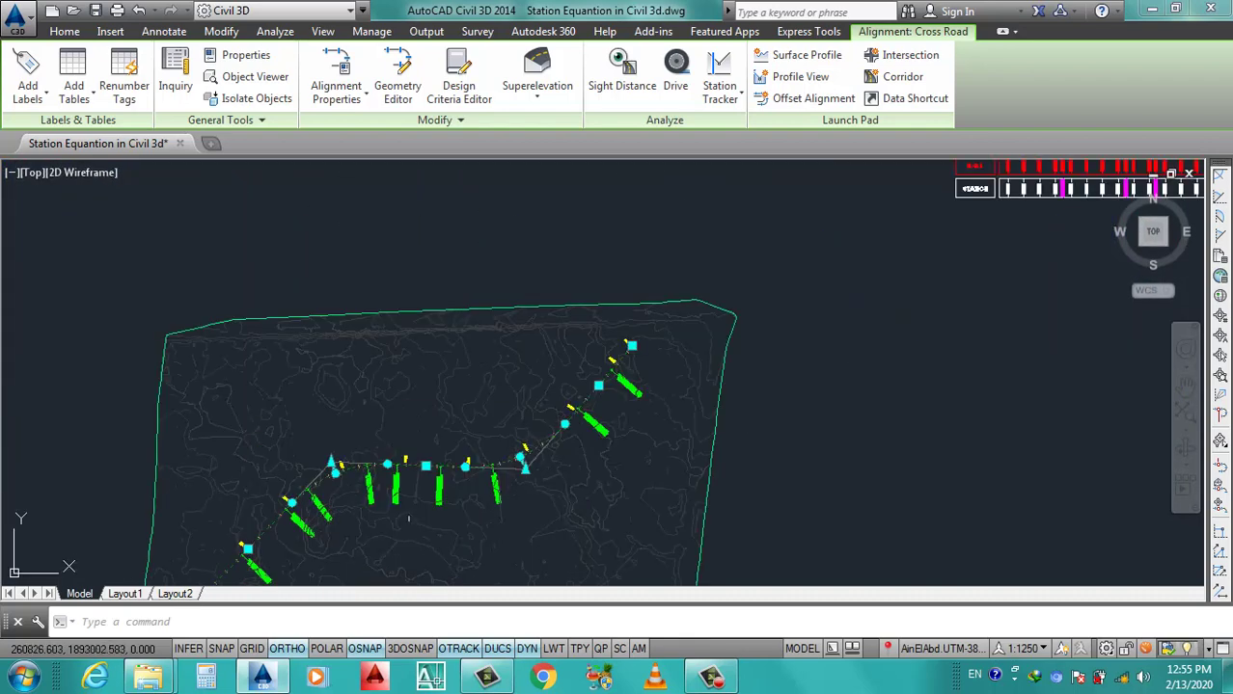
scroll(540, 482, "down", 2)
scroll(453, 487, "up", 2)
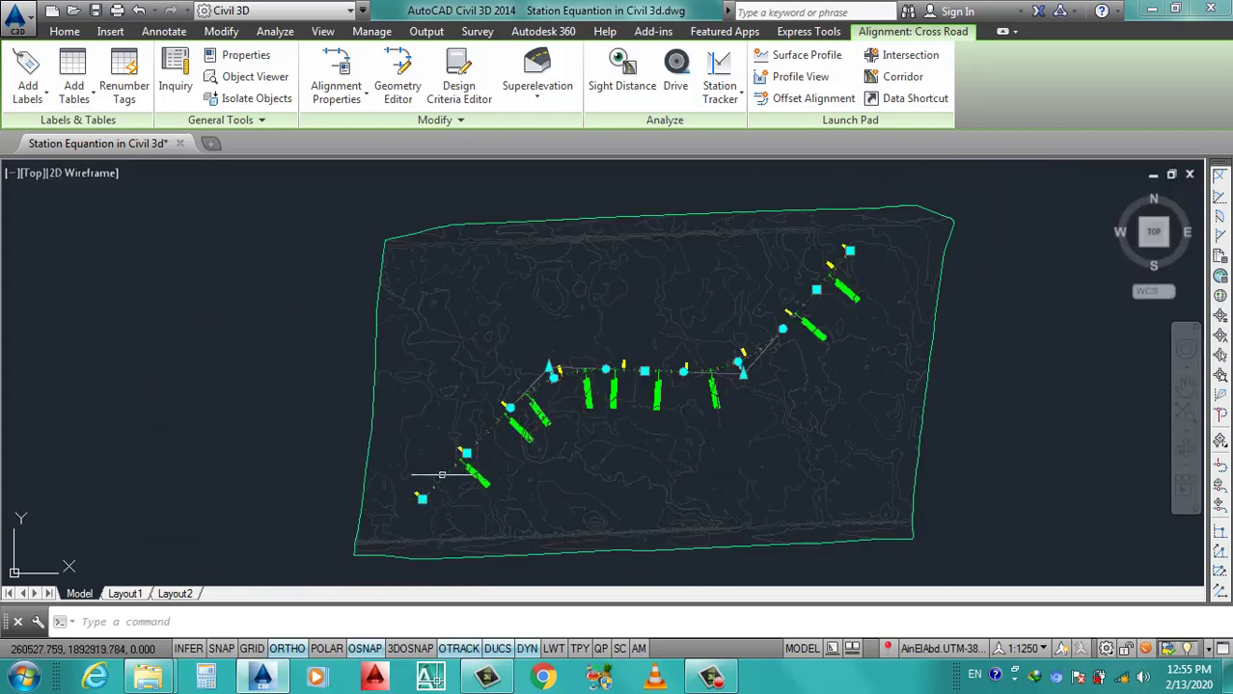
scroll(487, 447, "down", 2)
scroll(858, 292, "up", 3)
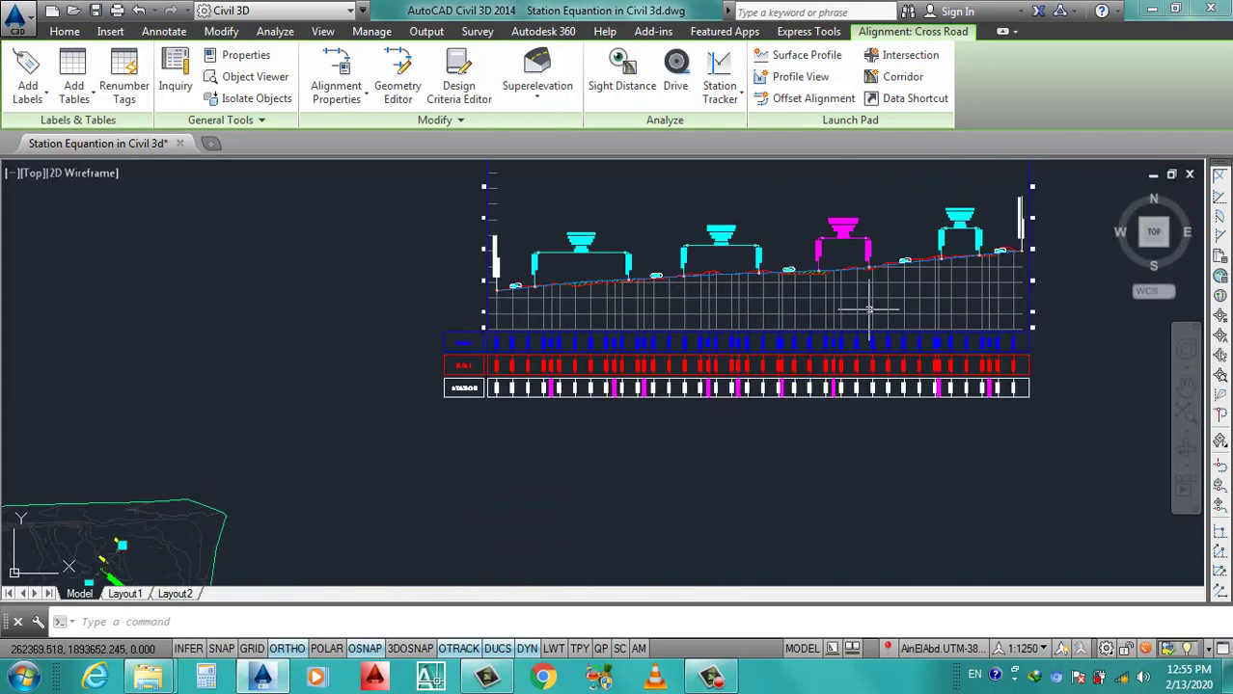
scroll(791, 324, "up", 2)
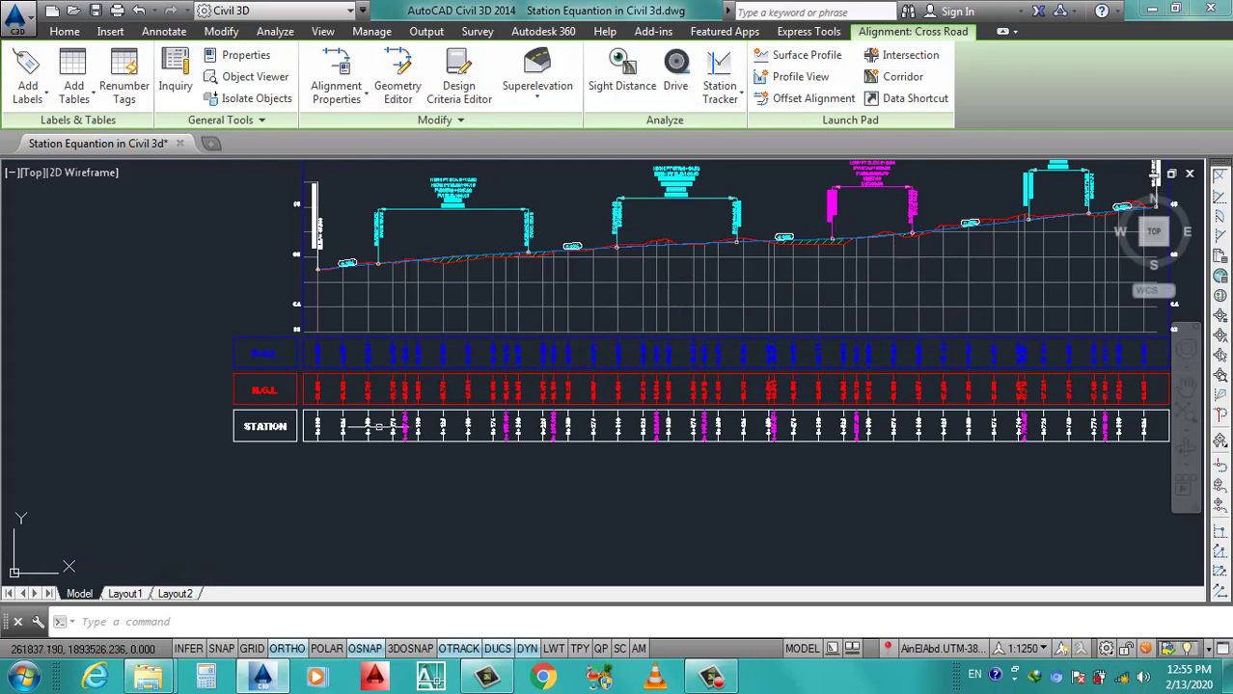
scroll(377, 425, "up", 2)
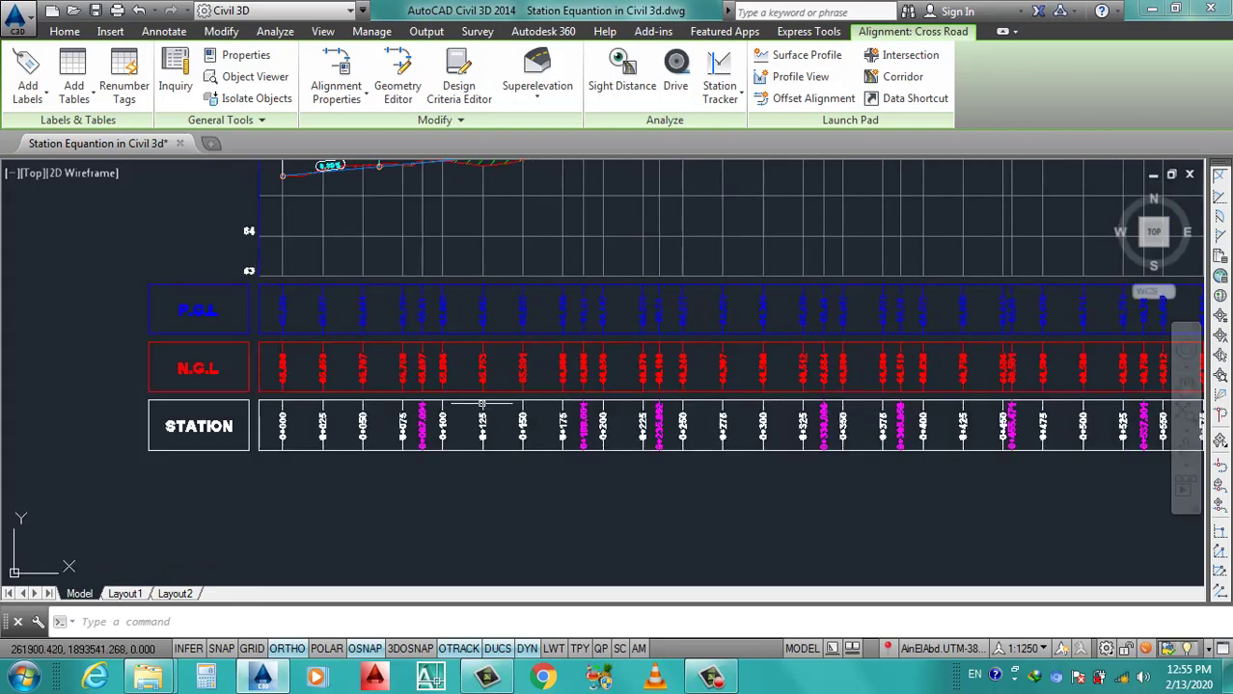
scroll(417, 431, "up", 3)
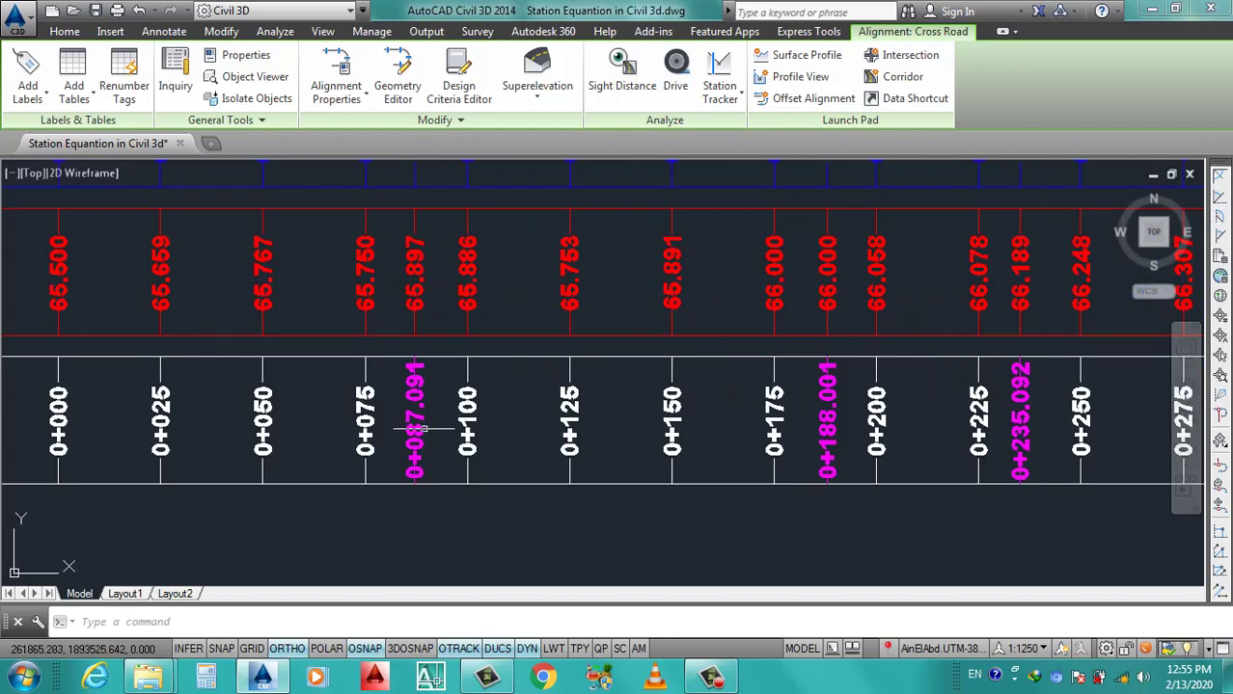
scroll(417, 453, "down", 2)
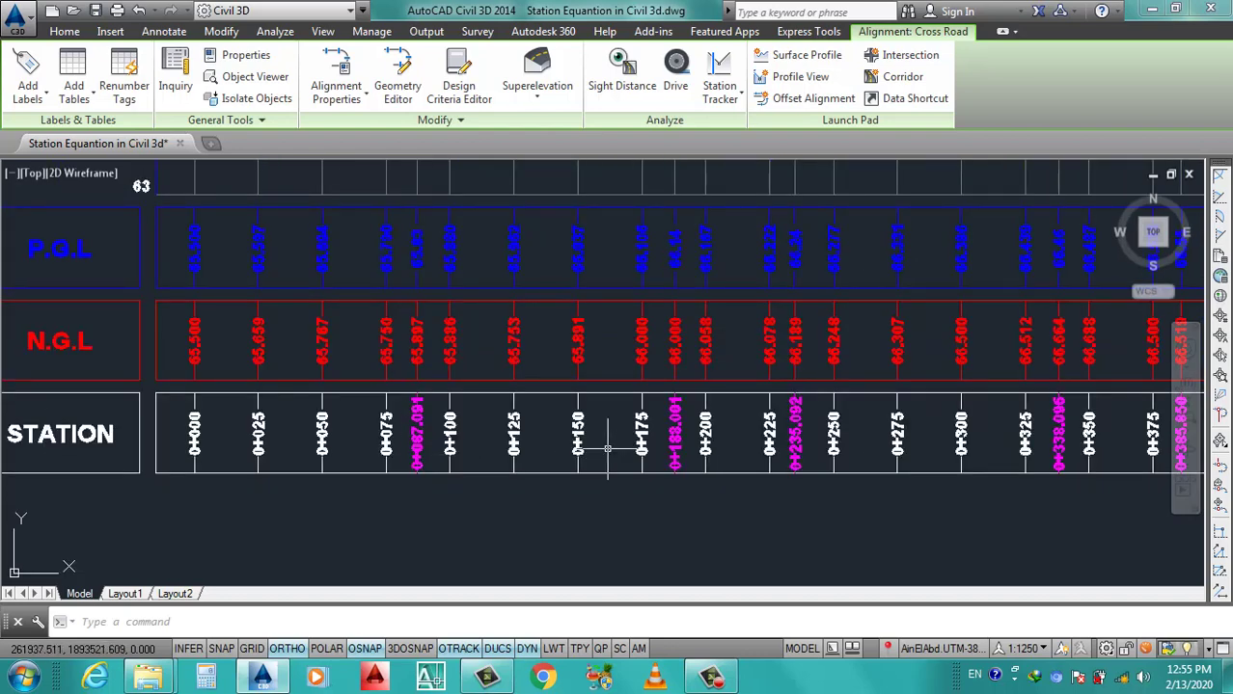
scroll(453, 434, "down", 2)
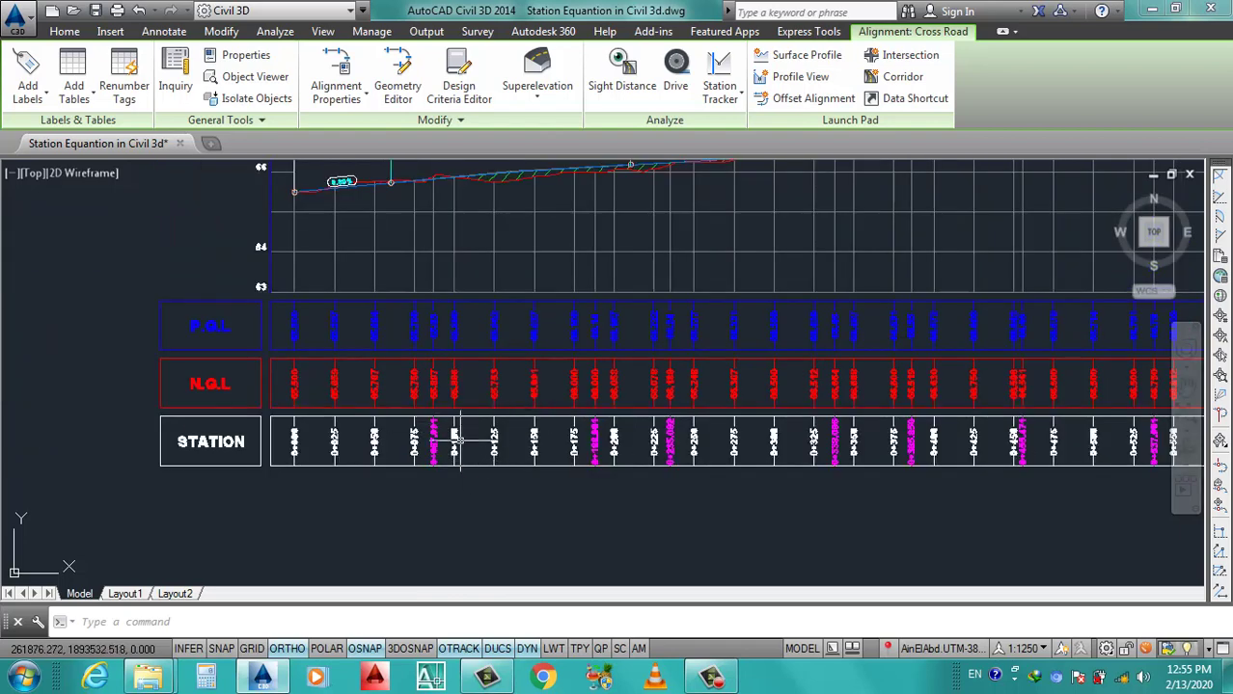
scroll(460, 441, "up", 2)
scroll(634, 473, "down", 2)
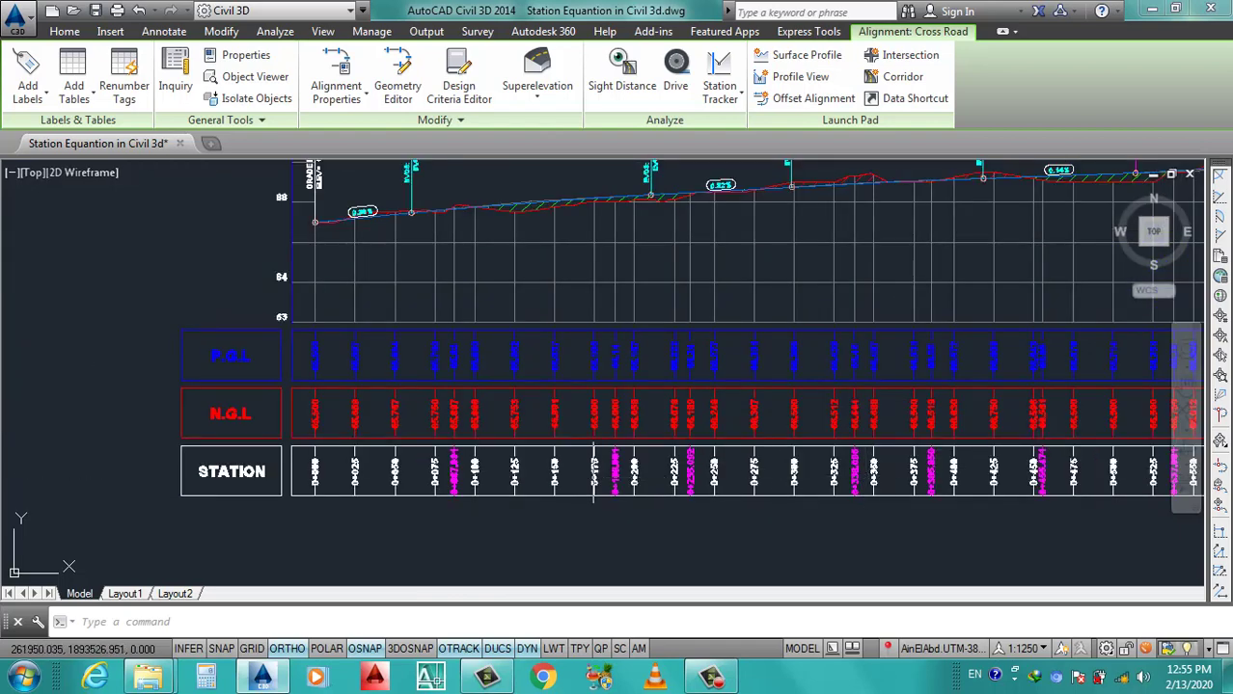
scroll(593, 472, "down", 3)
scroll(617, 453, "down", 1)
scroll(627, 439, "down", 1)
scroll(634, 429, "up", 3)
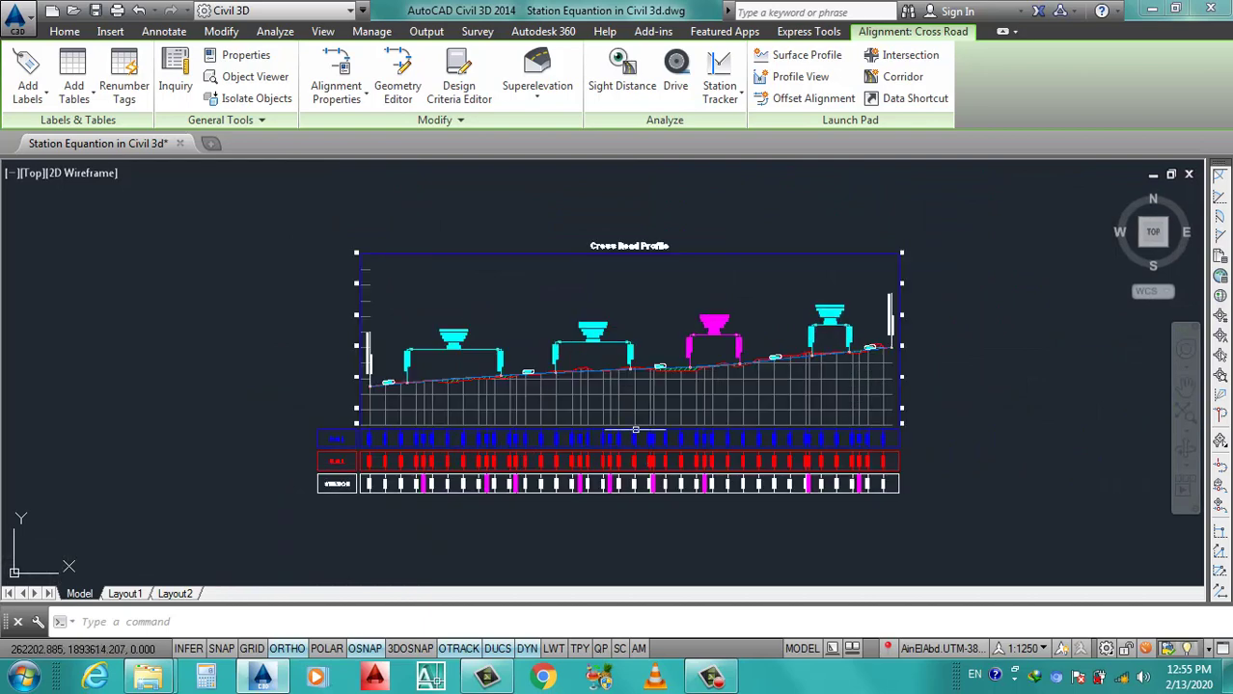
scroll(634, 430, "down", 1)
scroll(642, 425, "down", 2)
scroll(666, 405, "up", 2)
scroll(680, 390, "down", 1)
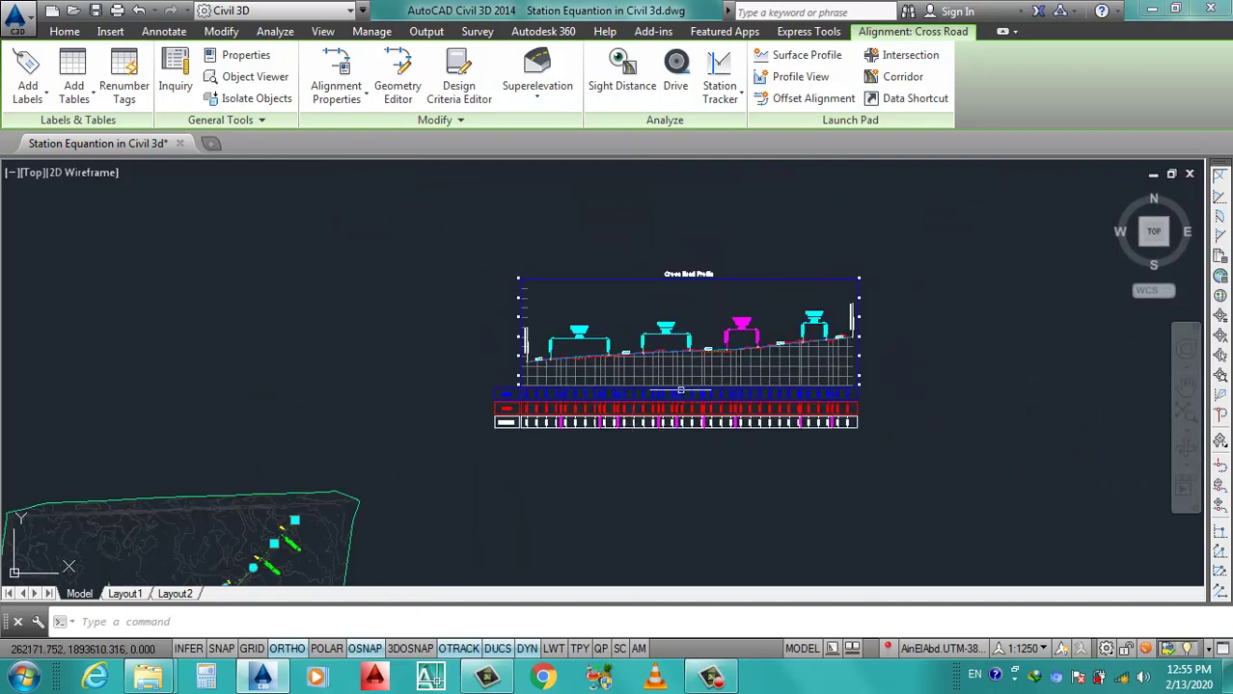
scroll(675, 401, "up", 3)
scroll(665, 425, "down", 1)
scroll(656, 444, "down", 2)
scroll(644, 468, "up", 1)
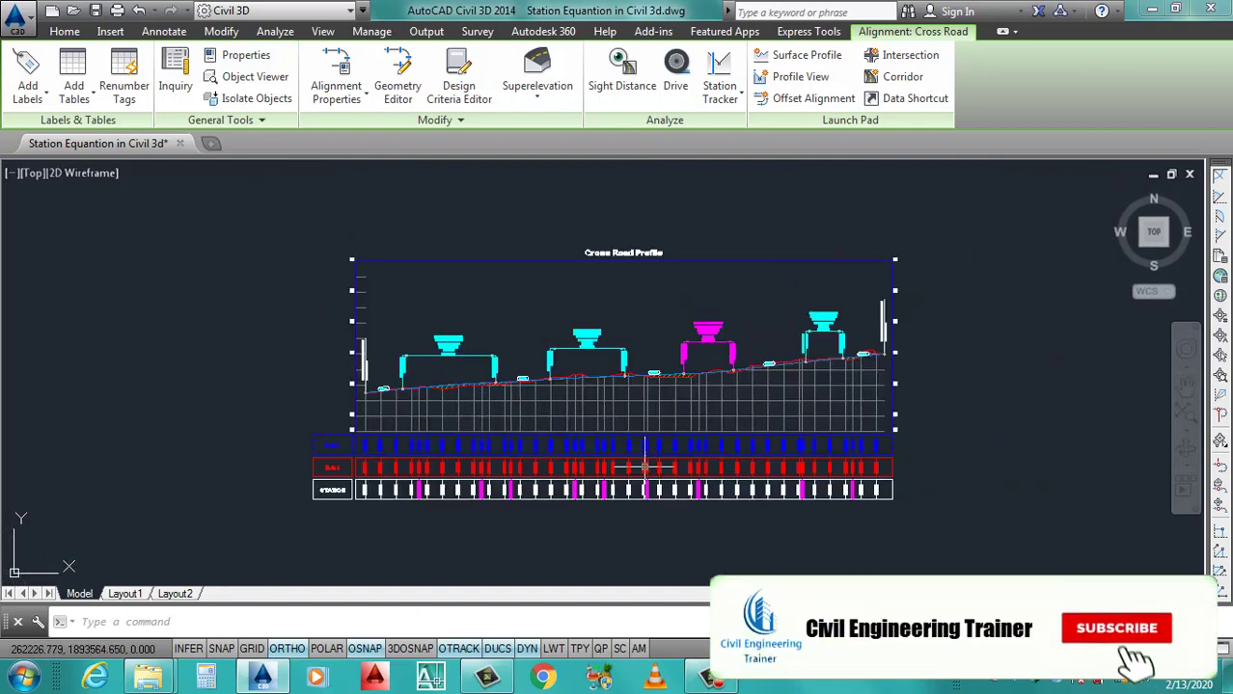
scroll(618, 452, "down", 2)
scroll(592, 436, "up", 1)
scroll(592, 434, "up", 1)
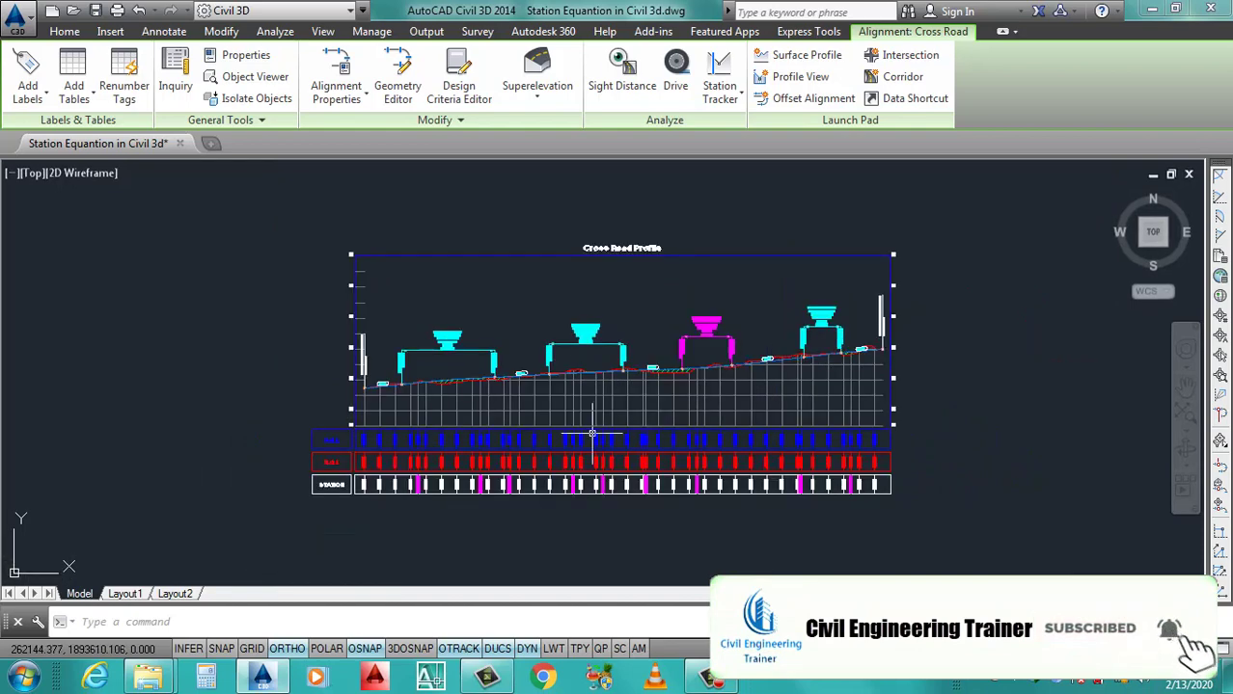